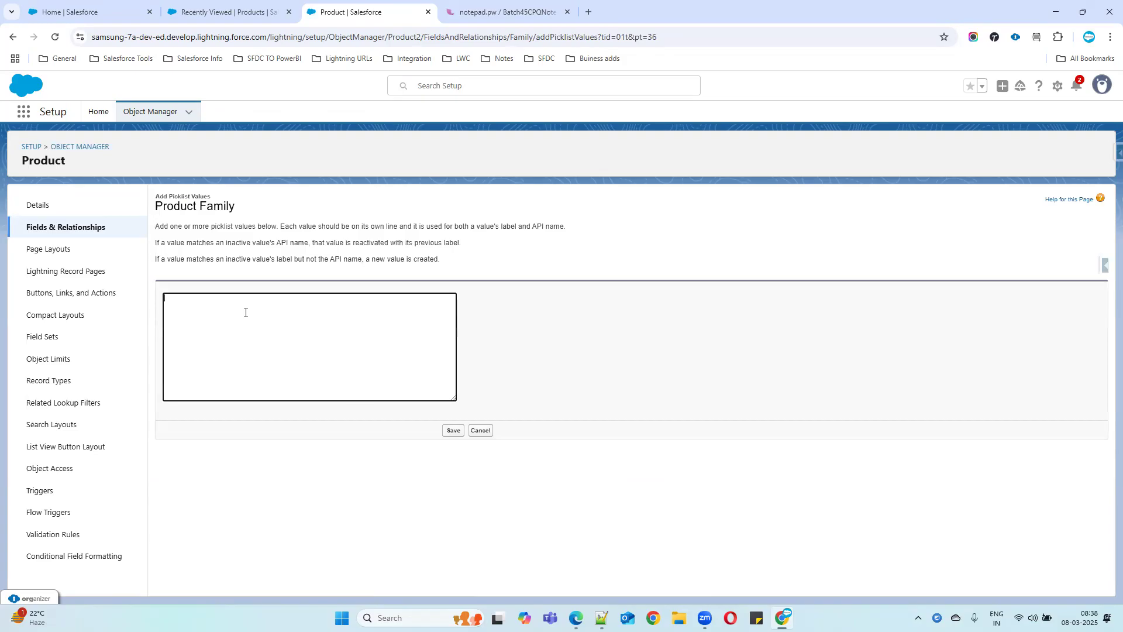
Add Hardware, Software and Service as new picklist values of the Product Family field and save them.
text(ardware S)
text(oftware)
click(454, 431)
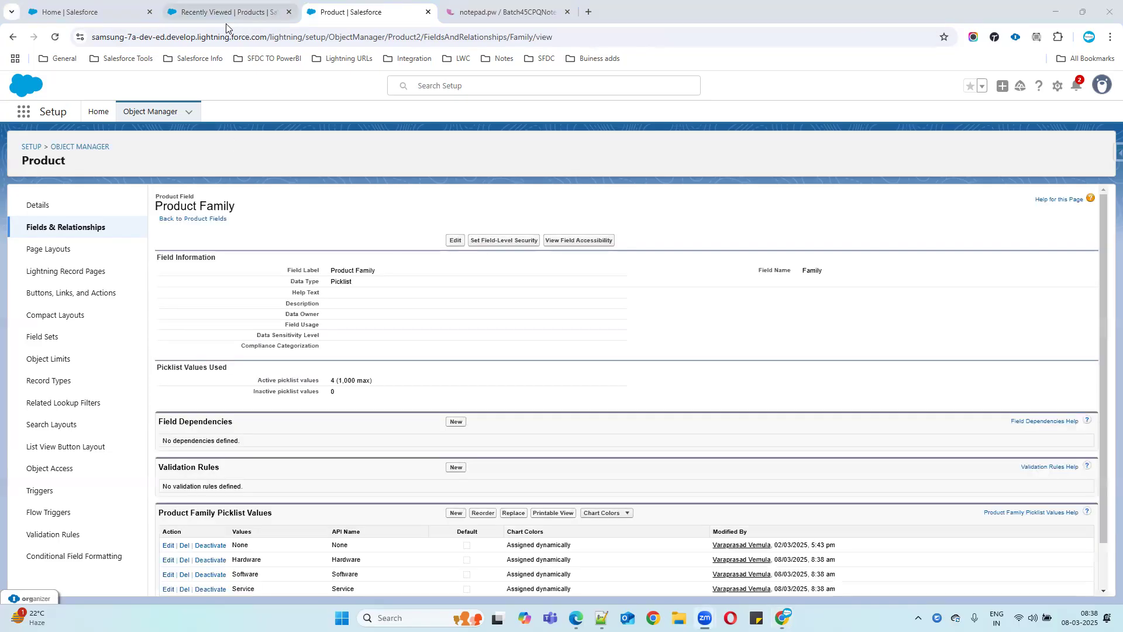
Find CPQ among the available apps and open the Salesforce CPQ app.
click(101, 14)
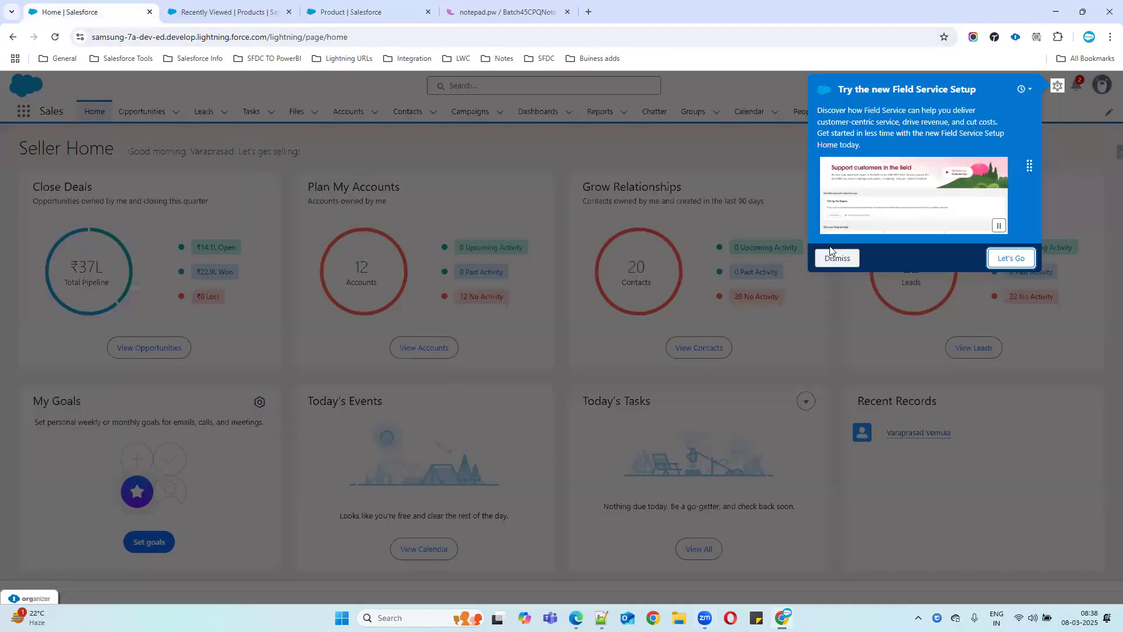
click(368, 17)
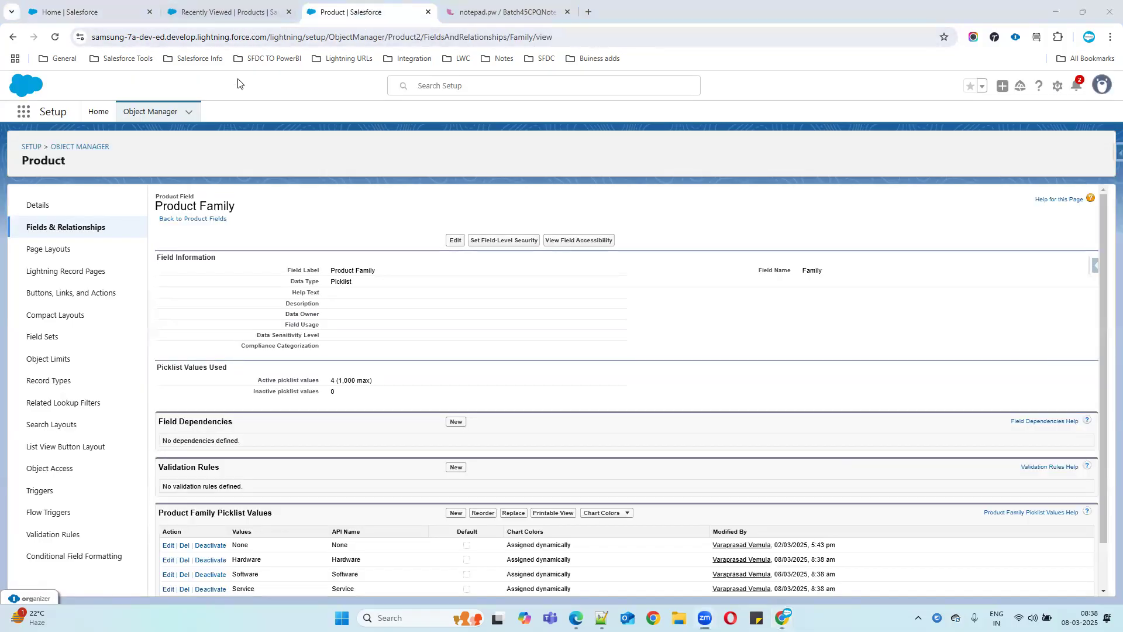
click(24, 111)
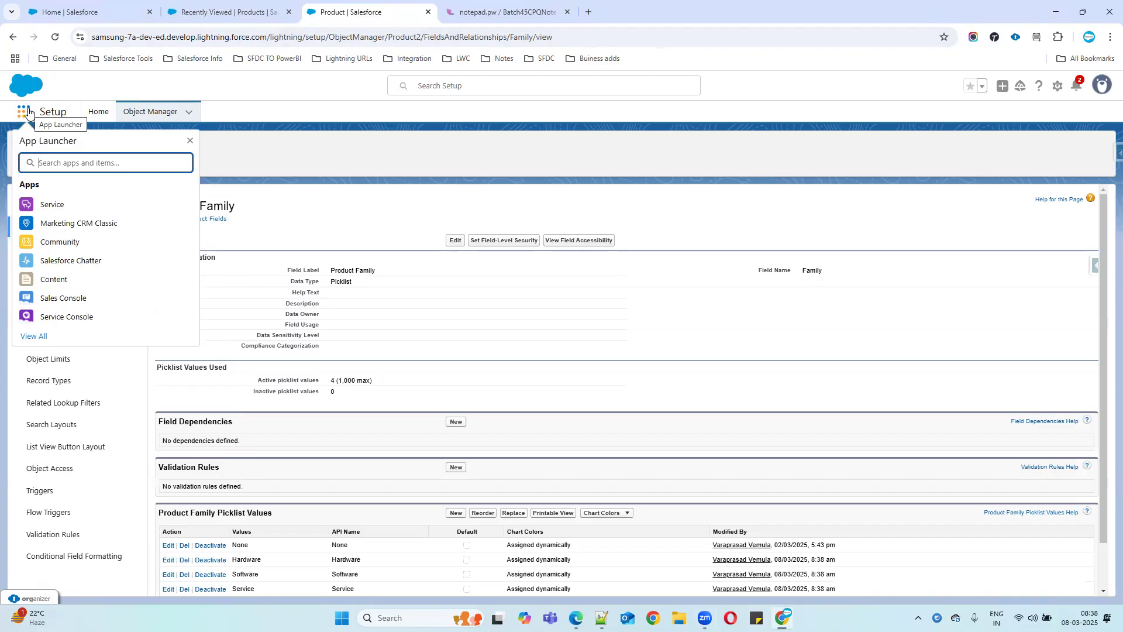
text(CPQ)
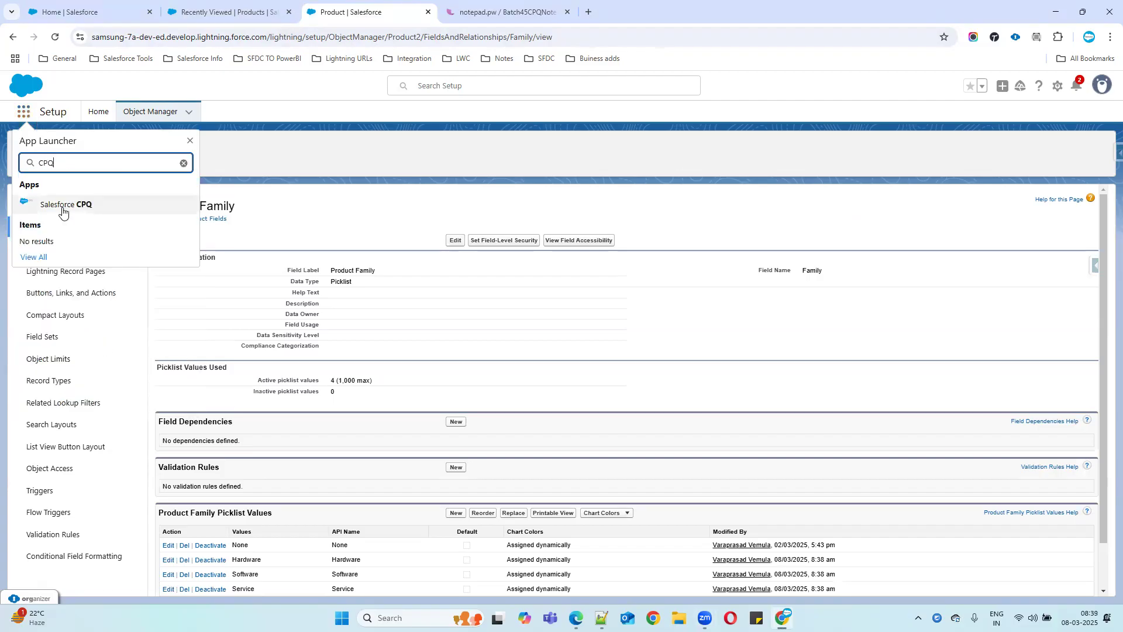
click(63, 208)
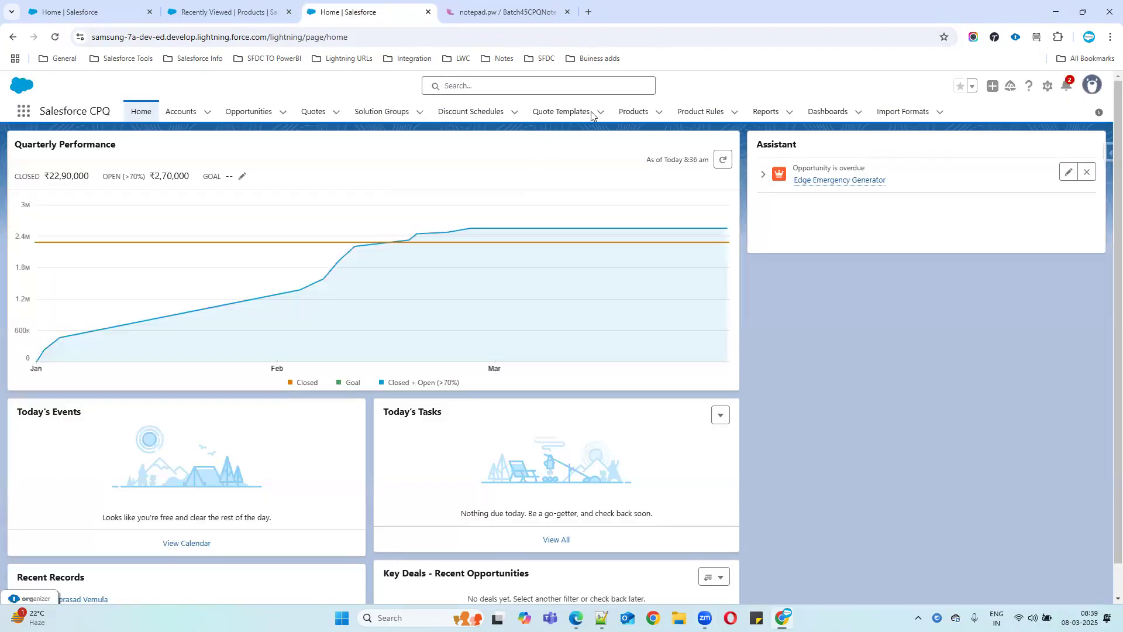
Show the All Products list view, open the SLA: Gold product and look through its details.
click(628, 113)
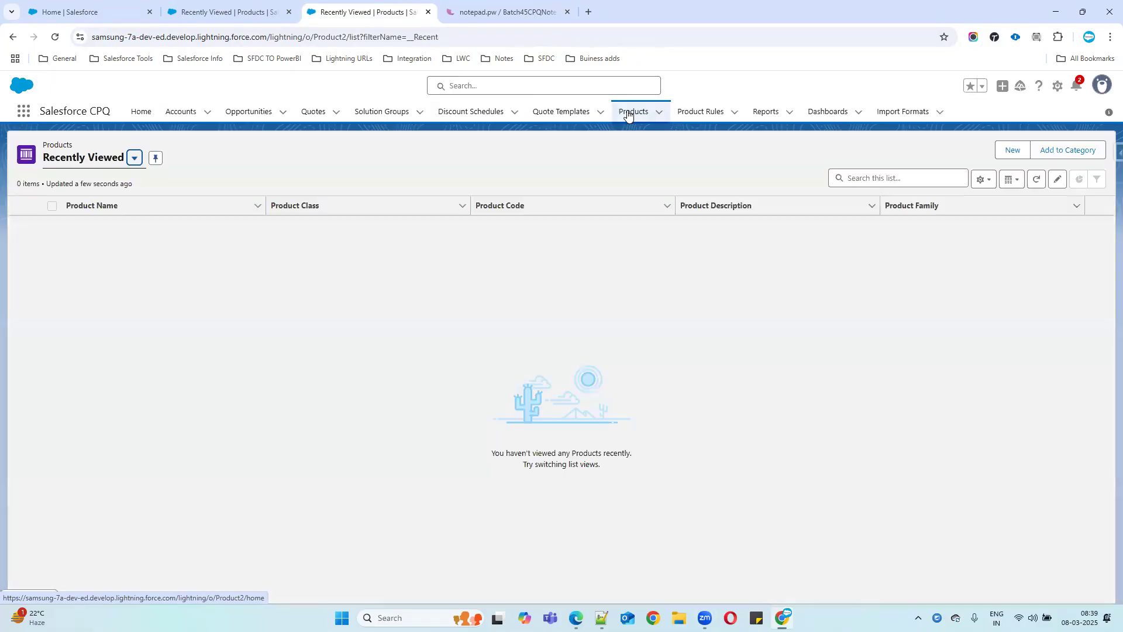
click(134, 163)
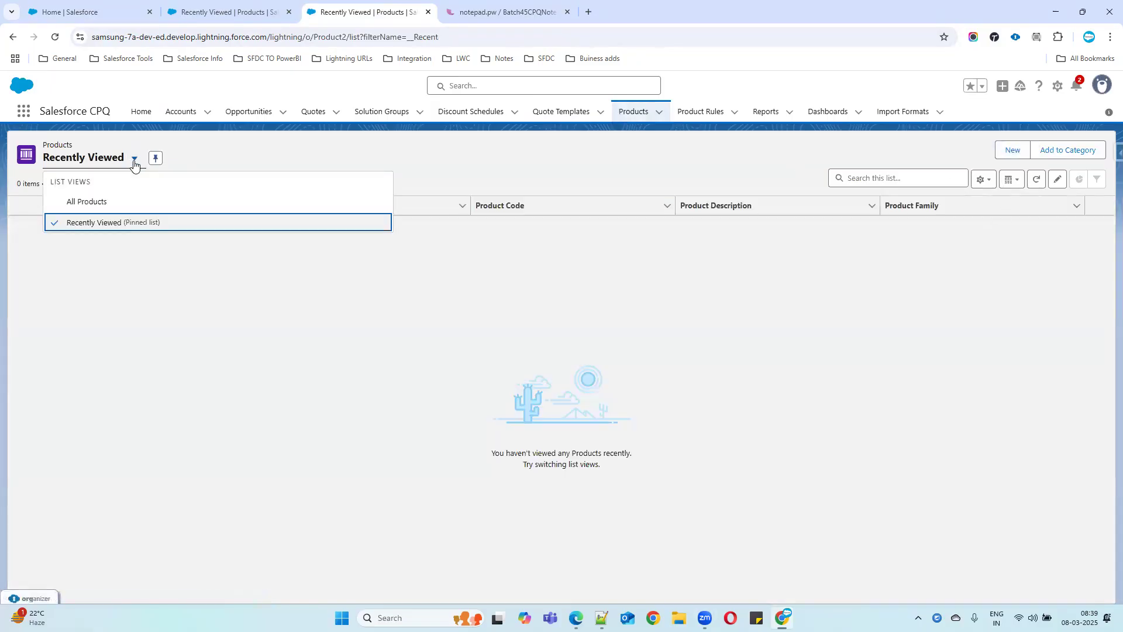
click(87, 201)
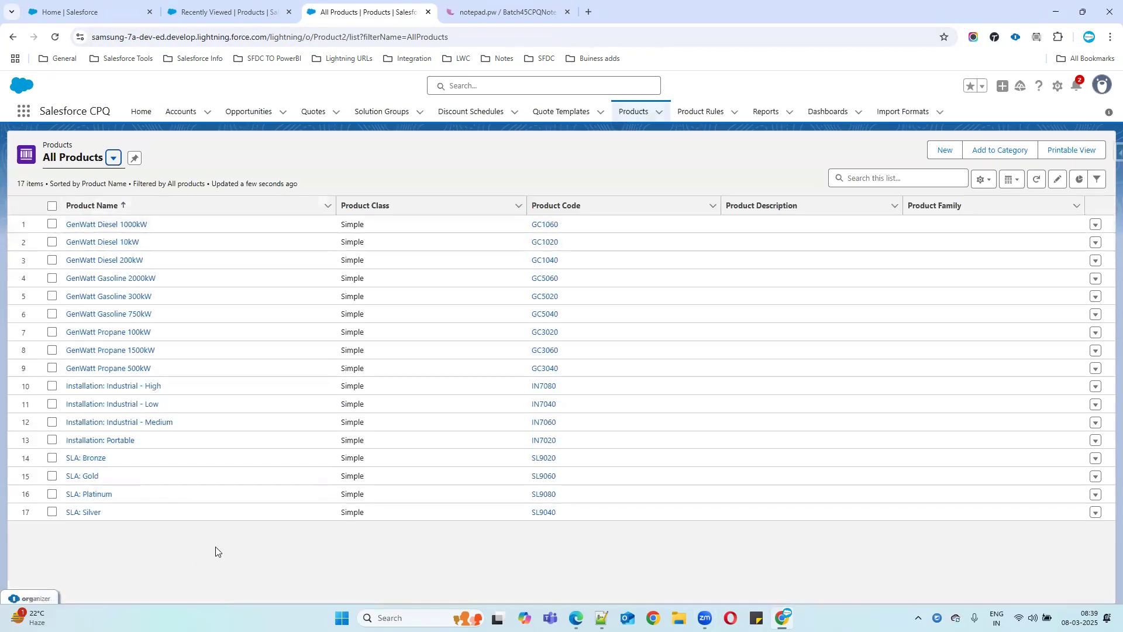
click(85, 476)
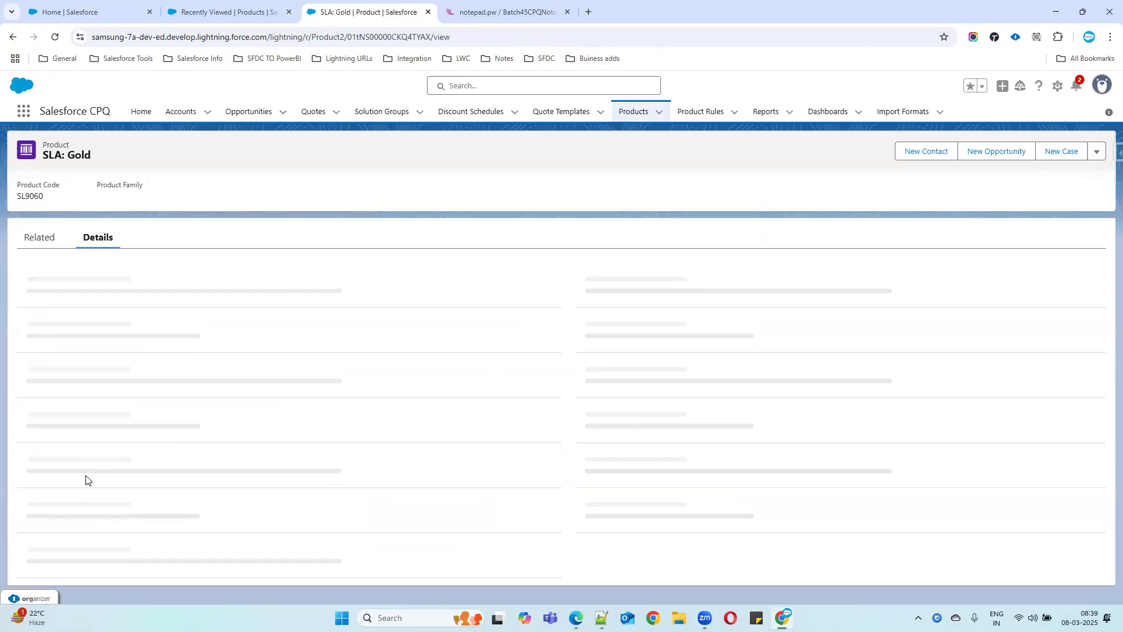
scroll(255, 440, down, 4)
scroll(257, 437, up, 4)
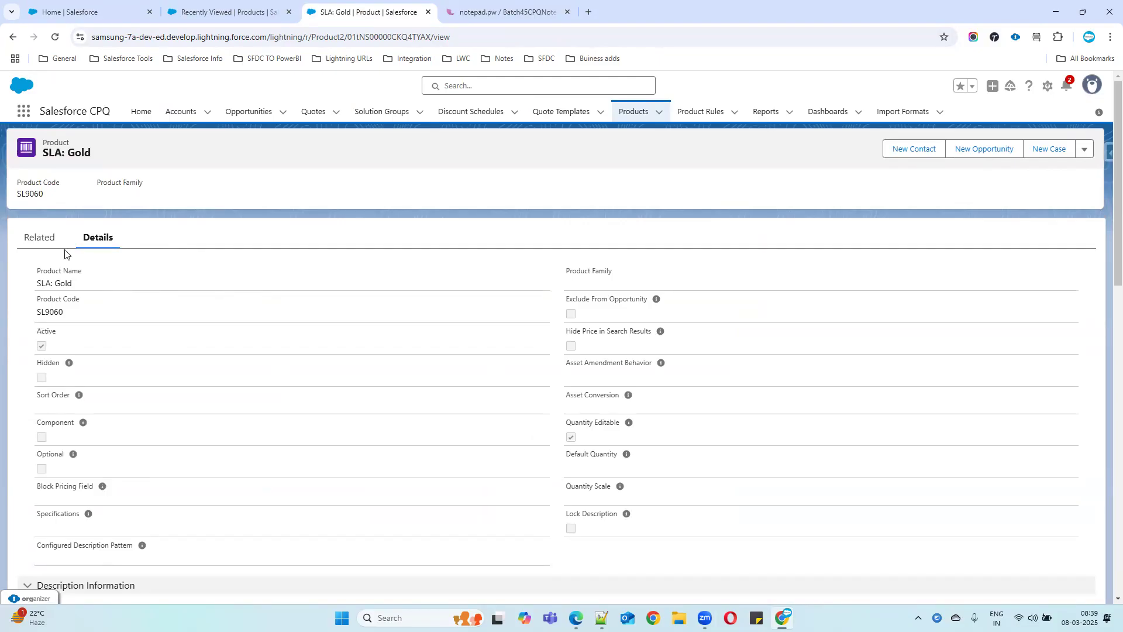
Examine the related lists of SLA: Gold through to Price Books and check its list prices.
click(45, 242)
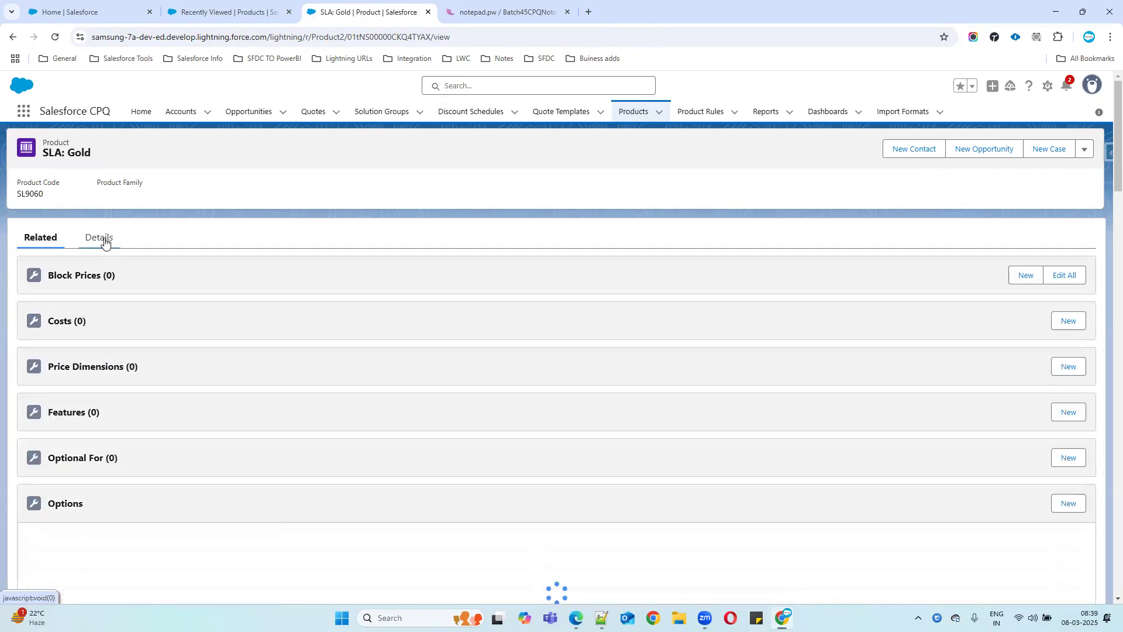
scroll(499, 406, down, 8)
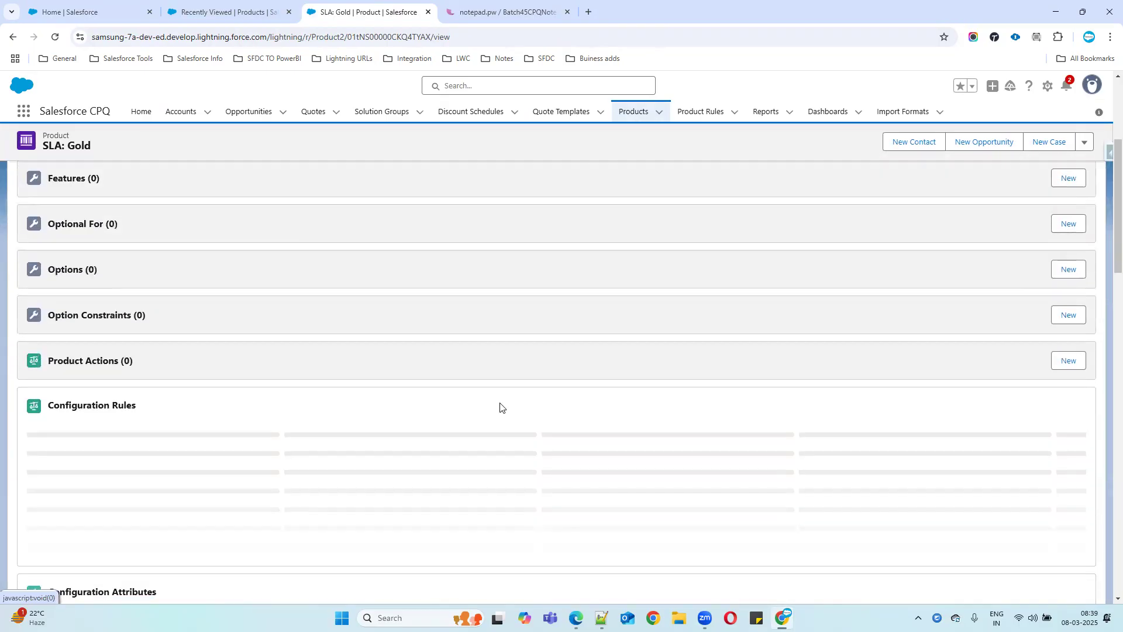
scroll(591, 413, down, 5)
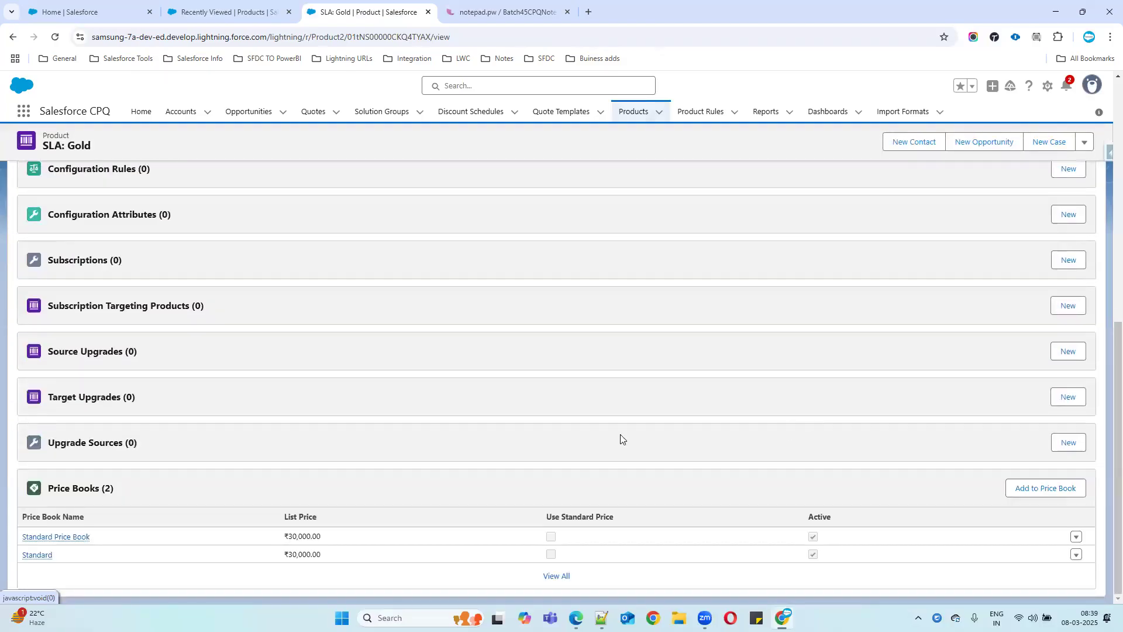
drag(44, 554, 14, 552)
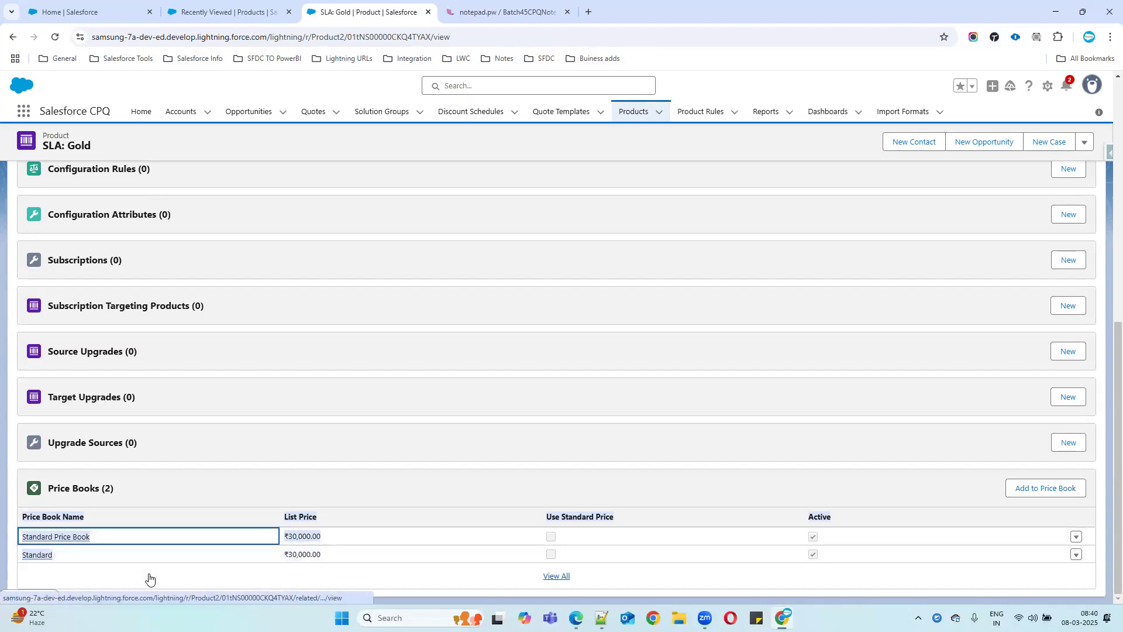
click(295, 537)
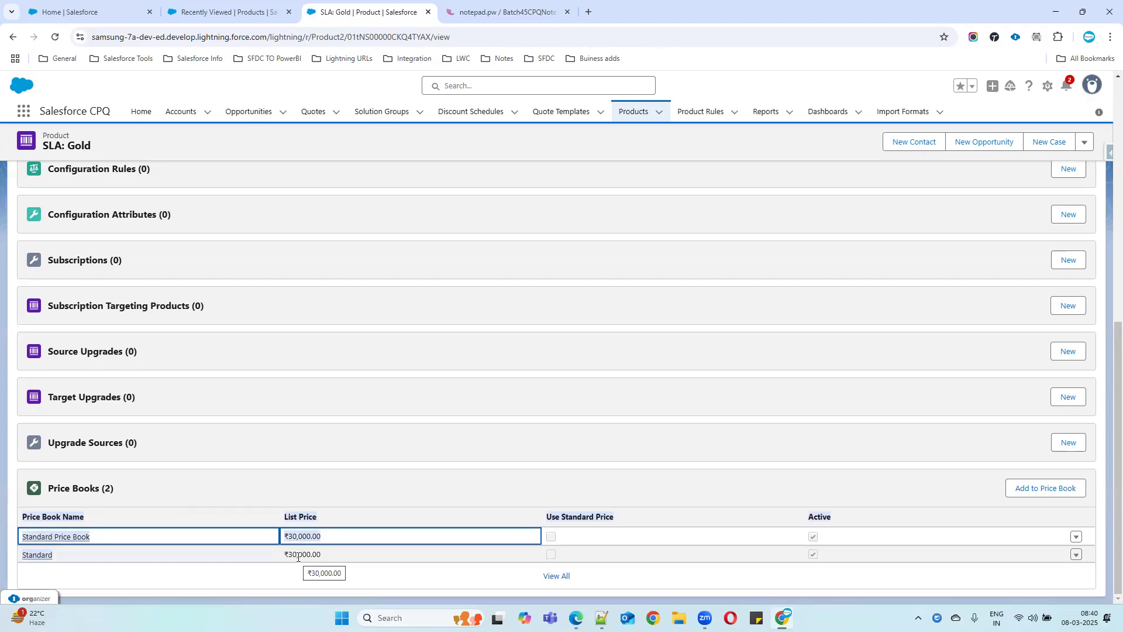
View the full price book list for SLA: Gold, return to the product and compare its Standard Price Book and Standard entries.
mouse_move(49, 539)
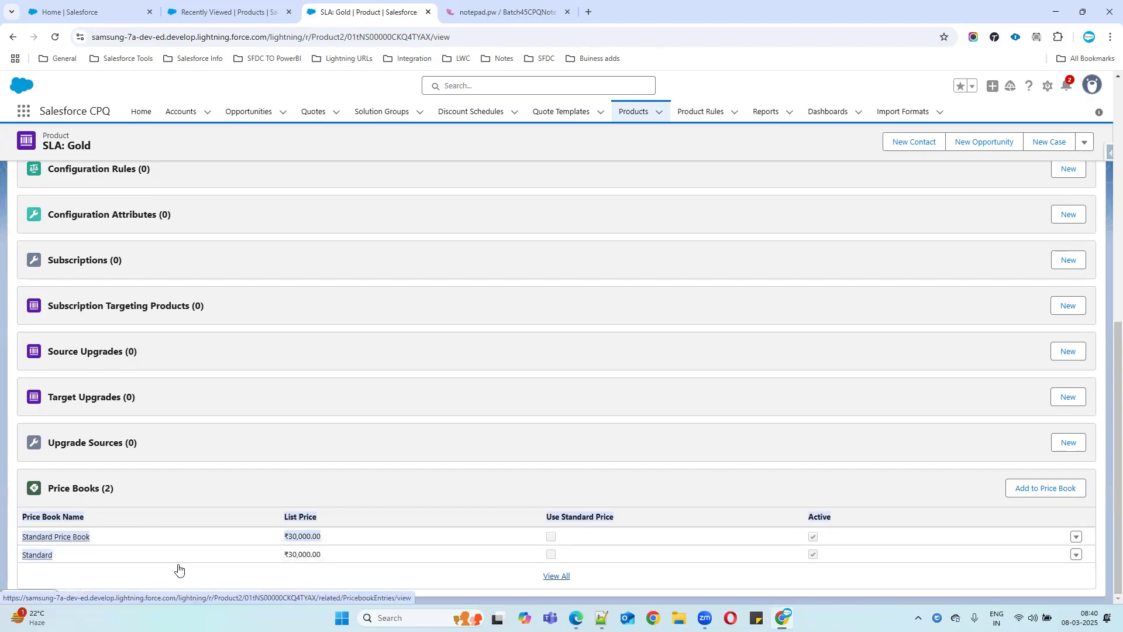
click(62, 570)
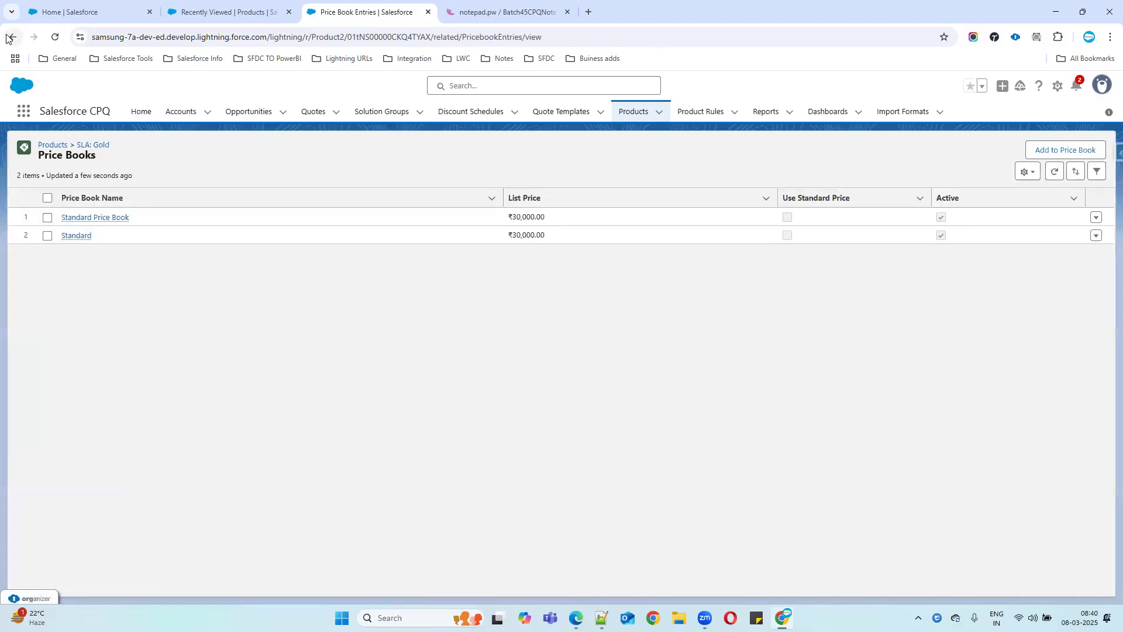
click(13, 37)
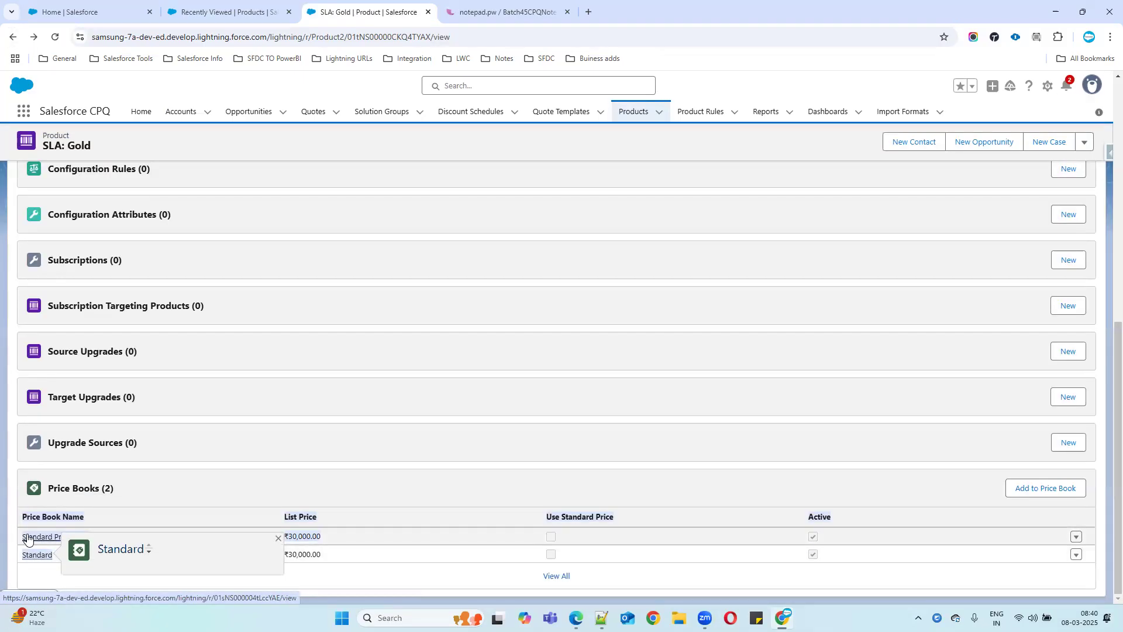
mouse_move(28, 538)
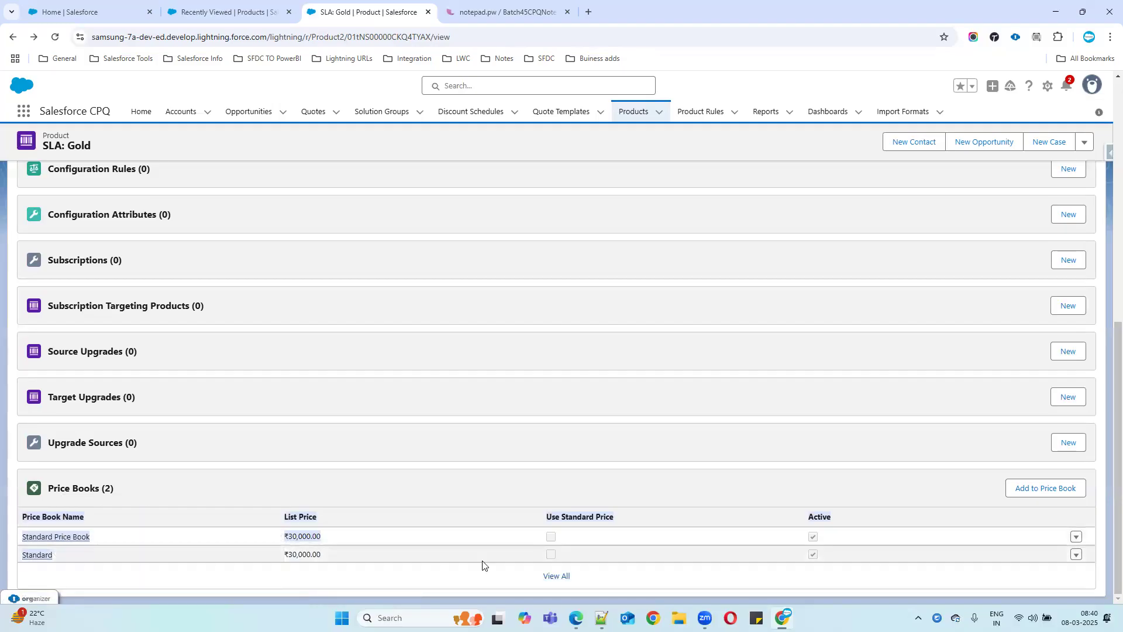
drag(104, 533, 32, 532)
click(54, 541)
mouse_move(54, 541)
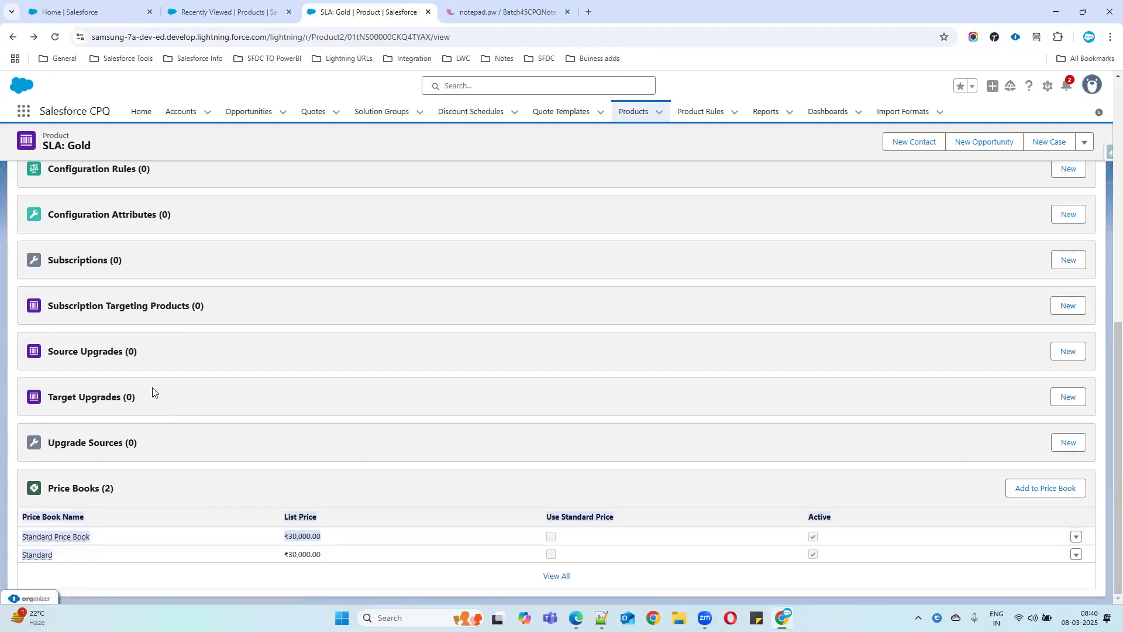
click(63, 556)
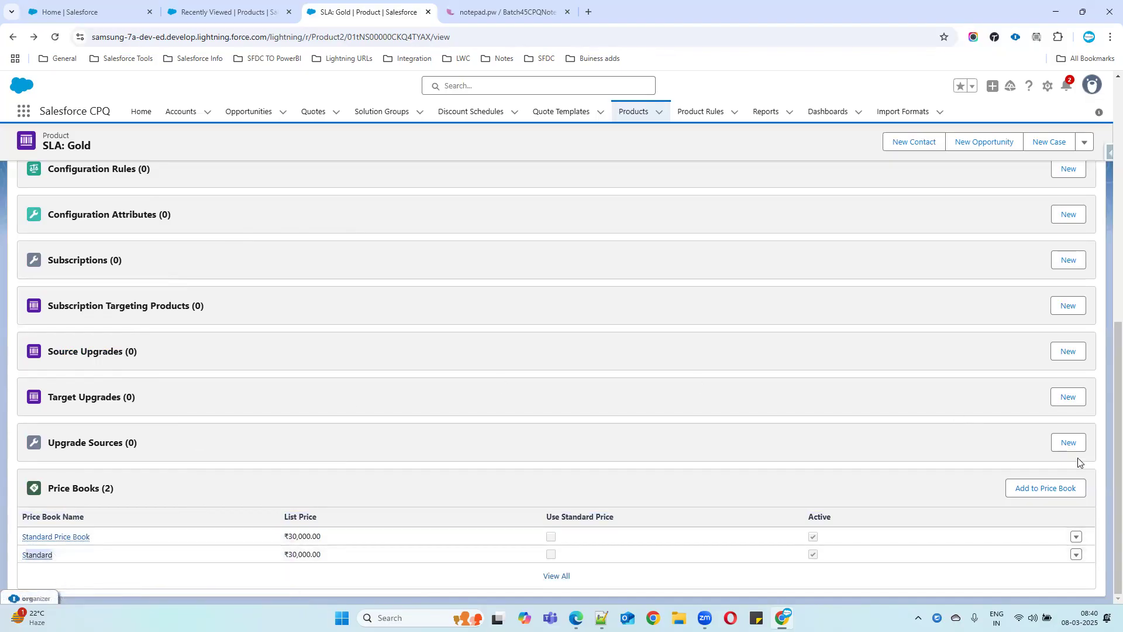
Start a new product record named Samsung PowerBank and set its product family to Hardware.
scroll(566, 459, up, 6)
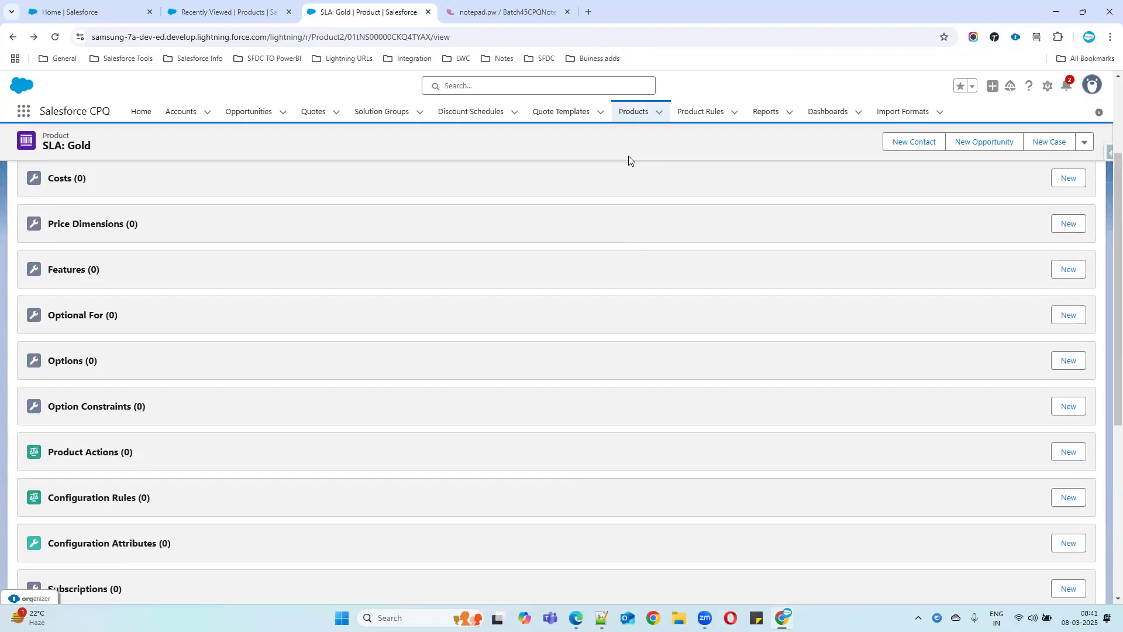
click(630, 119)
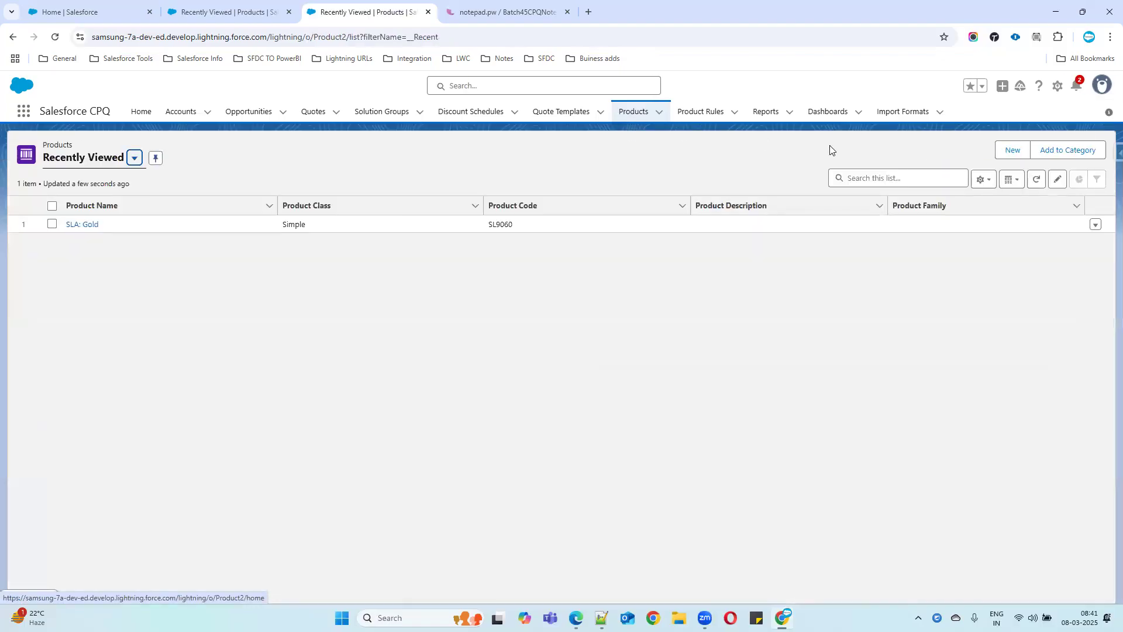
click(1003, 151)
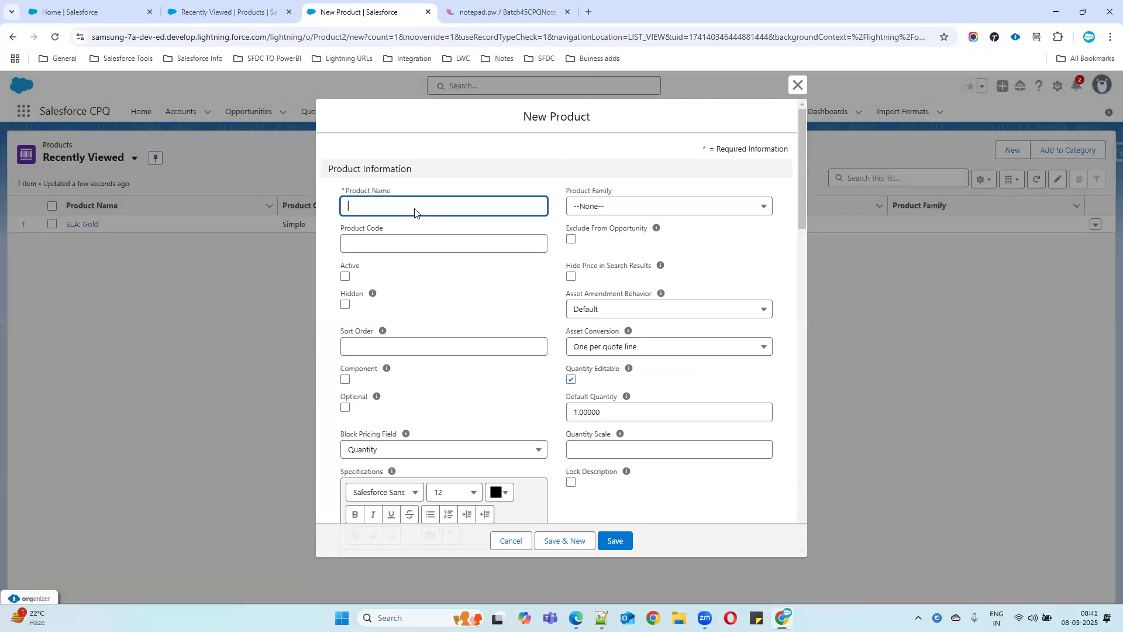
text(Samsung Power Bank)
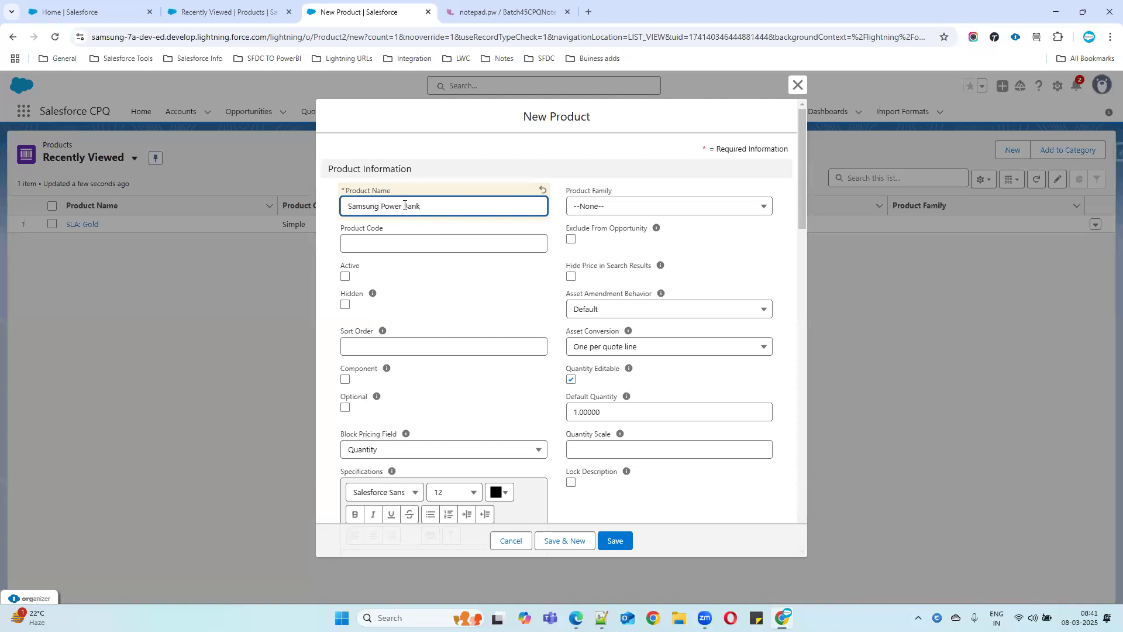
key(BackSpace)
click(627, 209)
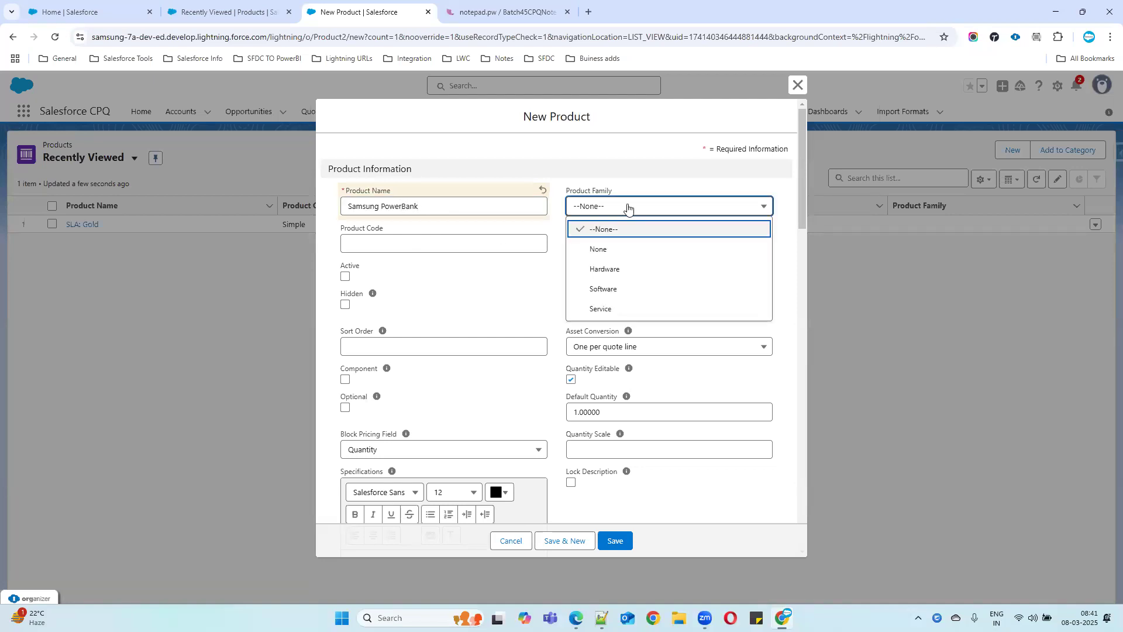
click(694, 269)
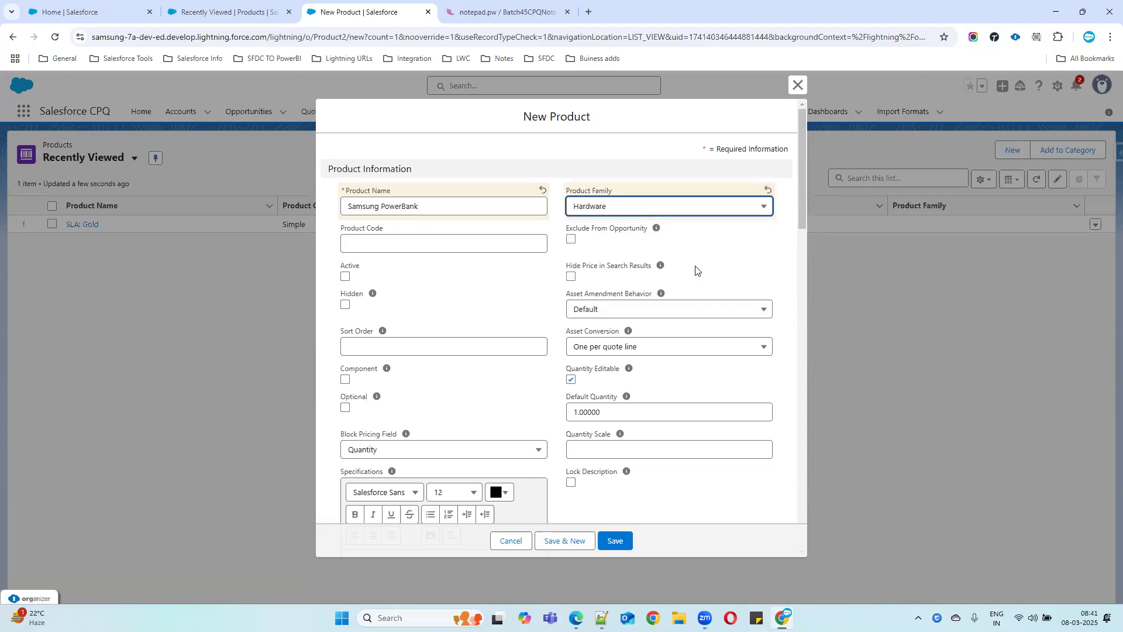
Give the new product the product code SAM-001 and mark it as active.
click(359, 246)
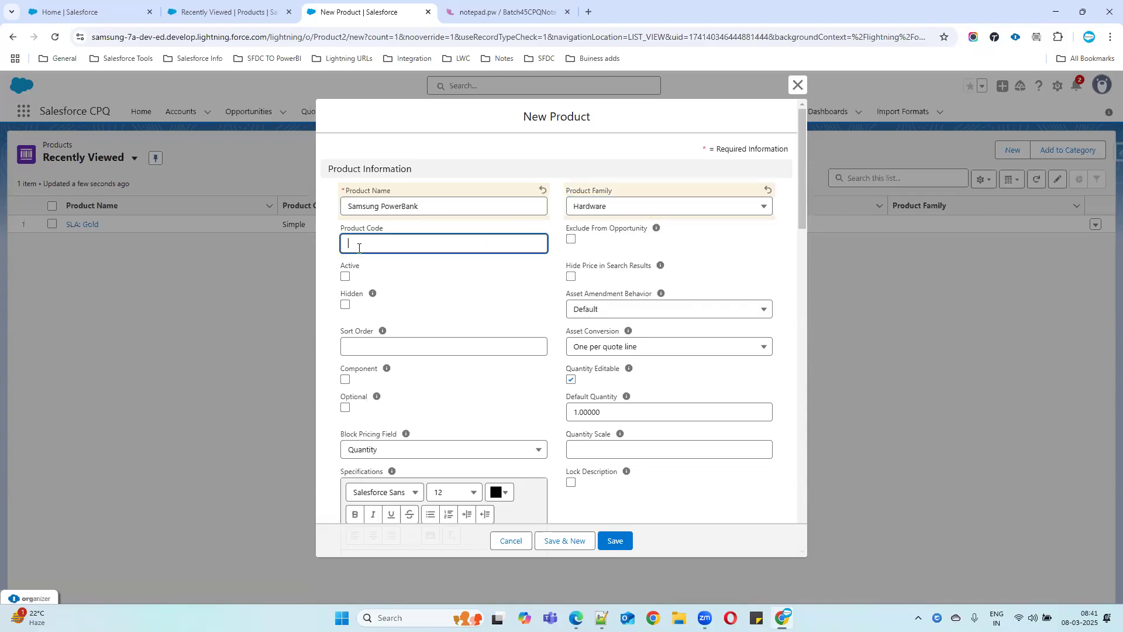
text(SAM)
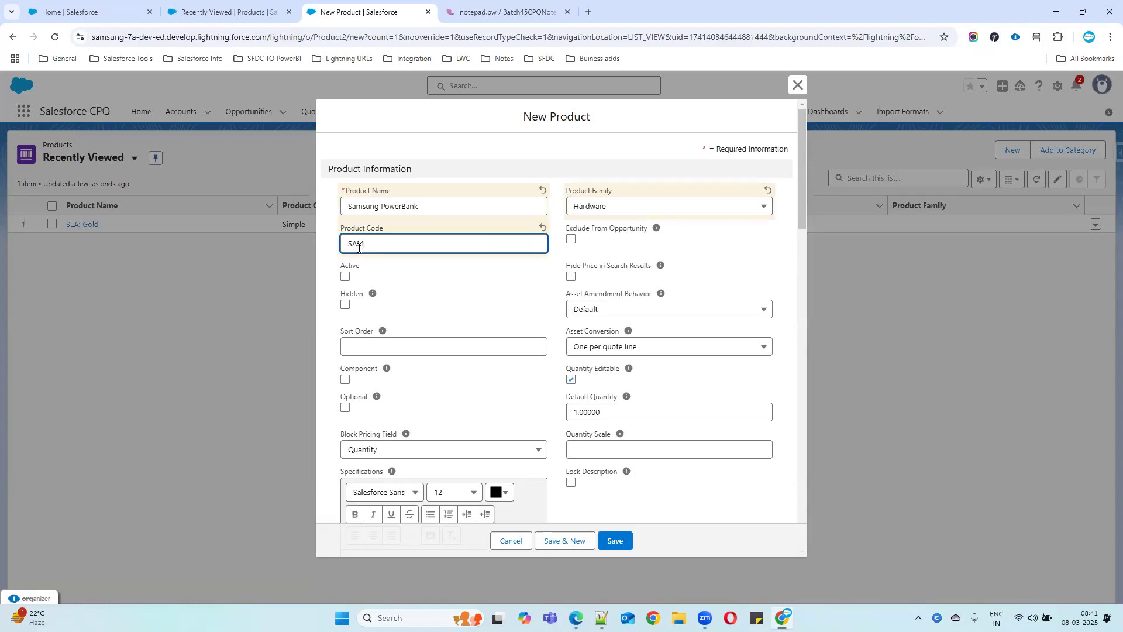
text(-001)
drag(368, 270, 325, 271)
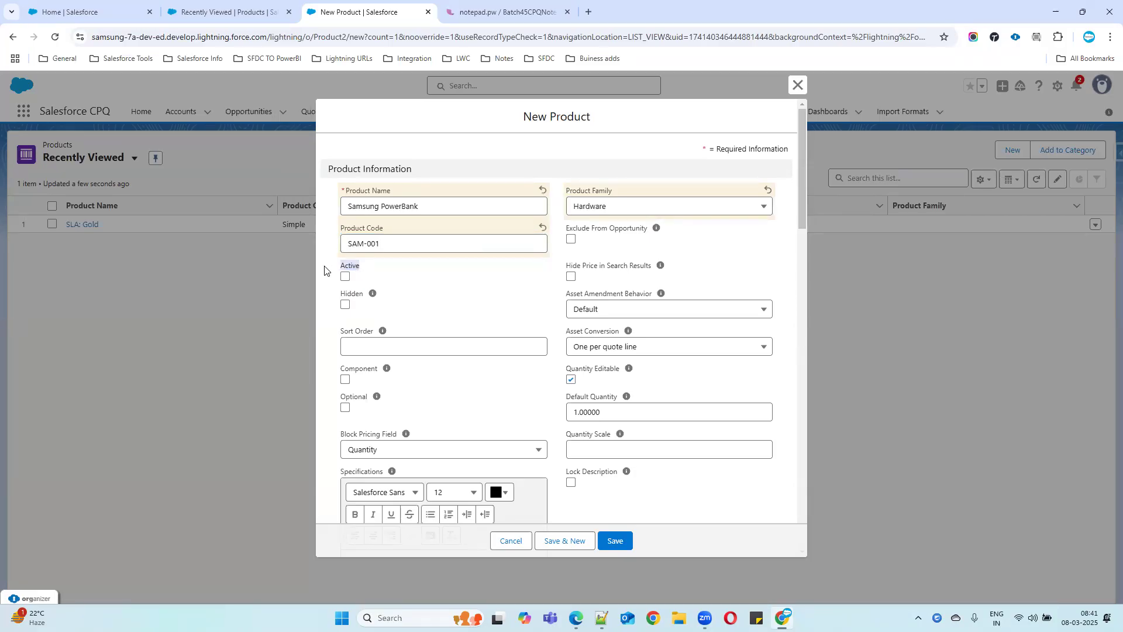
click(345, 276)
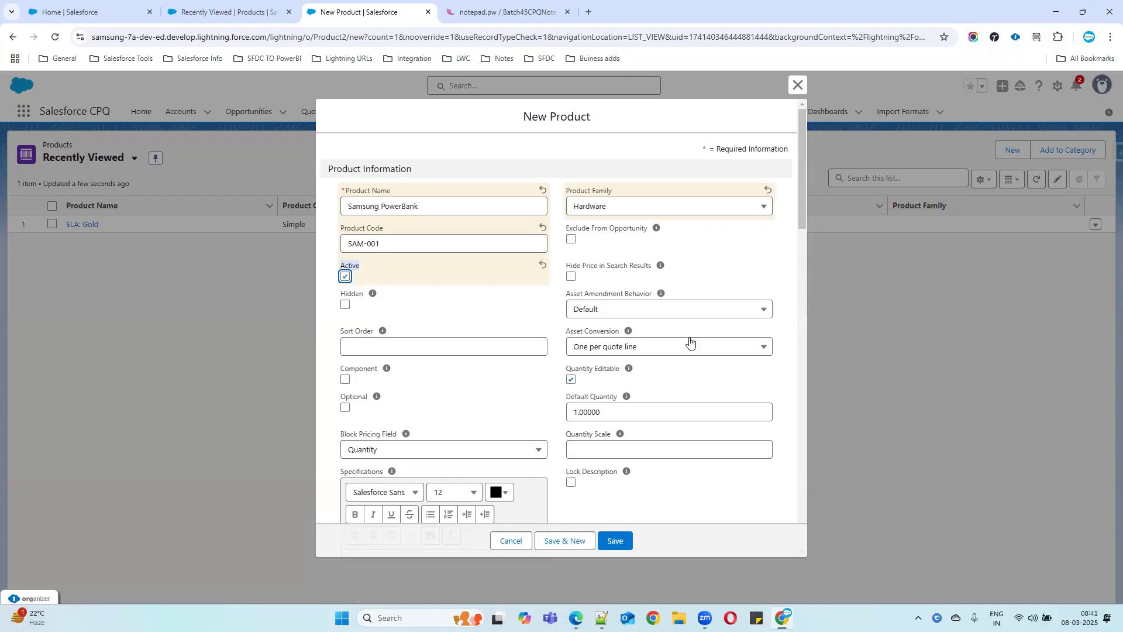
Review the remaining fields of the Samsung PowerBank product, leaving their defaults, and save the record.
scroll(698, 376, down, 2)
drag(605, 238, 518, 236)
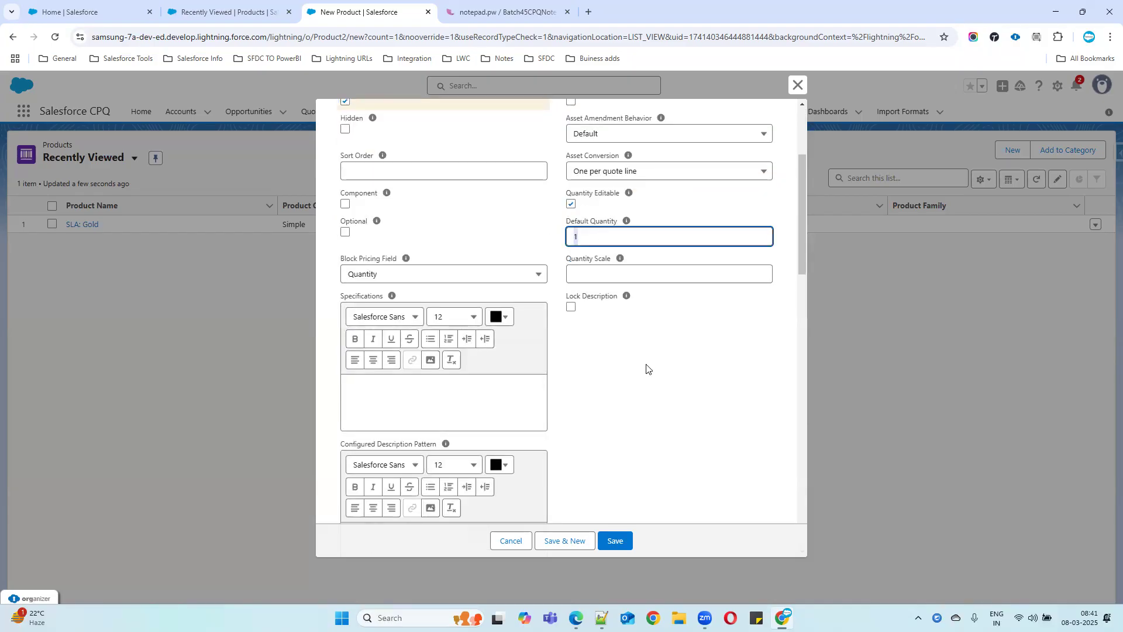
scroll(643, 382, down, 5)
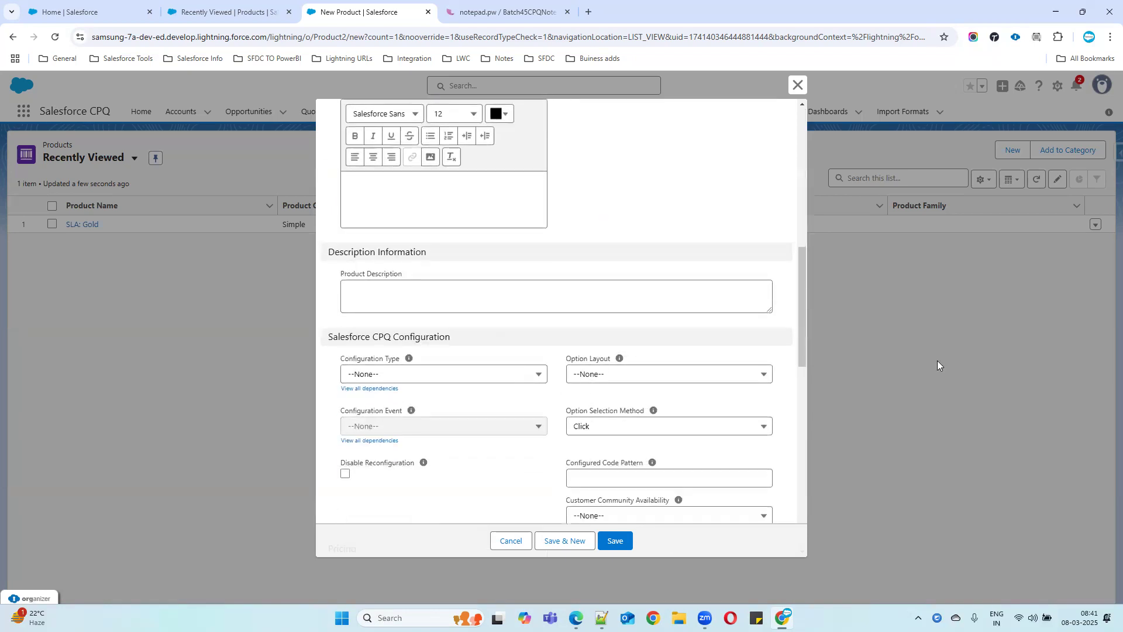
scroll(647, 393, down, 2)
scroll(652, 409, down, 8)
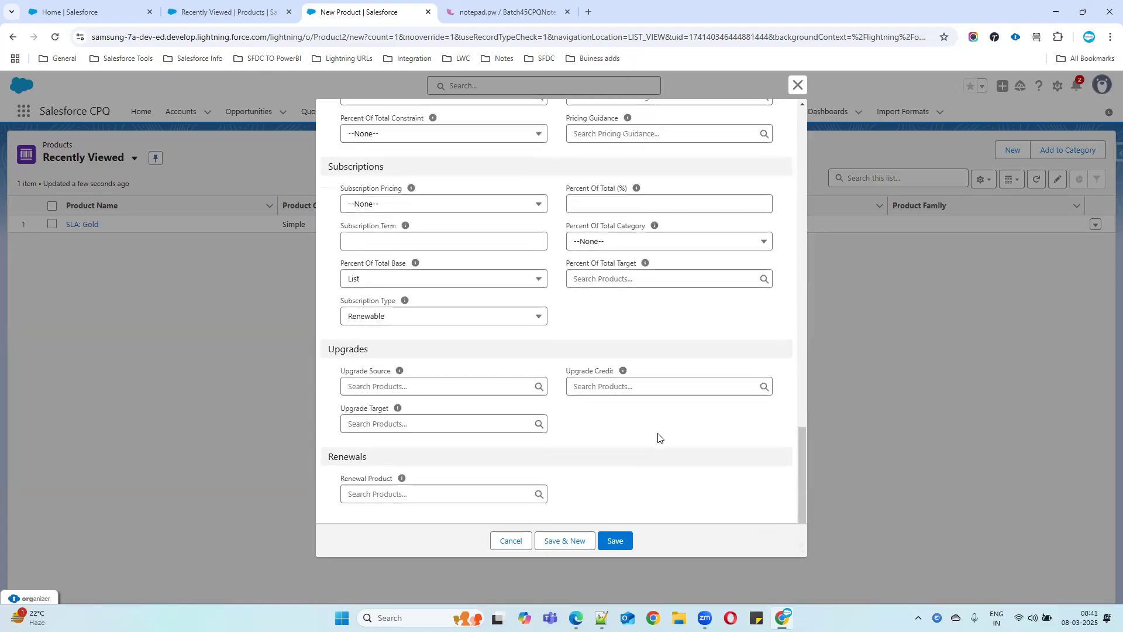
click(621, 534)
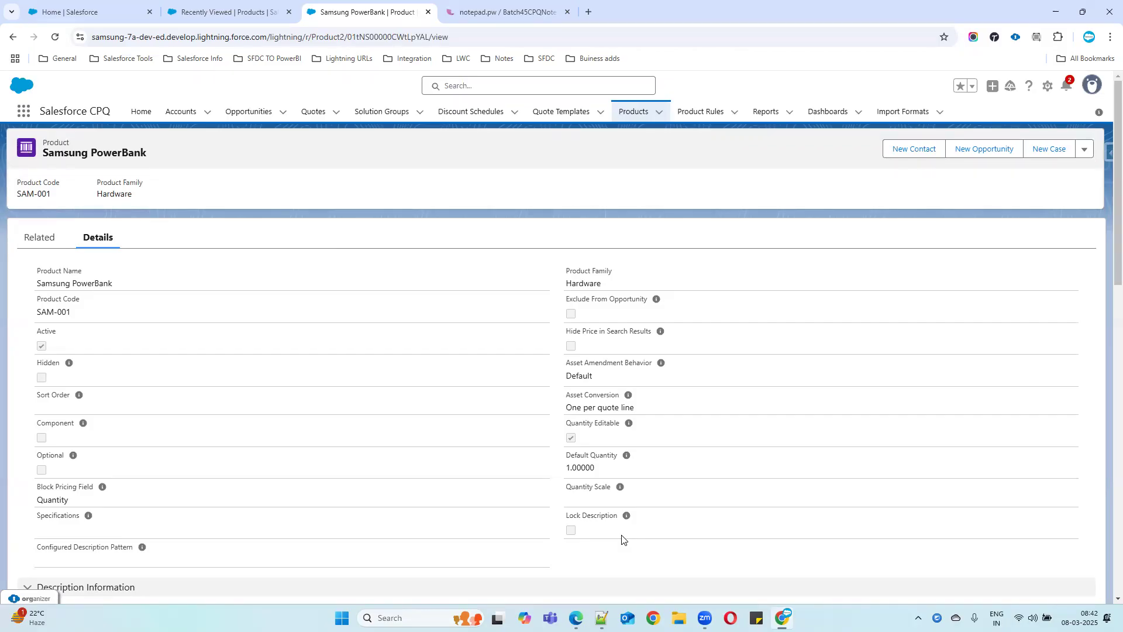
Start a standard price entry from the product's Price Books related list and enter a list price of 1000.
click(41, 236)
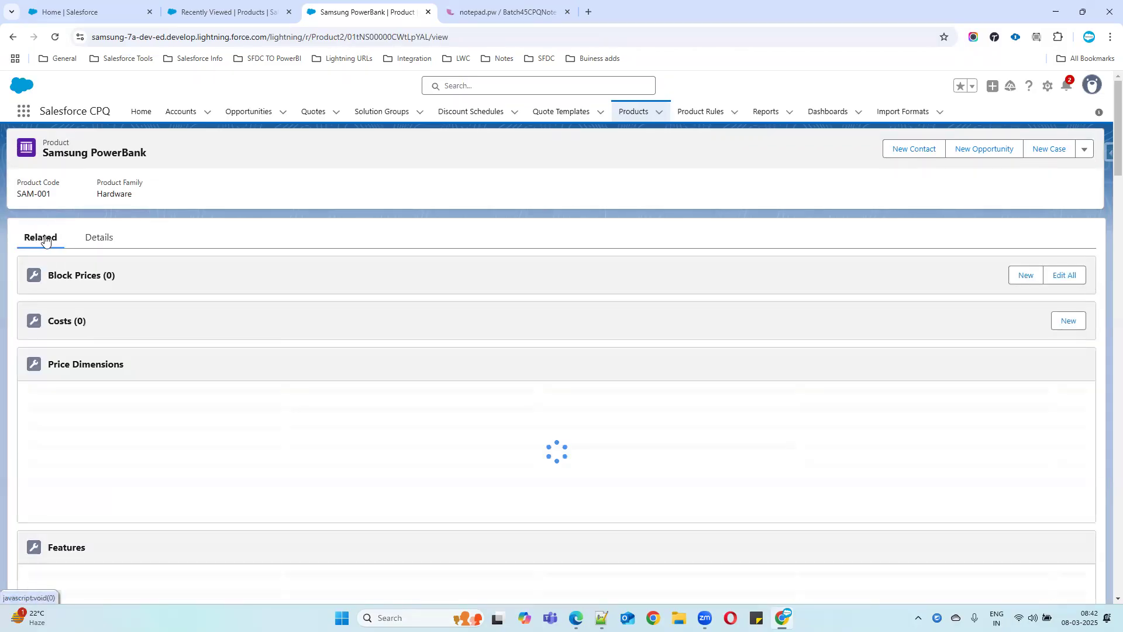
scroll(601, 430, down, 4)
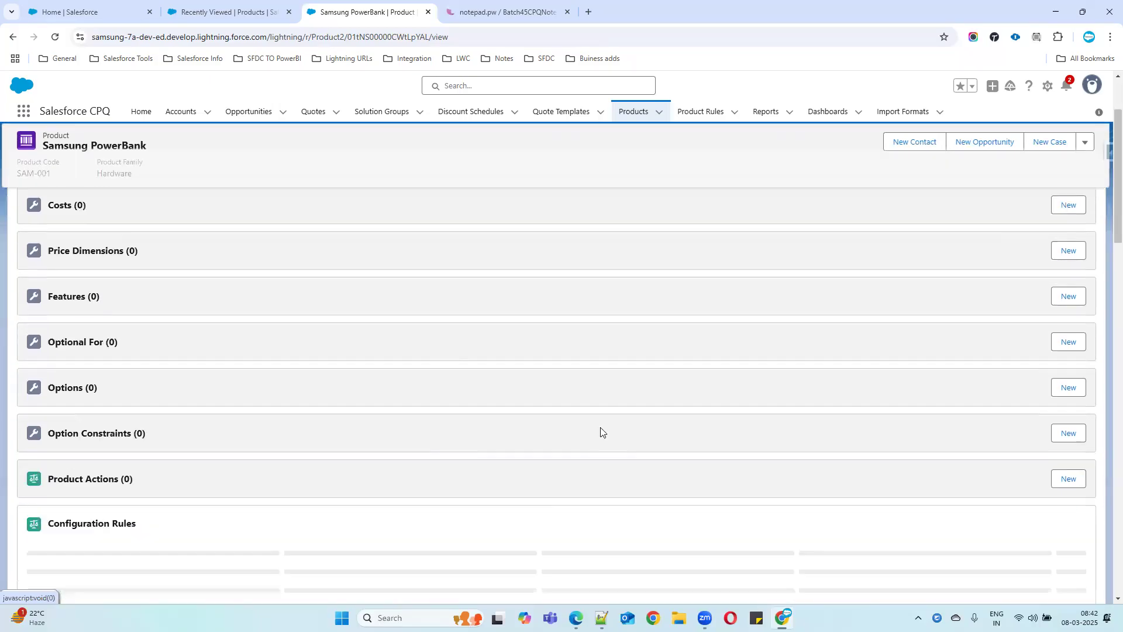
drag(1110, 334, 1109, 505)
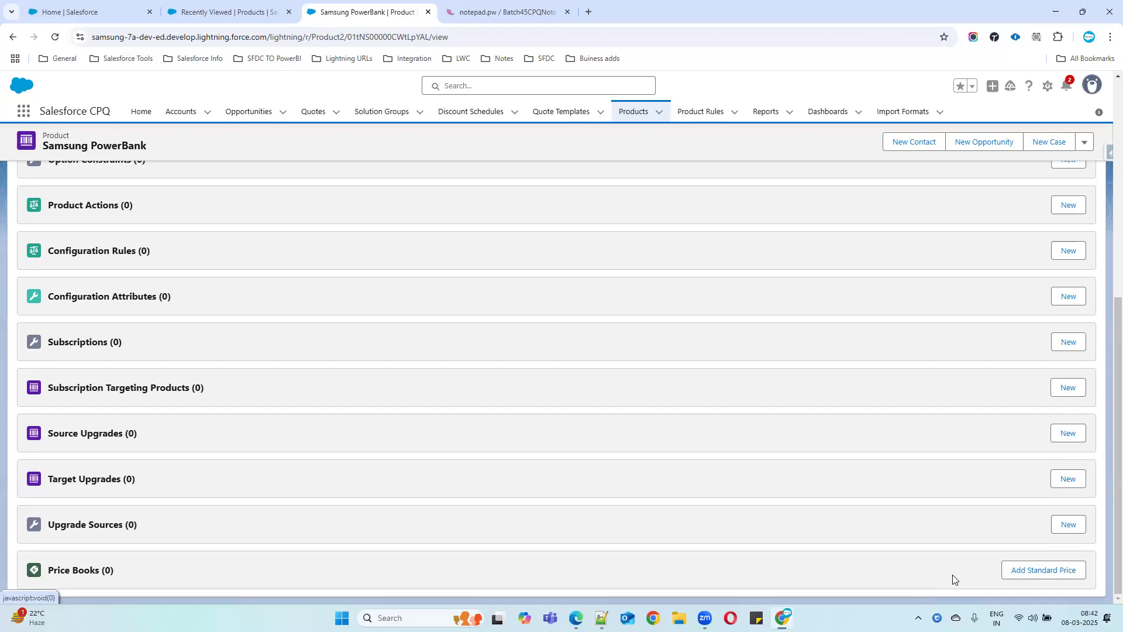
click(1070, 576)
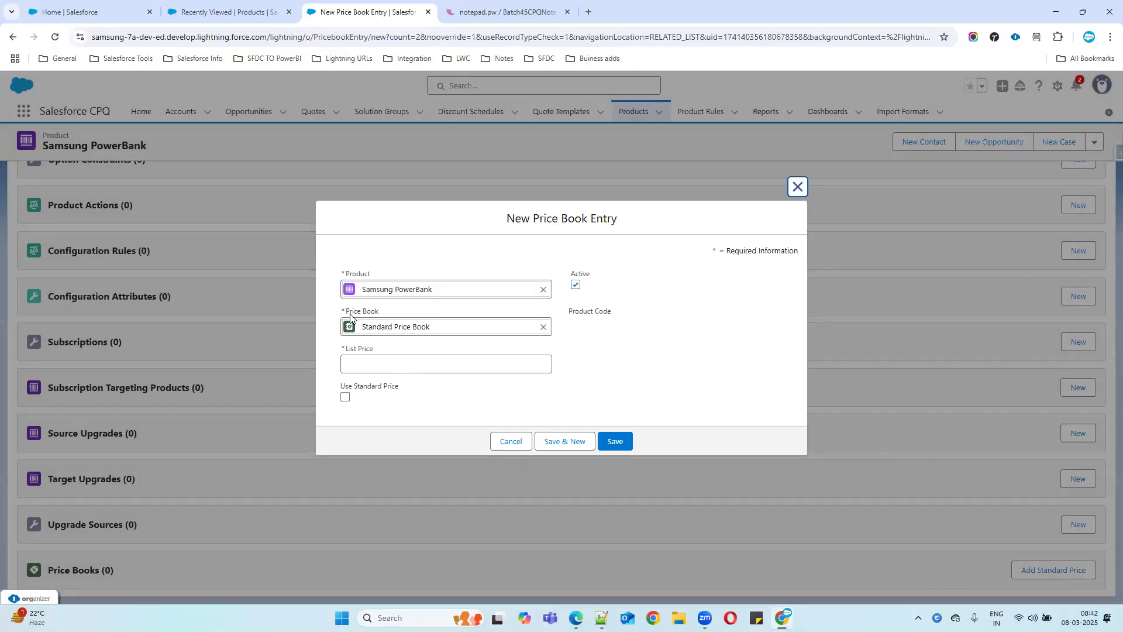
click(371, 362)
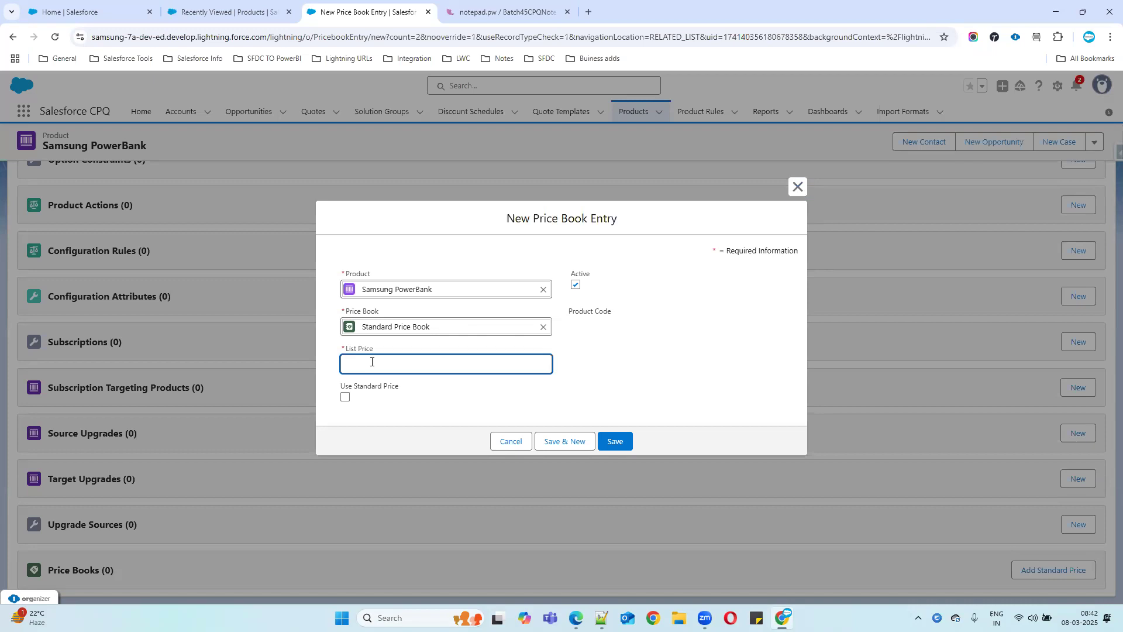
text(1000)
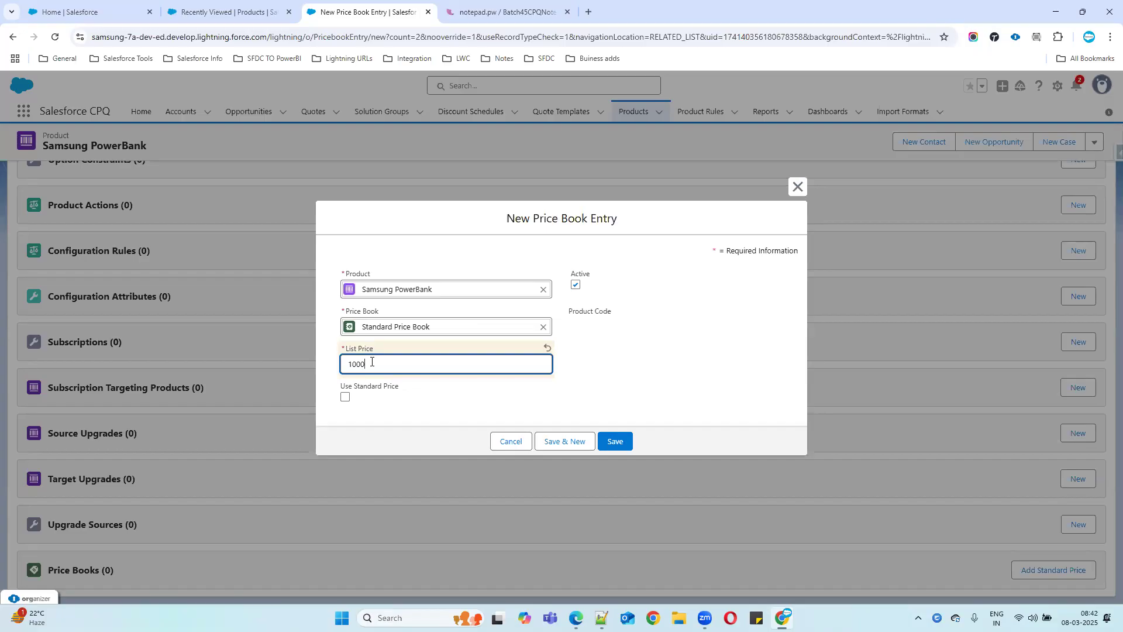
Try to save the price book entry with Use Standard Price enabled, and clear that option again.
click(345, 397)
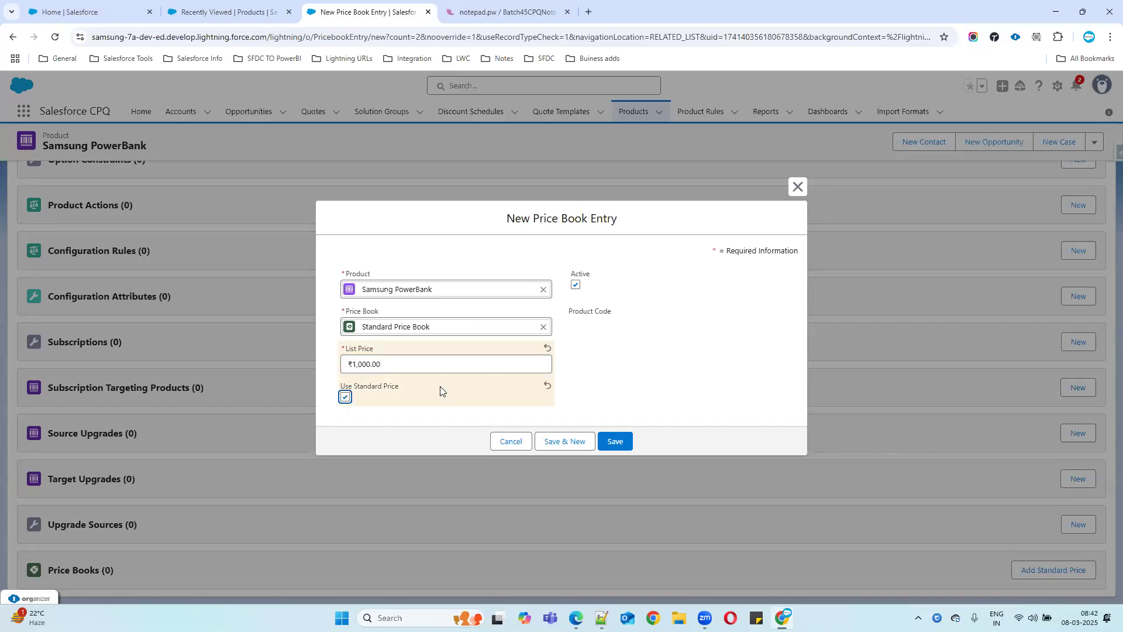
click(617, 442)
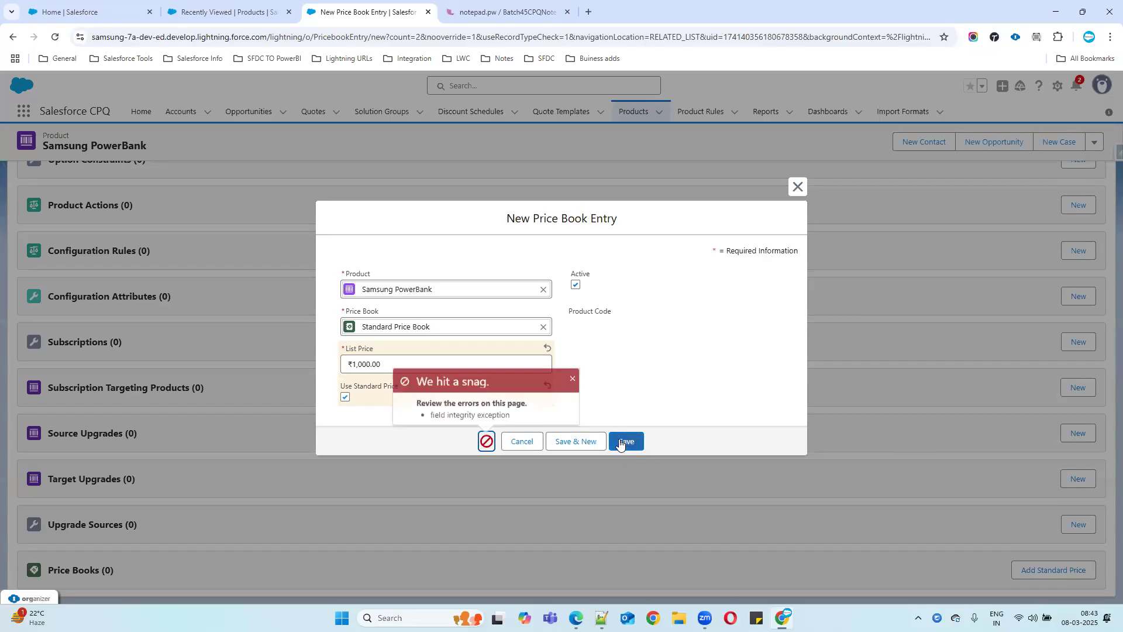
click(486, 441)
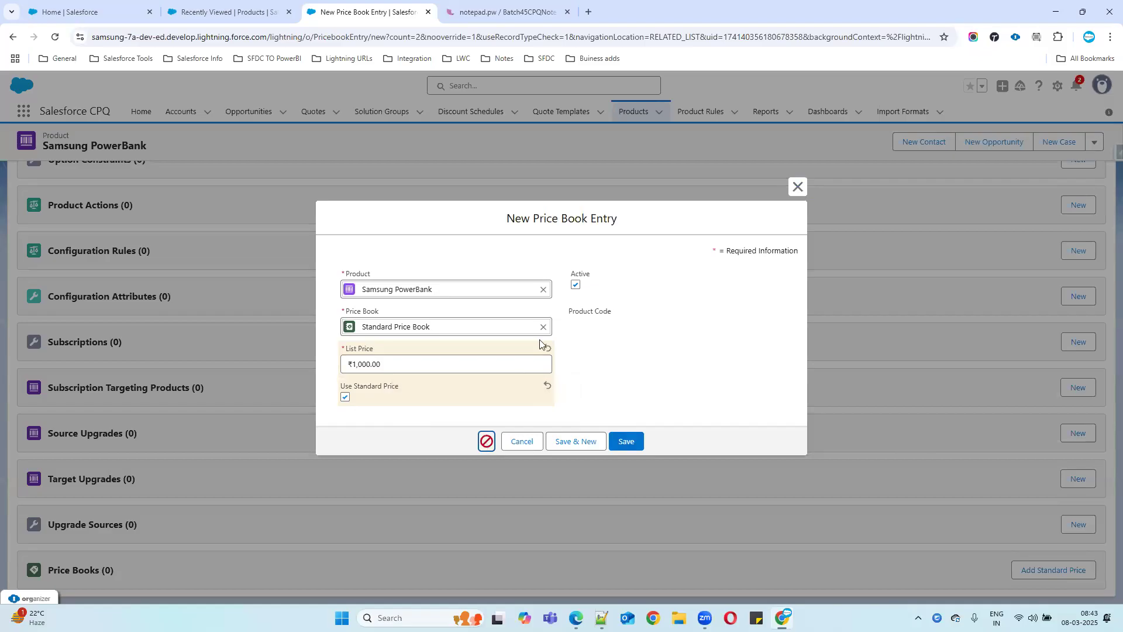
click(345, 397)
Save the price book entry without Use Standard Price and reload the product to view its Price Books list.
click(620, 442)
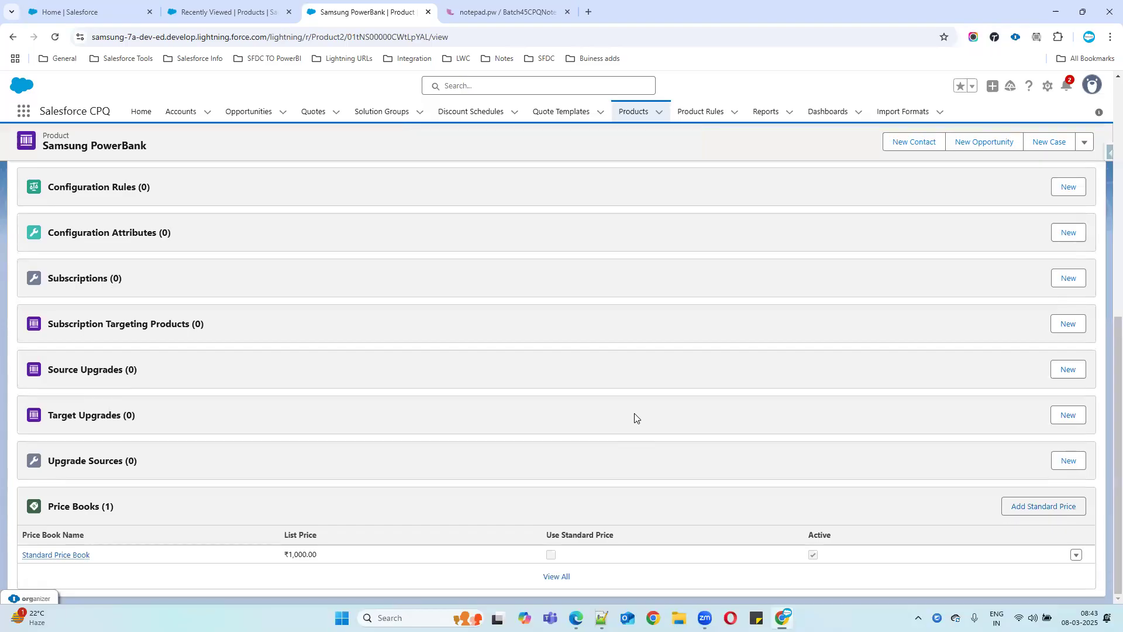
scroll(634, 433, up, 1)
scroll(634, 432, down, 1)
click(57, 38)
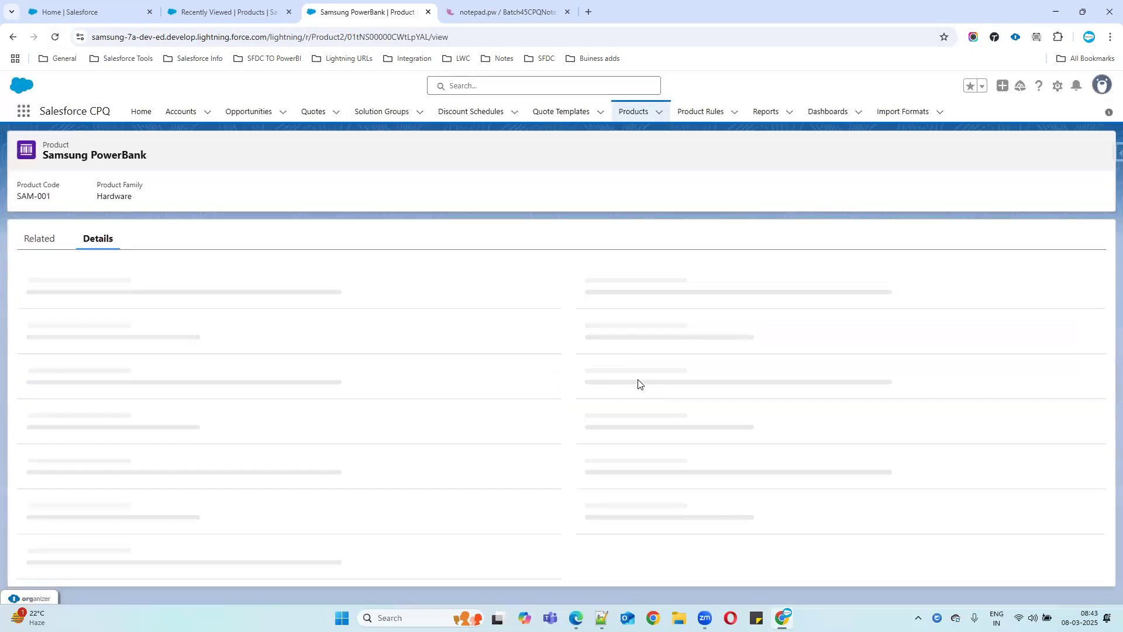
scroll(641, 415, down, 4)
scroll(123, 266, up, 3)
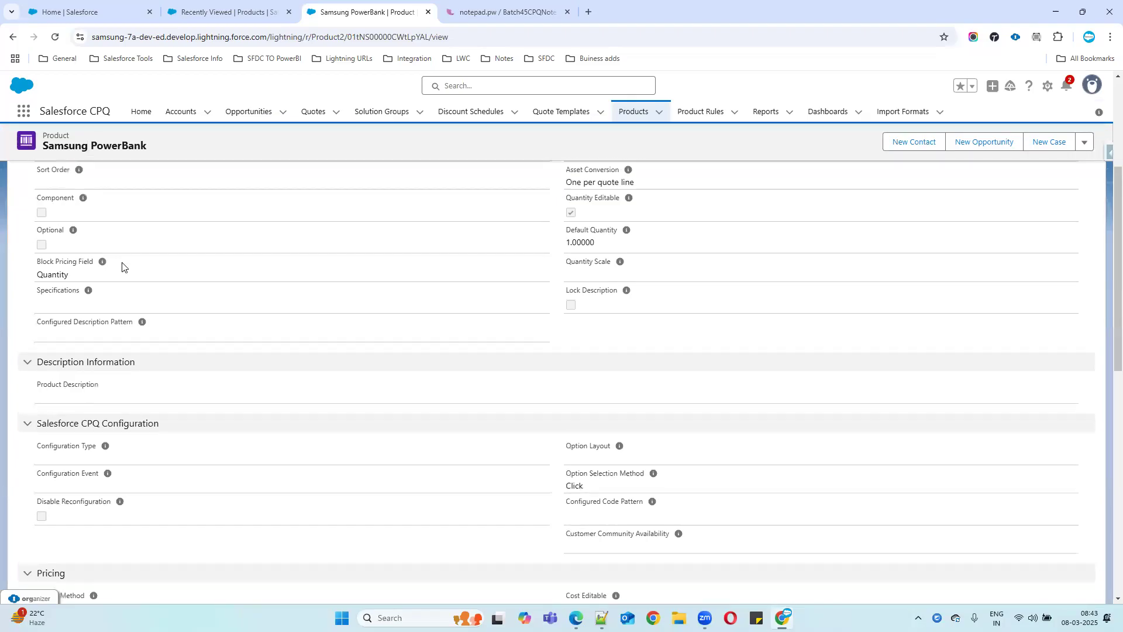
scroll(120, 303, up, 2)
click(40, 238)
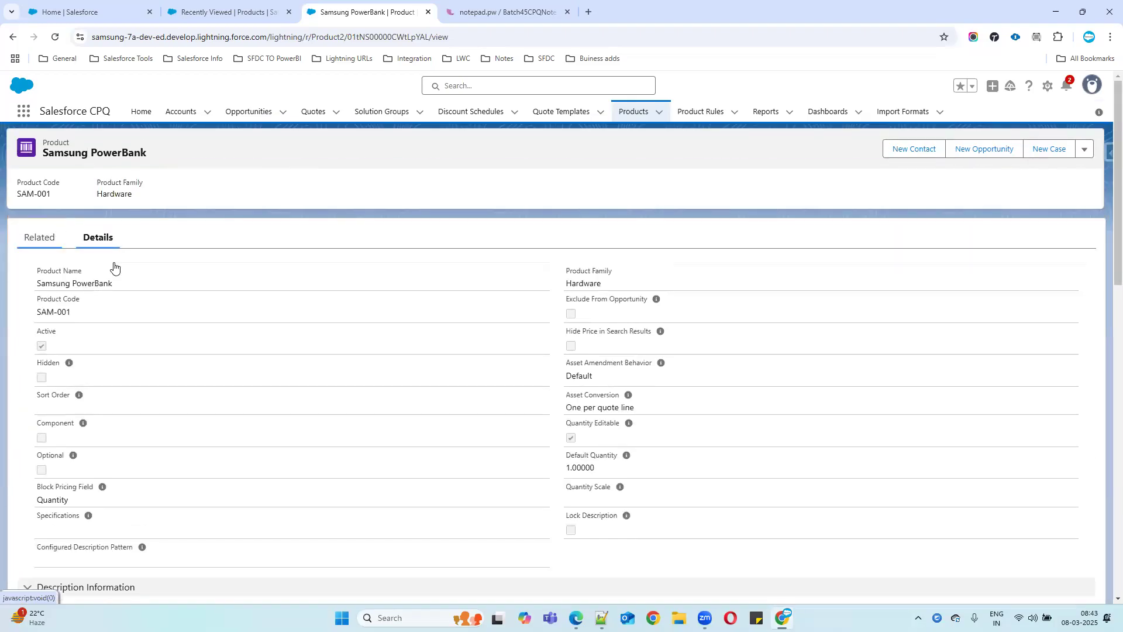
scroll(1101, 348, down, 10)
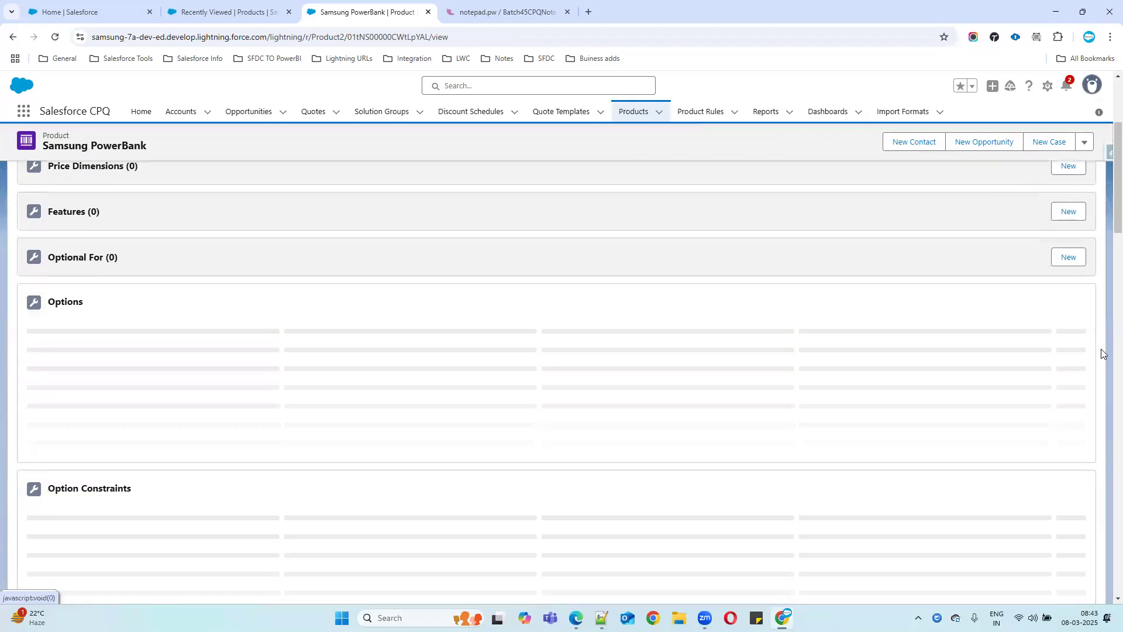
scroll(1105, 288, down, 10)
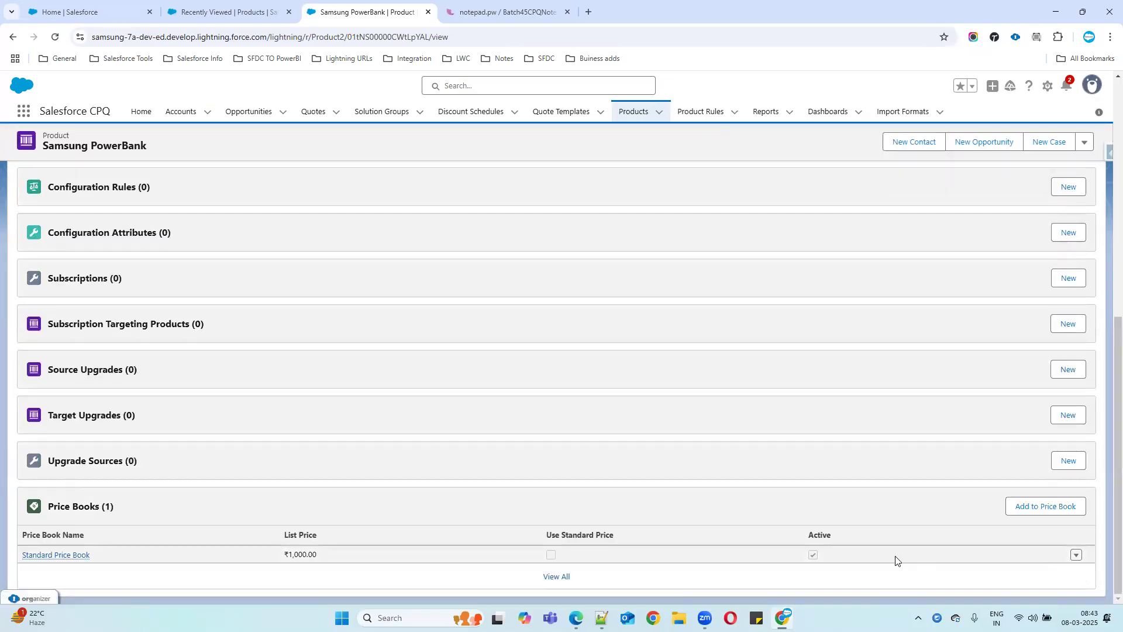
Inspect the product's Standard Price Book entry in its edit form, close it without changes and check the listed price.
drag(105, 557, 29, 555)
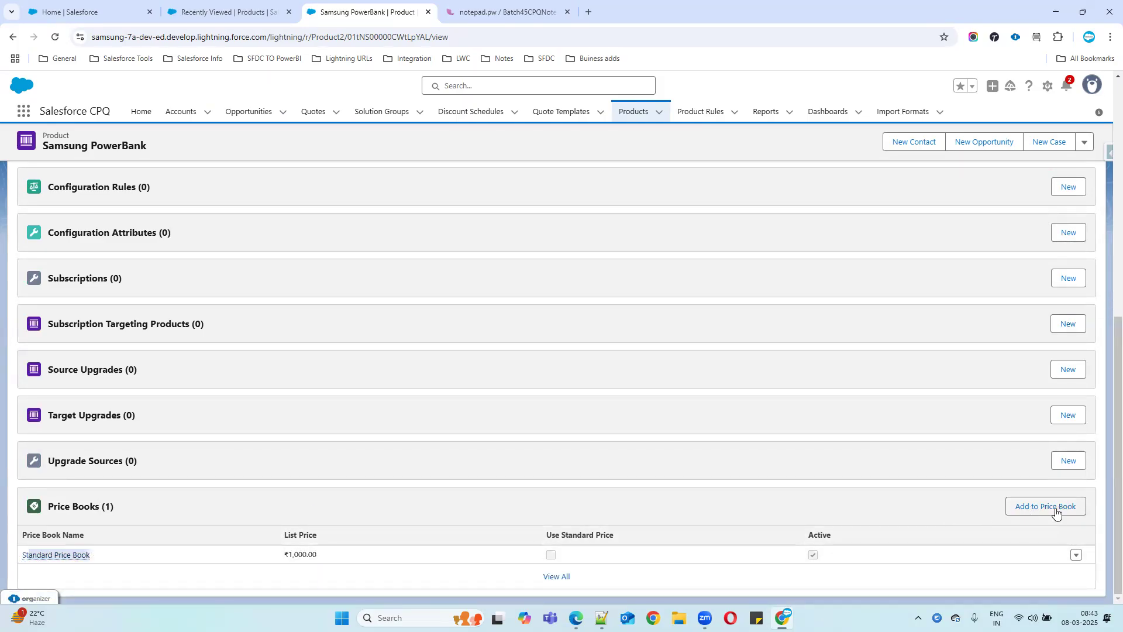
click(1077, 557)
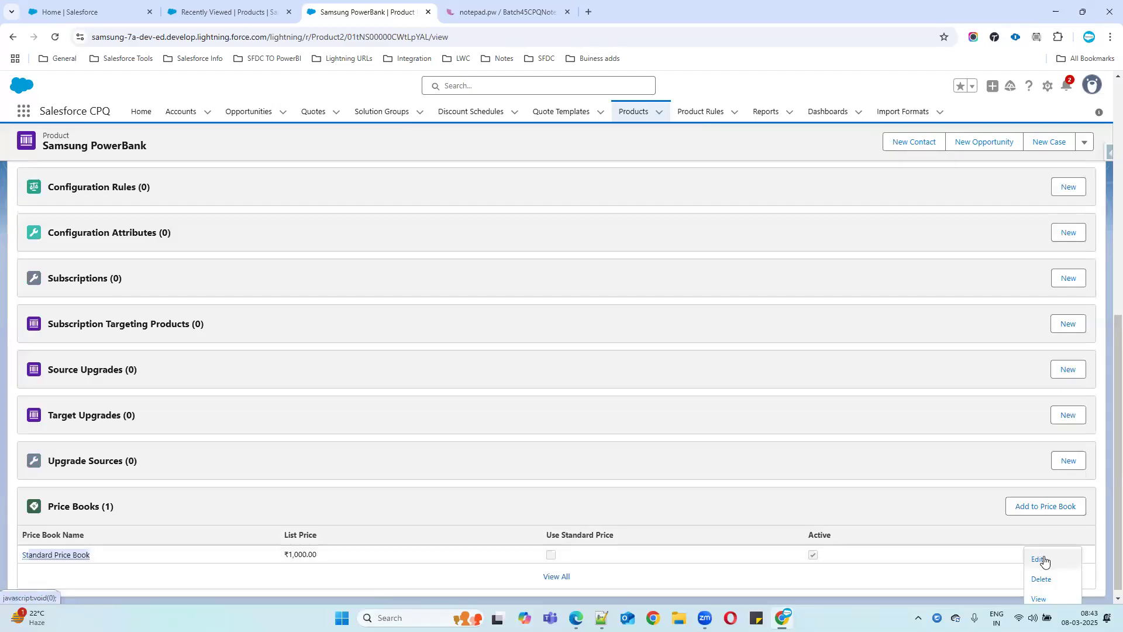
click(1043, 556)
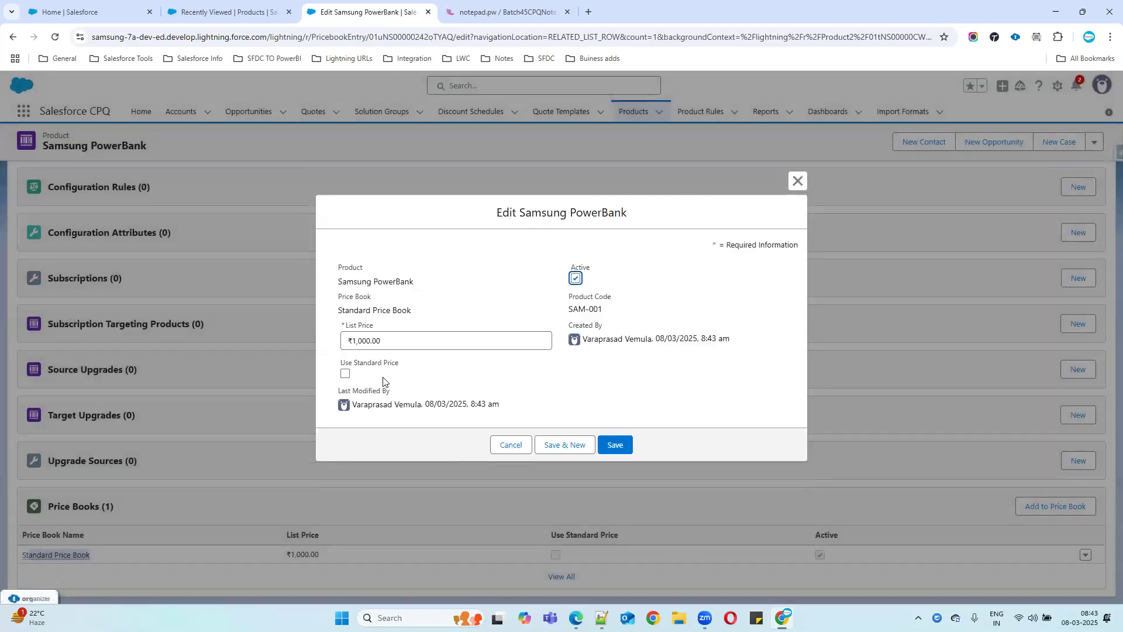
drag(339, 306, 431, 310)
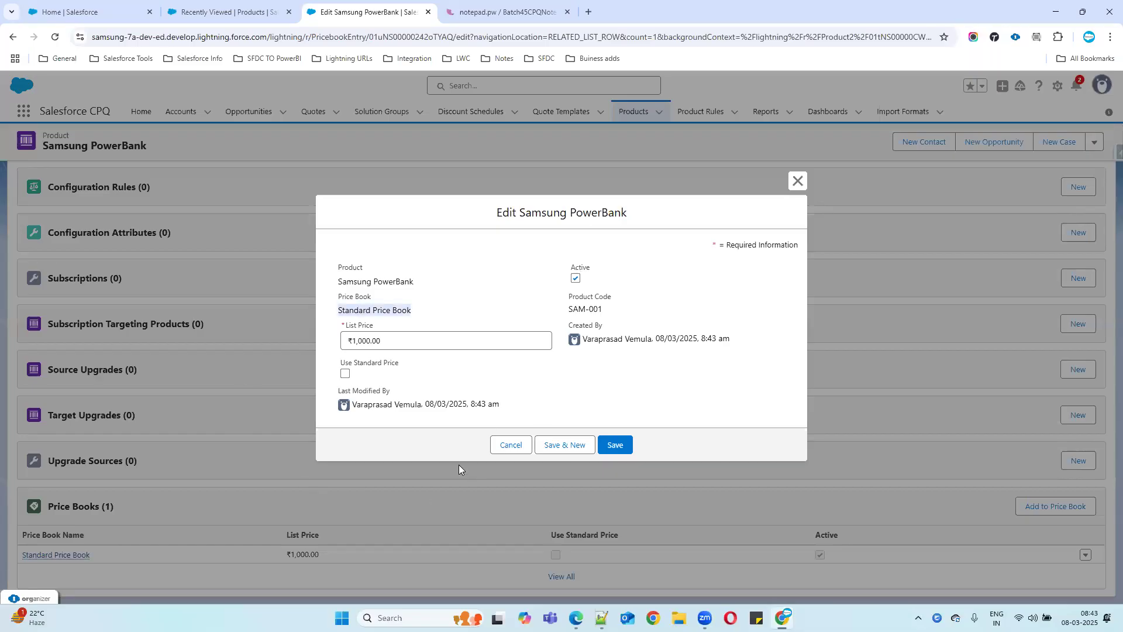
click(506, 450)
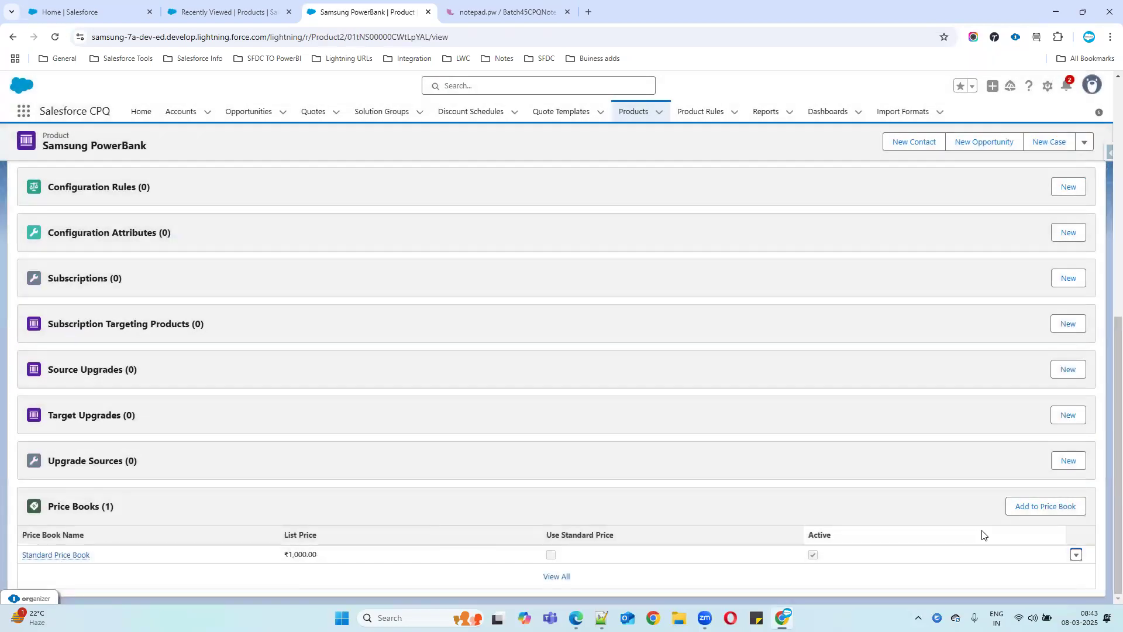
double_click(275, 558)
mouse_move(38, 555)
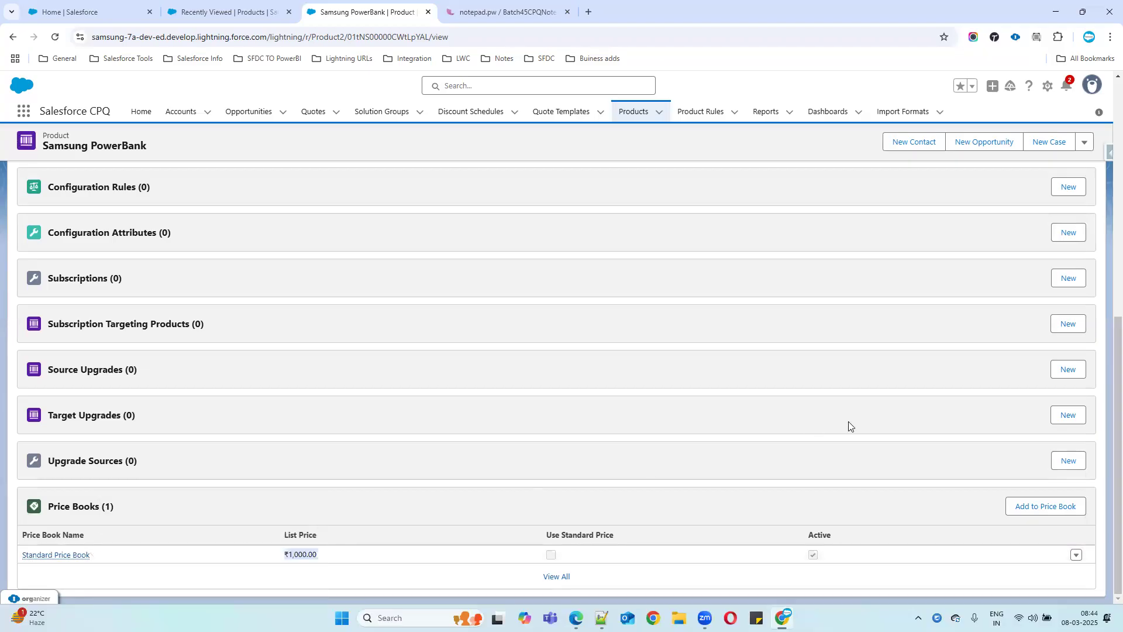
Open the Standard Price Book record from the product's related lists and mark it as active, saving the change.
scroll(585, 381, up, 3)
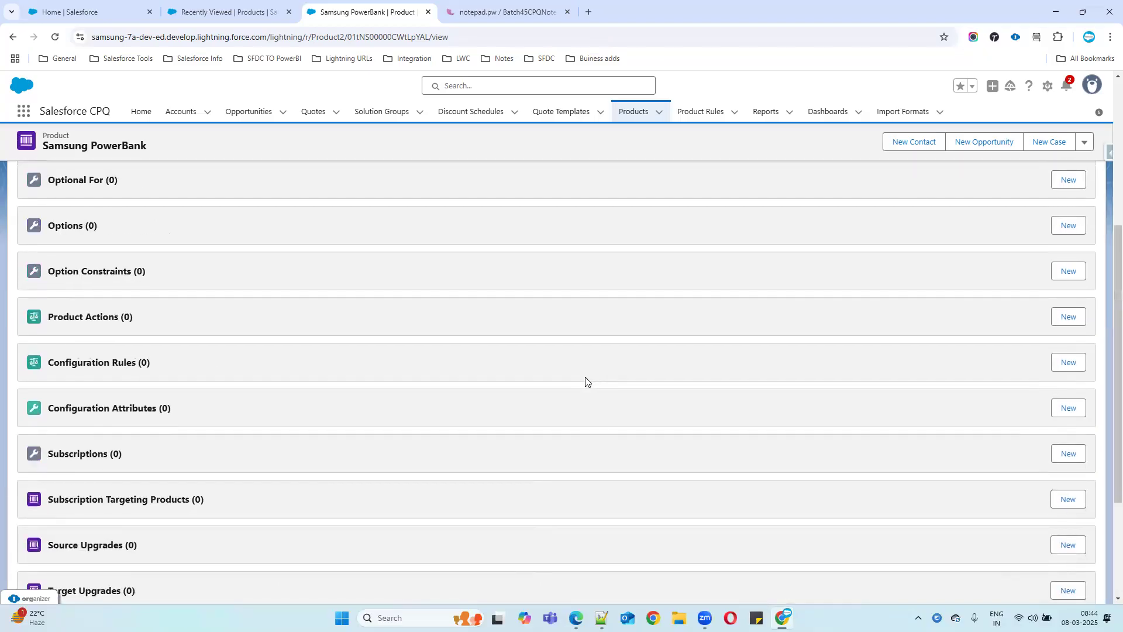
scroll(584, 380, up, 5)
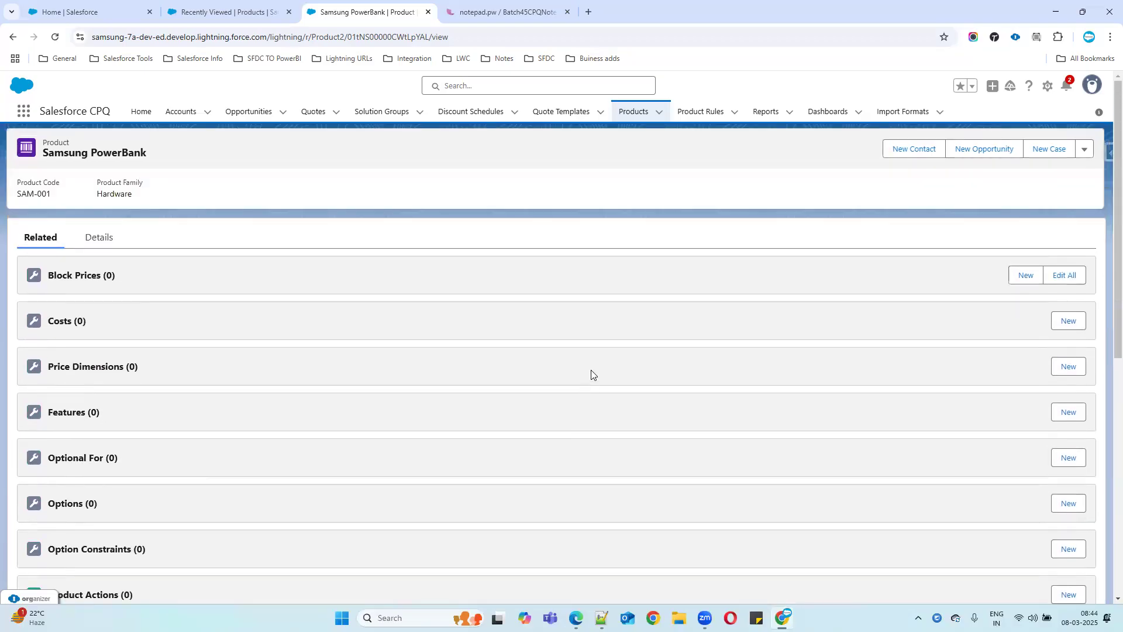
scroll(418, 395, down, 8)
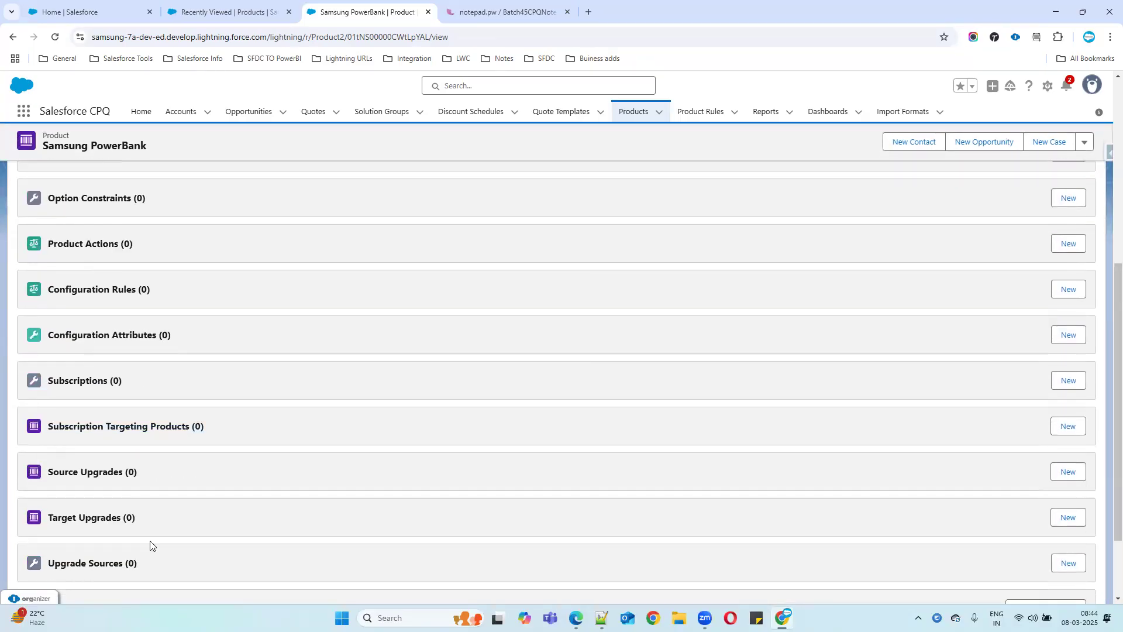
click(77, 555)
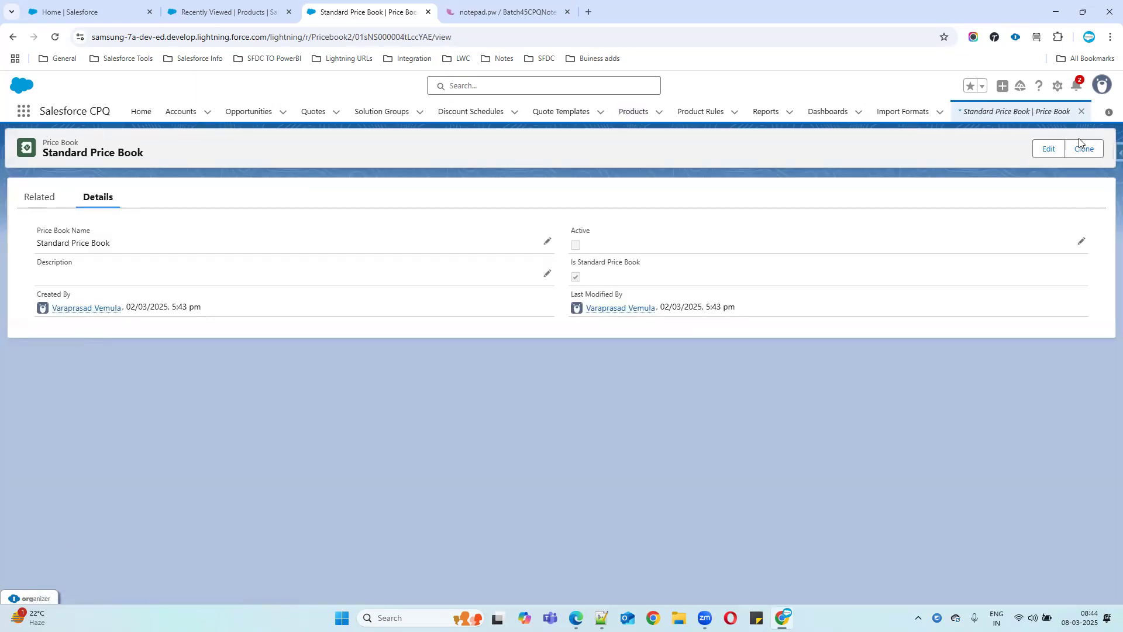
click(1048, 149)
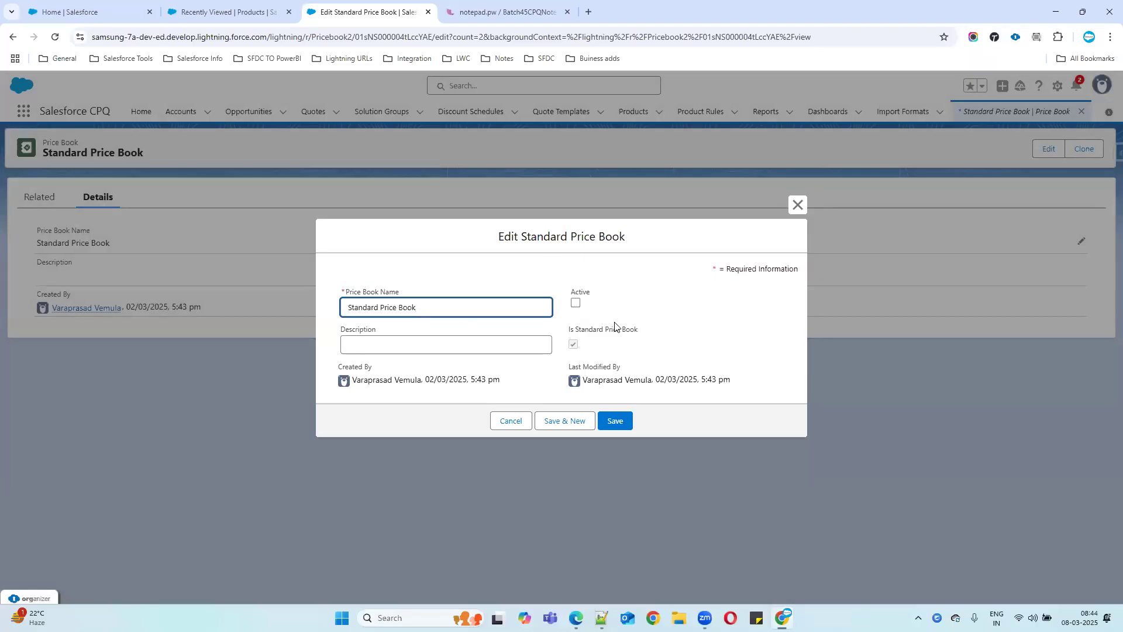
click(509, 421)
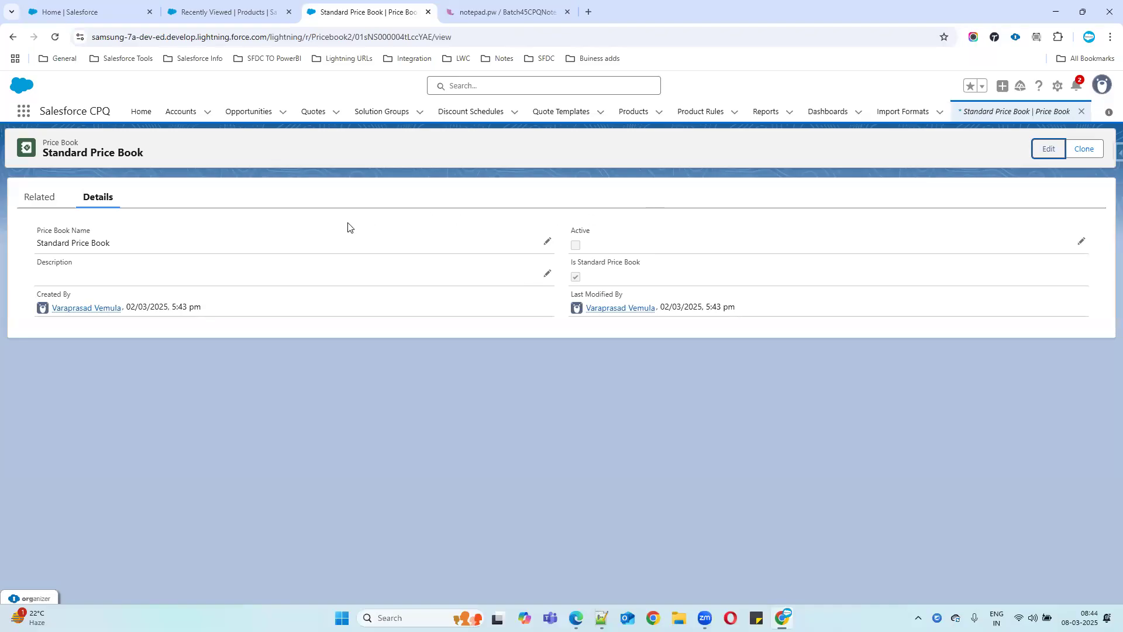
click(1081, 242)
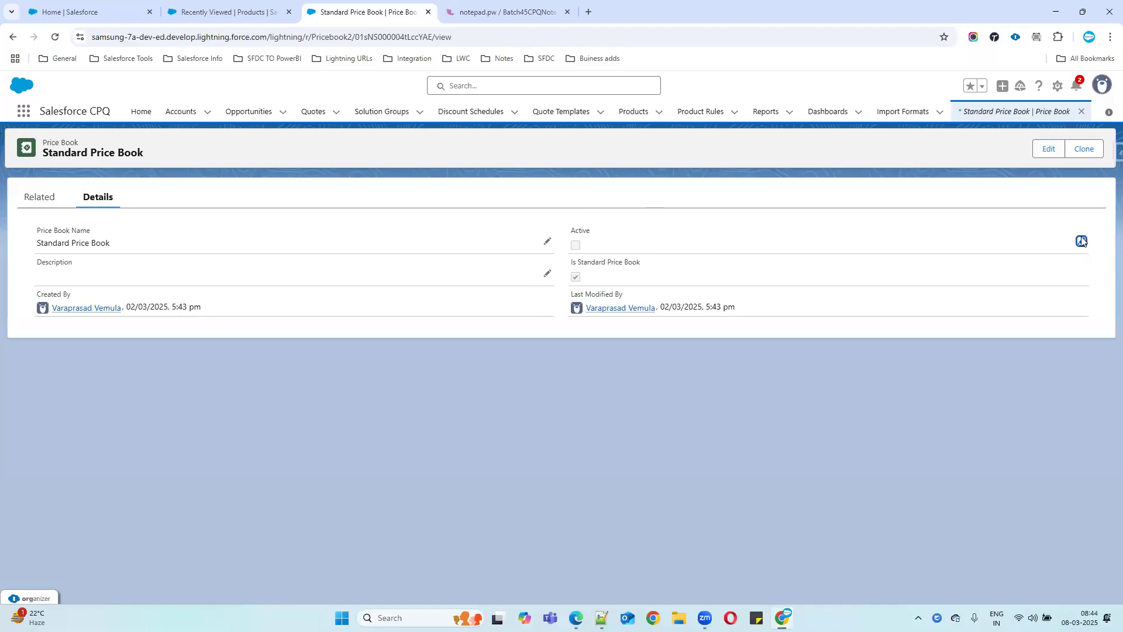
click(573, 261)
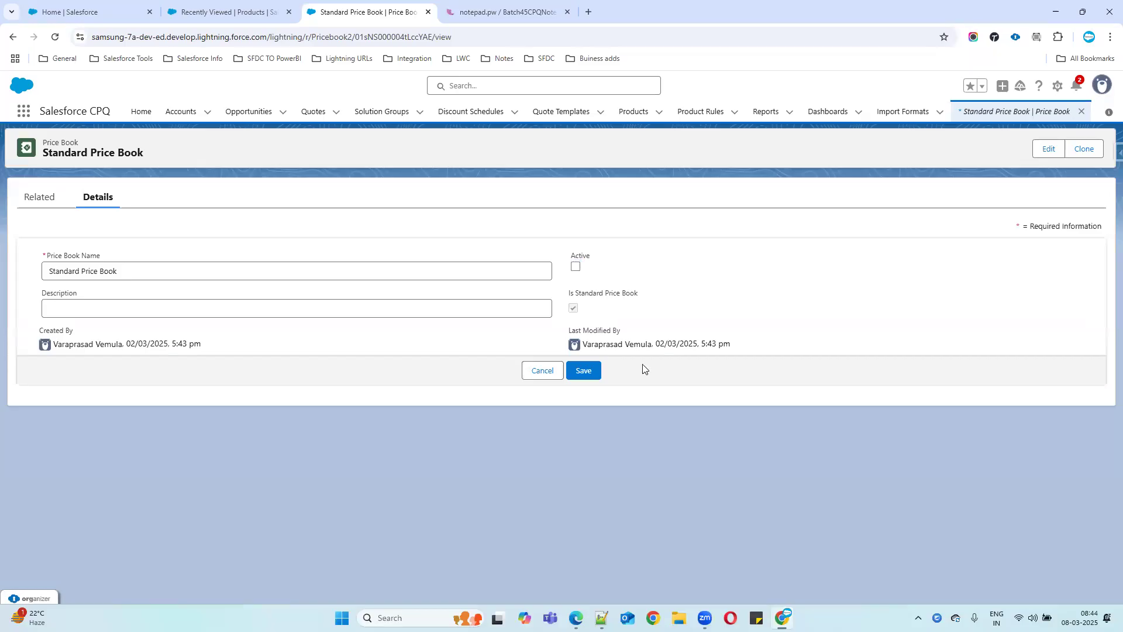
click(575, 268)
click(585, 371)
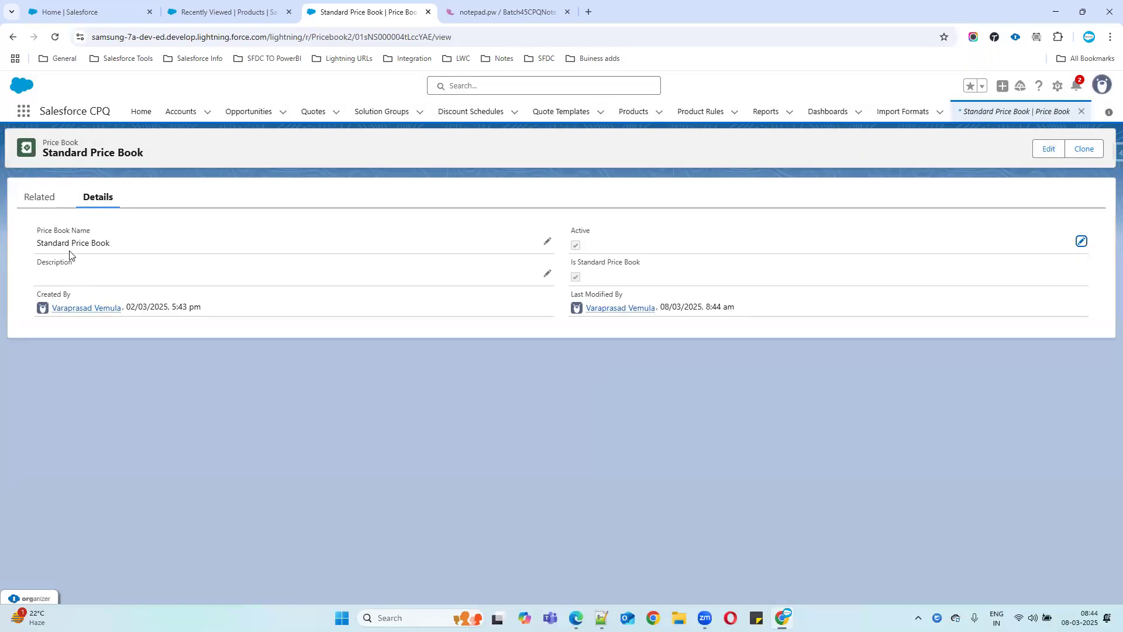
Leave the Standard Price Book edit form without changes and check the Price Books related list of the Samsung PowerBank product.
click(13, 36)
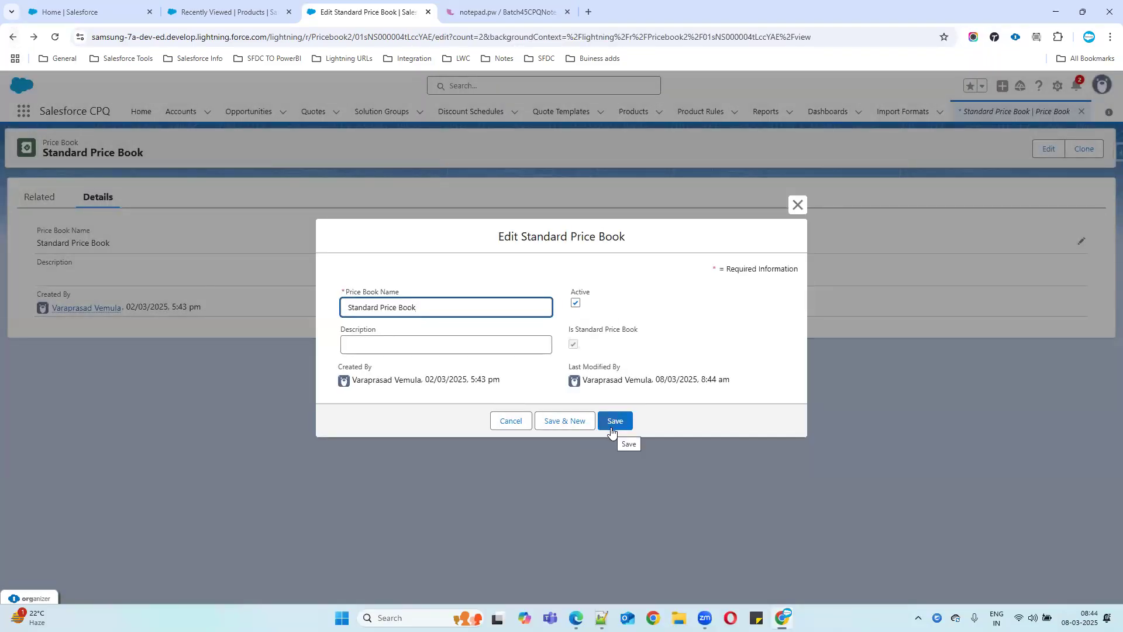
click(503, 421)
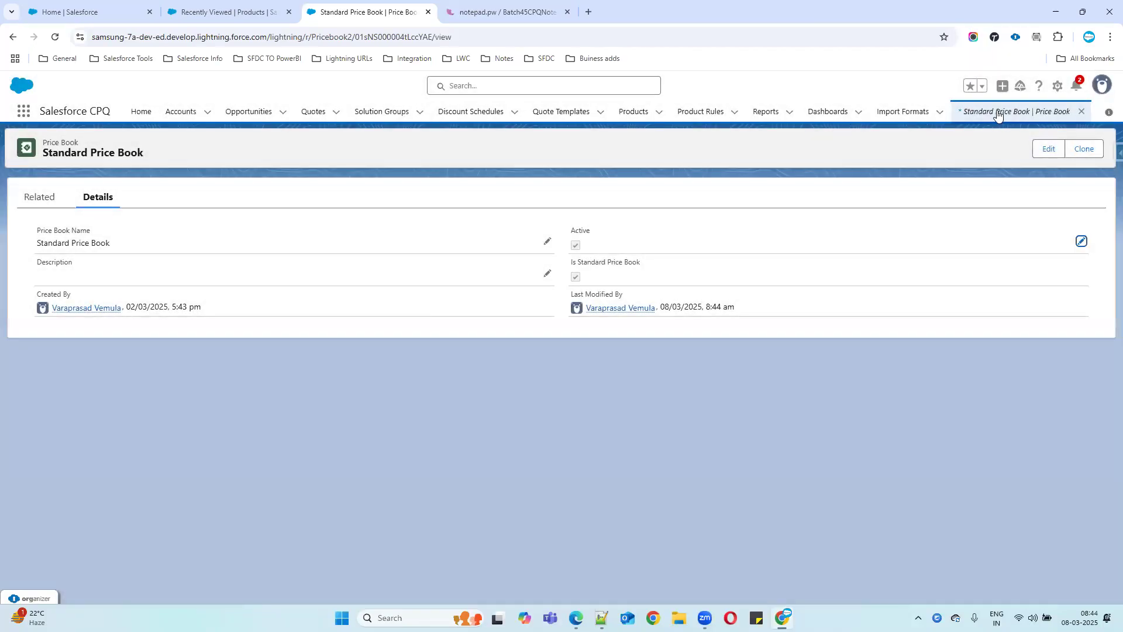
click(631, 113)
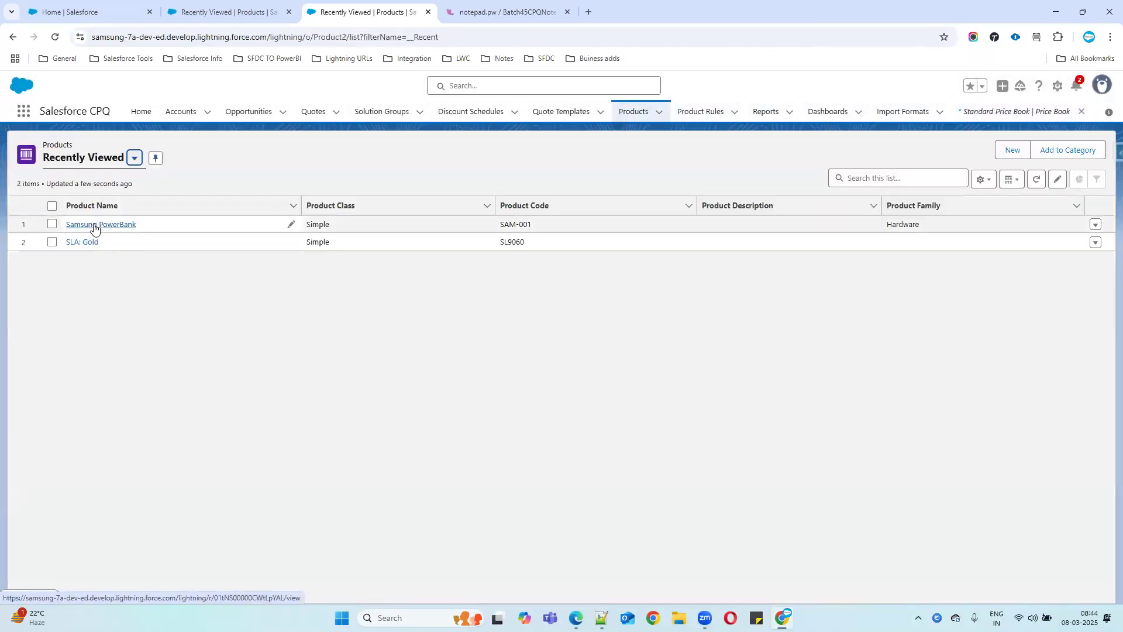
click(94, 225)
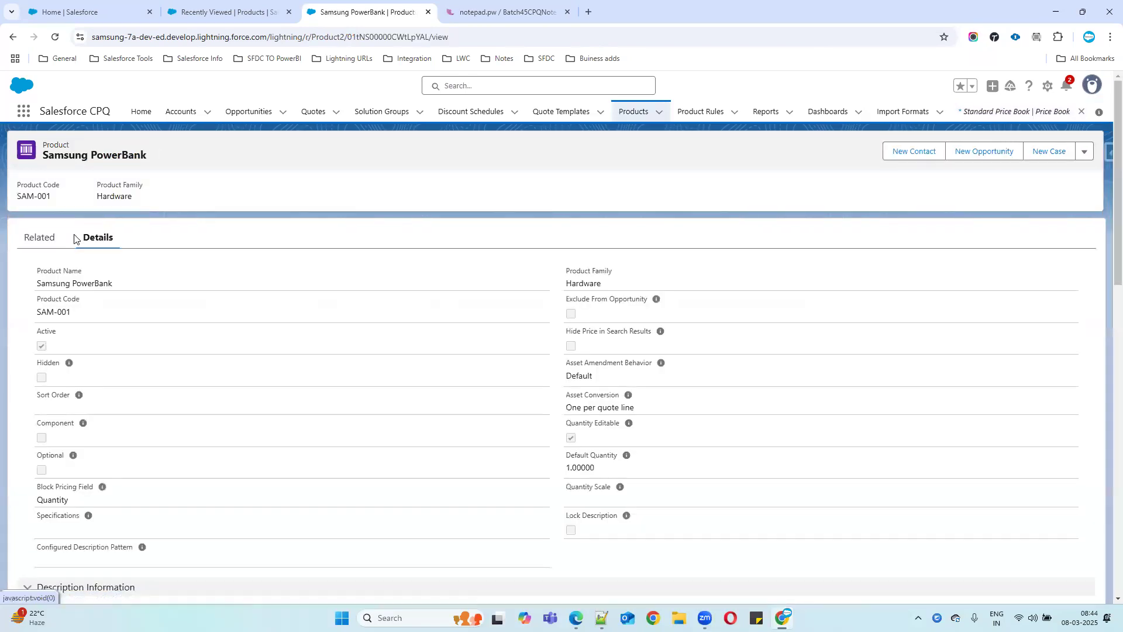
click(32, 241)
scroll(798, 345, down, 10)
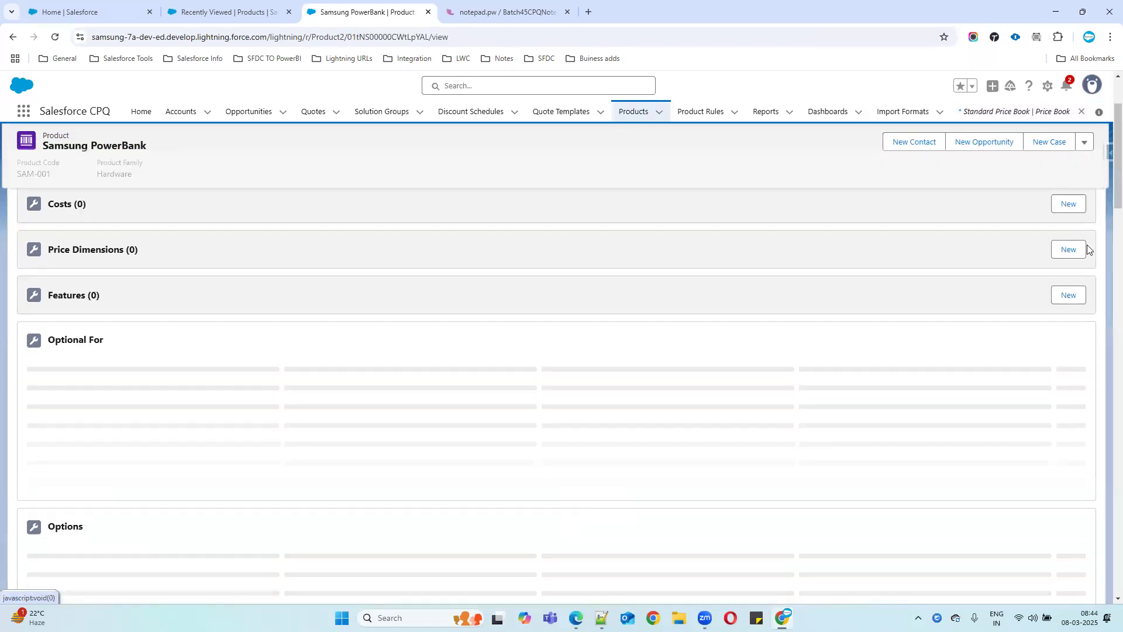
drag(1105, 240, 1105, 500)
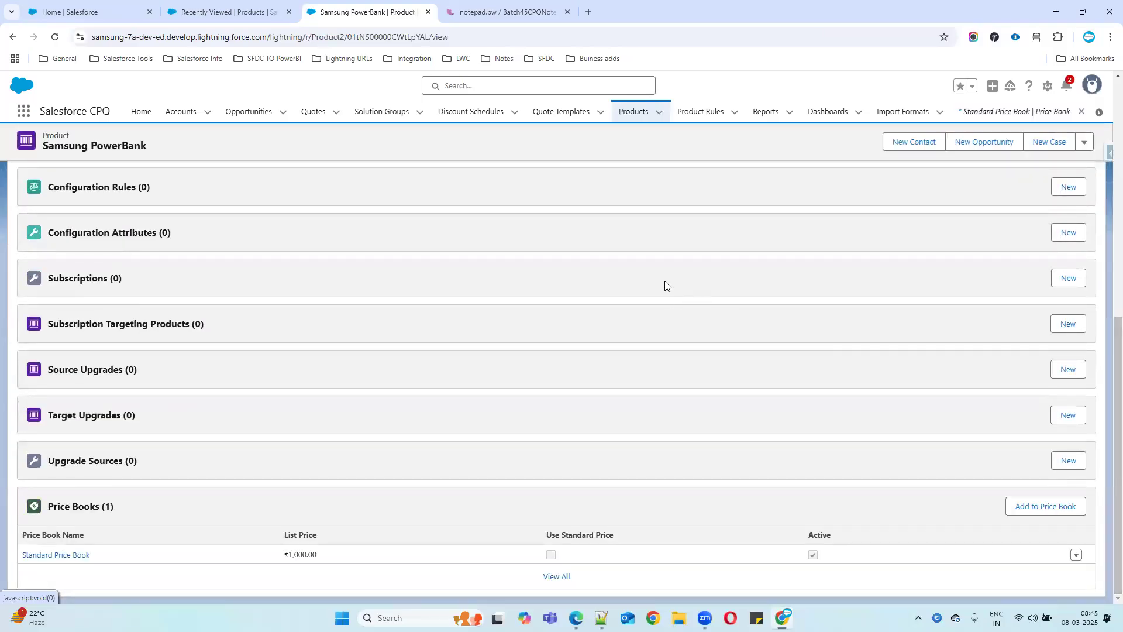
Close the temporary Standard Price Book tab and open the Price Books list in a new browser tab.
click(1081, 112)
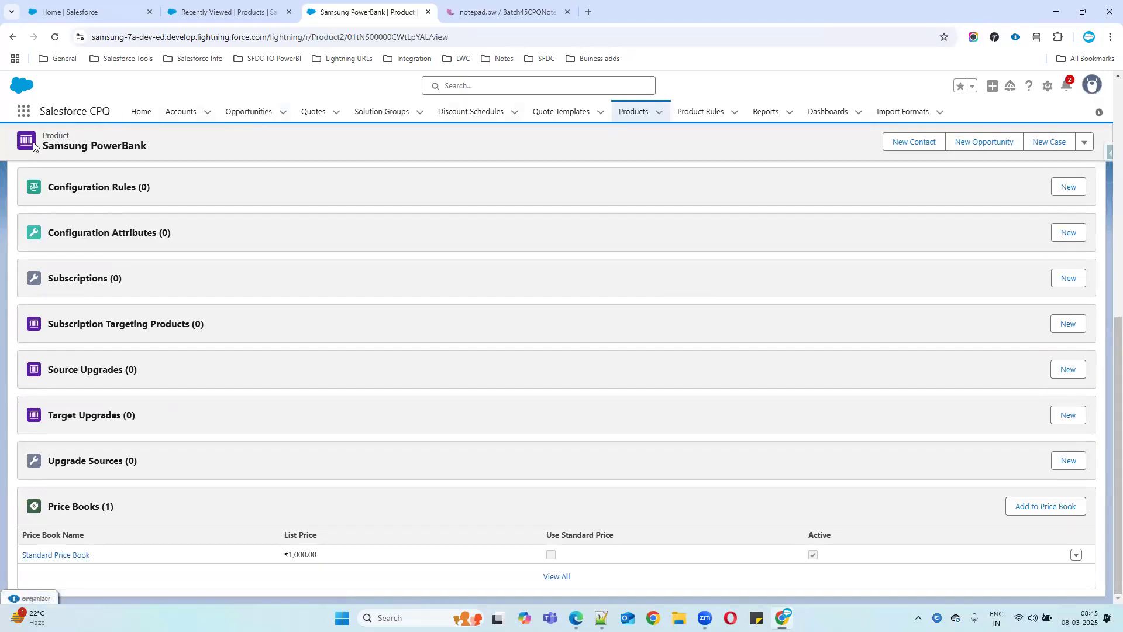
click(25, 111)
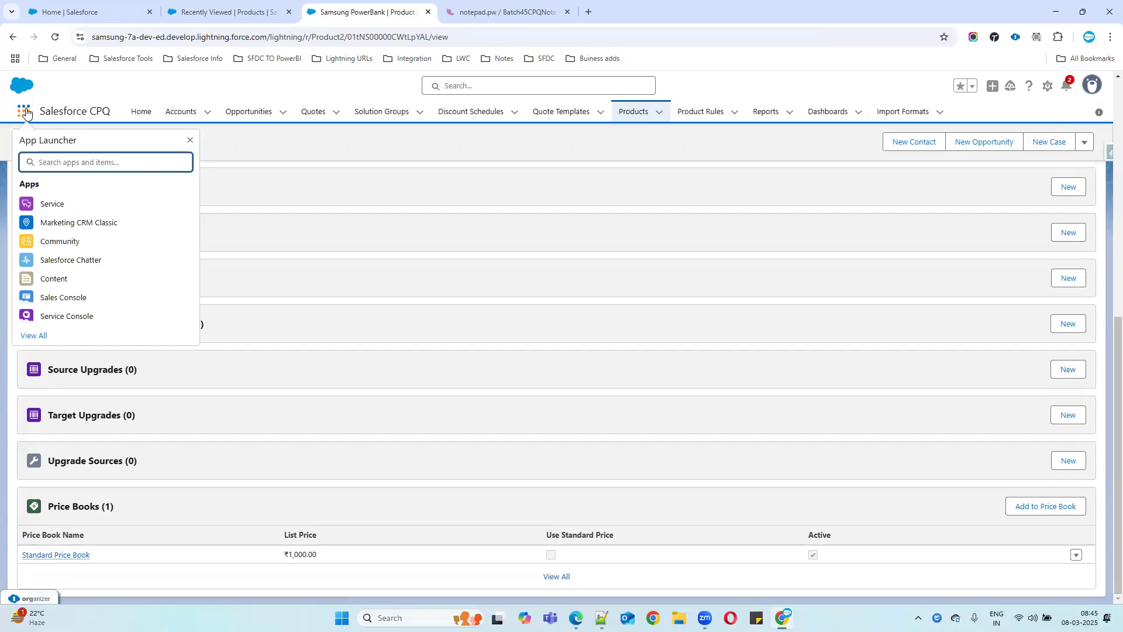
text(price)
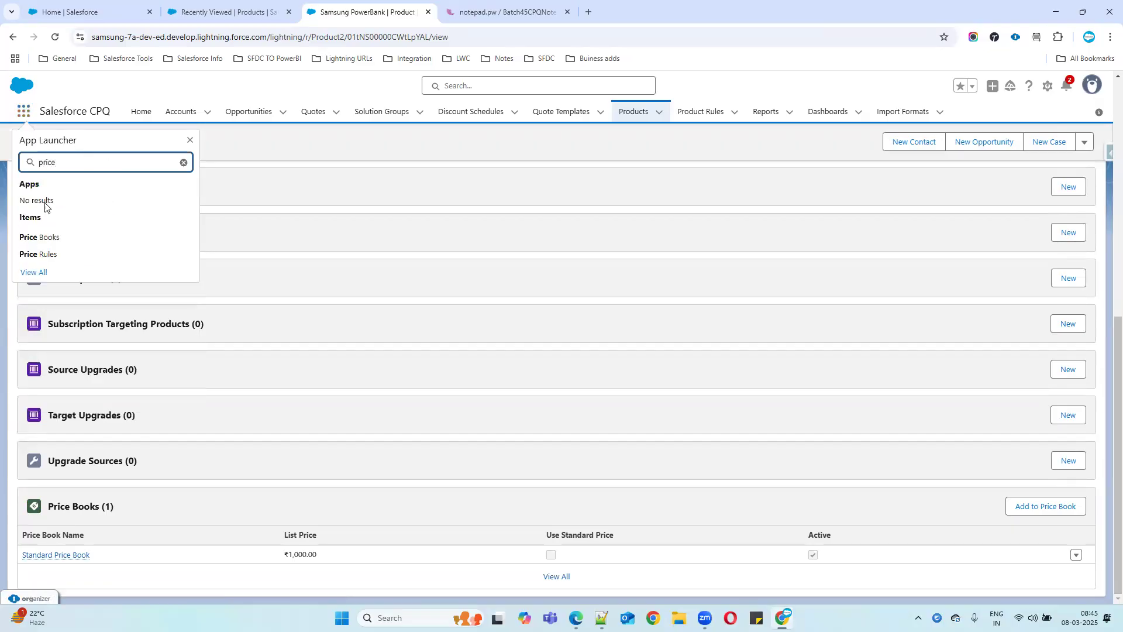
middle_click(40, 237)
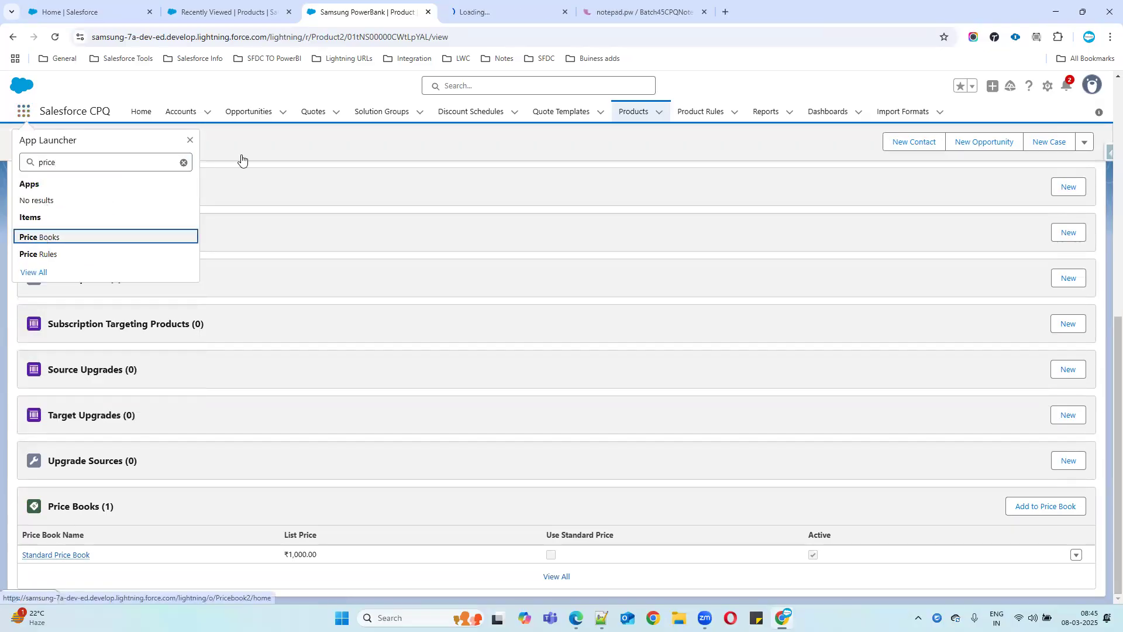
click(506, 12)
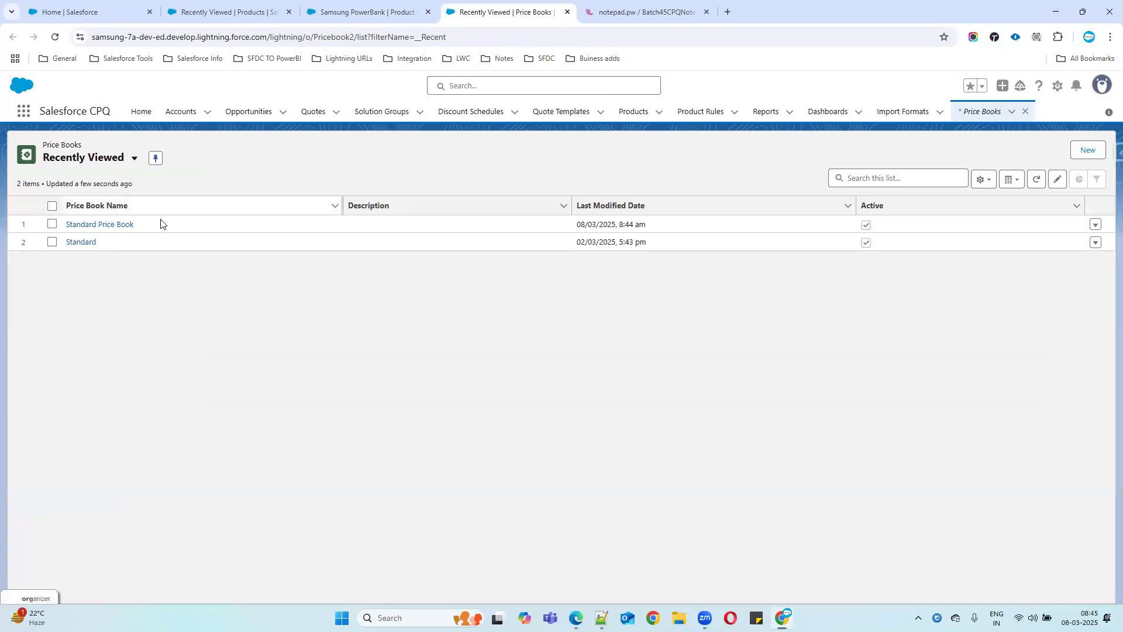
Open the Standard Price Book and view its complete list of price book entries.
click(103, 225)
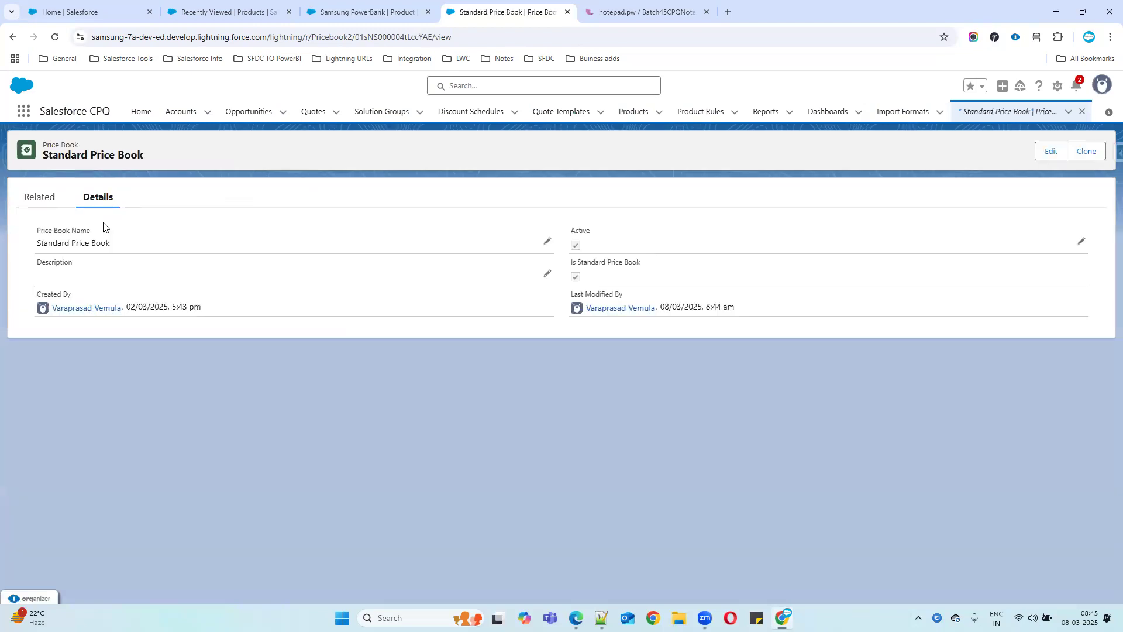
click(45, 202)
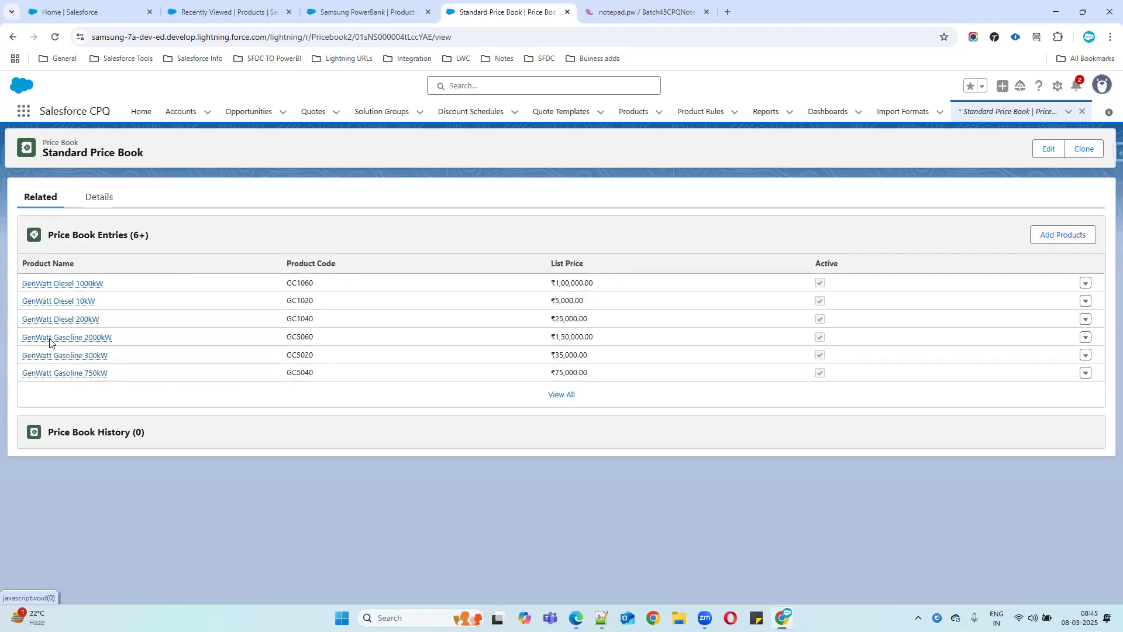
click(562, 395)
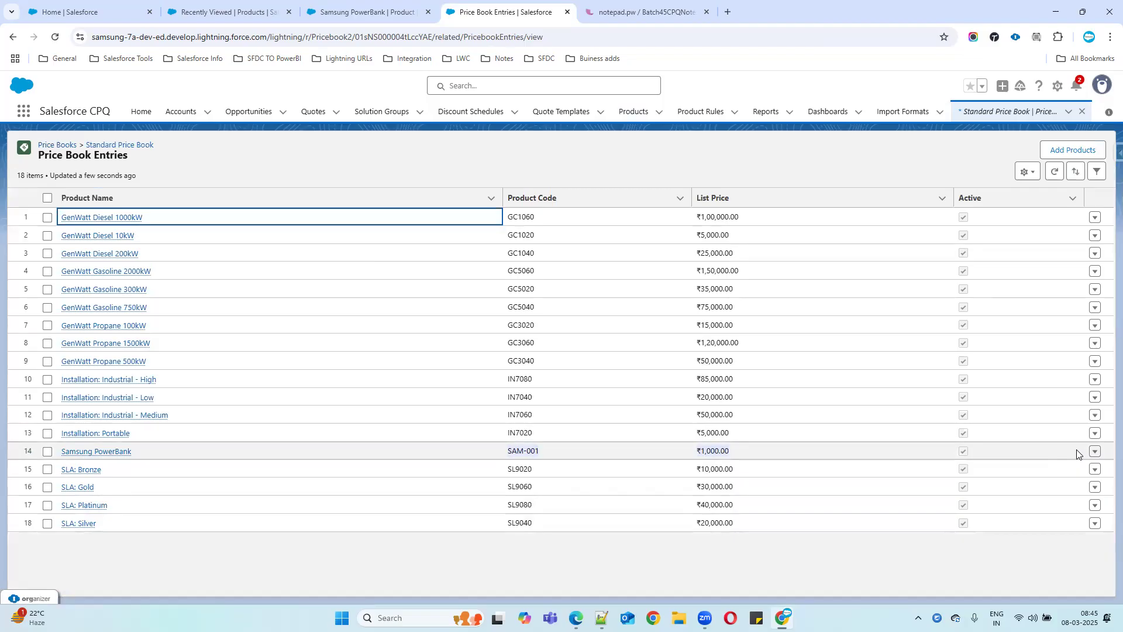
Return to the Price Books list and view all entries of the price book named Standard.
click(51, 146)
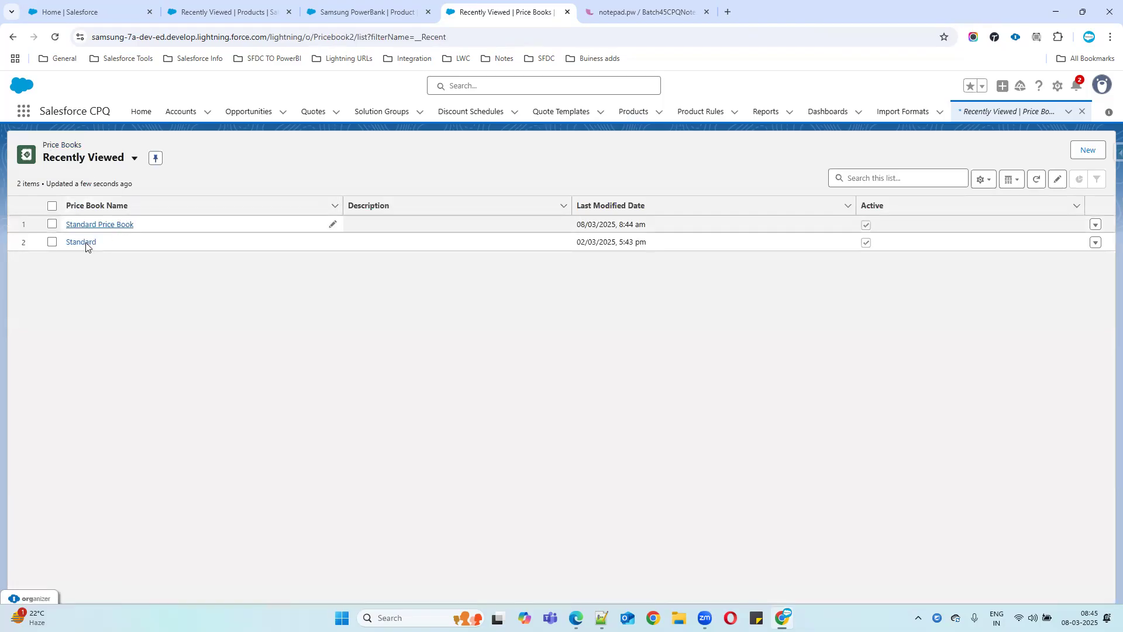
click(83, 245)
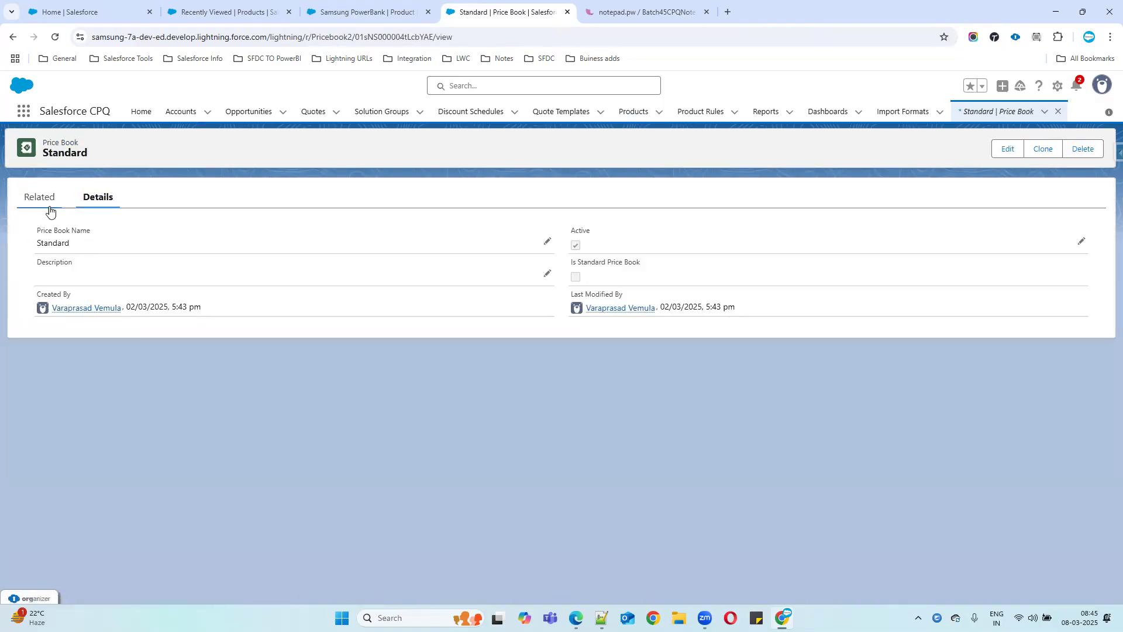
click(50, 209)
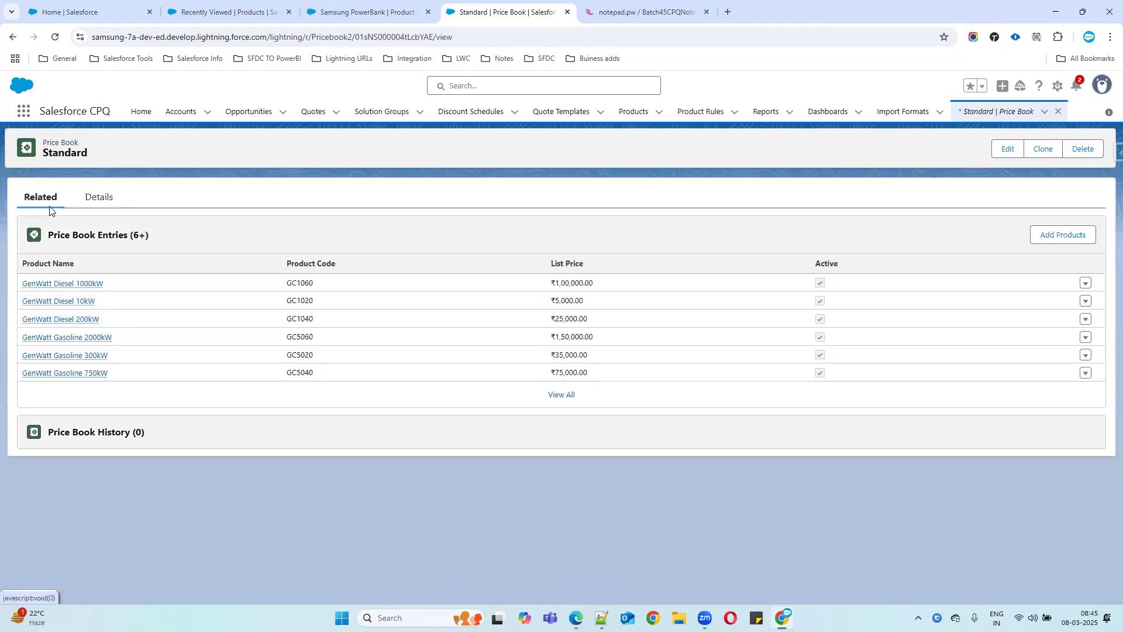
click(570, 394)
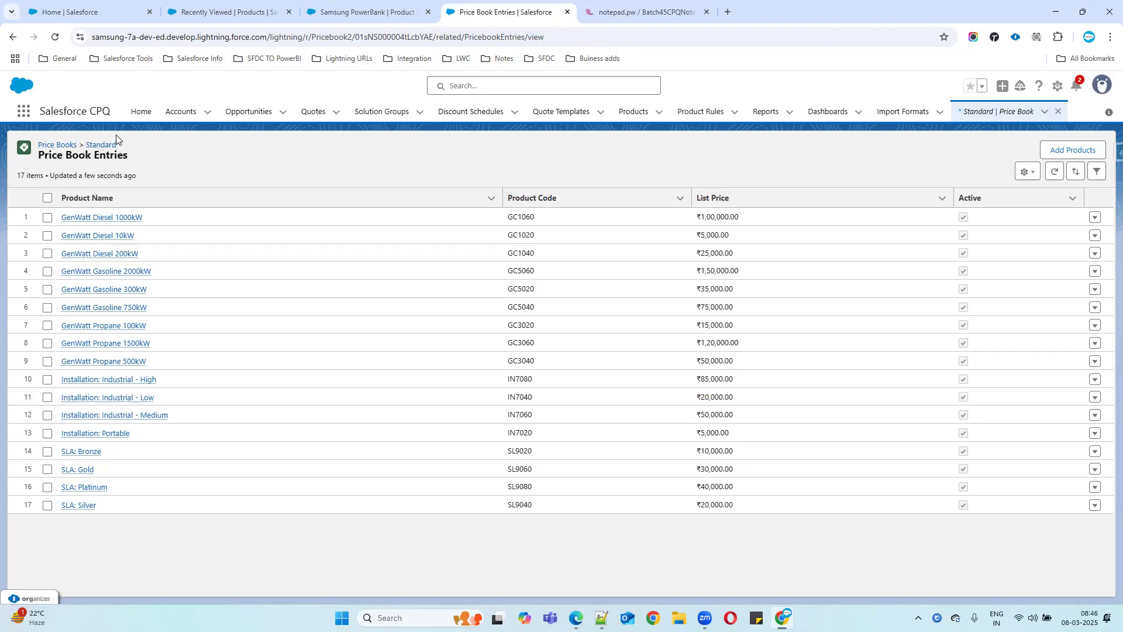
Go back to the Standard Price Book's full entry list and look at the Samsung PowerBank product linked from it.
click(73, 147)
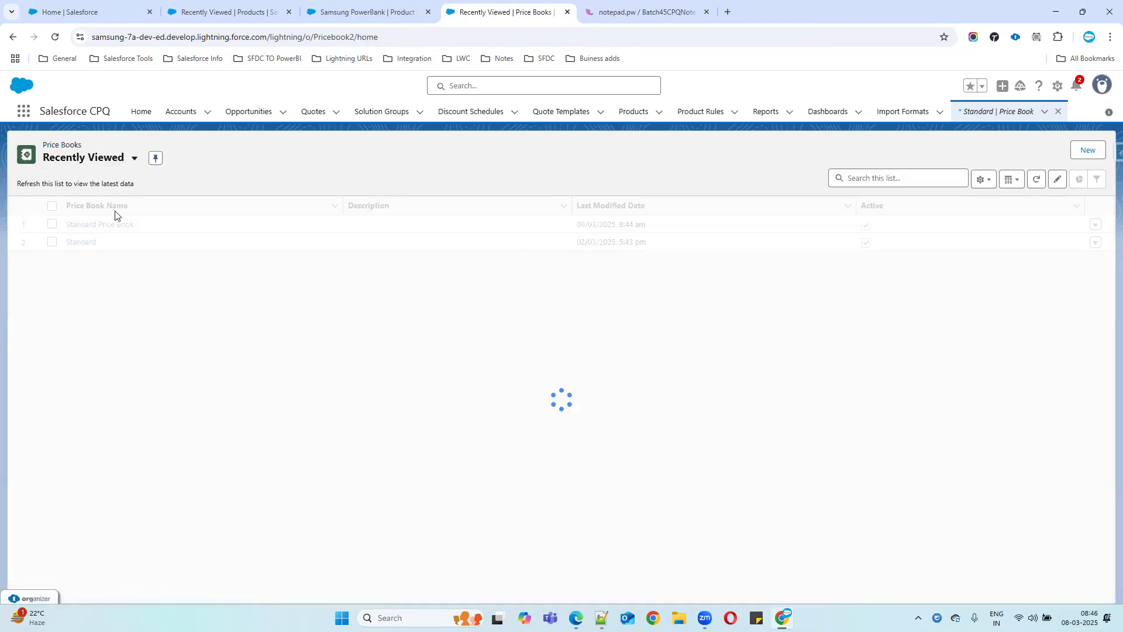
drag(143, 245, 59, 247)
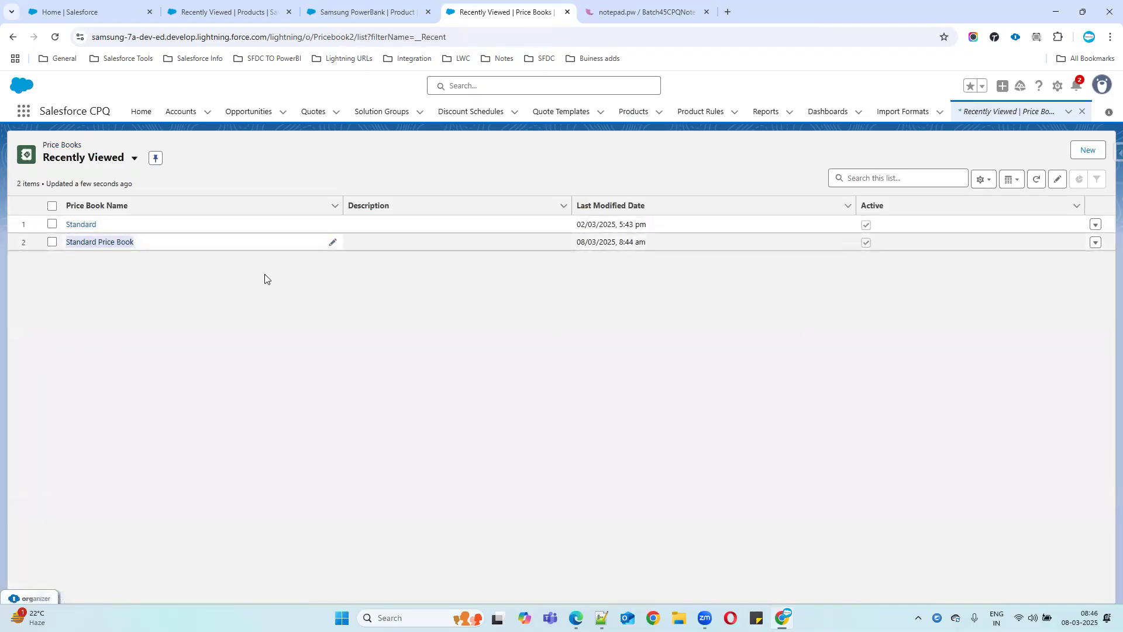
click(112, 246)
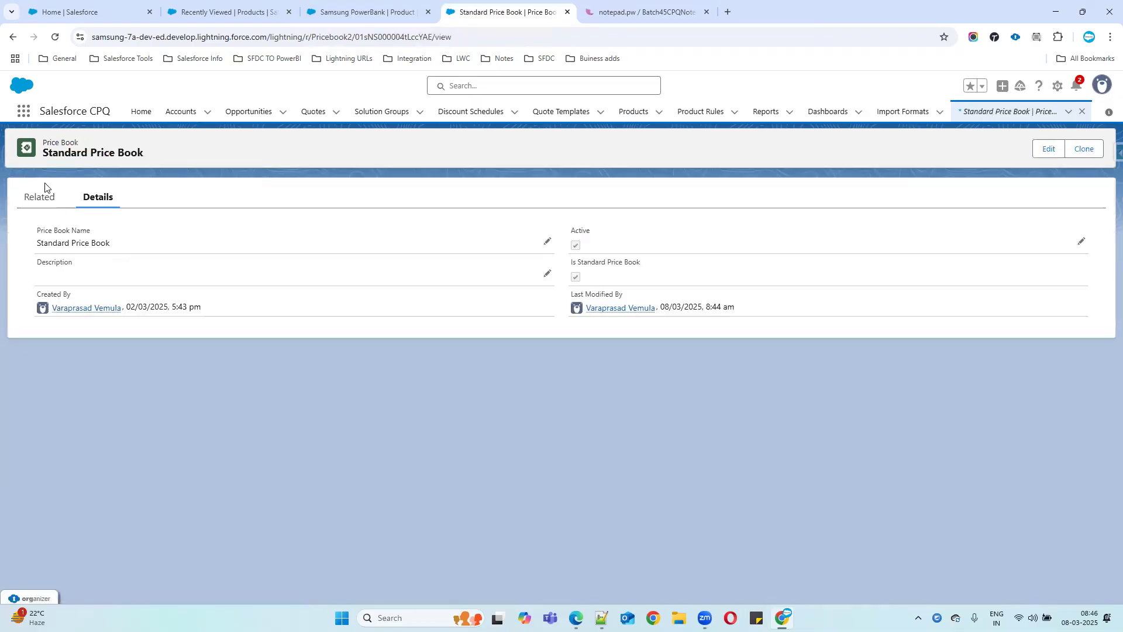
click(42, 197)
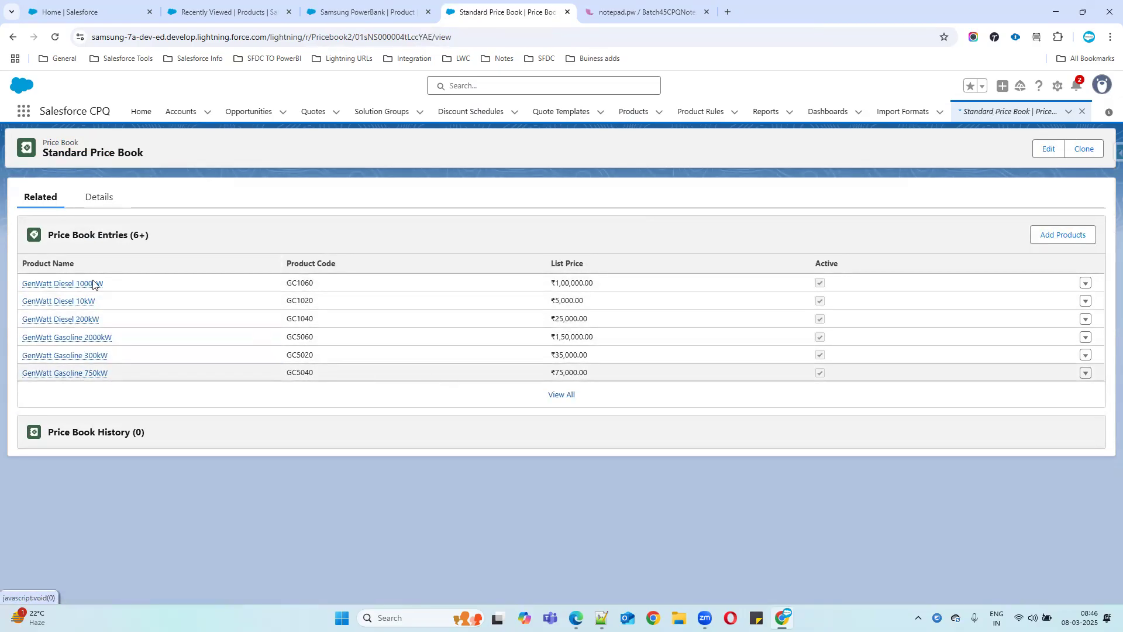
click(562, 395)
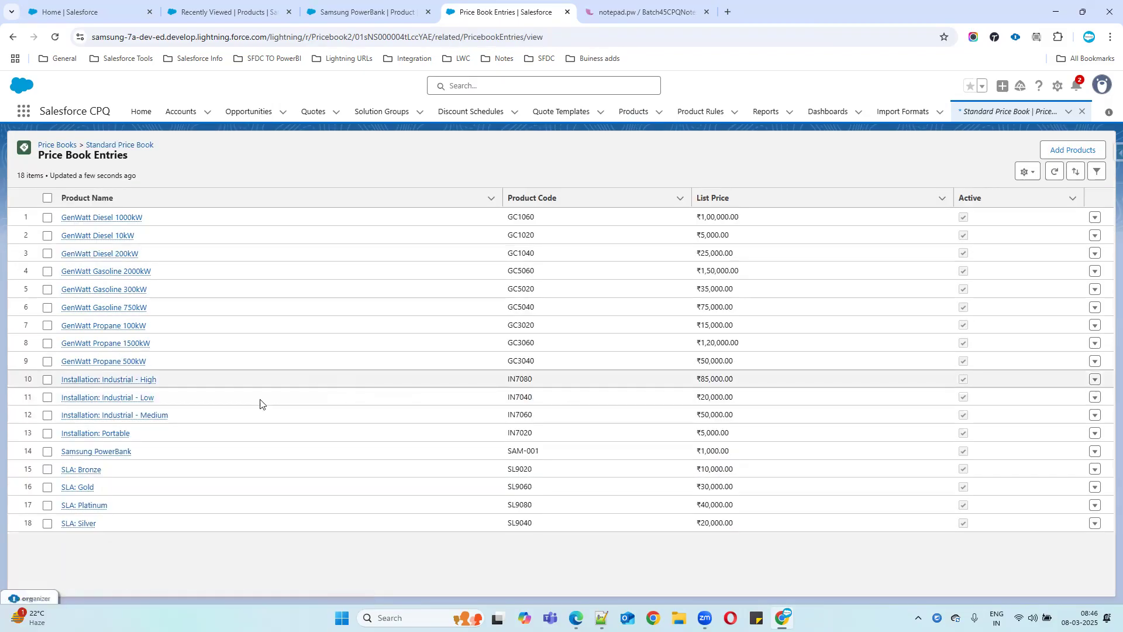
click(84, 454)
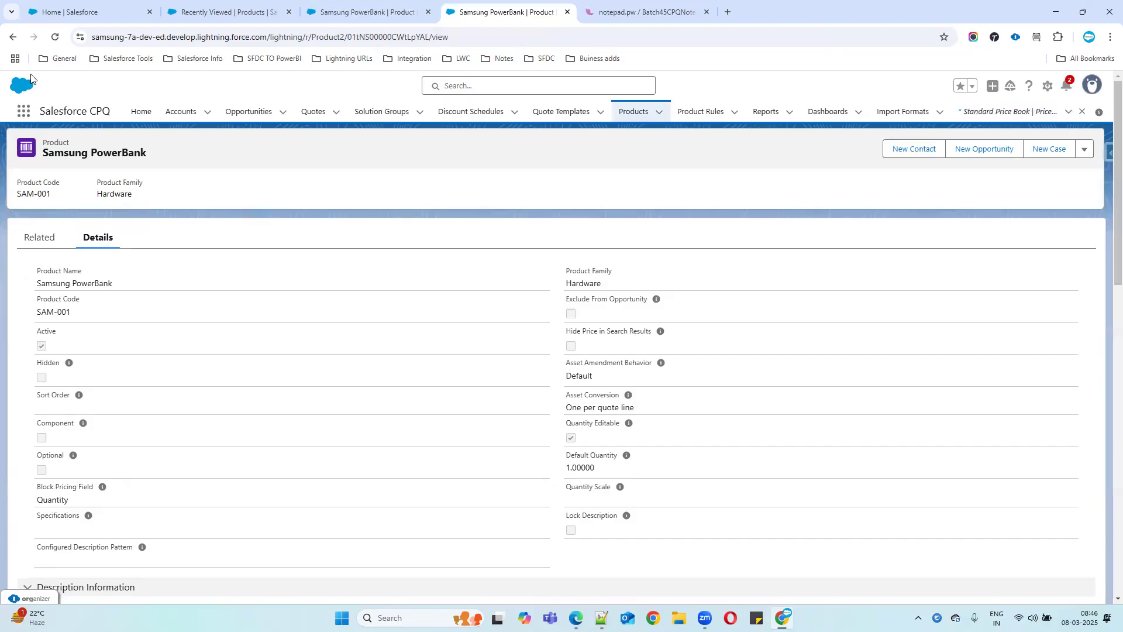
click(13, 37)
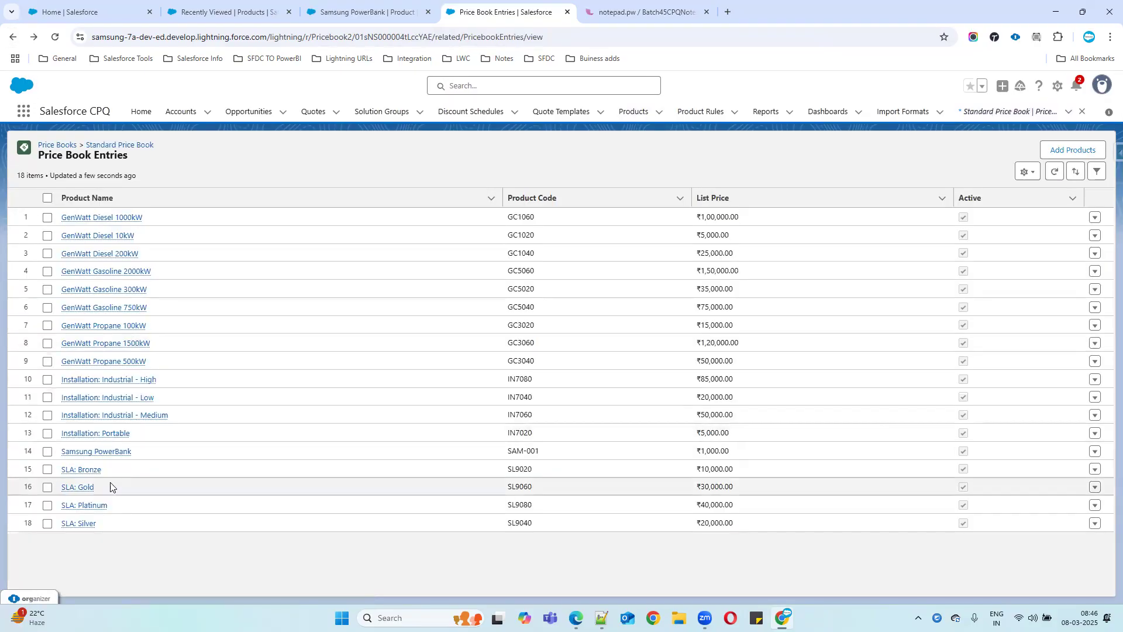
Open the Samsung PowerBank price book entry for editing and review its product, price book and list price.
click(1095, 451)
click(1057, 470)
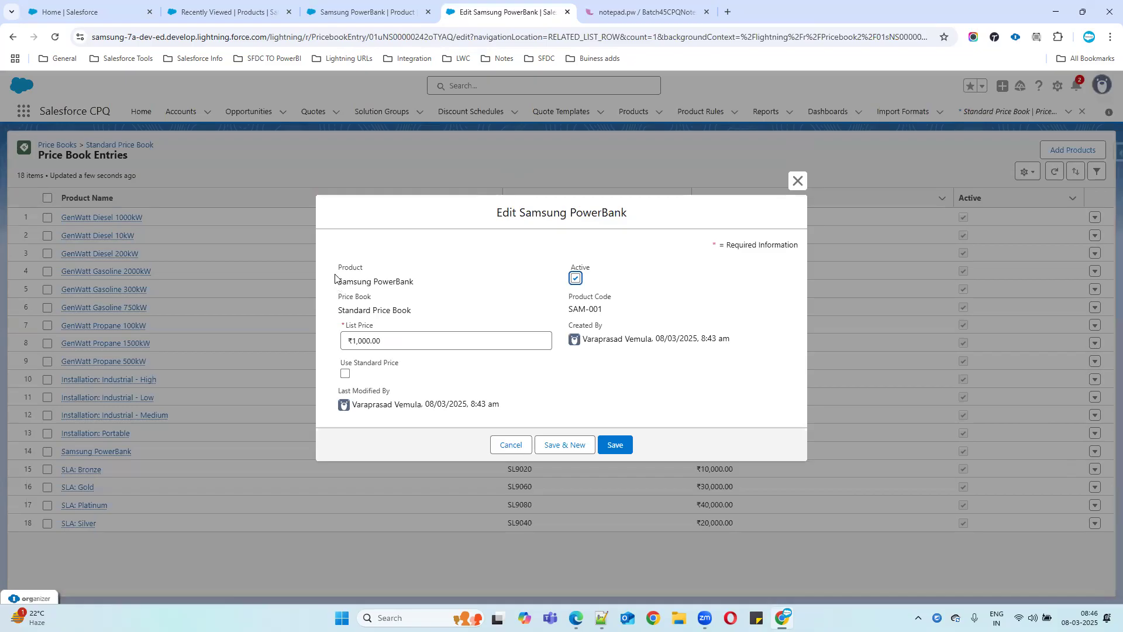
drag(338, 280, 465, 283)
drag(340, 296, 474, 322)
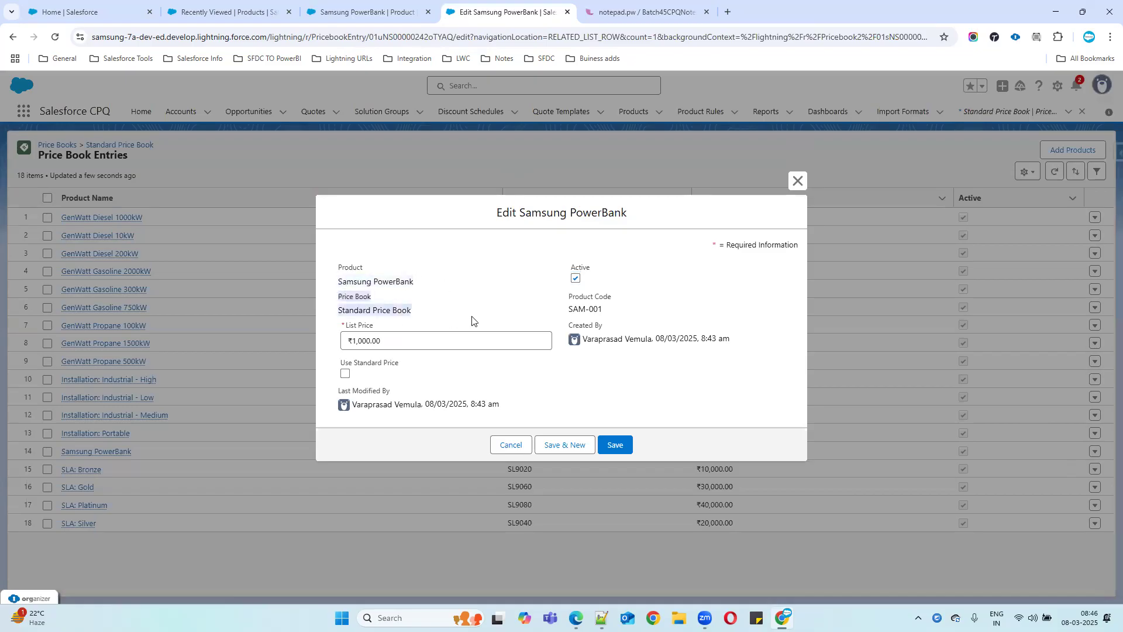
click(351, 330)
drag(351, 330, 437, 349)
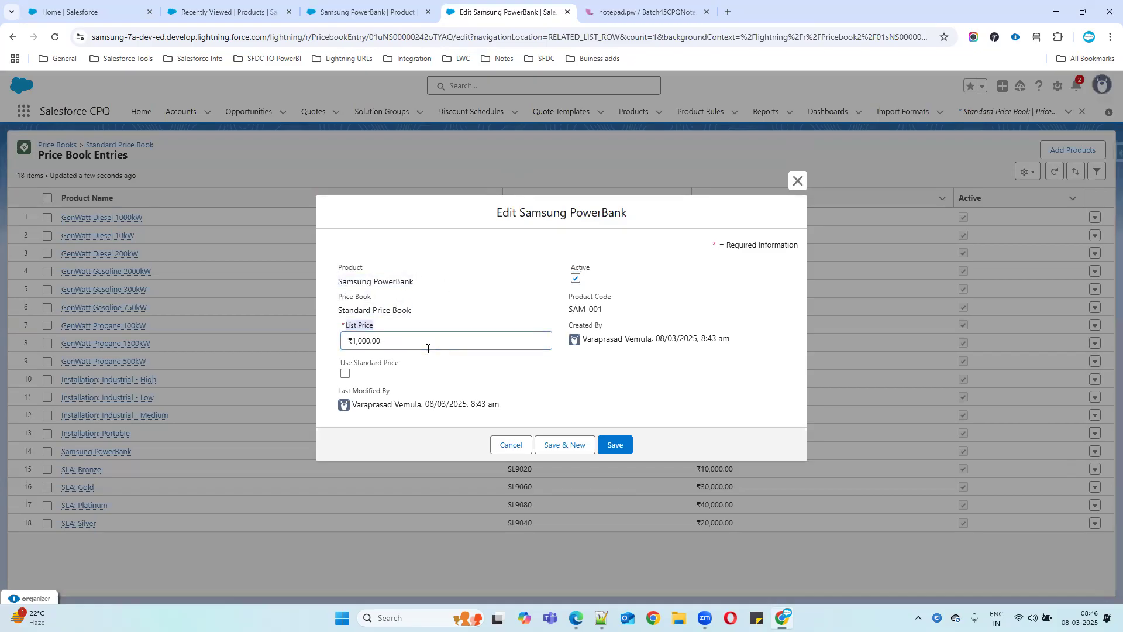
Try to save the Samsung PowerBank entry with Use Standard Price enabled, and cancel the edit.
click(345, 374)
click(614, 445)
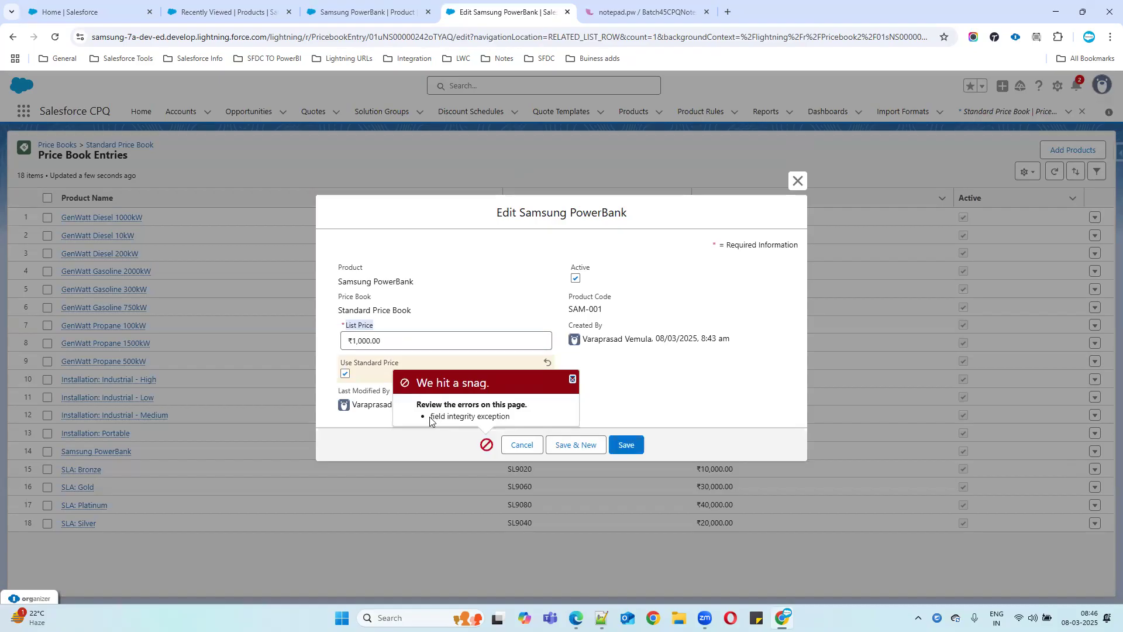
drag(430, 416, 530, 419)
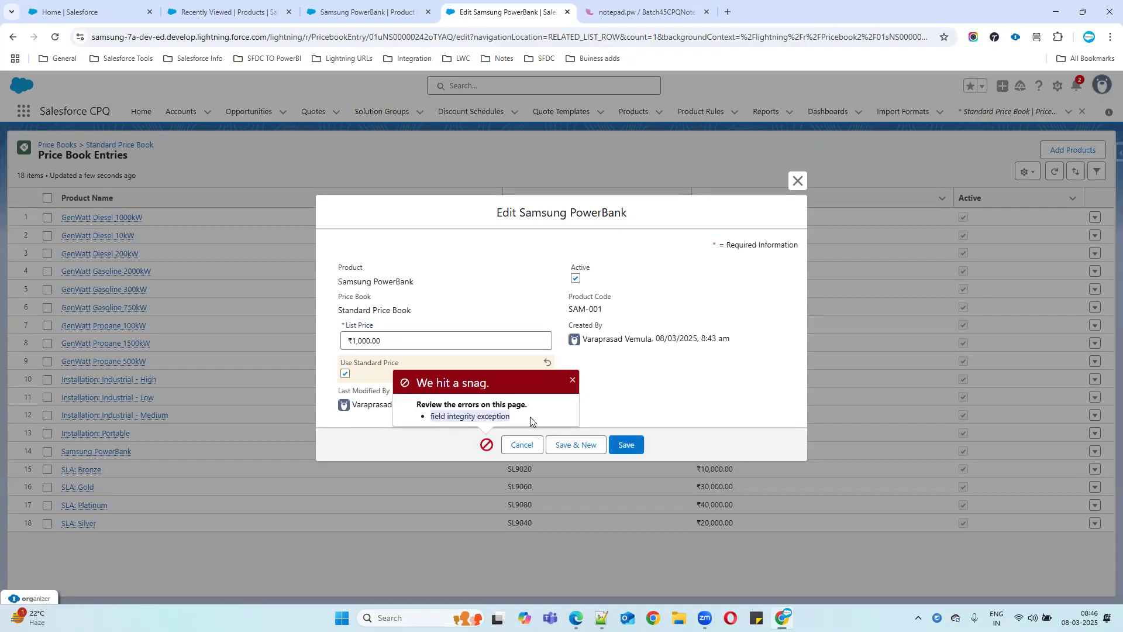
click(627, 445)
click(521, 445)
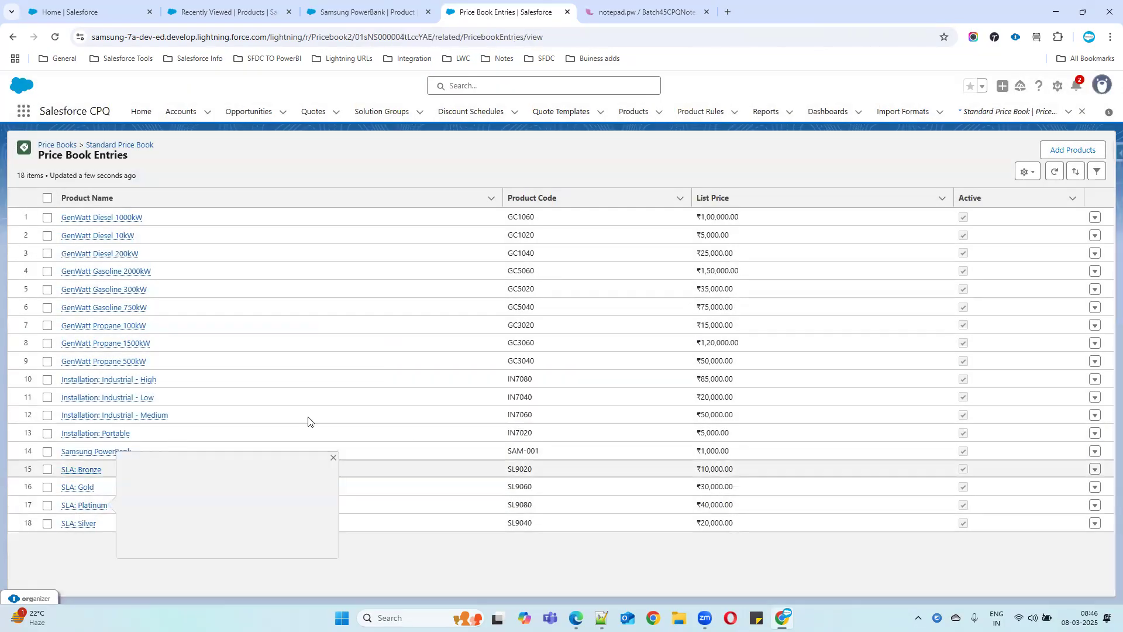
Open the Samsung PowerBank product from the entry list and check its Price Books related list again.
click(102, 452)
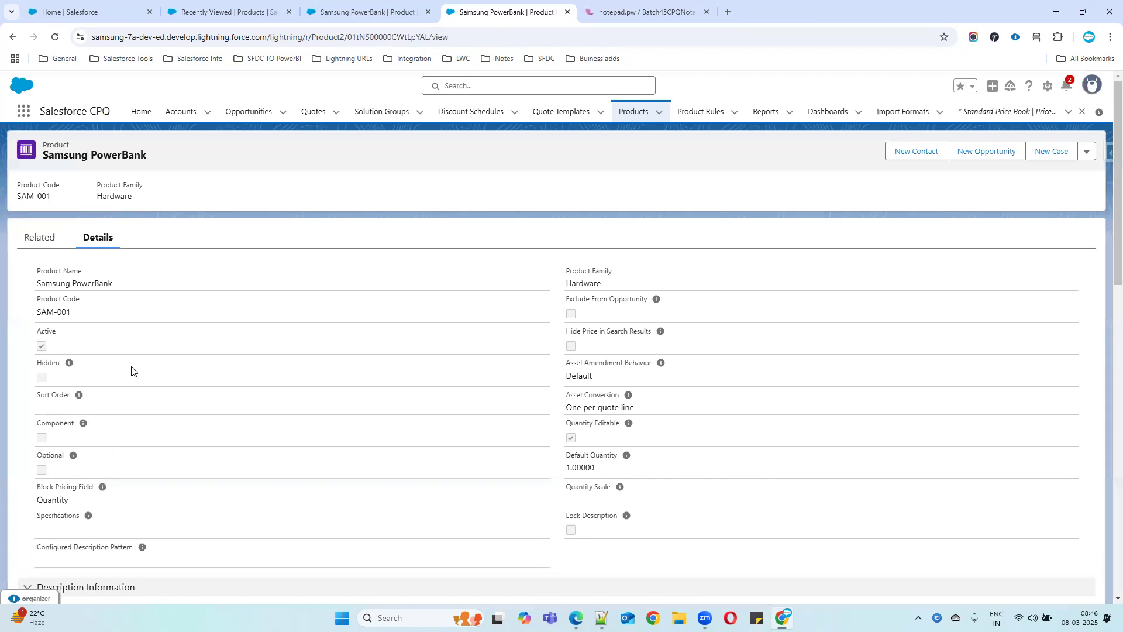
click(41, 243)
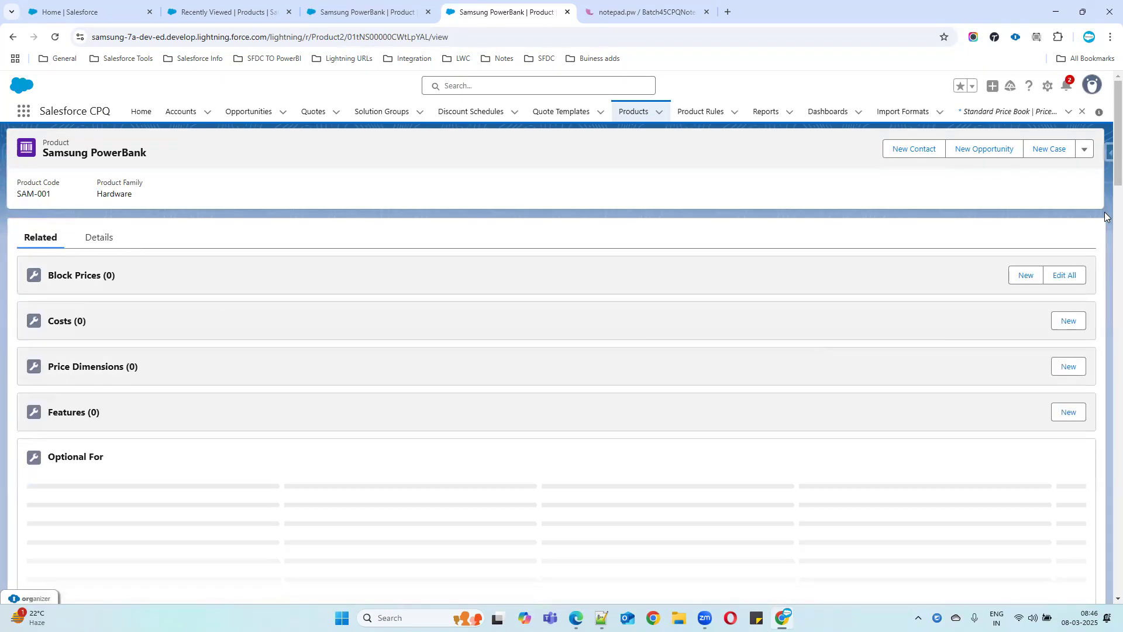
scroll(1103, 380, down, 15)
scroll(1103, 539, down, 4)
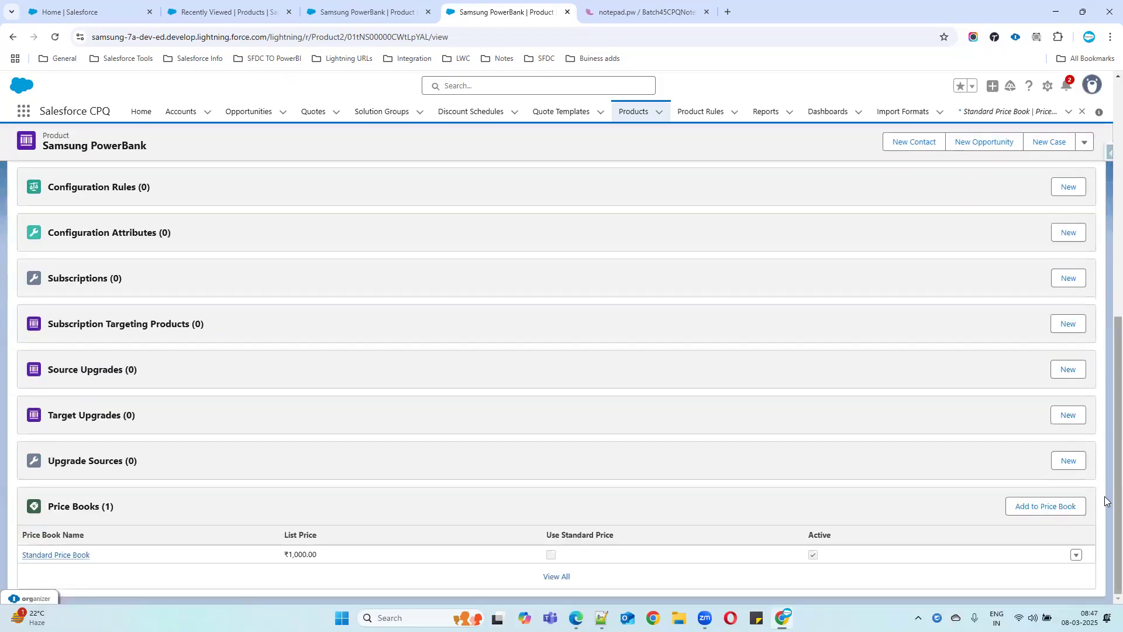
Start a new account named Max It Solutions and fill in its phone number.
click(180, 116)
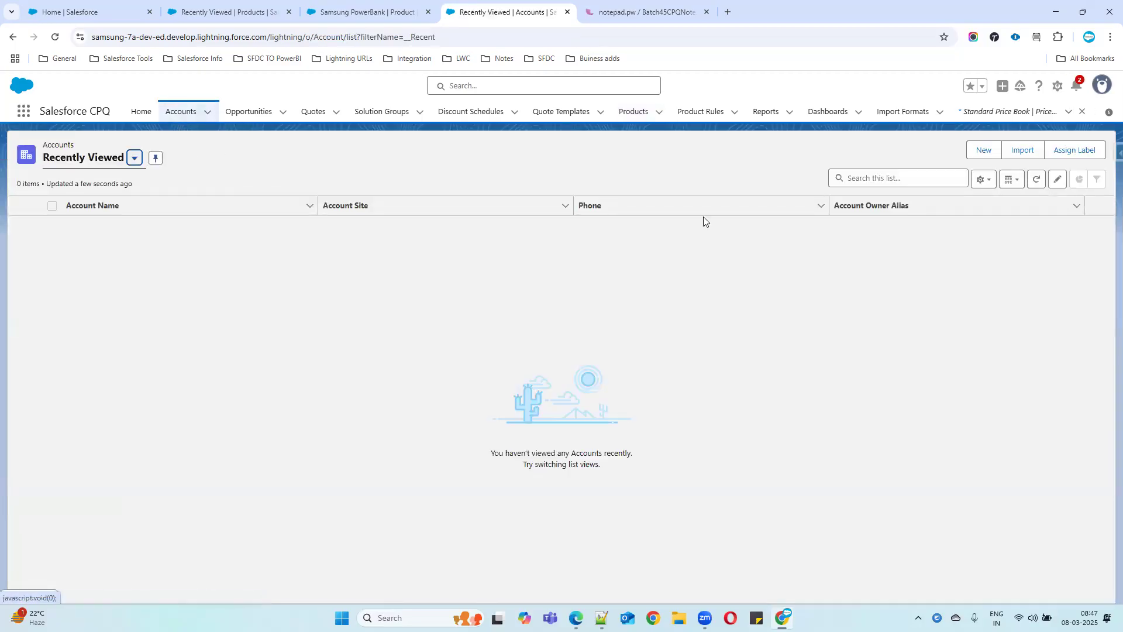
click(982, 153)
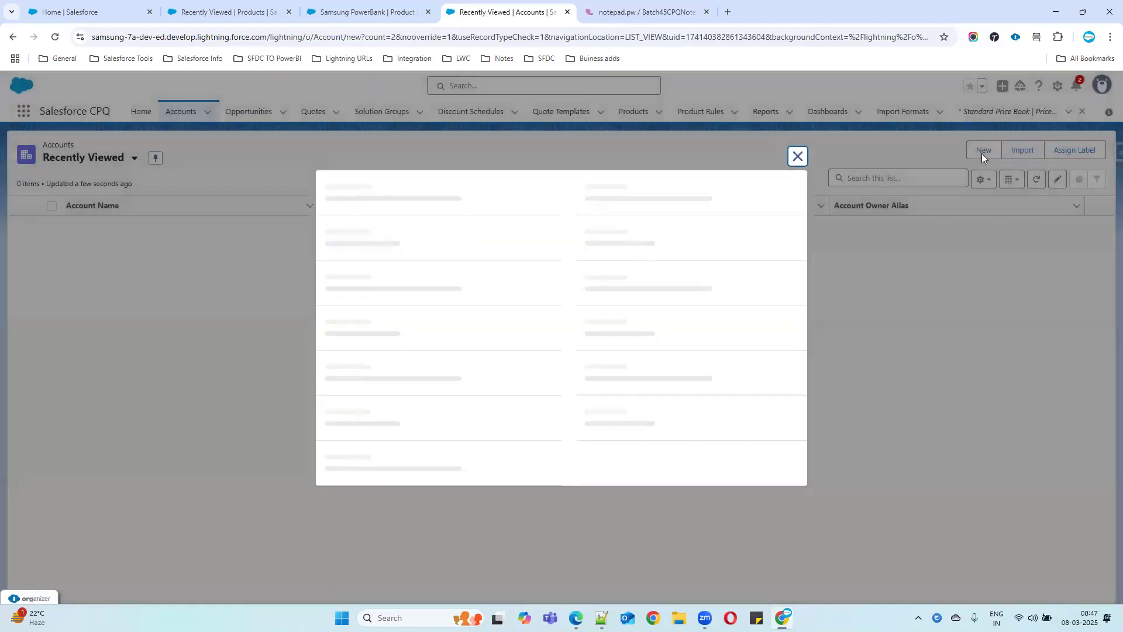
click(431, 244)
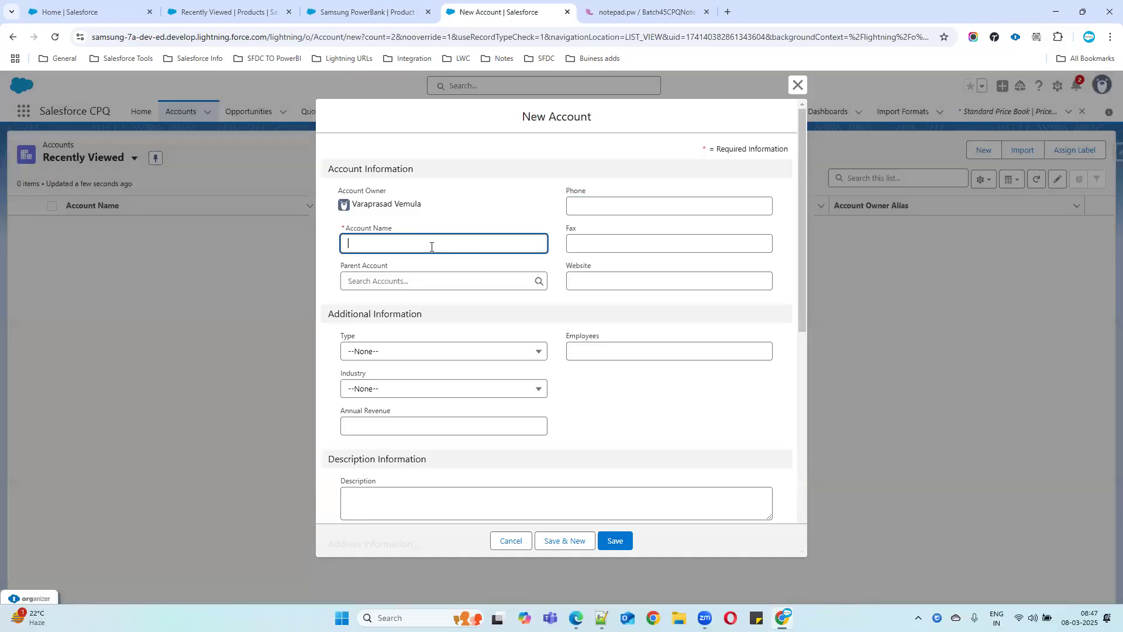
text(Max)
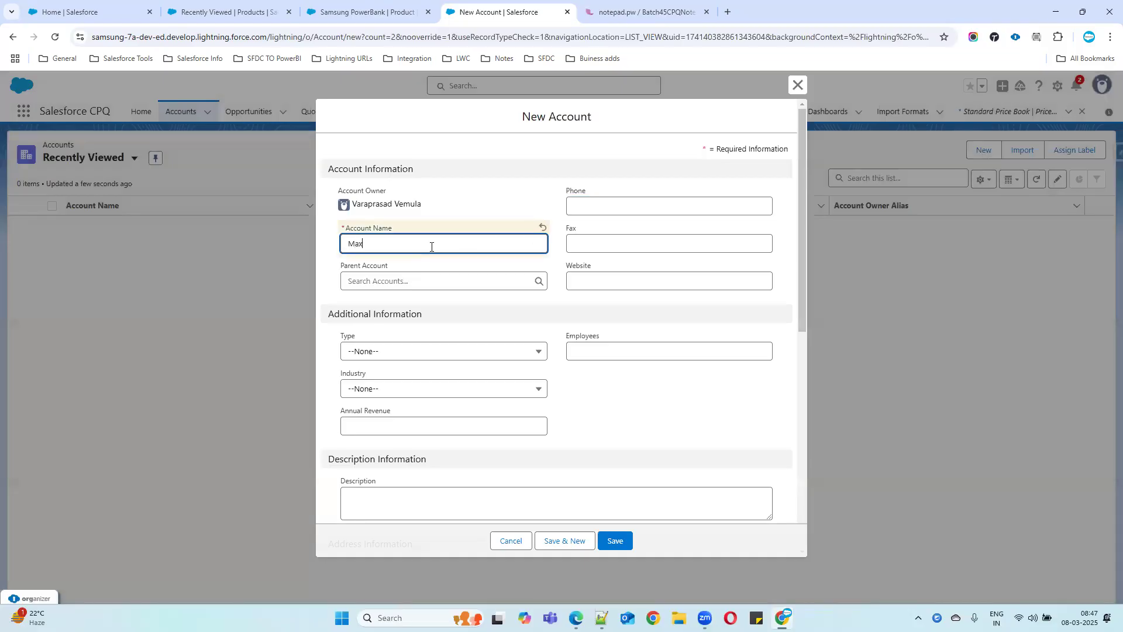
text( It Solutions)
click(591, 204)
text(987987956)
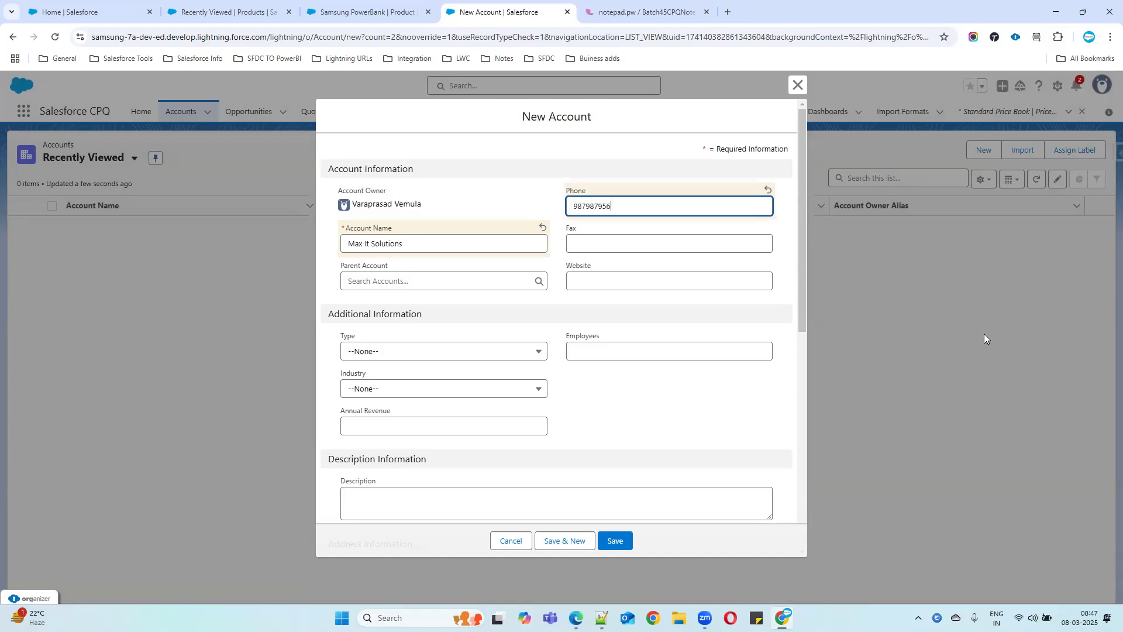
Fill in the account's billing street and copy it to the shipping street.
scroll(396, 404, down, 1)
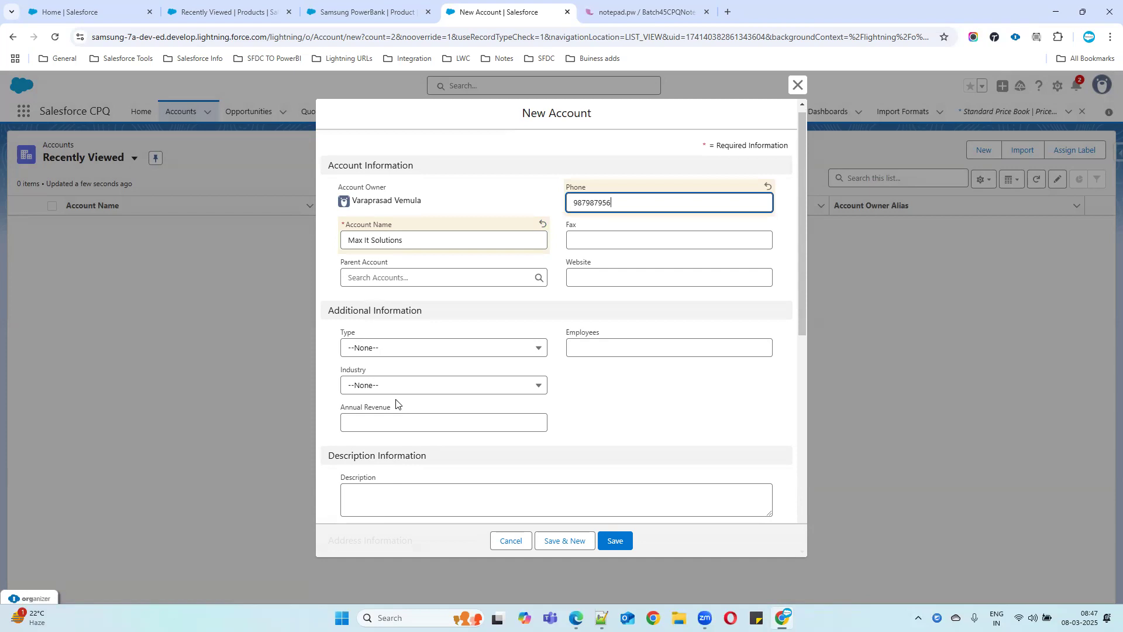
scroll(396, 403, down, 5)
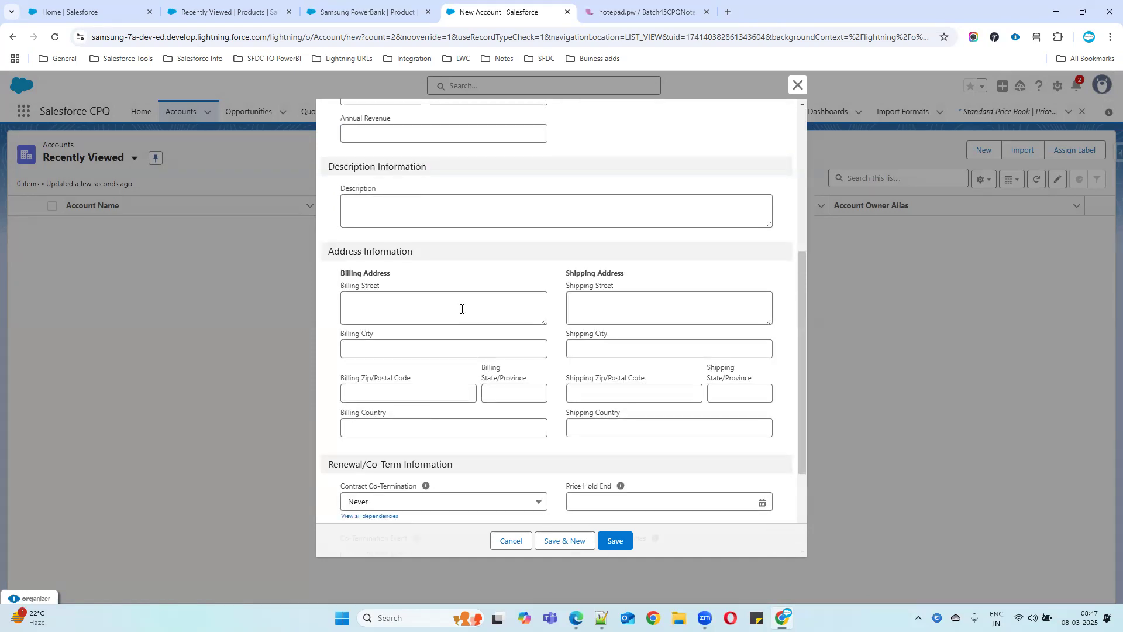
click(378, 308)
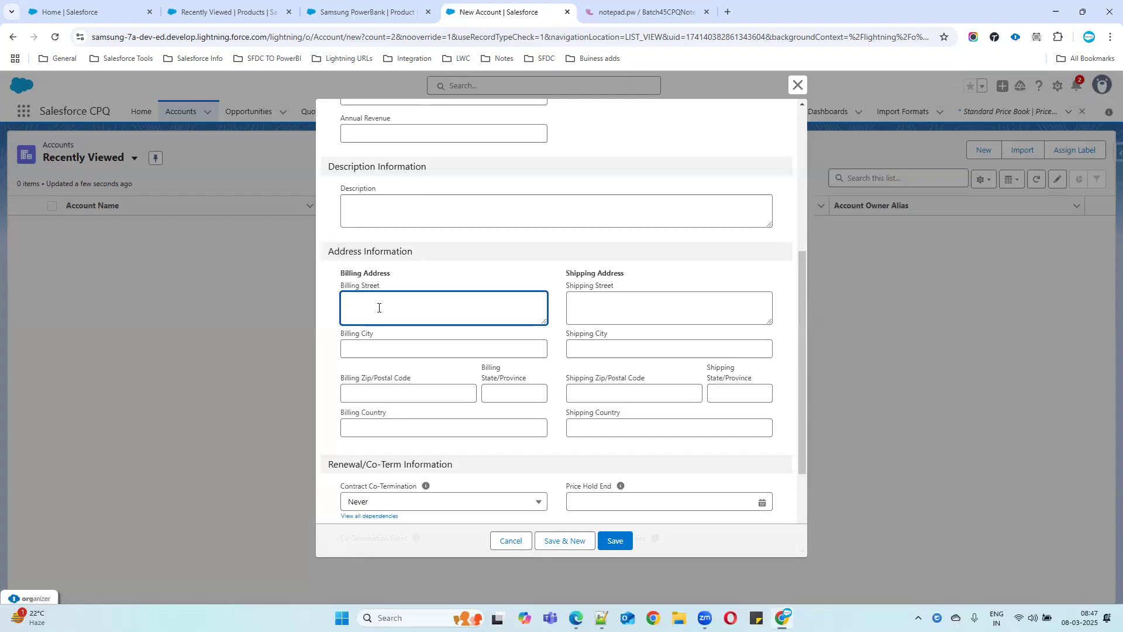
text(H No)
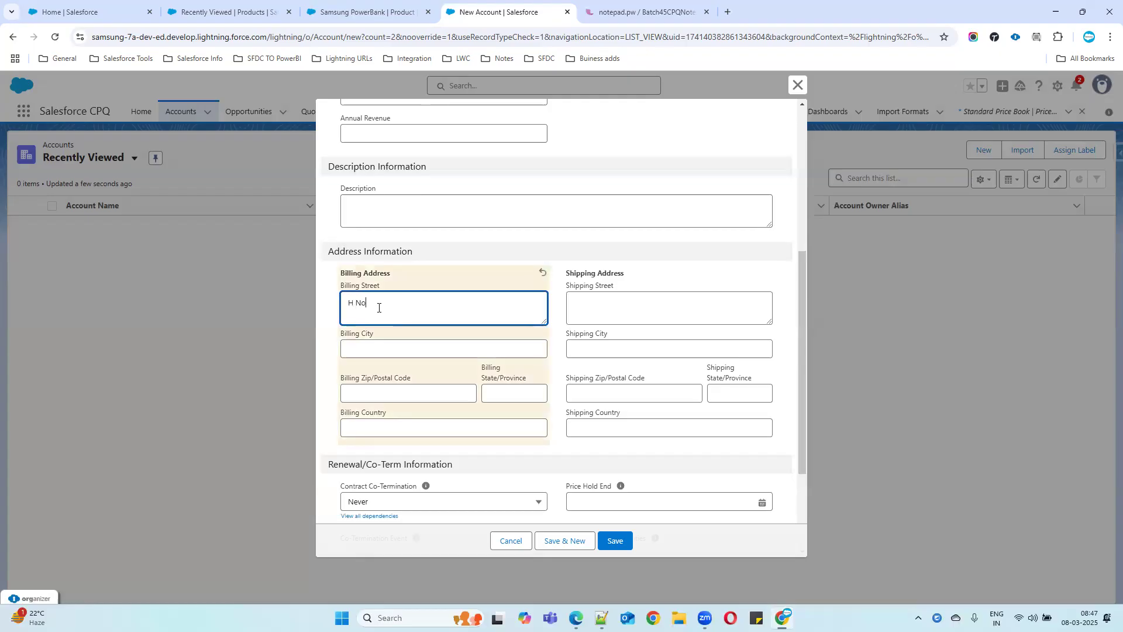
text( 1)
drag(411, 302, 268, 299)
key(ctrl+c)
click(641, 320)
key(ctrl+v)
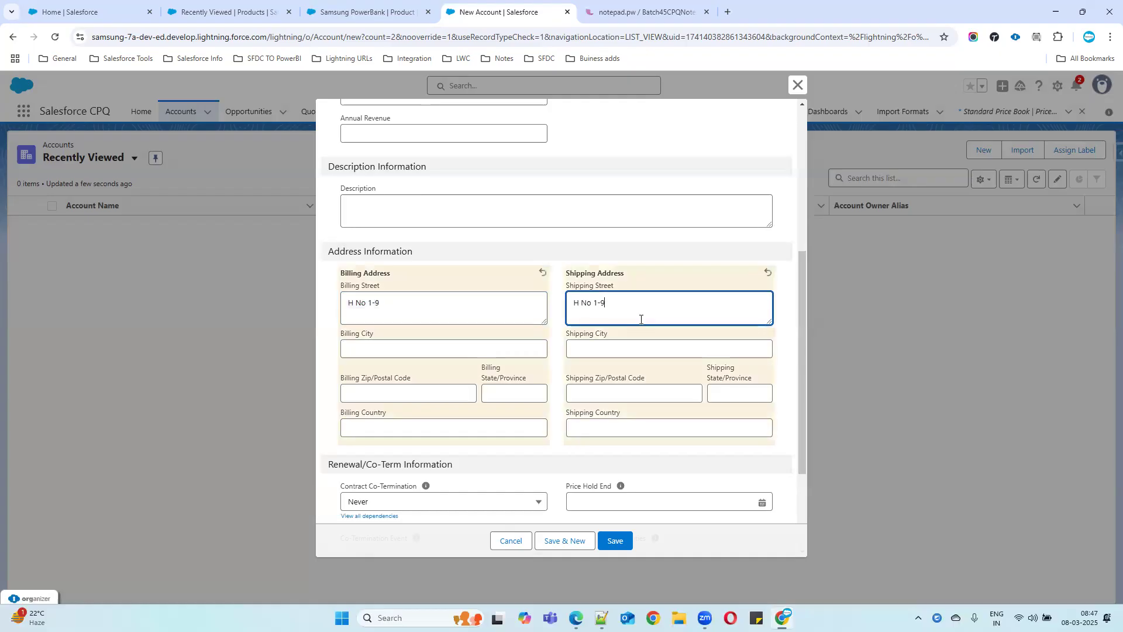
Fill in the account's billing city and postal code, and copy both to the shipping address.
click(360, 346)
text(Kukat)
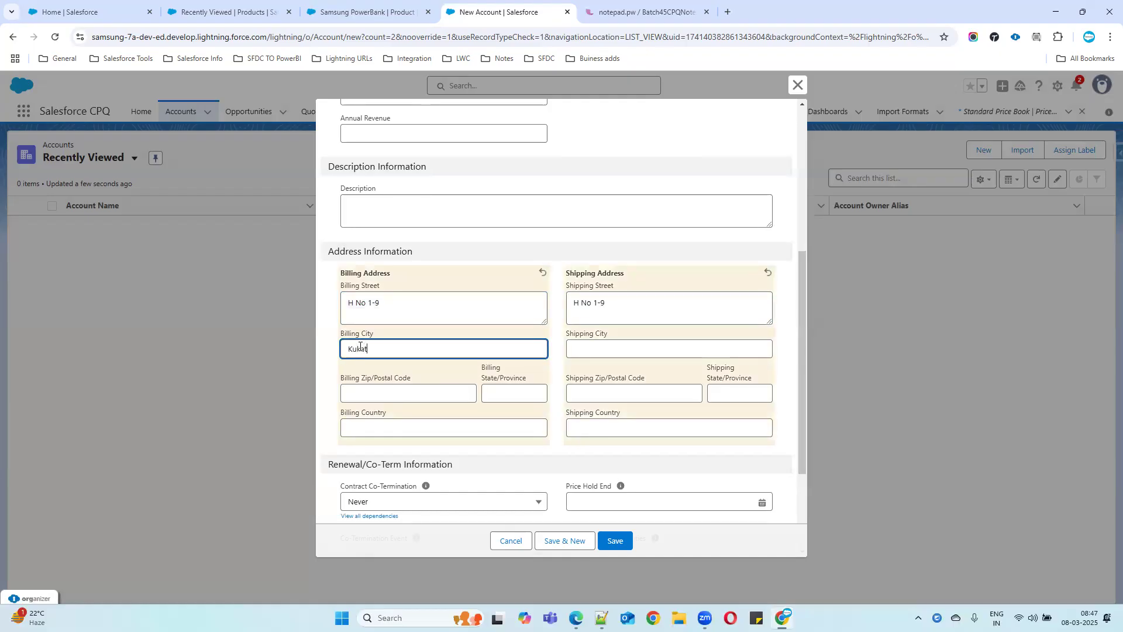
text(aplly)
drag(420, 346, 325, 353)
click(623, 348)
key(ctrl+v)
click(411, 394)
text(50)
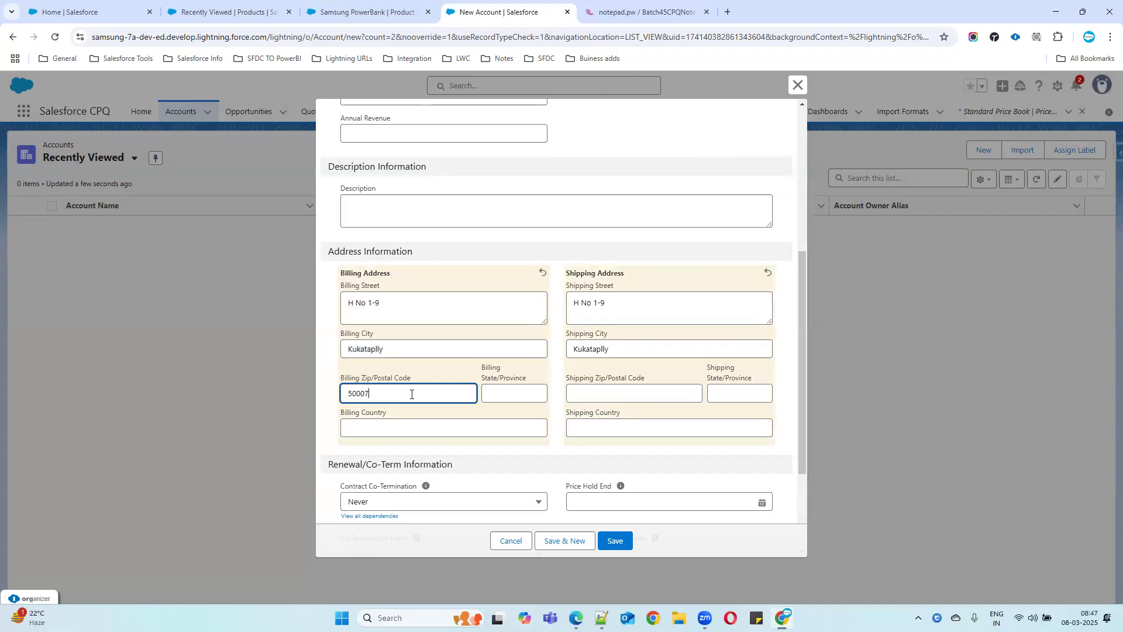
drag(411, 394, 314, 394)
click(601, 395)
key(ctrl+v)
Fill in the state and set the country to India in both the billing and shipping addresses.
click(512, 397)
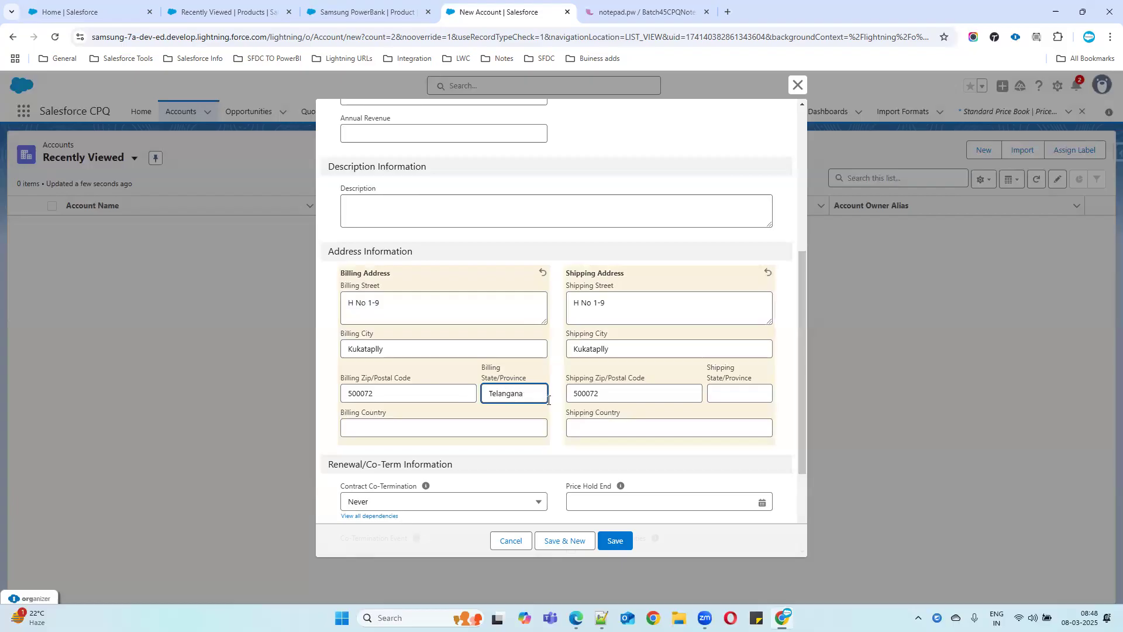
drag(521, 393, 458, 392)
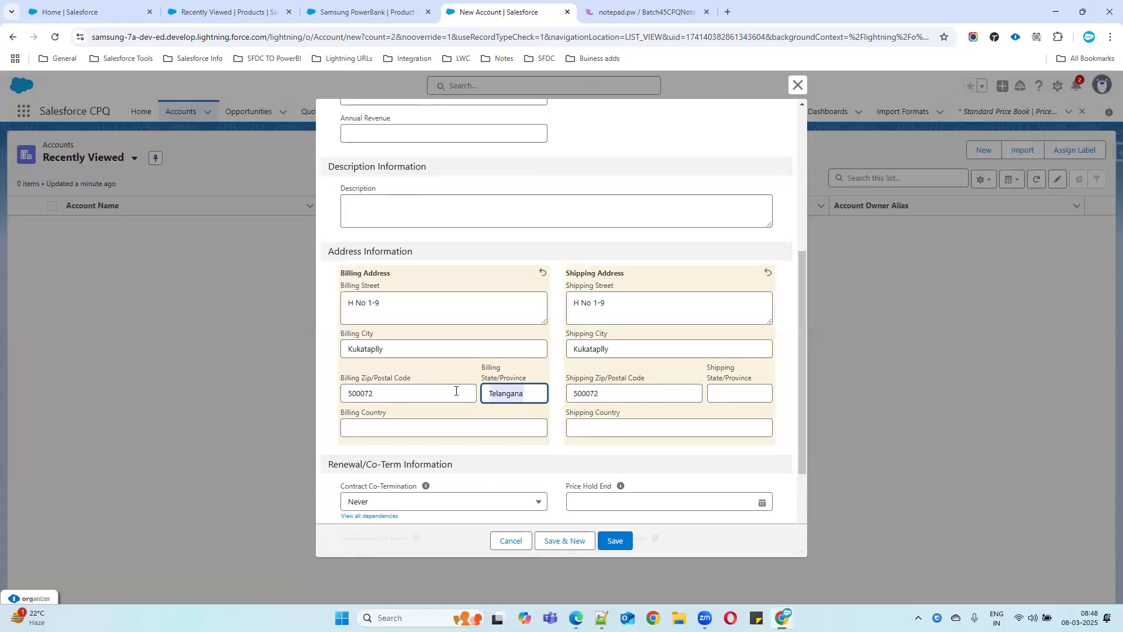
click(756, 393)
key(ctrl+v)
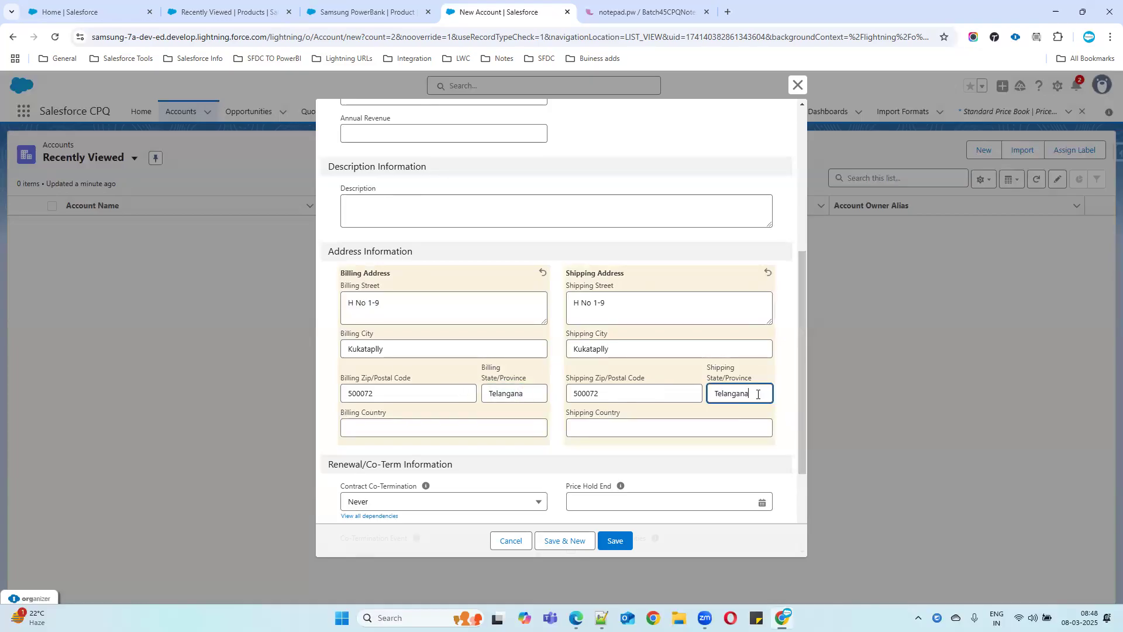
click(395, 434)
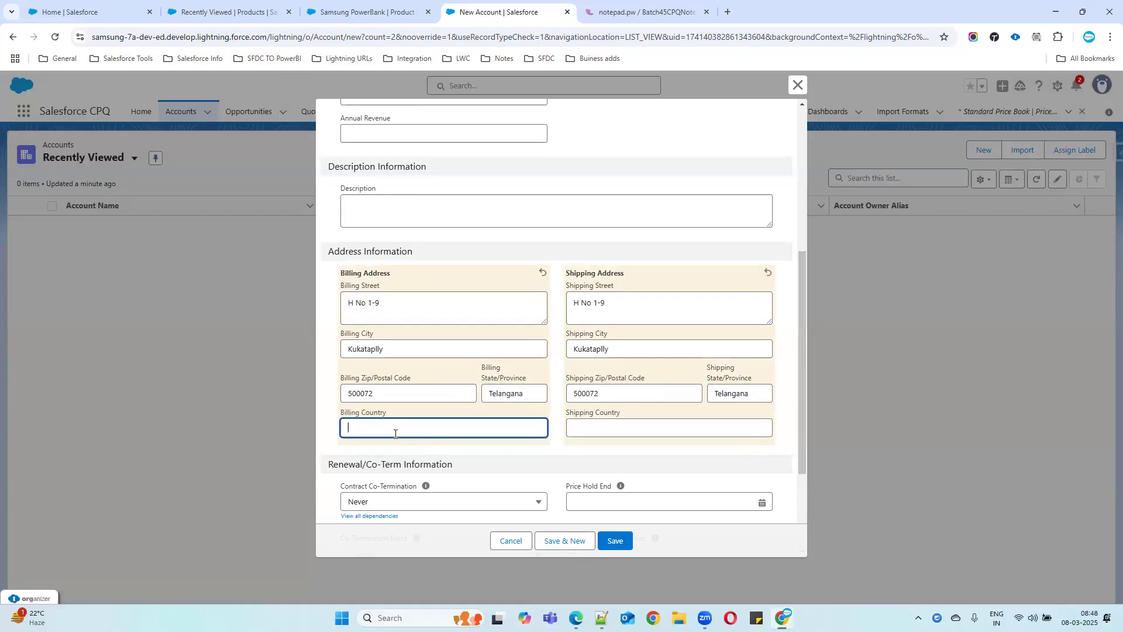
text(India)
key(ctrl+a)
key(ctrl+c)
click(591, 433)
key(ctrl+v)
click(650, 474)
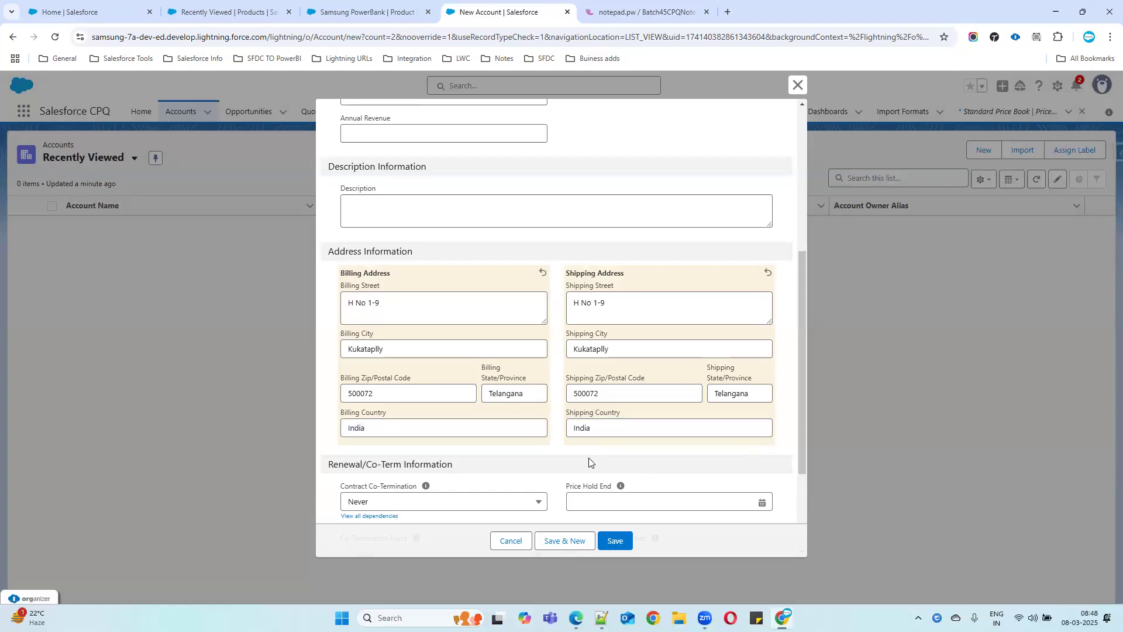
Review the new account's address and Renewal/Co-Term information, and save the account.
scroll(485, 378, down, 3)
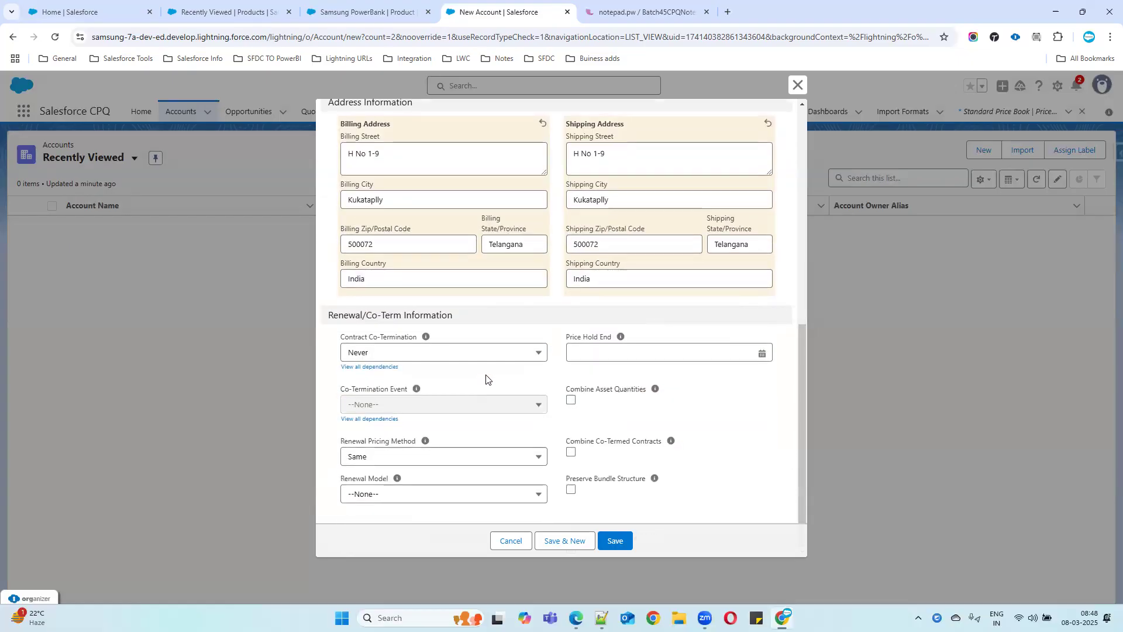
scroll(486, 377, up, 7)
scroll(485, 377, down, 7)
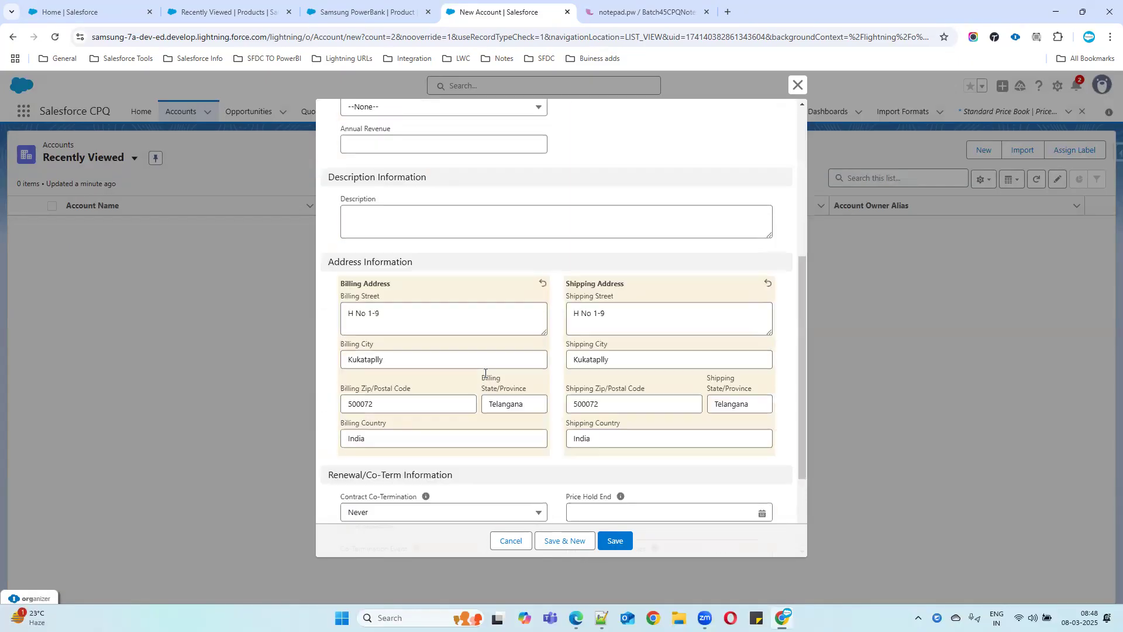
scroll(550, 434, up, 2)
scroll(550, 436, down, 2)
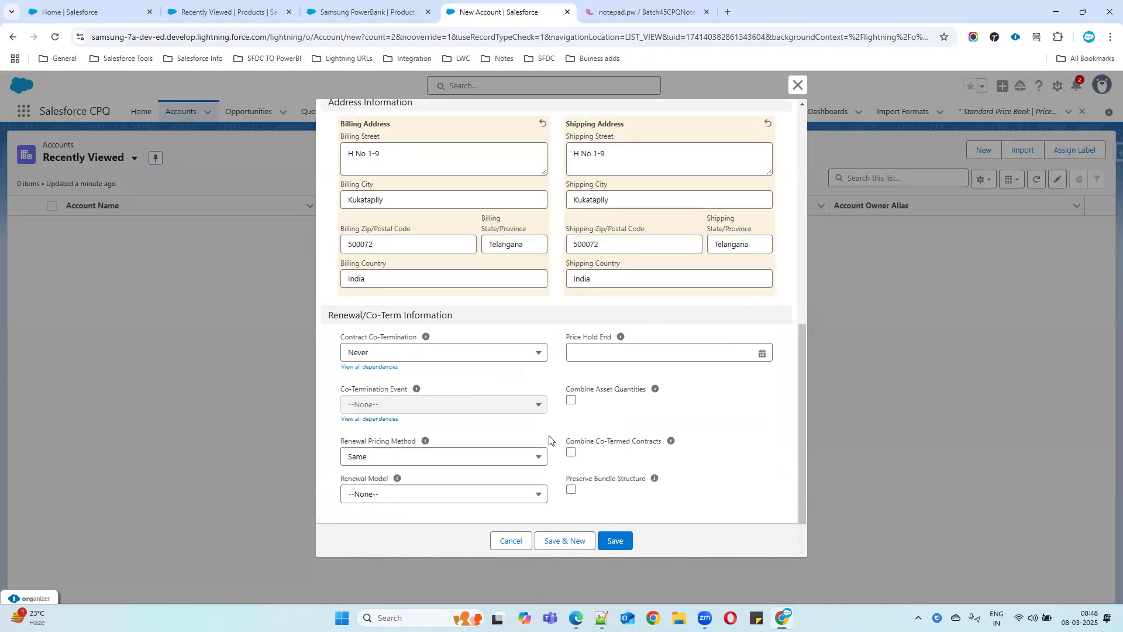
click(617, 539)
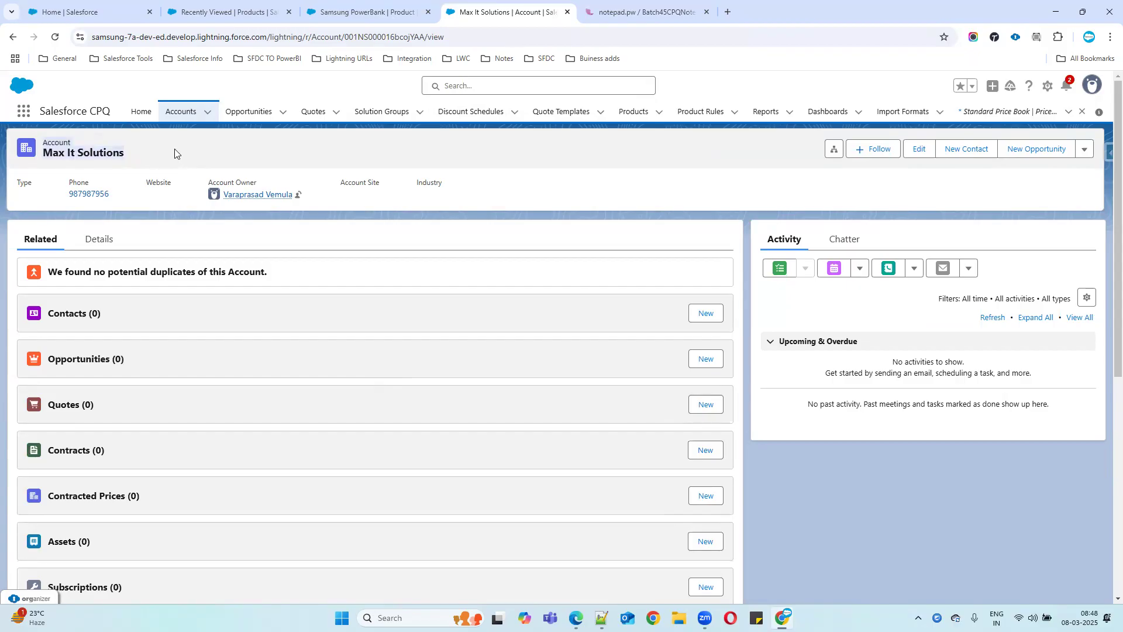
Start a new contact under Max It Solutions with the salutation Mr. and fill in the first and last name.
click(705, 313)
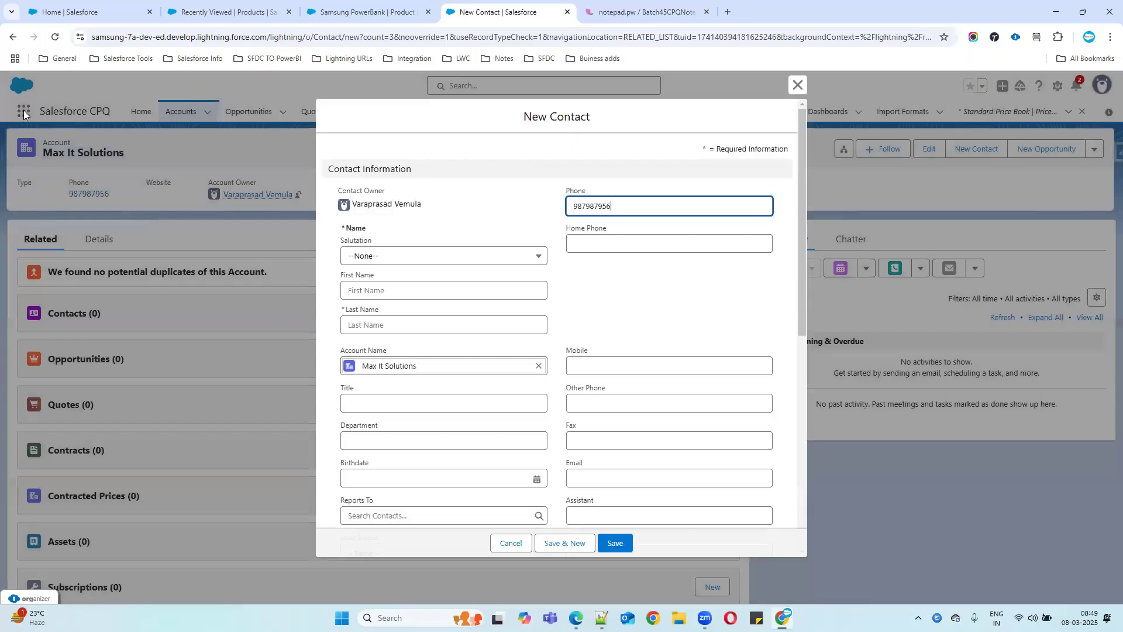
click(393, 267)
click(388, 296)
click(389, 295)
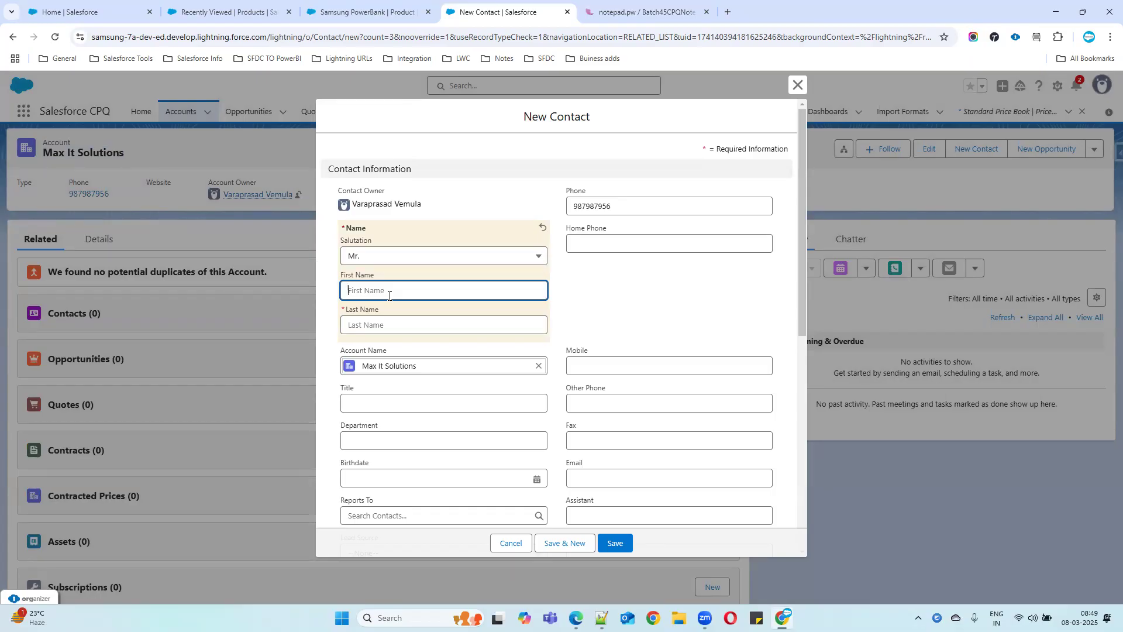
text(ram)
drag(350, 290, 334, 289)
text(Ram)
click(364, 325)
text(Char)
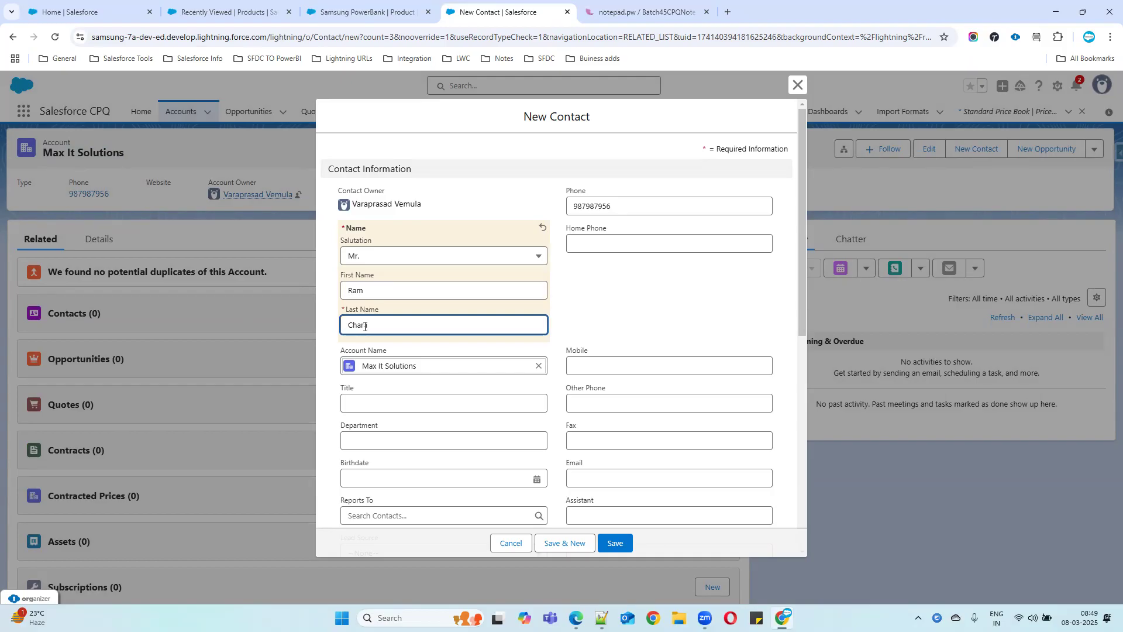
text(an)
Check the contact's prefilled phone and mailing address, and save the contact.
drag(582, 206, 611, 207)
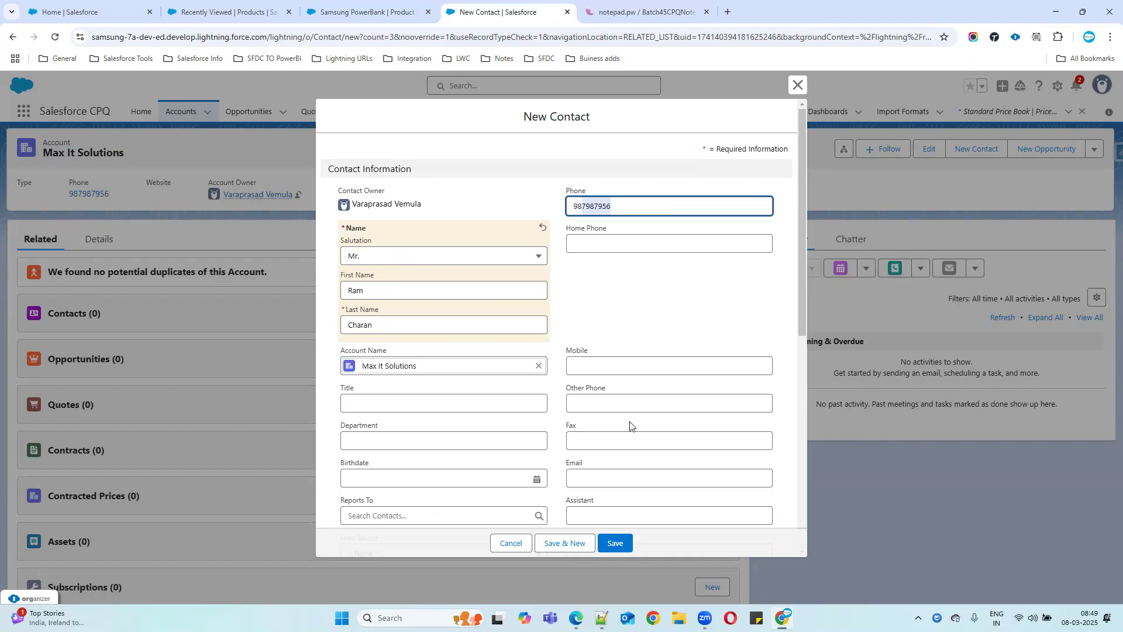
scroll(628, 430, down, 3)
scroll(501, 441, down, 1)
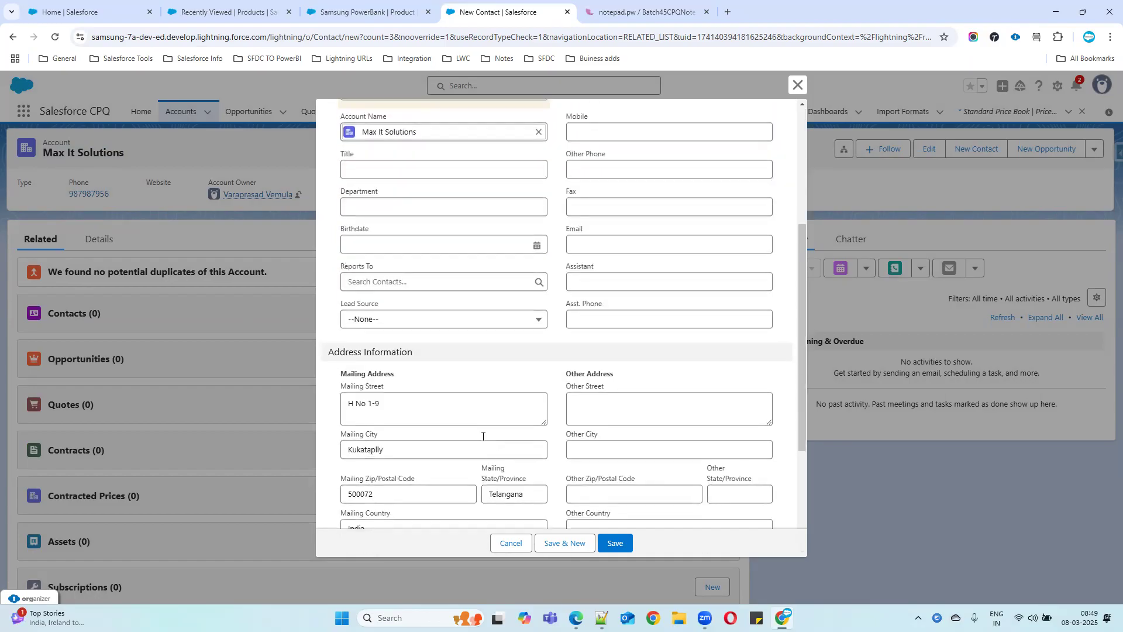
scroll(374, 517, down, 1)
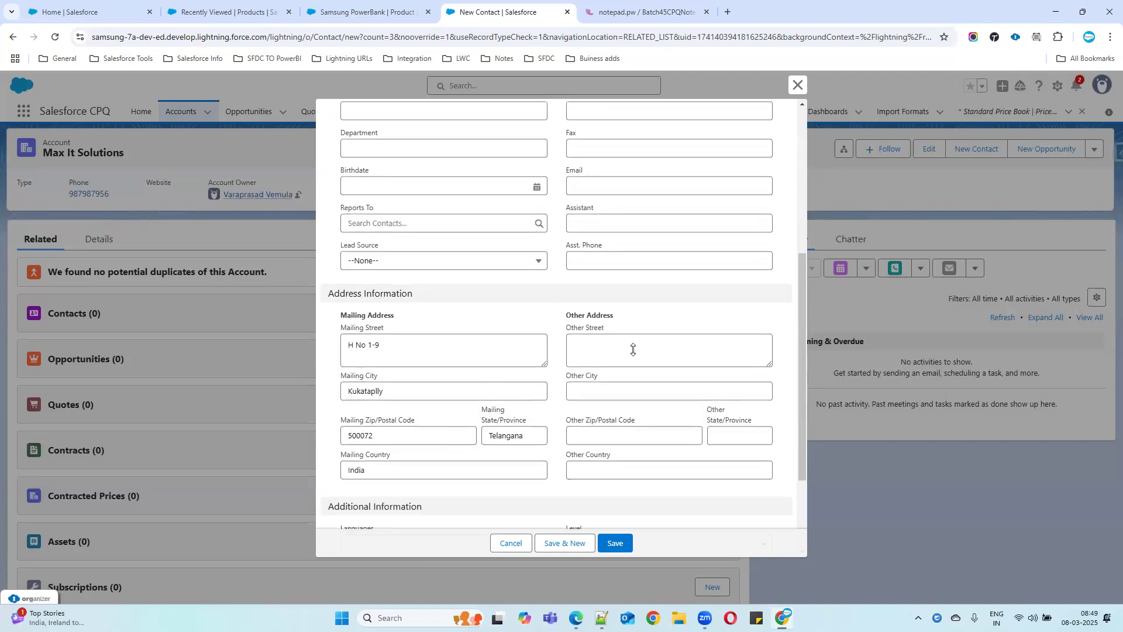
scroll(605, 411, down, 2)
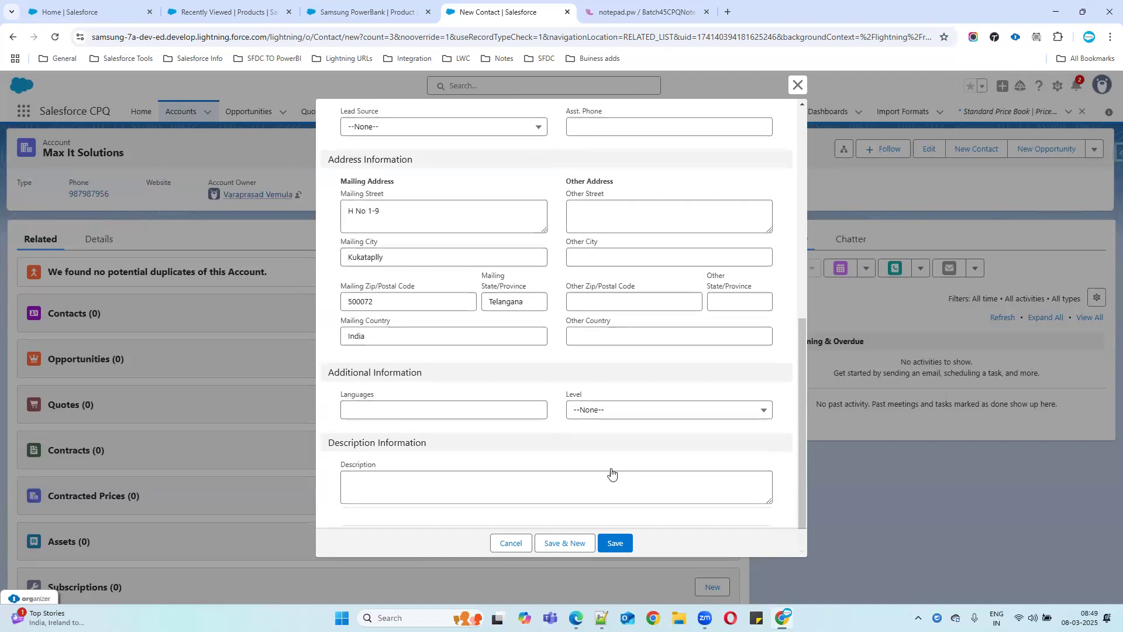
click(616, 543)
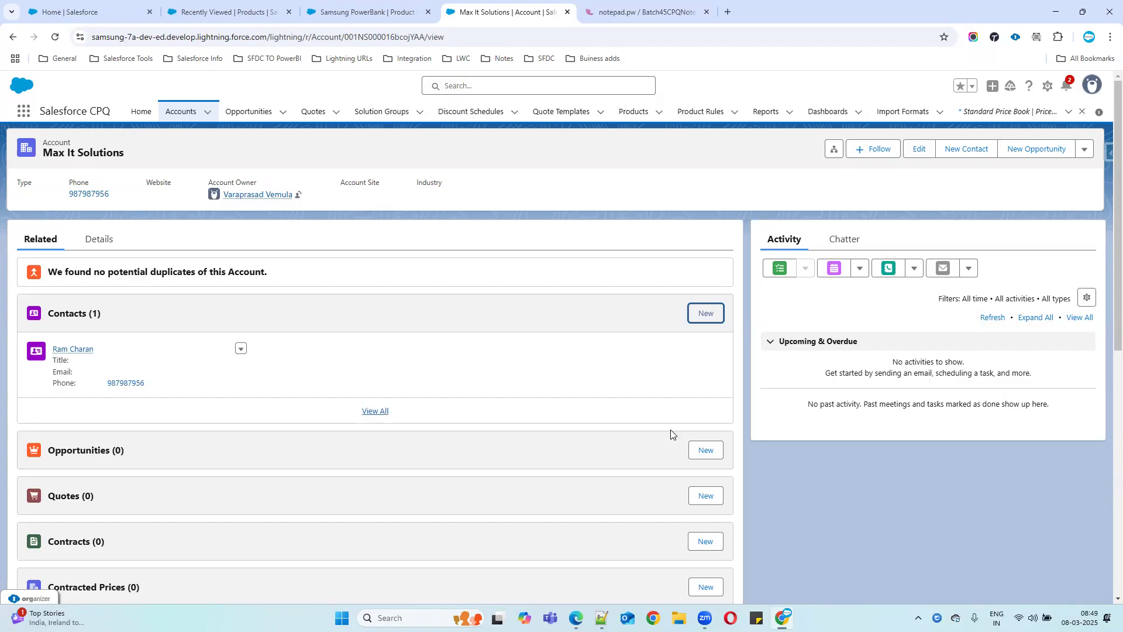
Start a new opportunity from the Max It Solutions account and name it Max Solutions sales.
drag(43, 153, 161, 154)
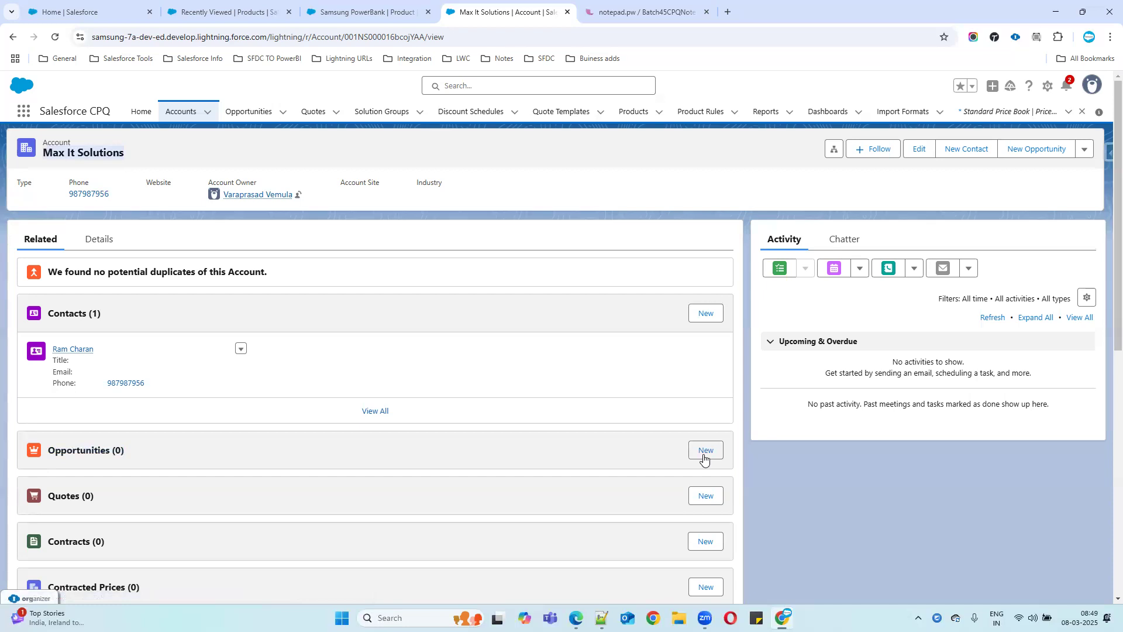
click(705, 451)
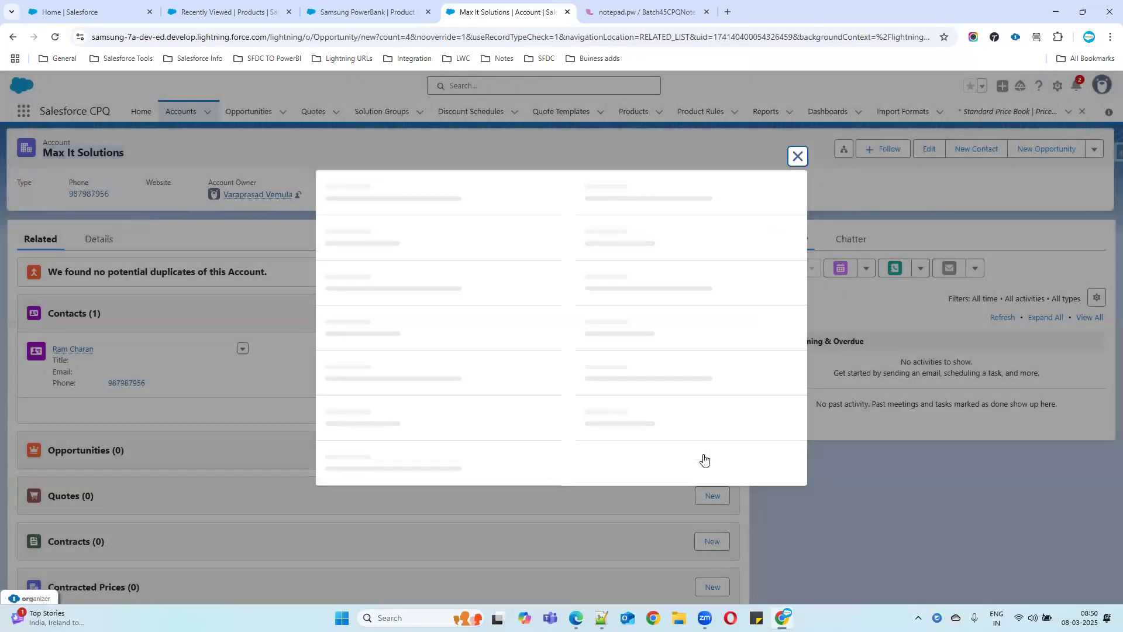
click(409, 256)
text(Max Soluti)
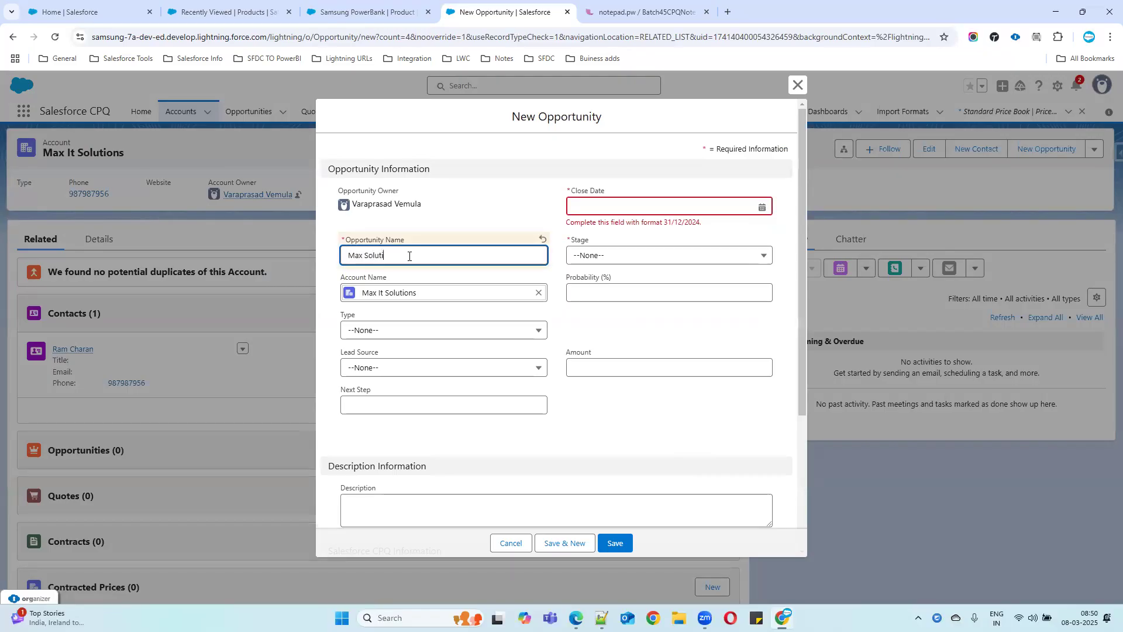
text(ons sales)
Set the opportunity's close date to 29/03/2025 and its stage to Prospecting.
click(624, 206)
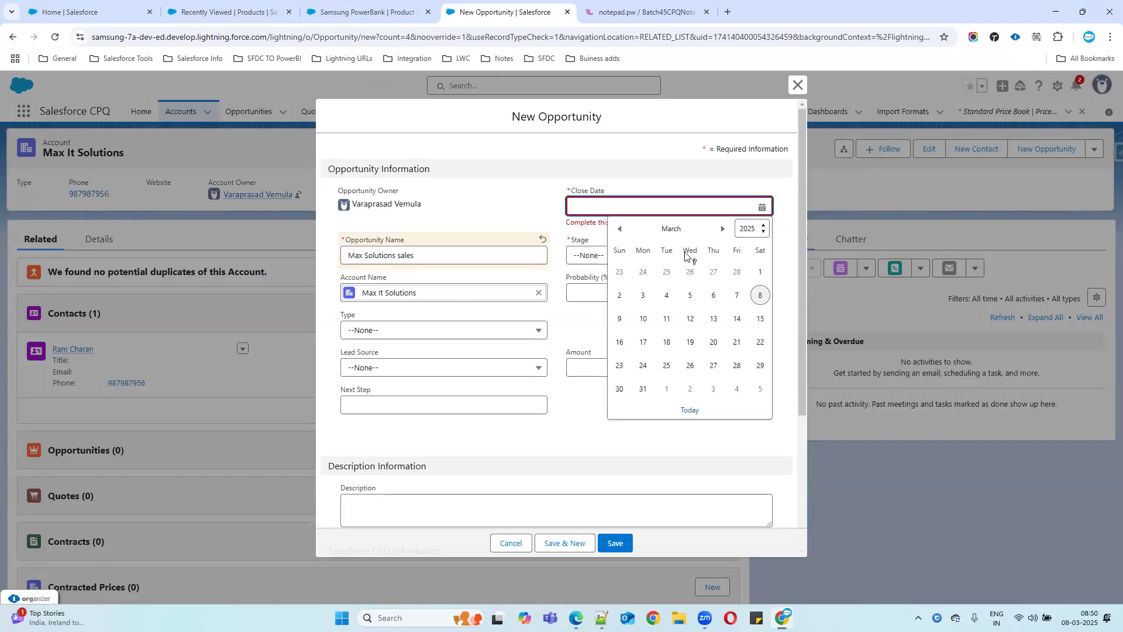
click(759, 366)
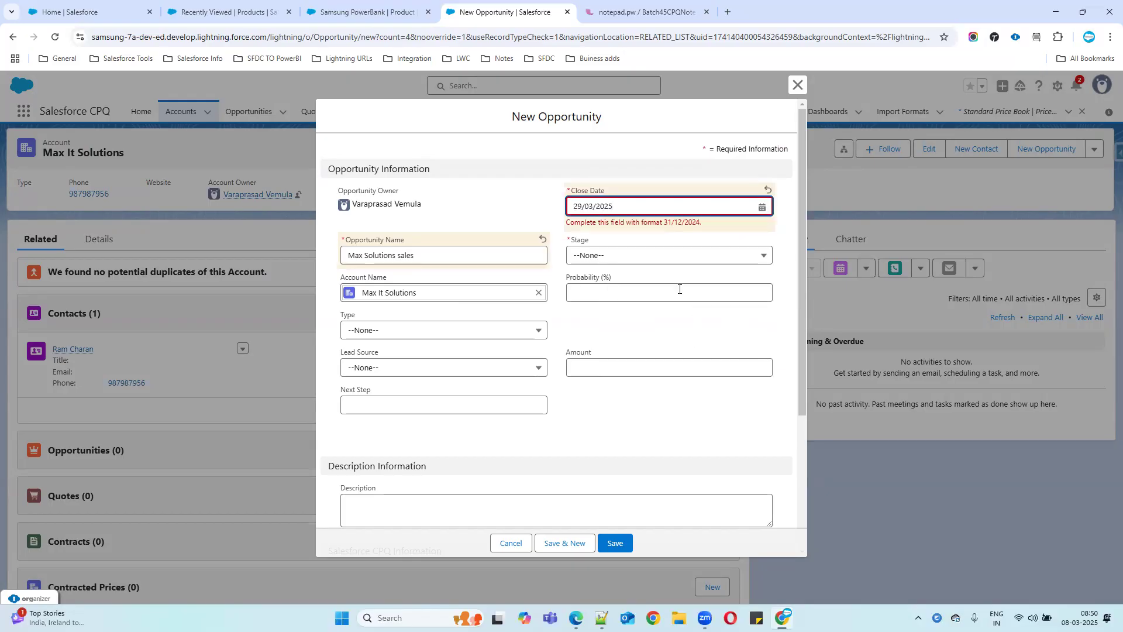
click(638, 255)
click(646, 287)
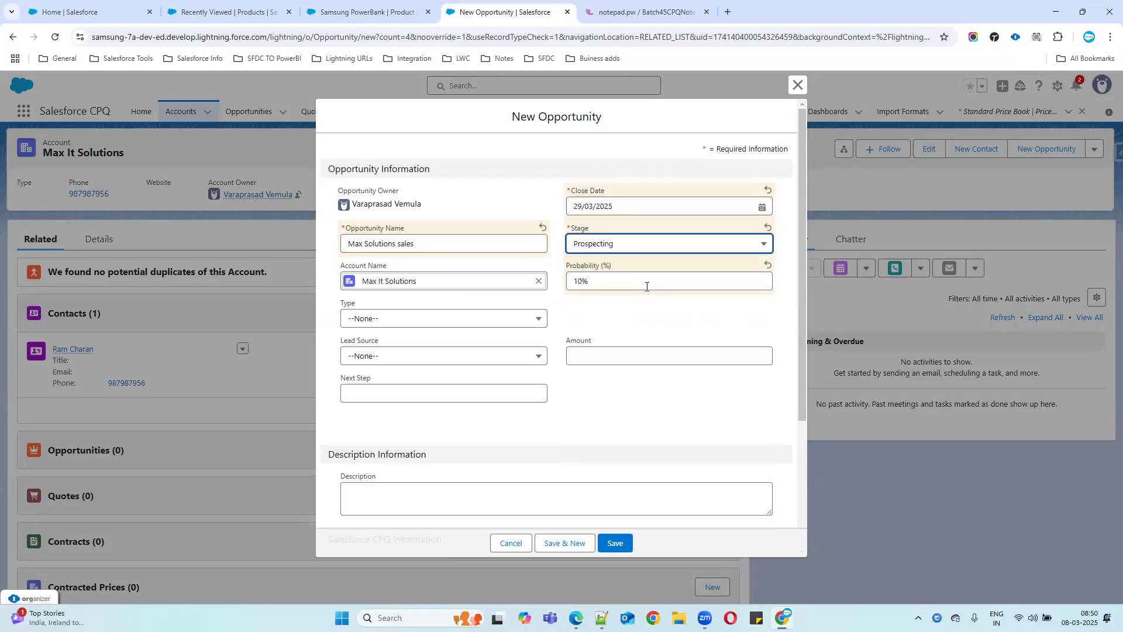
Save the new opportunity with its type, lead source and amount left empty, and open the Max Solutions sales record.
click(380, 318)
click(653, 409)
scroll(576, 357, down, 3)
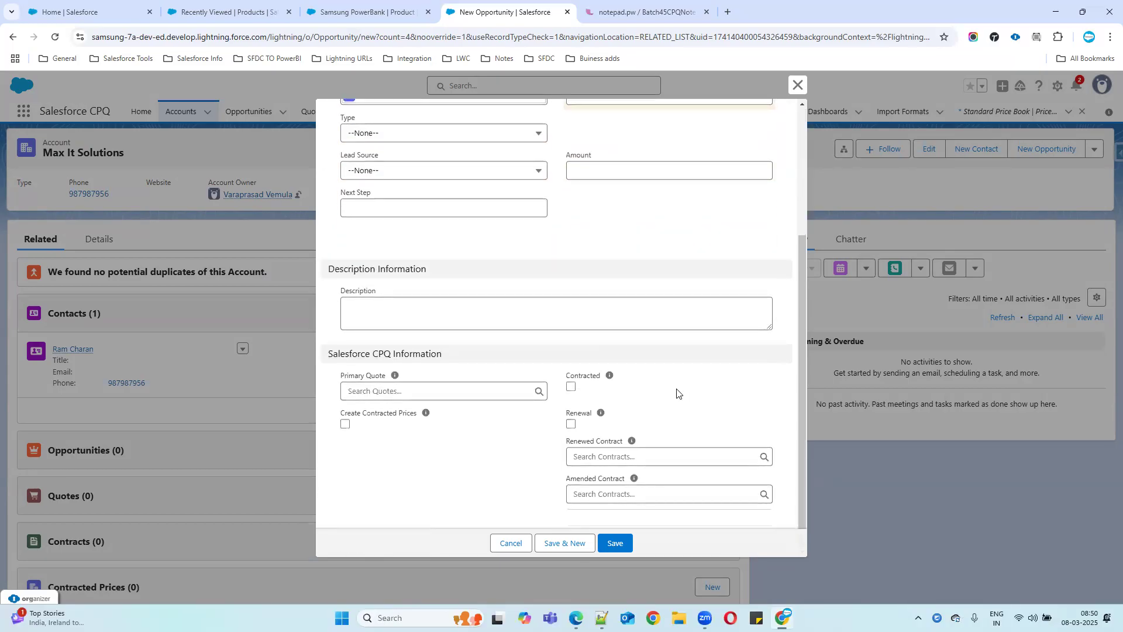
click(615, 541)
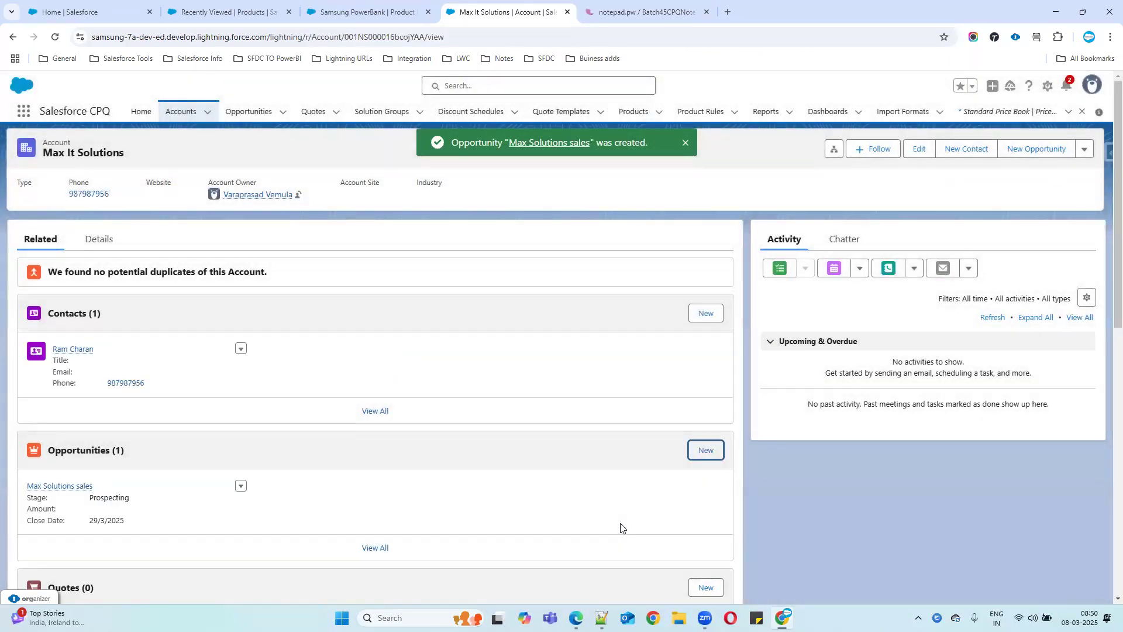
click(72, 486)
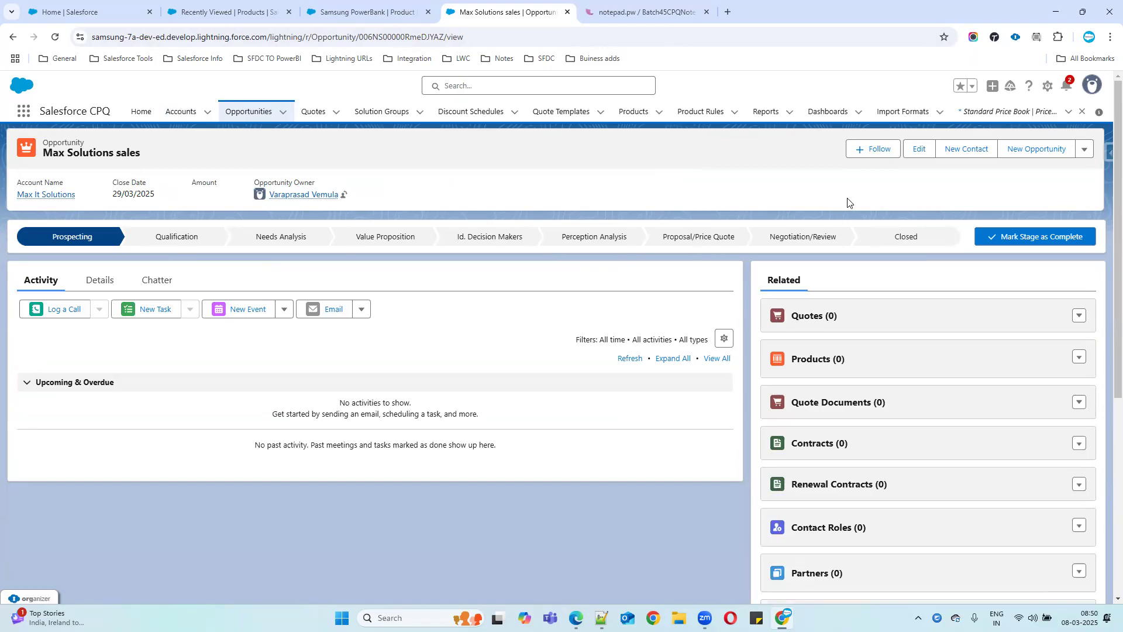
click(1078, 318)
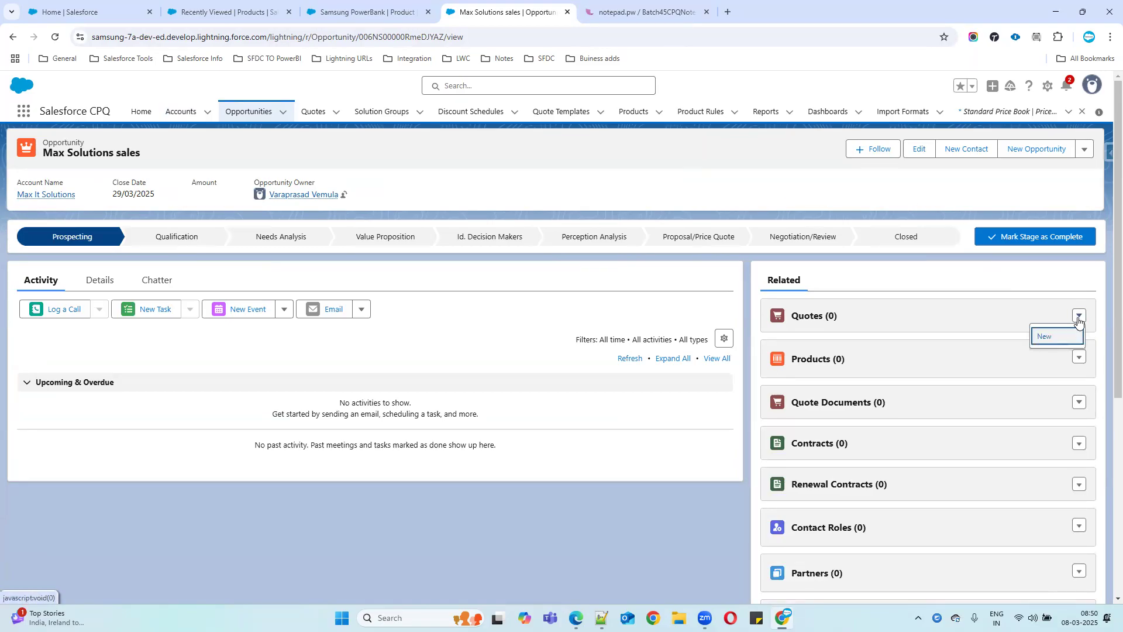
click(1048, 332)
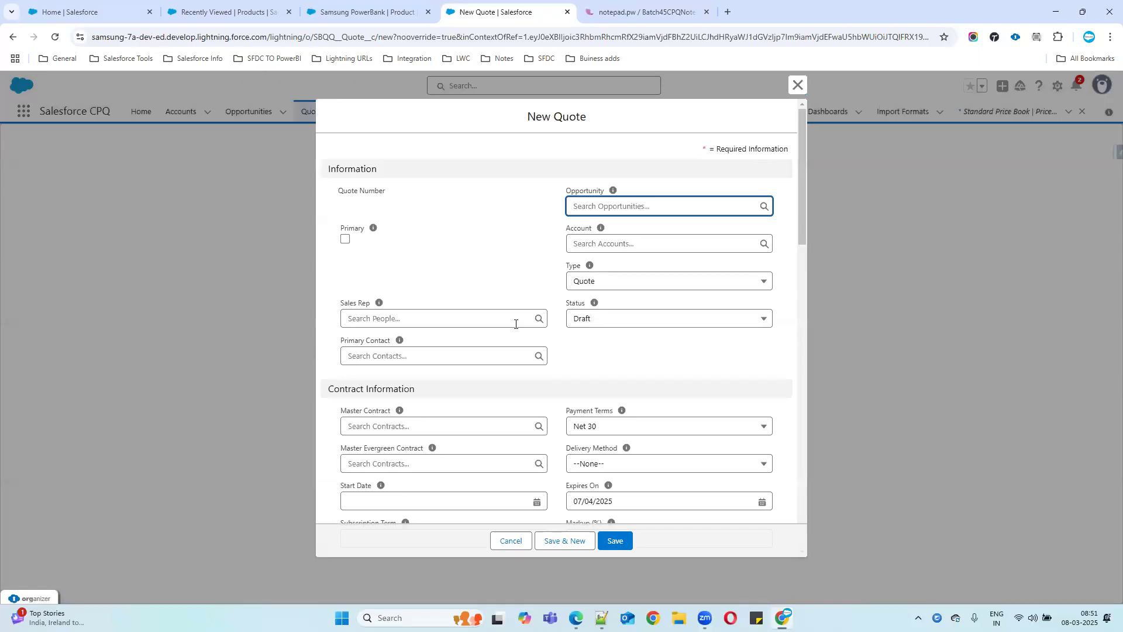
click(797, 84)
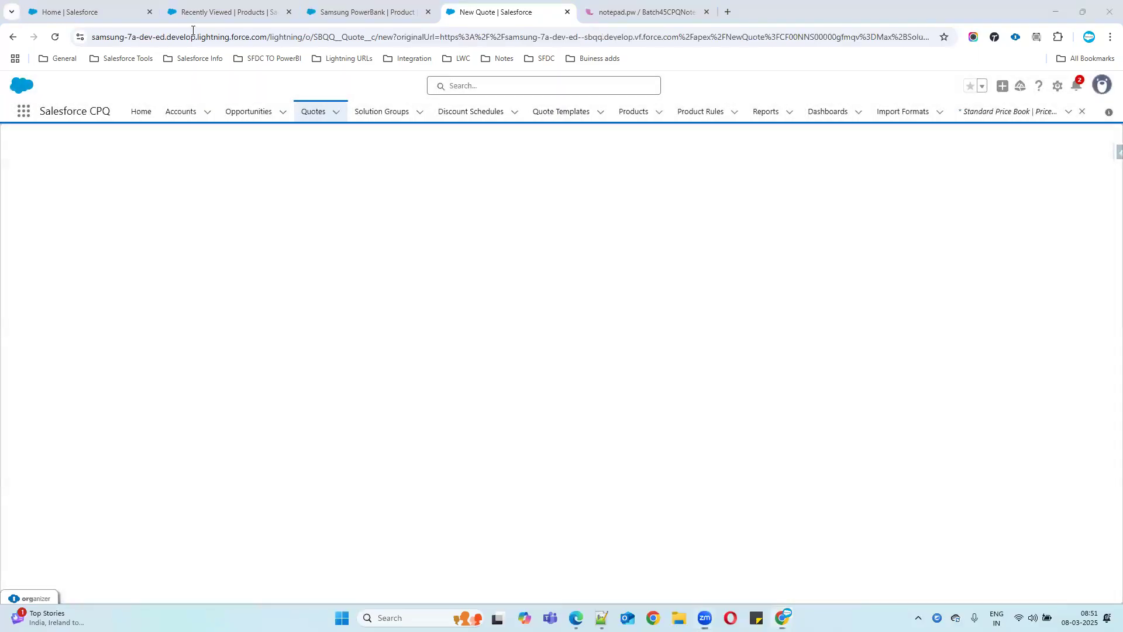
Reopen the Max Solutions sales opportunity in the browser tab showing the products list, and start editing its contact roles.
click(194, 15)
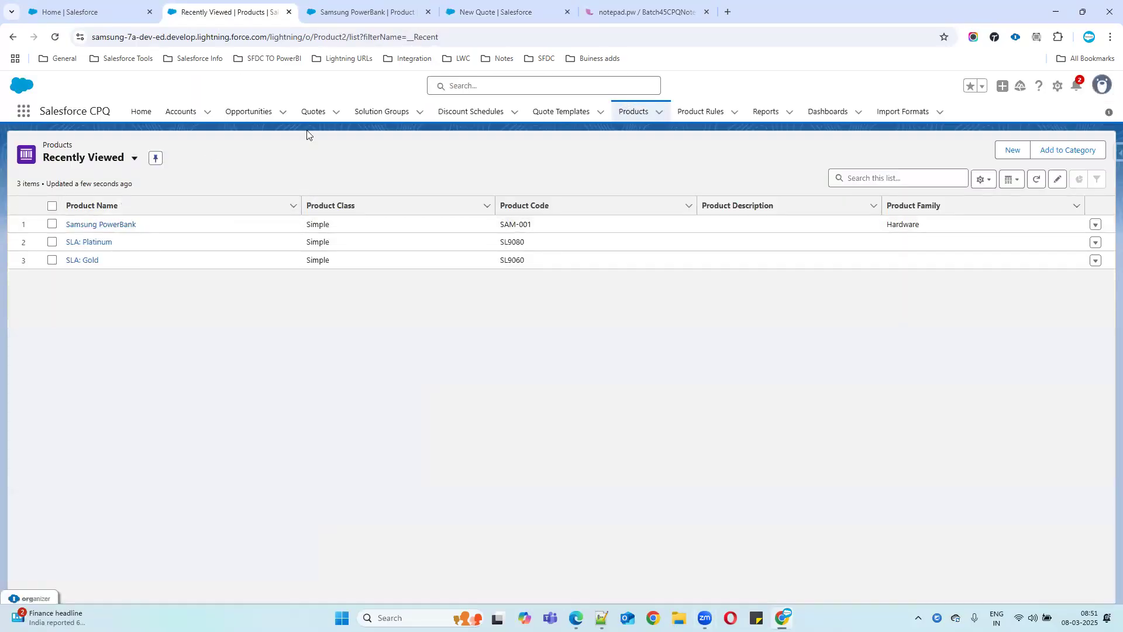
click(249, 117)
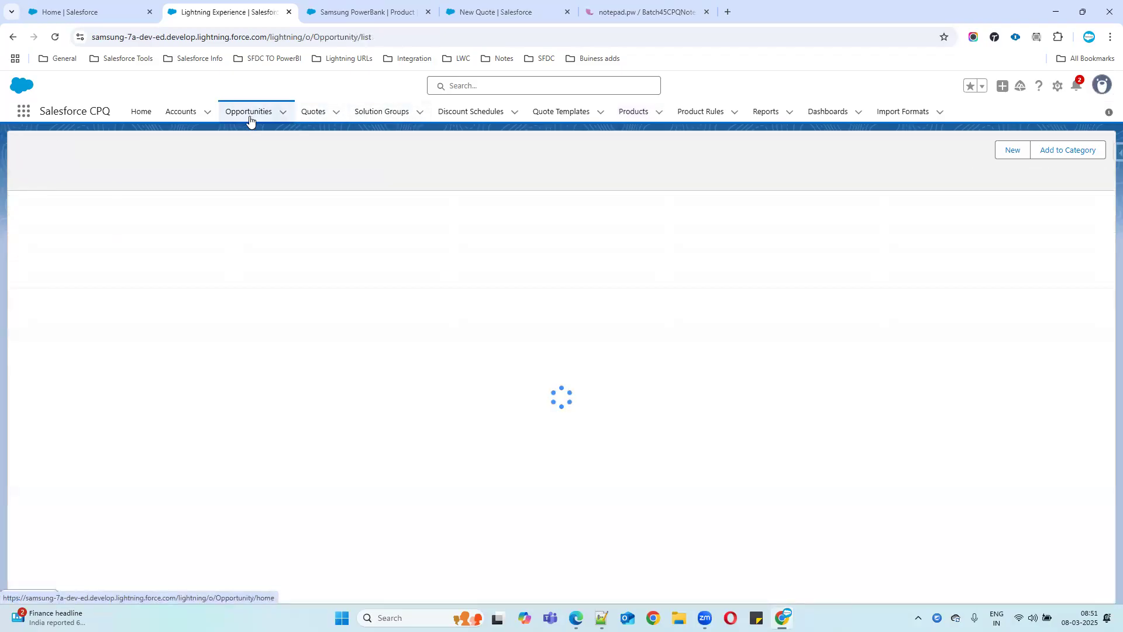
click(102, 224)
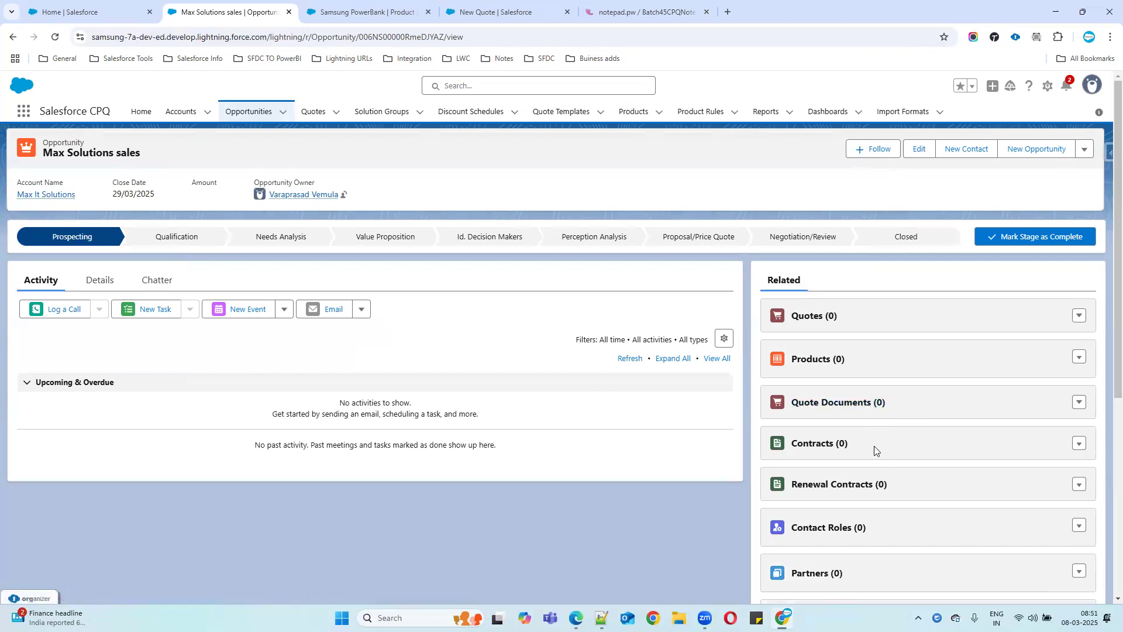
scroll(873, 451, down, 3)
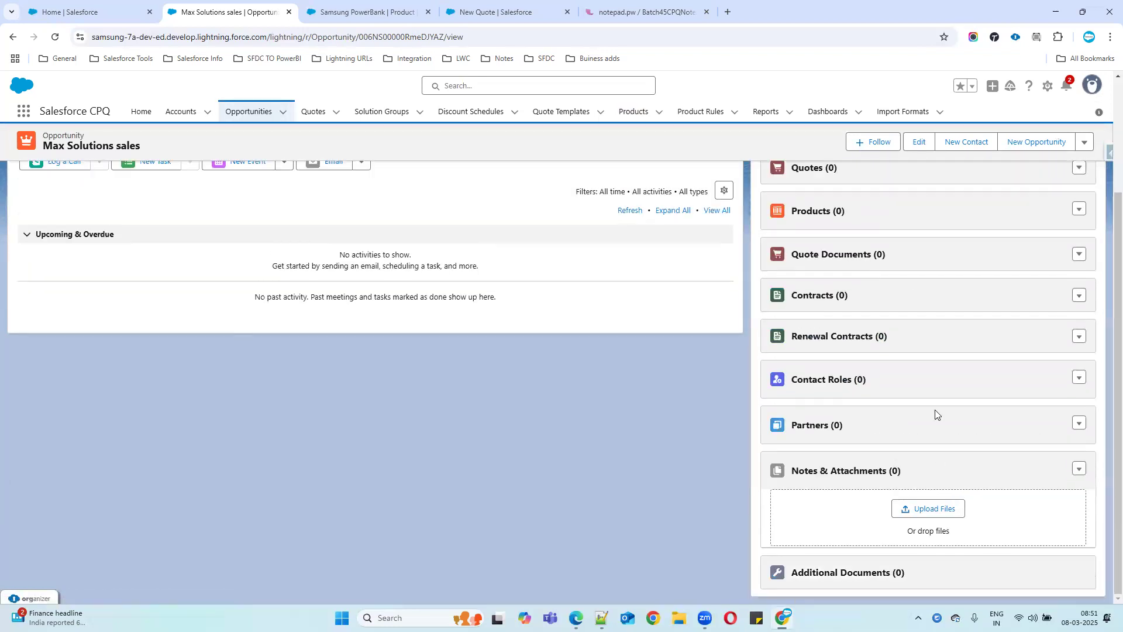
click(1084, 381)
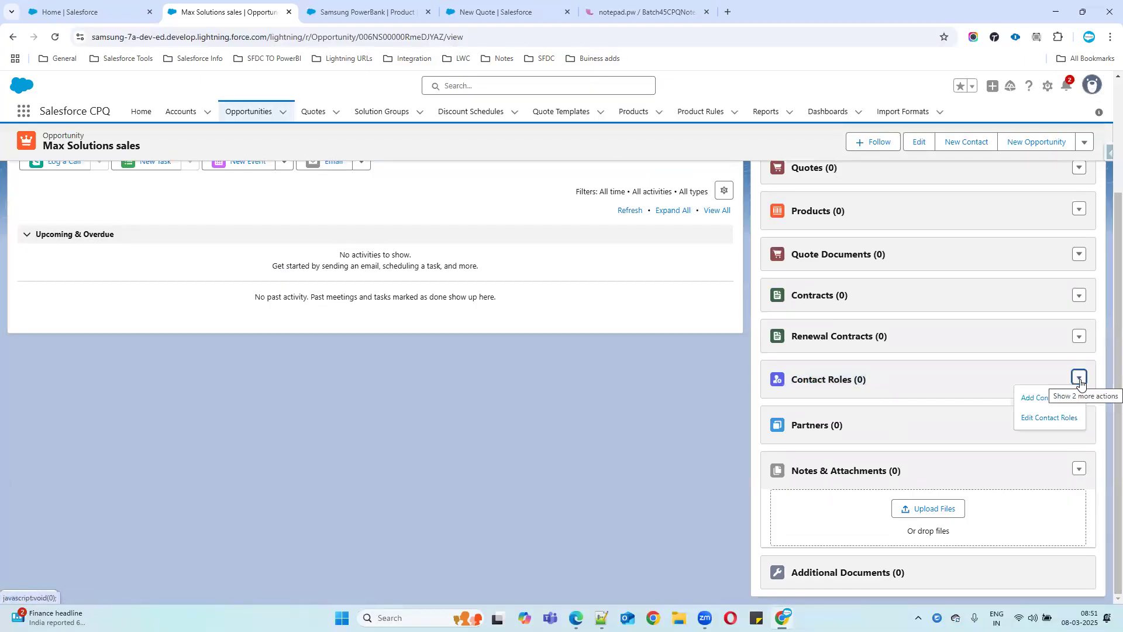
click(1033, 419)
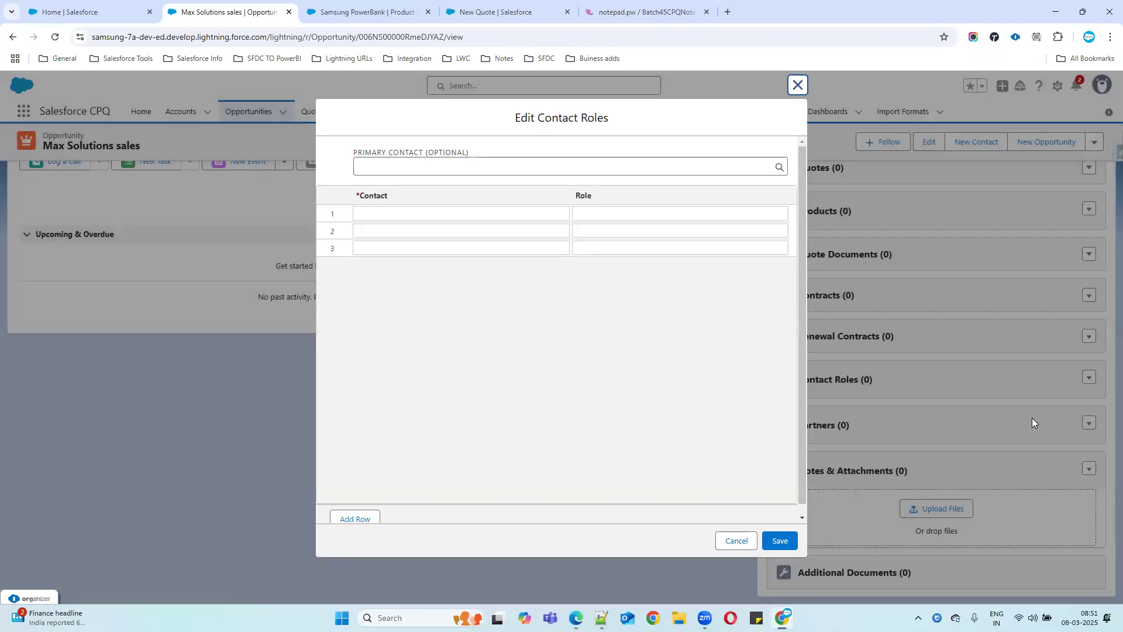
Add the Max It Solutions contact in the first contact role row and give it the Decision Maker role.
click(391, 213)
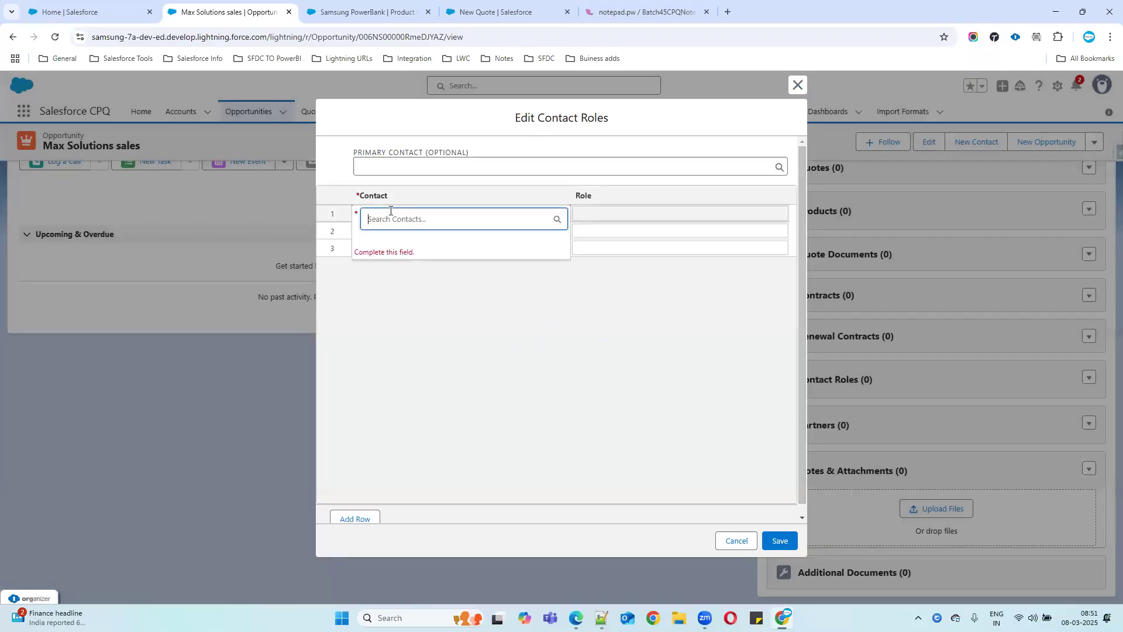
click(412, 247)
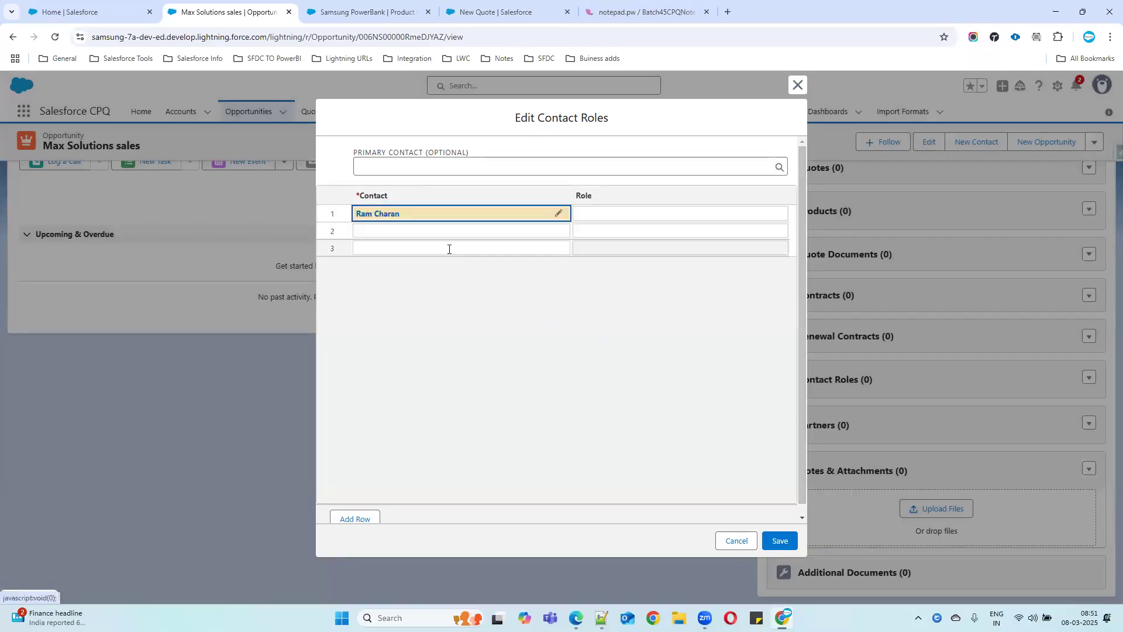
click(620, 211)
click(618, 217)
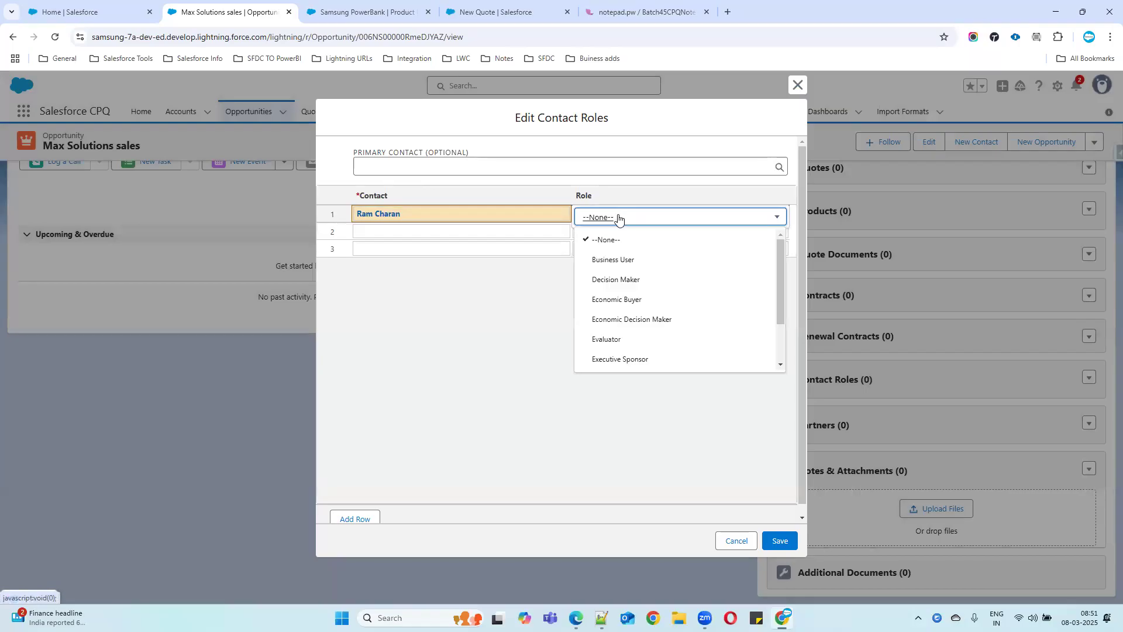
click(625, 282)
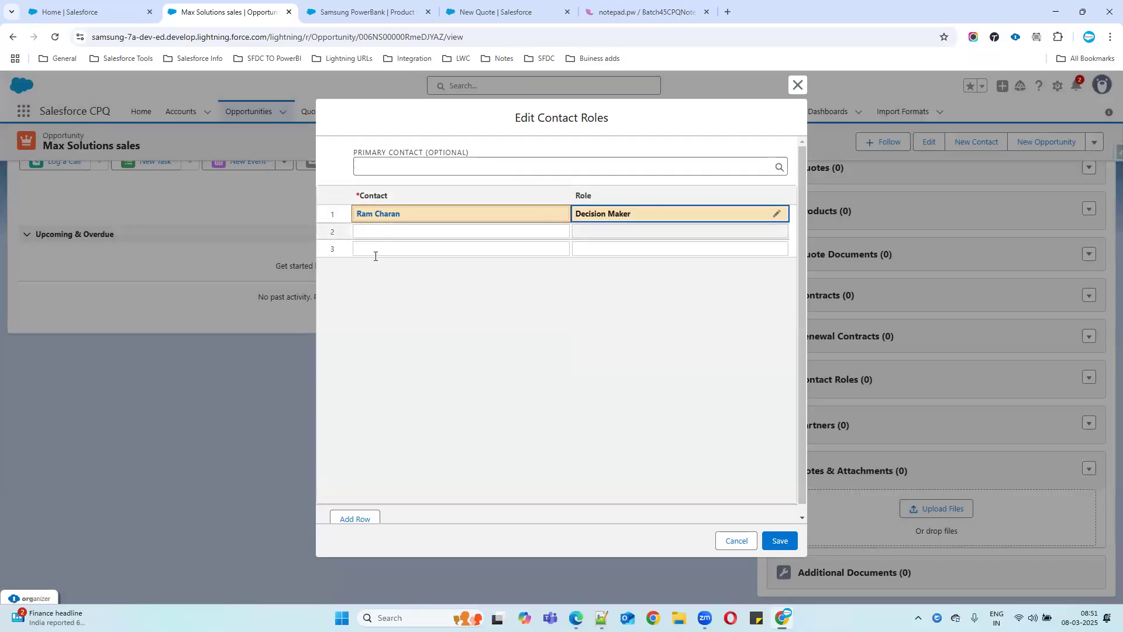
click(378, 234)
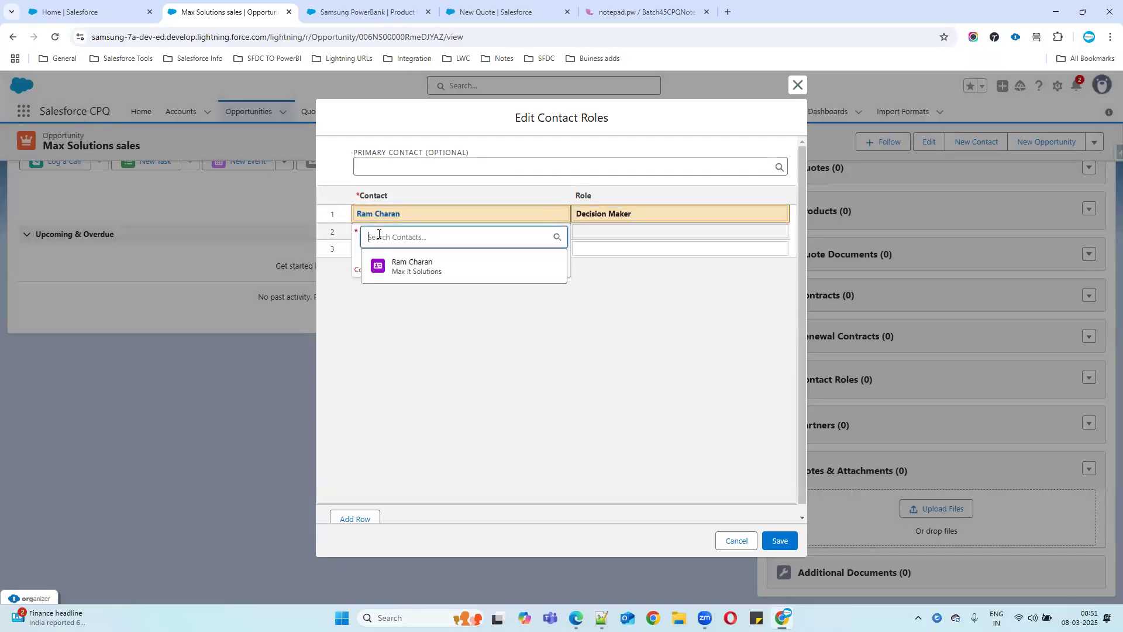
click(624, 231)
click(628, 234)
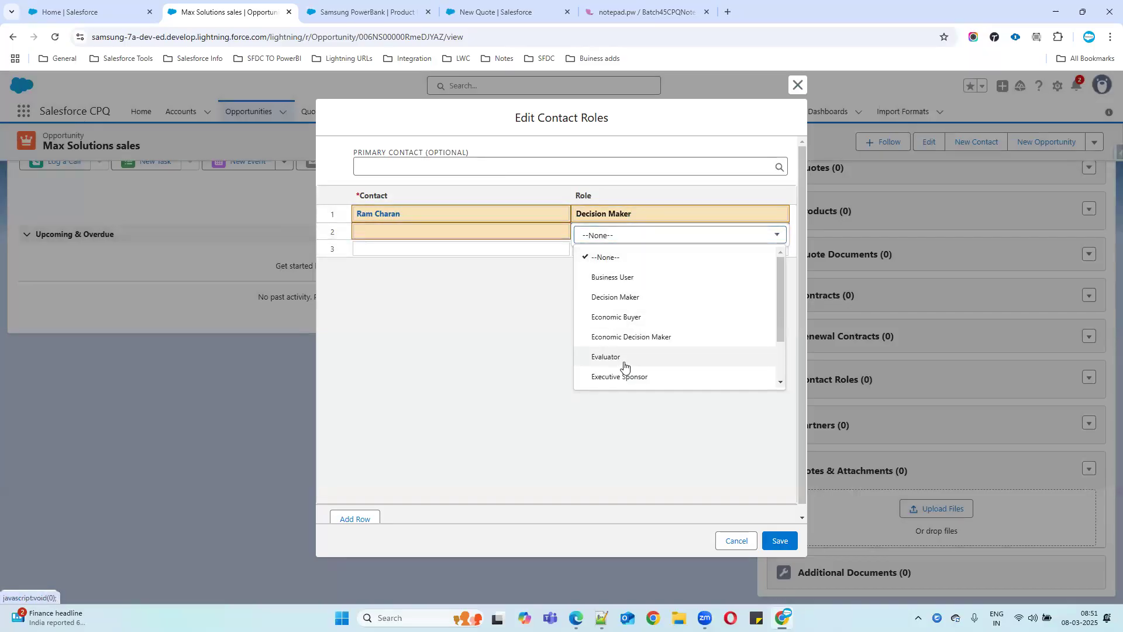
click(455, 375)
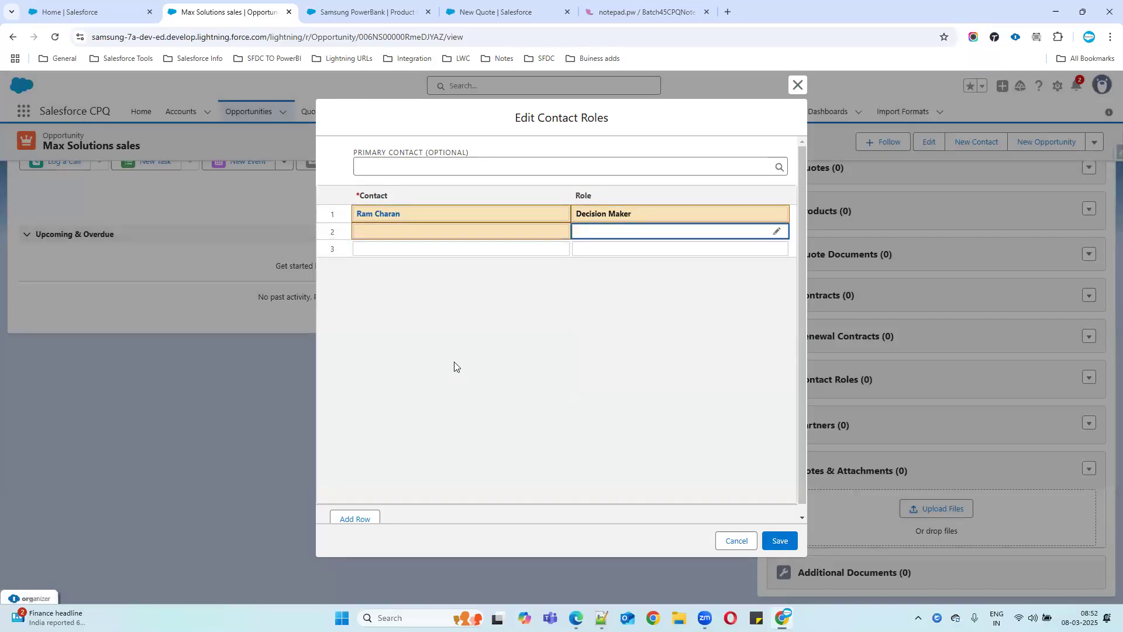
Make the Max It Solutions contact the opportunity's primary contact and save the contact roles.
click(355, 152)
drag(355, 151, 473, 153)
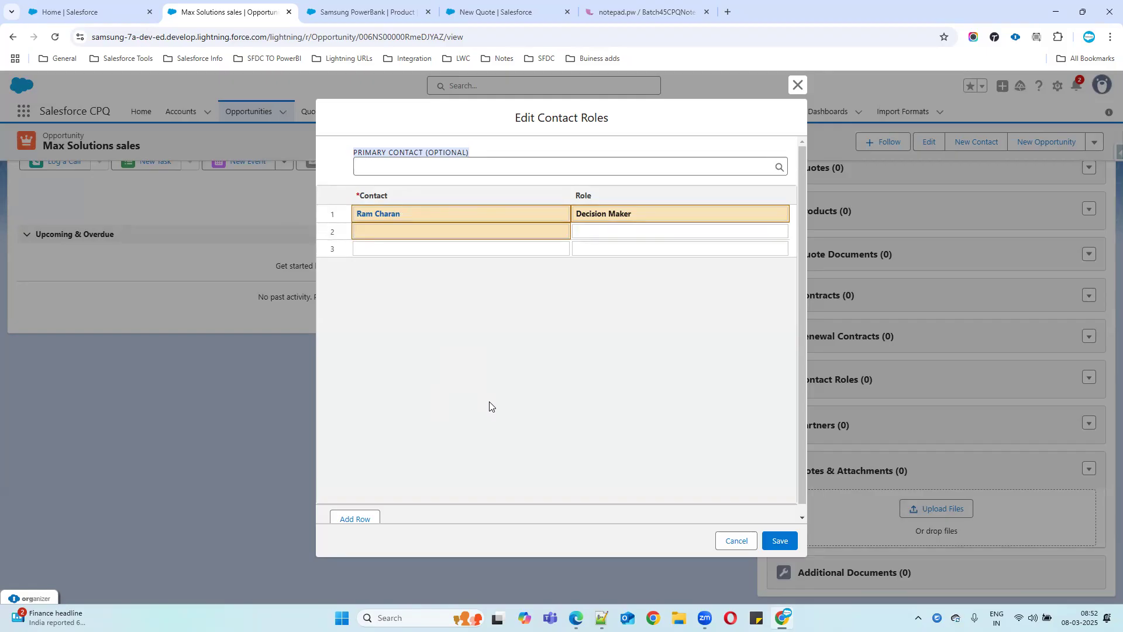
click(400, 163)
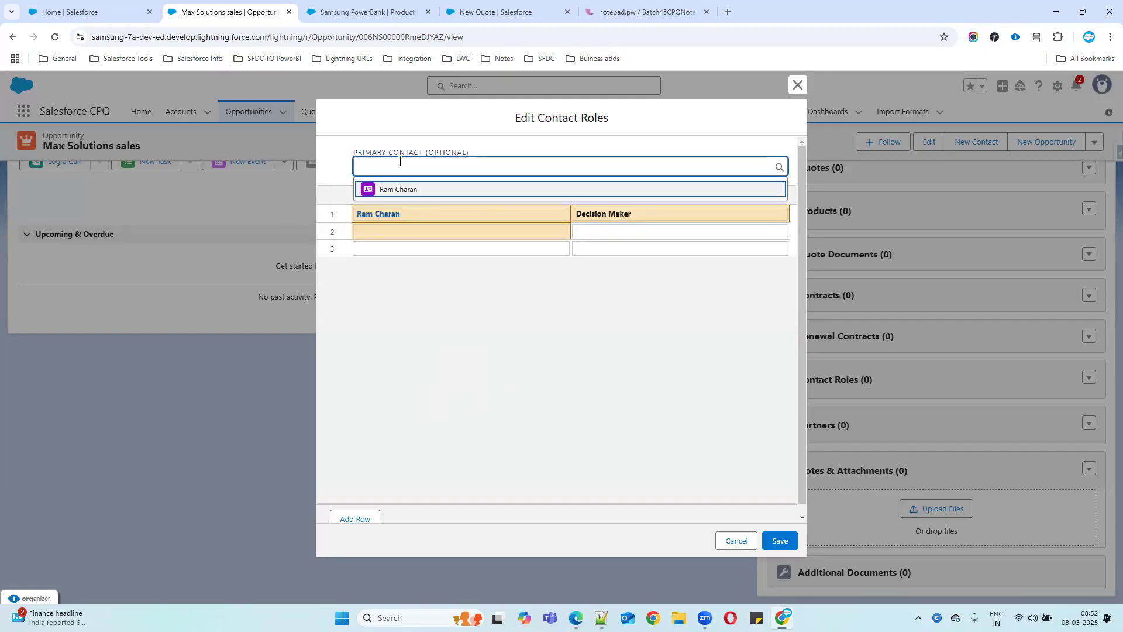
click(414, 189)
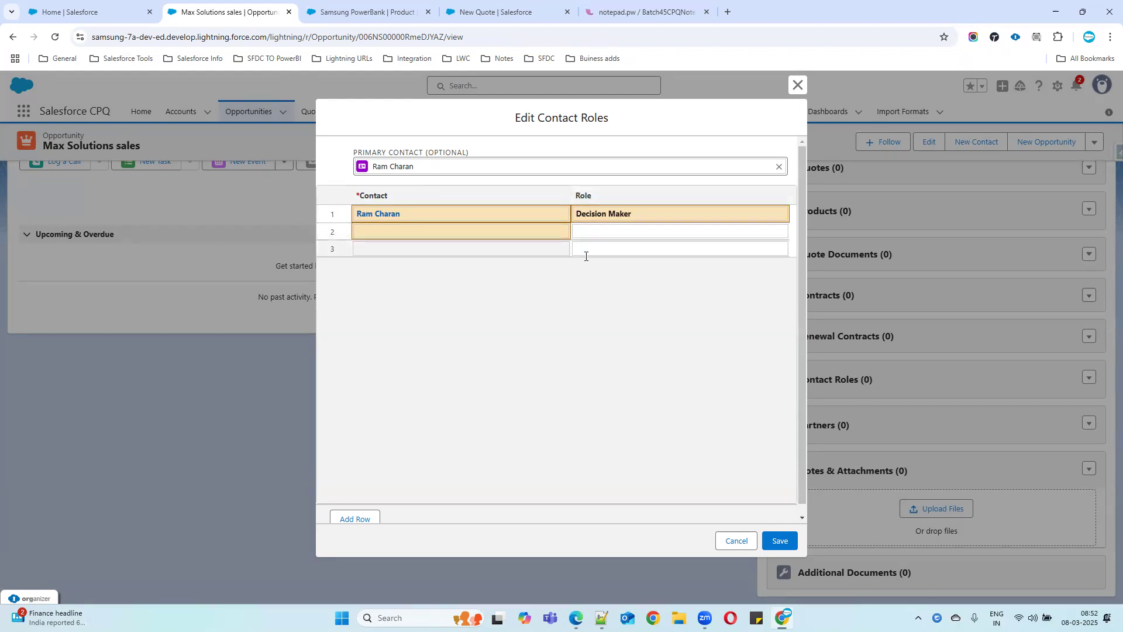
scroll(592, 464, down, 1)
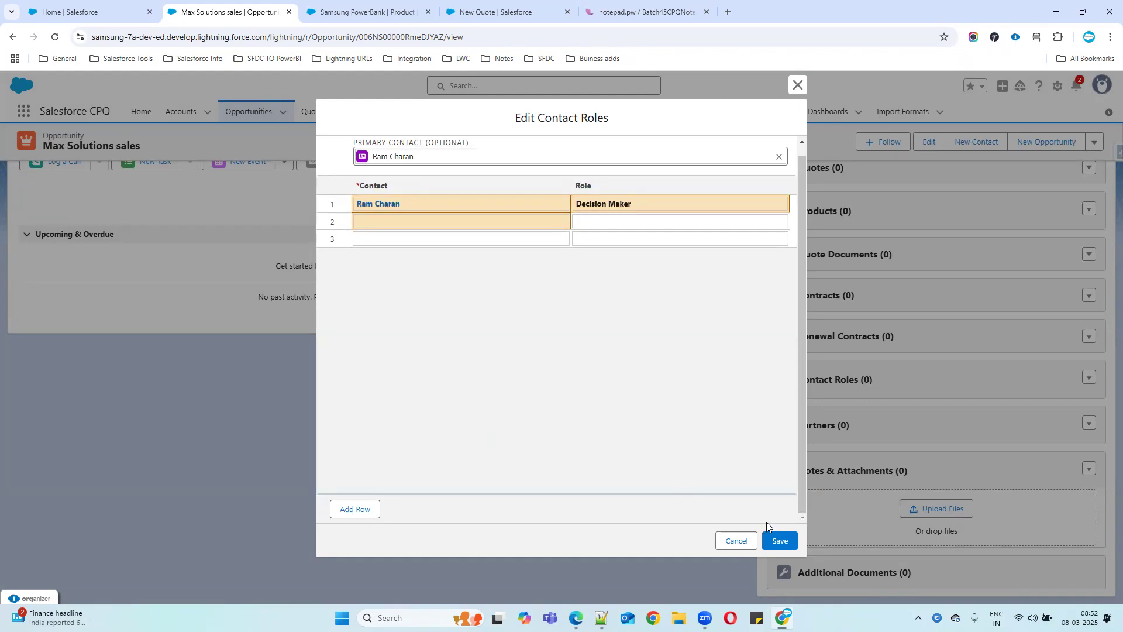
click(789, 543)
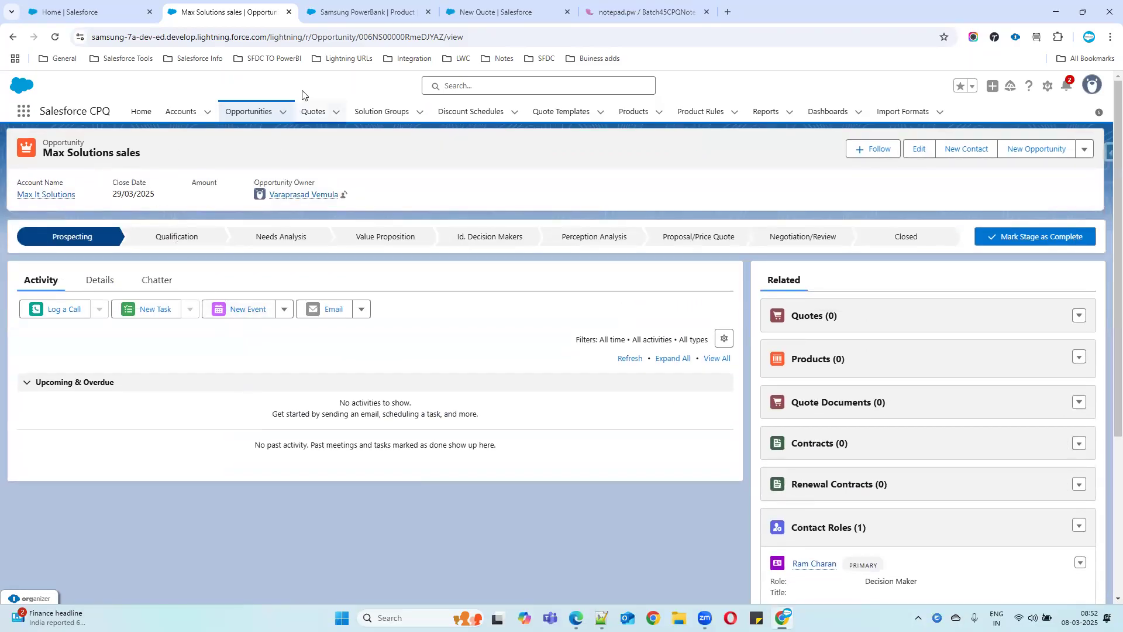
Start a new quote from the opportunity and examine which fields the form offers and whether any are prefilled.
click(1079, 315)
click(1053, 336)
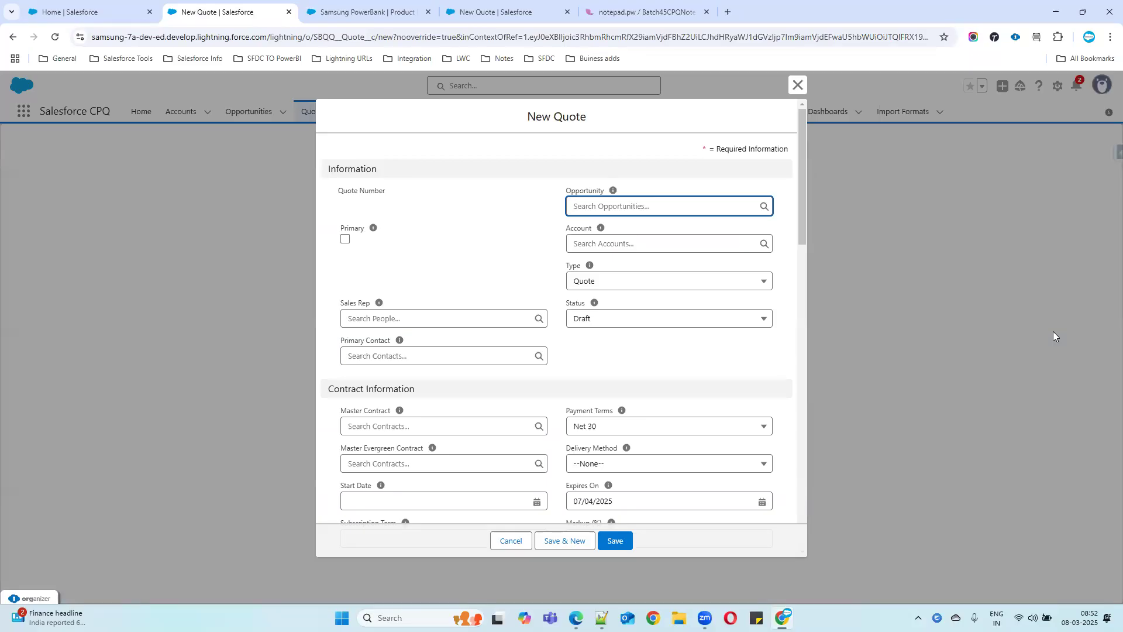
scroll(655, 330, down, 8)
scroll(653, 337, down, 6)
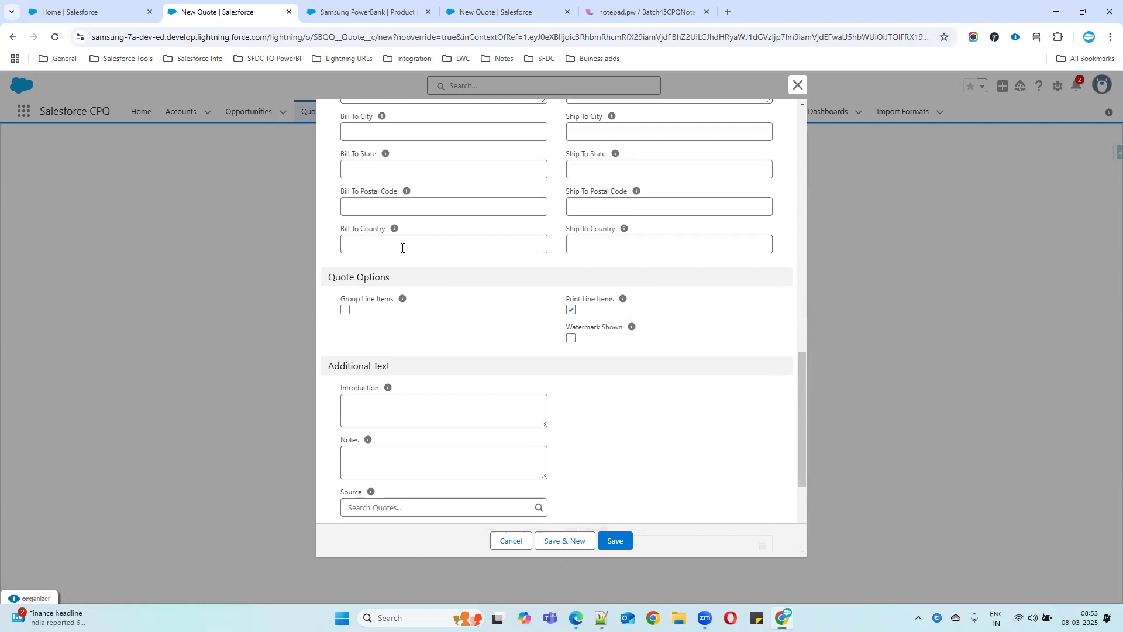
scroll(669, 264, up, 7)
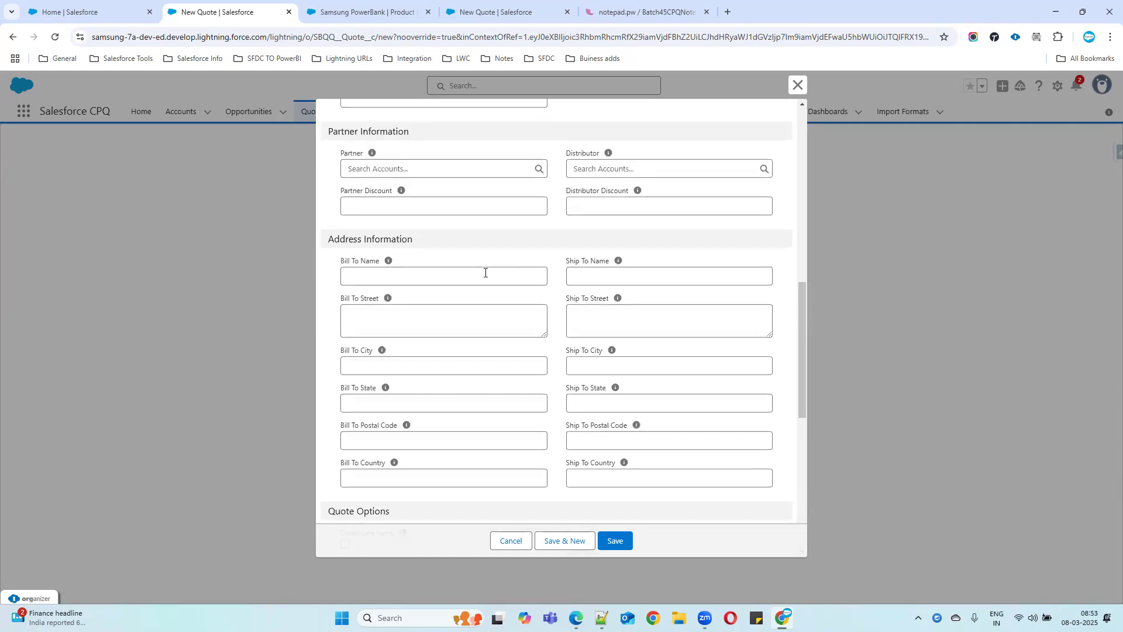
scroll(482, 272, up, 7)
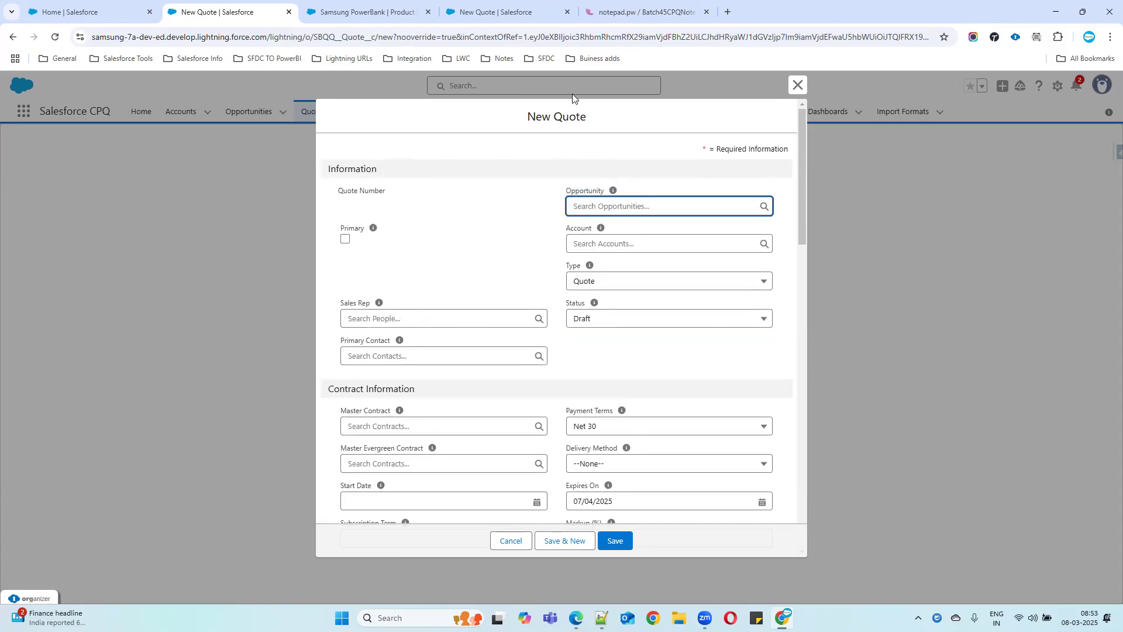
Find the installed packages in Salesforce Setup by searching for "packag", and open the configuration settings of the Salesforce CPQ package.
click(85, 10)
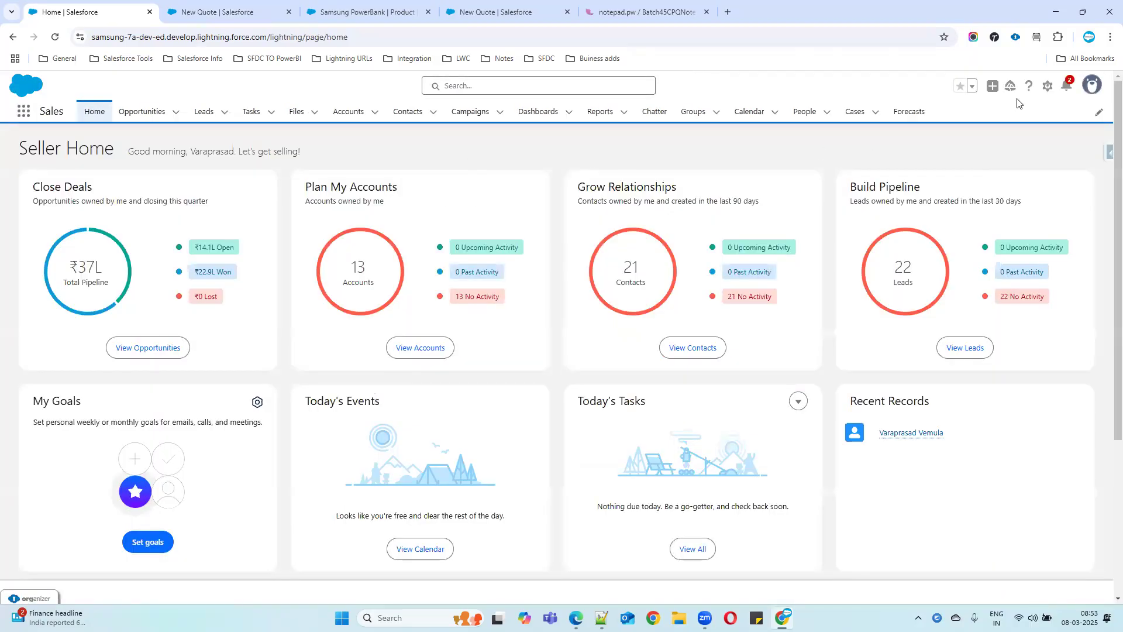
click(1047, 86)
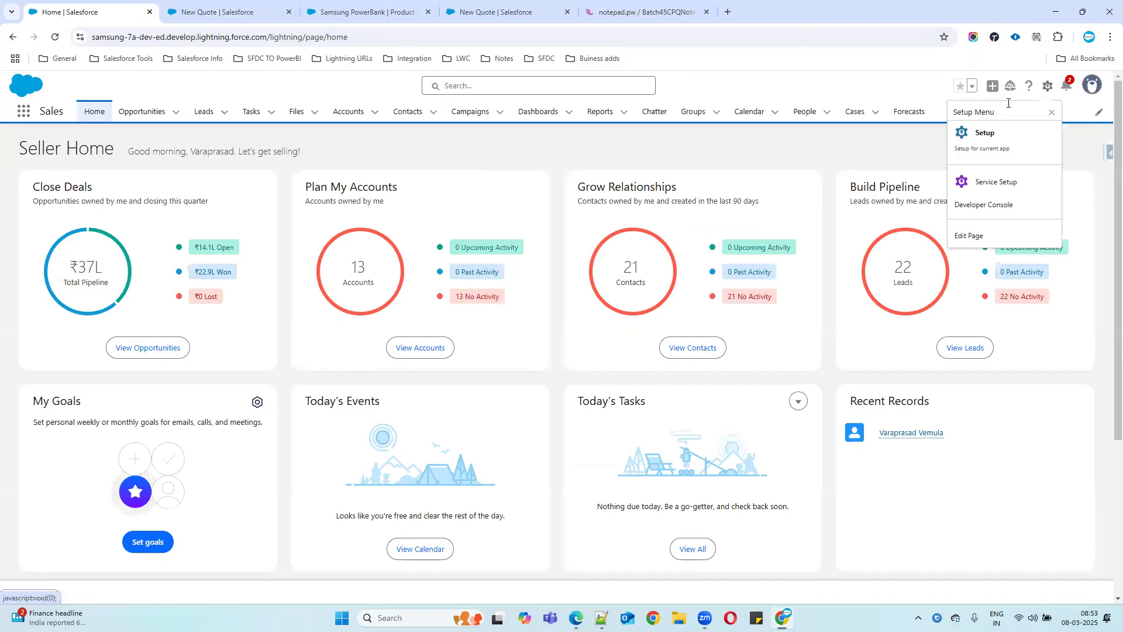
click(979, 135)
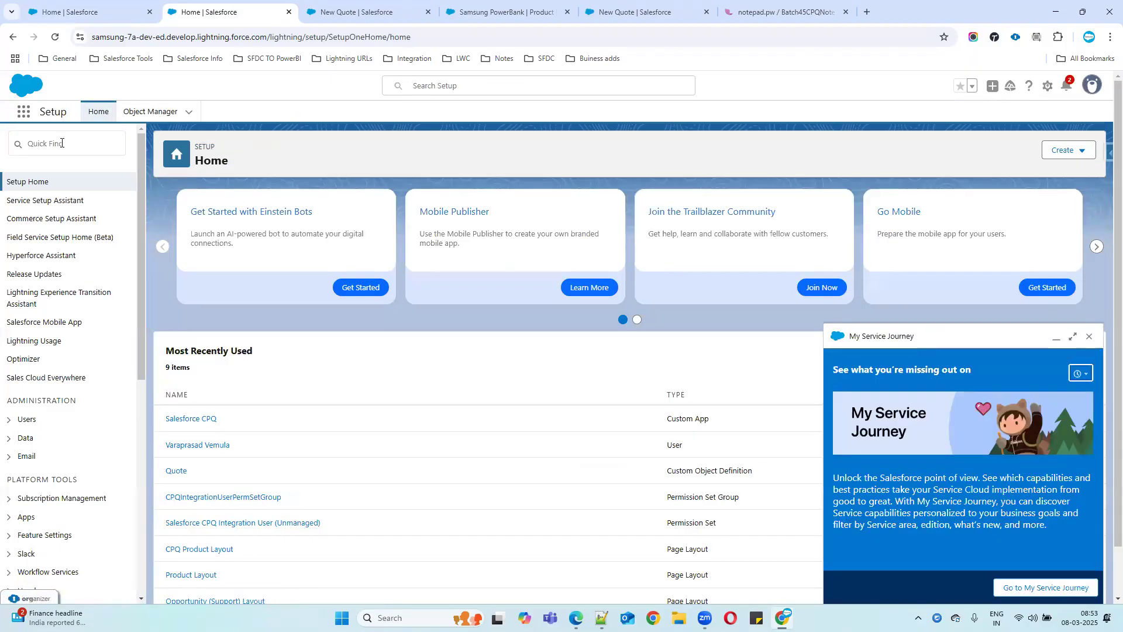
click(104, 141)
text(packag)
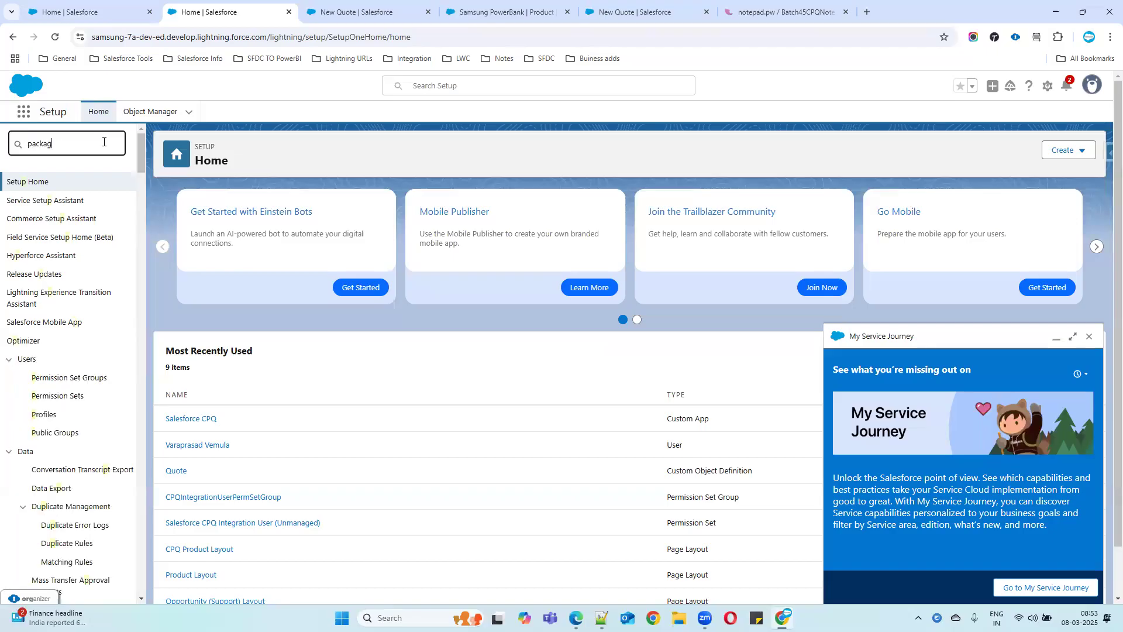
click(77, 220)
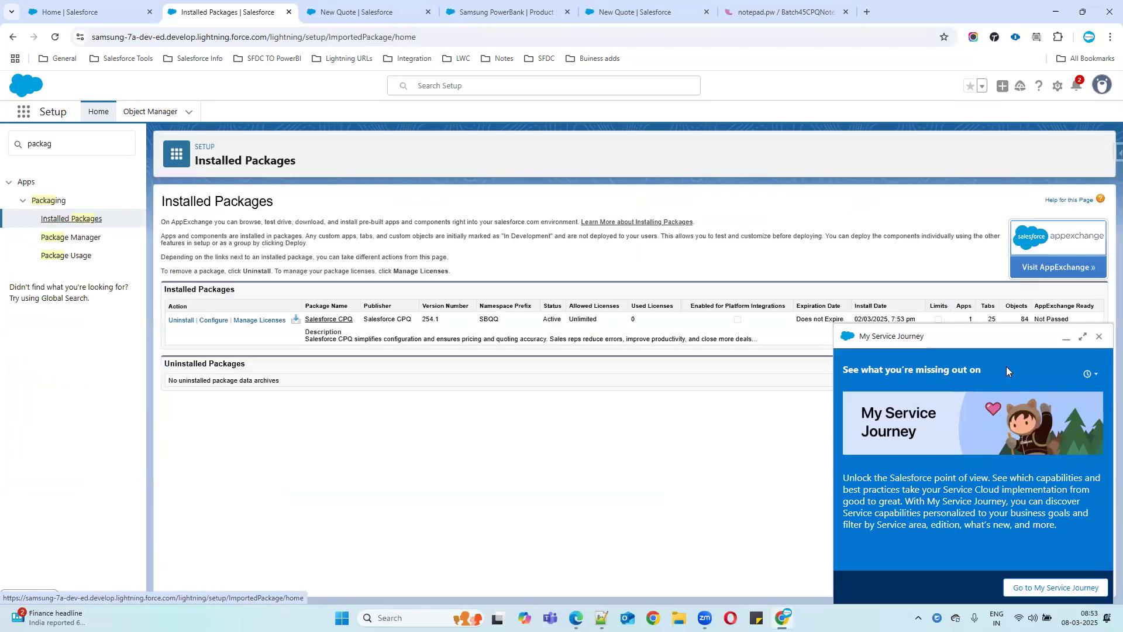
click(1097, 338)
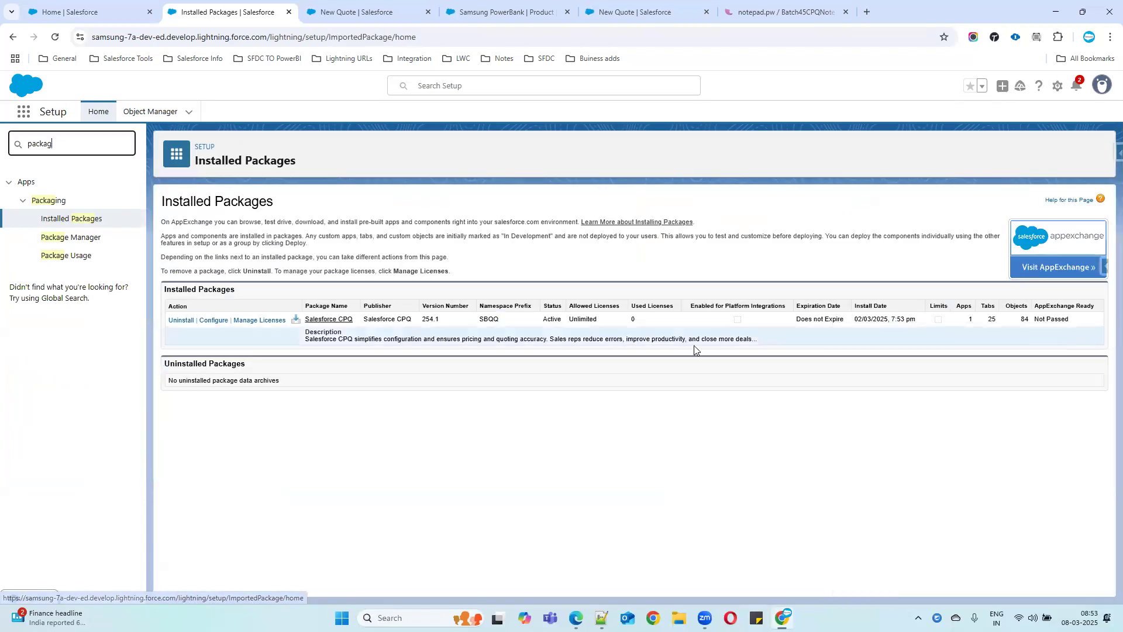
click(213, 320)
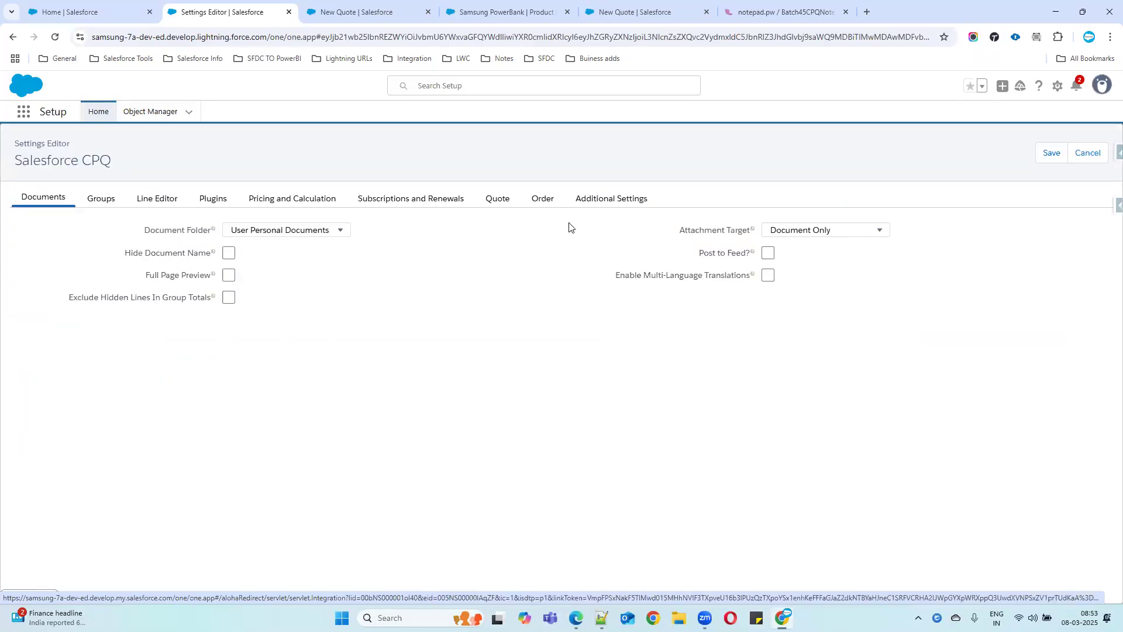
Examine the quote settings of the Salesforce CPQ package, especially Disable Quote Address Defaulting and Disable Quote Contact Defaulting.
click(501, 202)
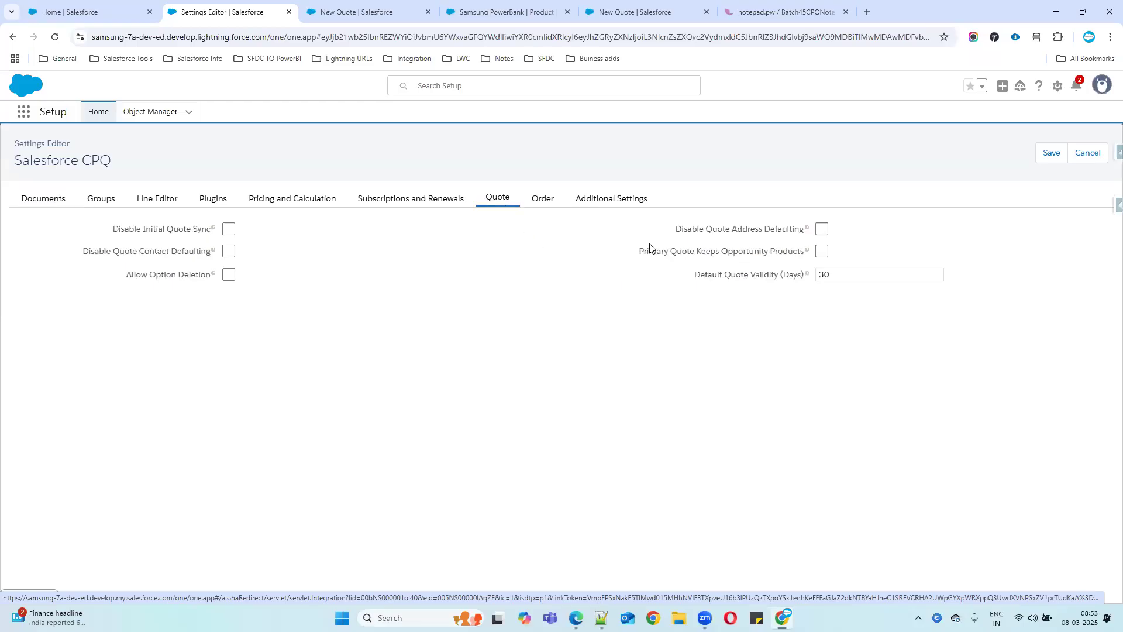
drag(675, 230, 822, 231)
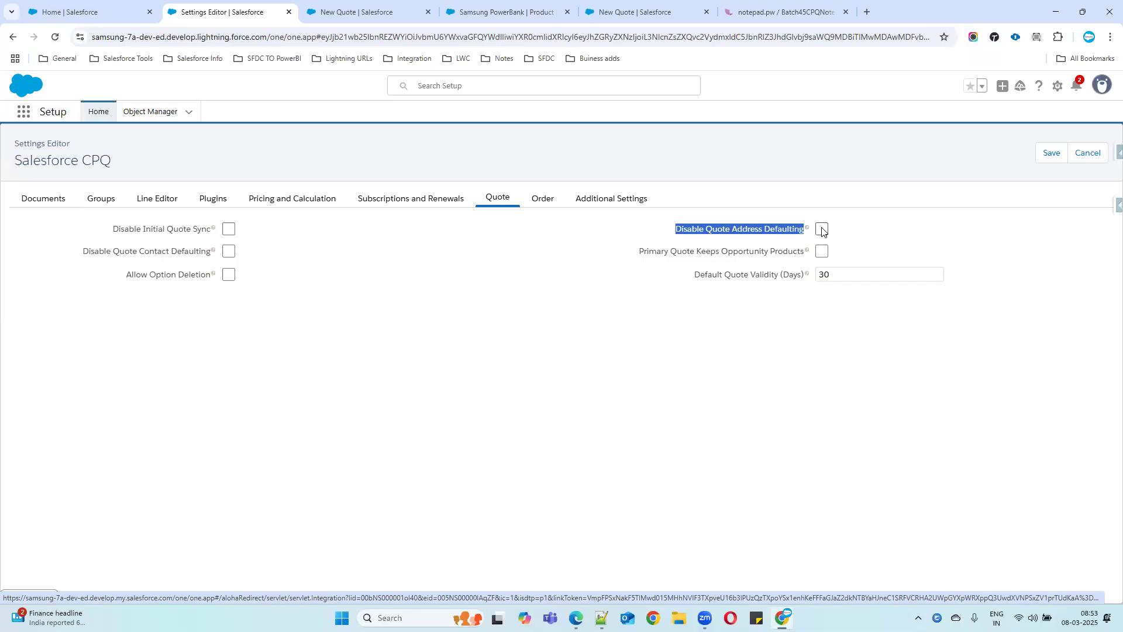
click(822, 230)
click(821, 230)
drag(81, 253, 227, 256)
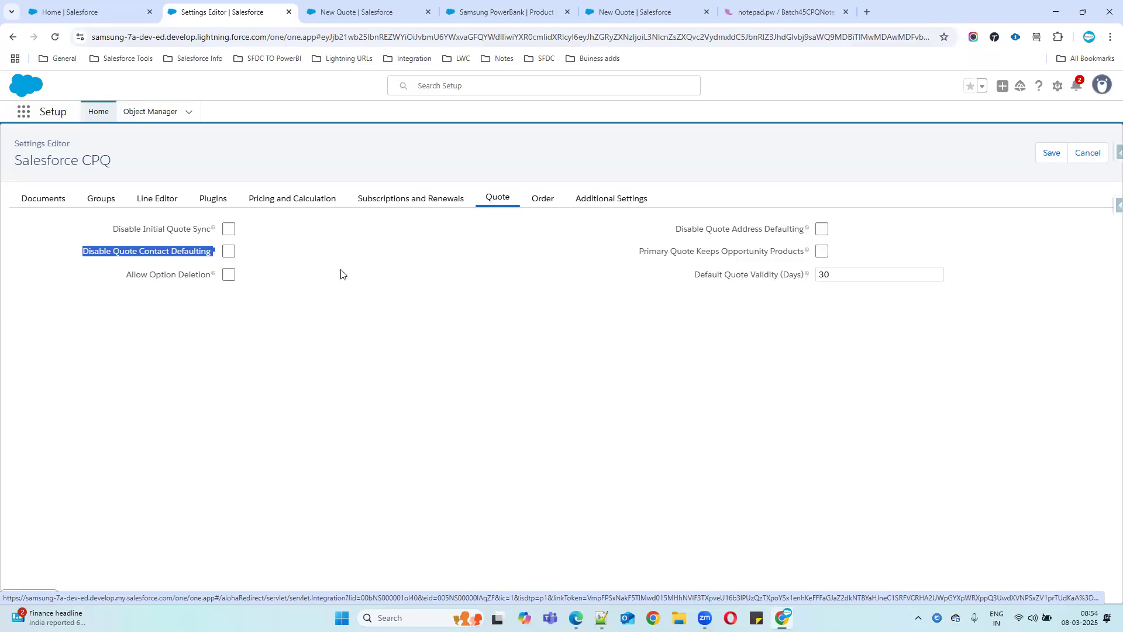
click(394, 290)
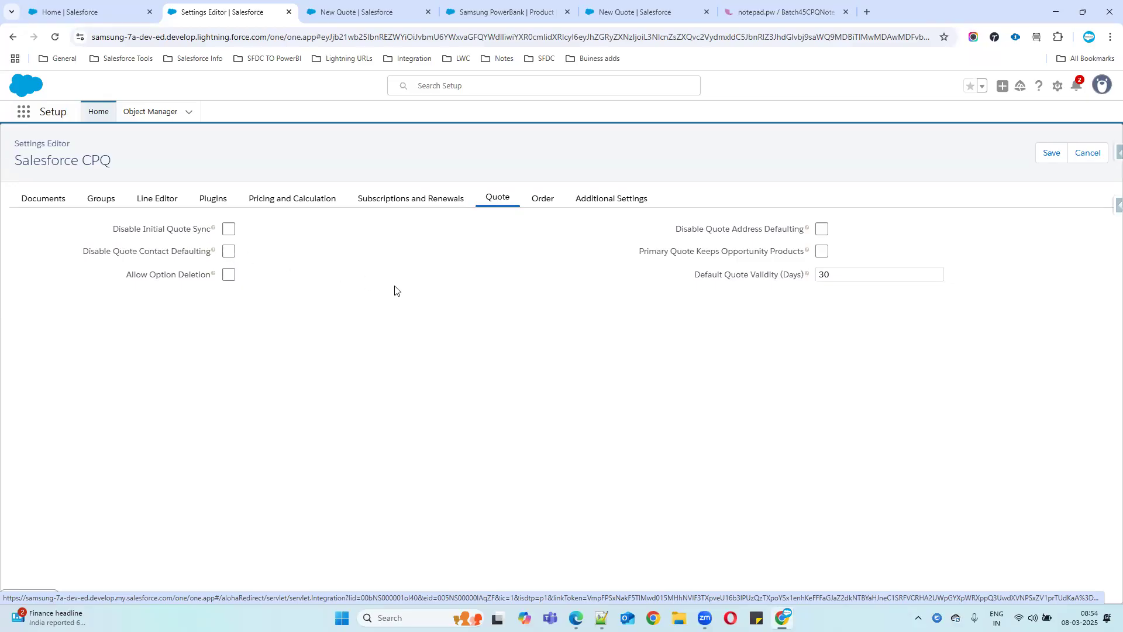
drag(75, 254, 238, 256)
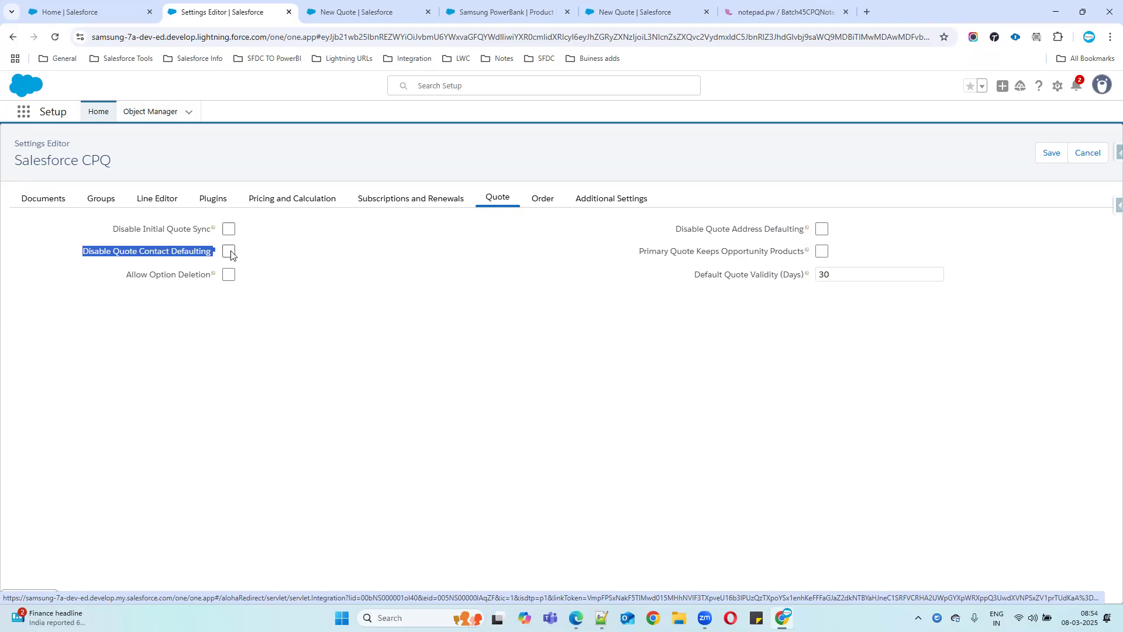
Check the open New Quote form for prefilled sales rep, primary contact and address values, and discard the form.
click(609, 15)
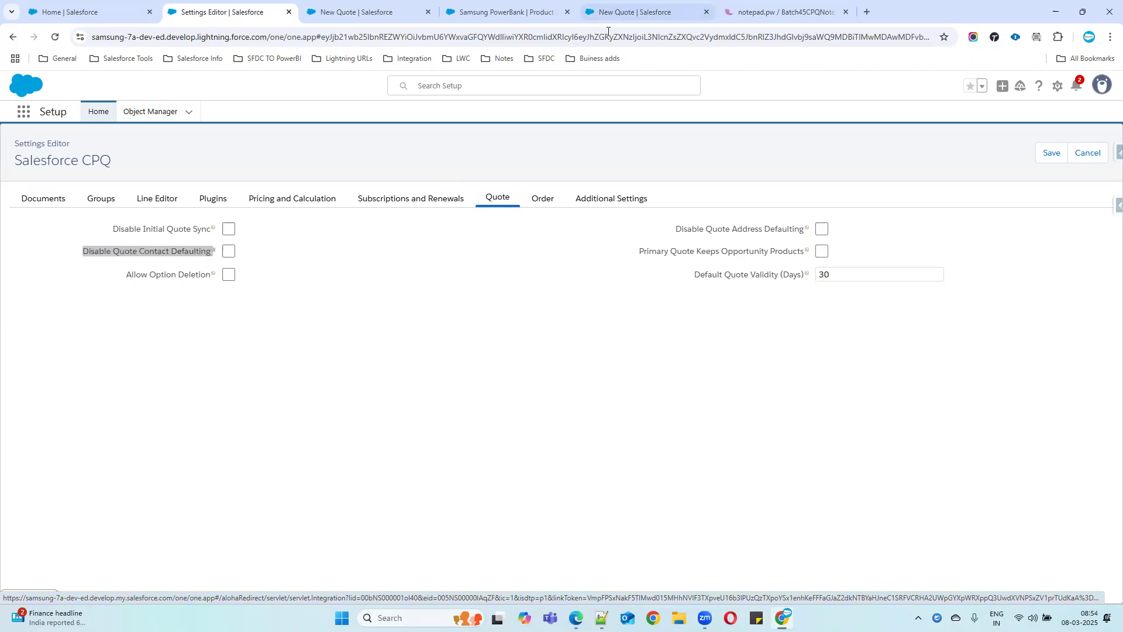
click(629, 13)
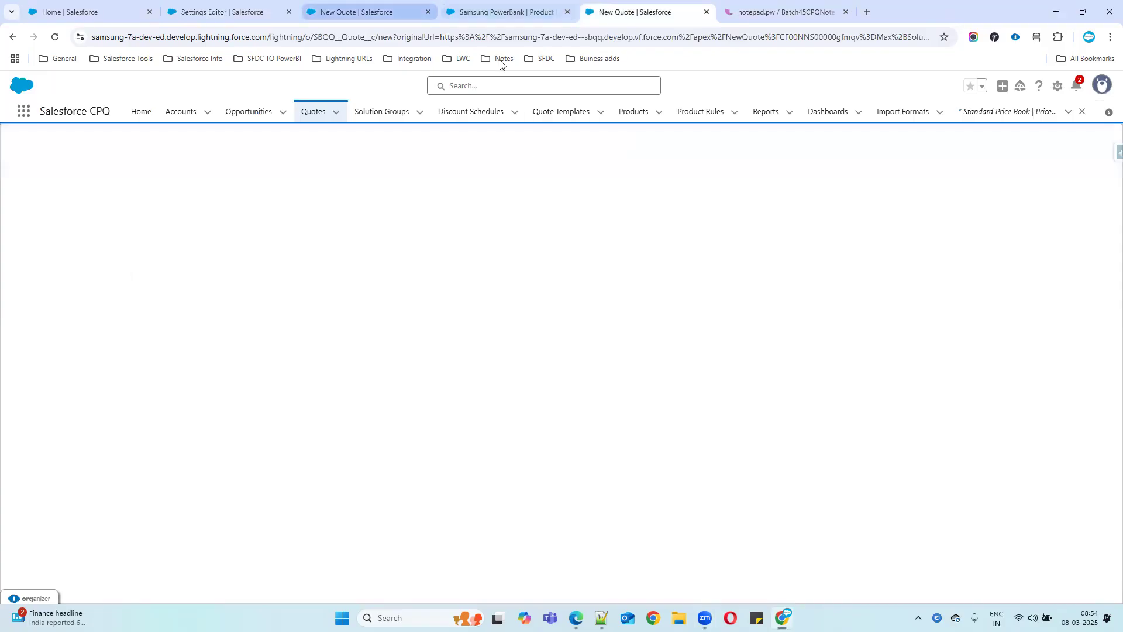
click(372, 12)
click(358, 316)
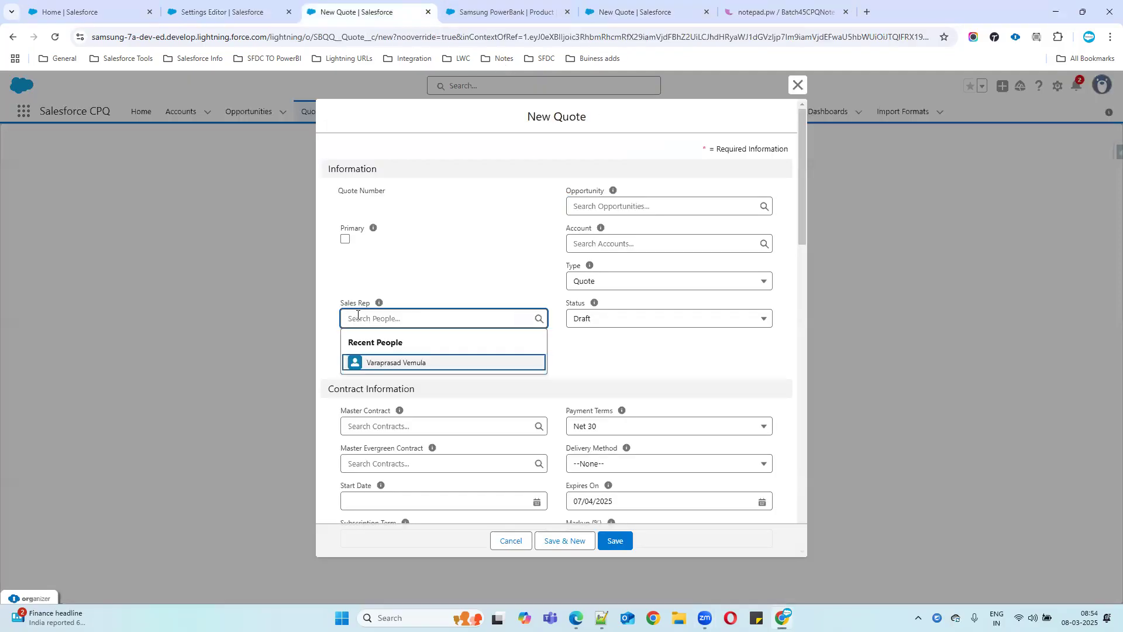
click(418, 359)
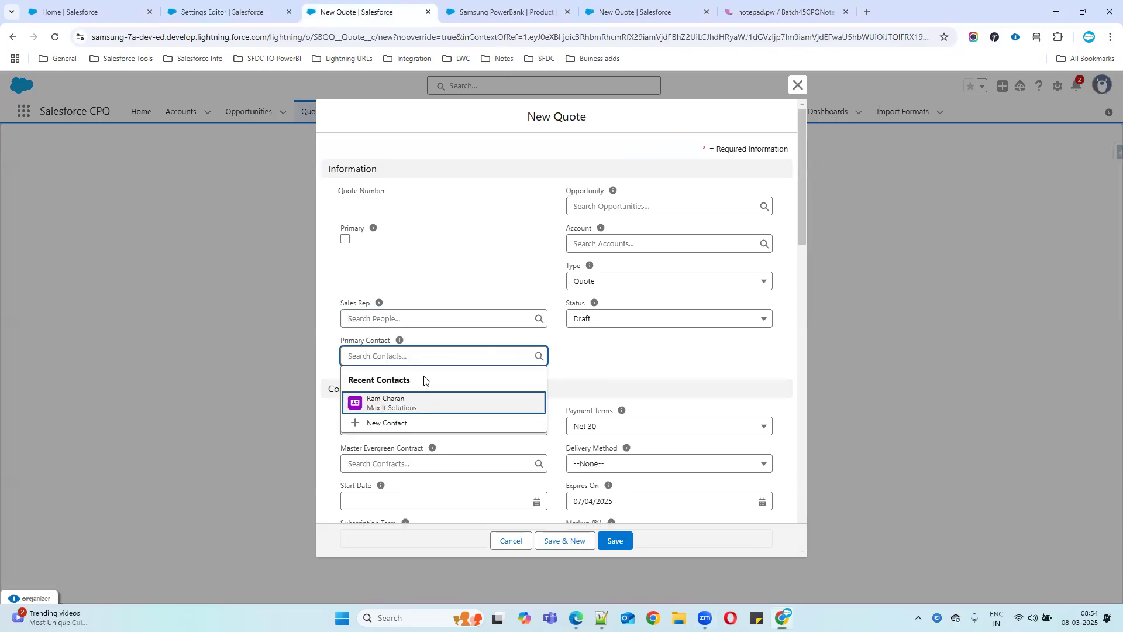
click(589, 360)
scroll(589, 359, down, 10)
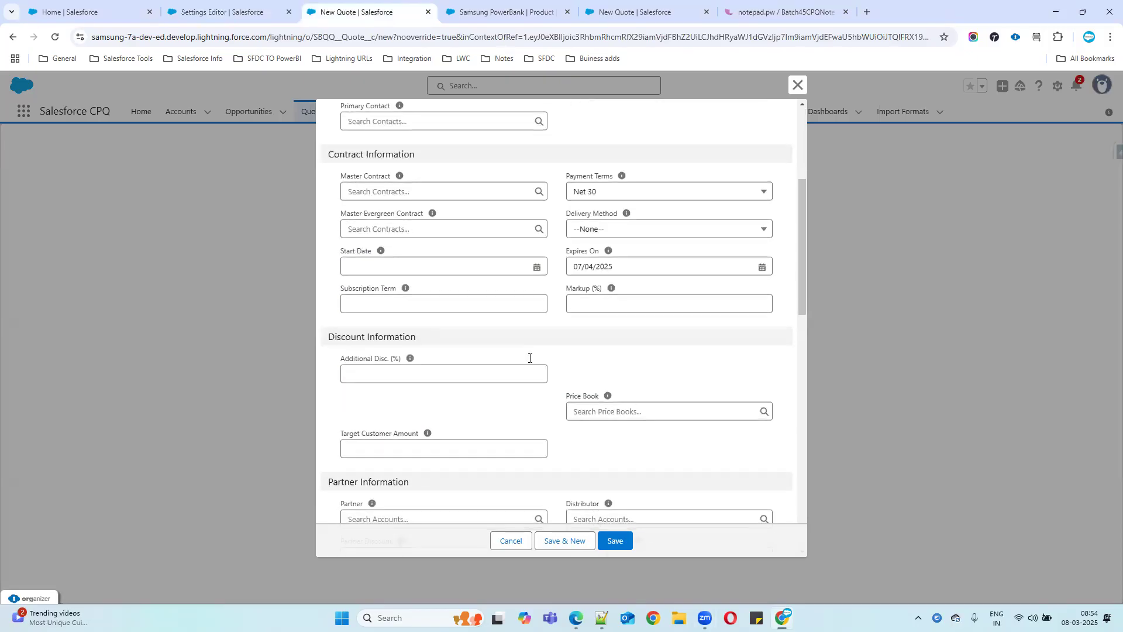
scroll(360, 416, down, 1)
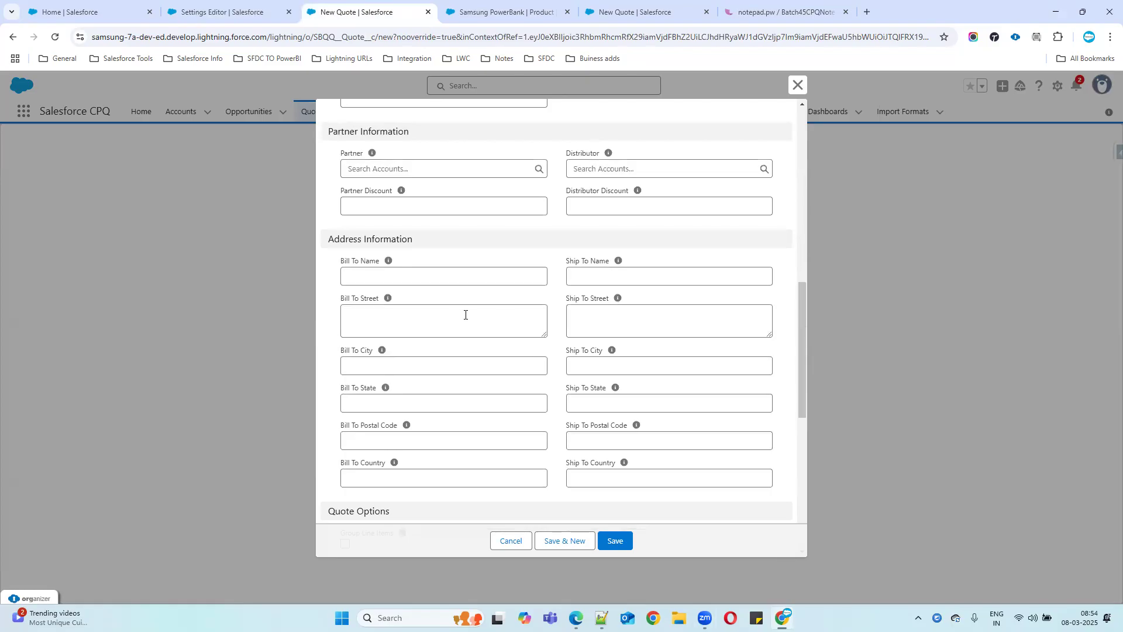
scroll(628, 395, down, 2)
scroll(627, 396, down, 5)
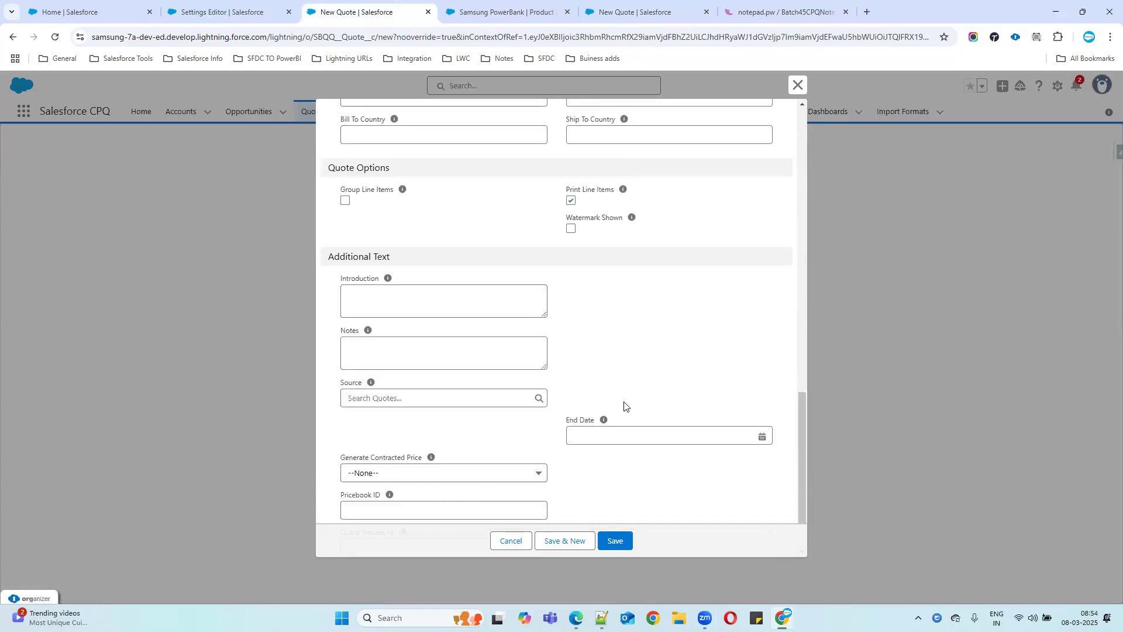
click(510, 541)
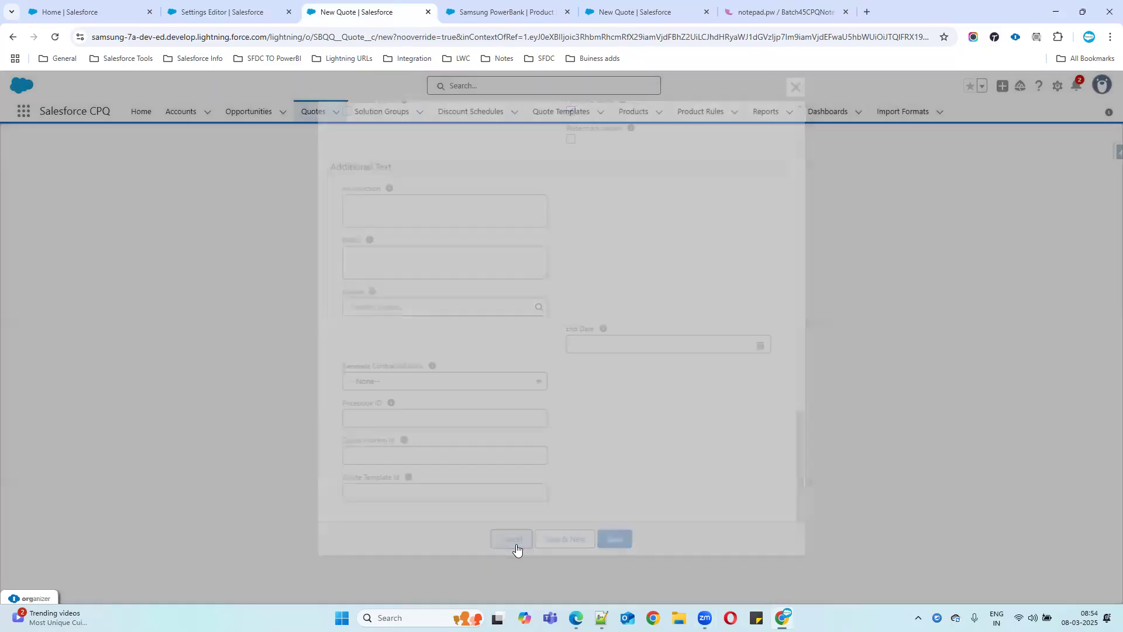
Open the Max Solutions sales opportunity and start a new quote from its related quotes.
click(246, 113)
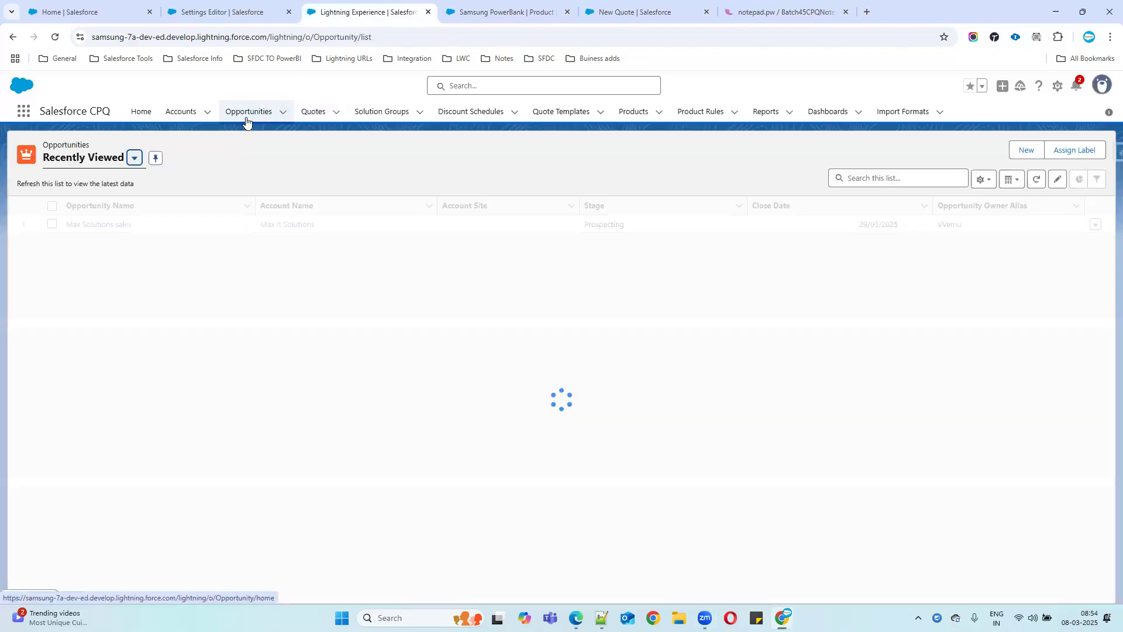
click(100, 225)
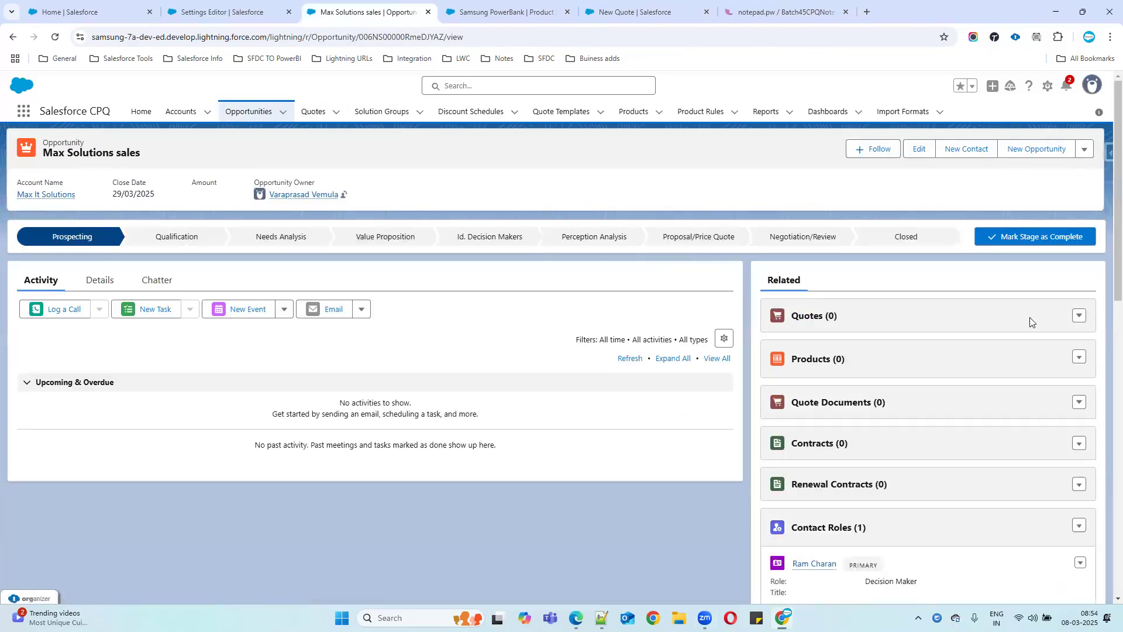
click(1079, 316)
click(1044, 334)
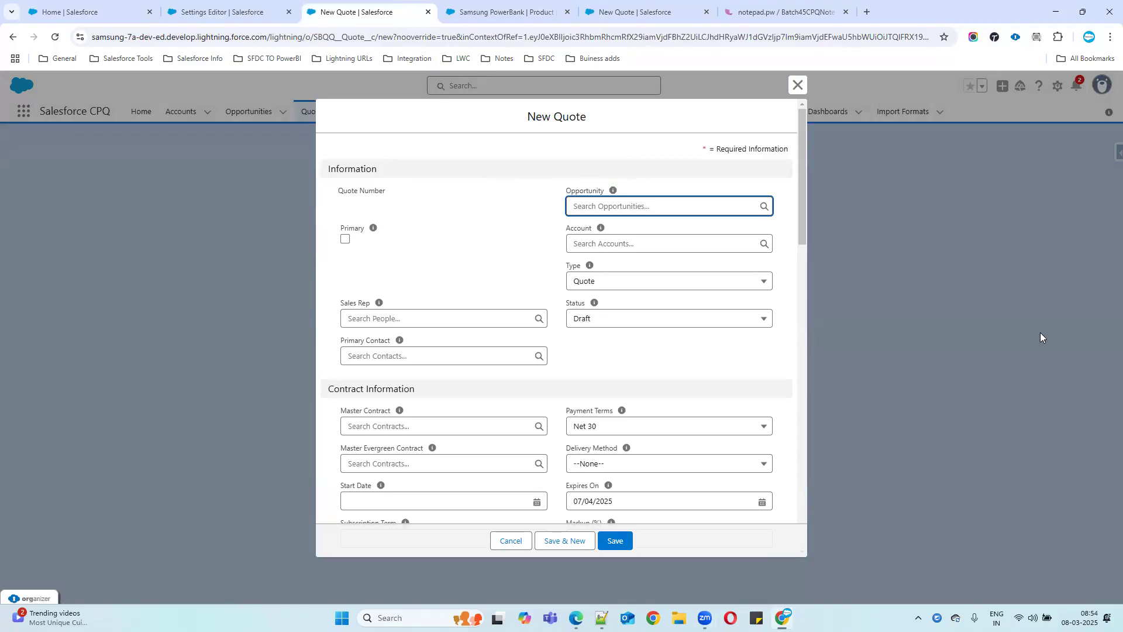
Set the new quote's account to Max It Solutions and its opportunity to Max Solutions sales.
click(649, 245)
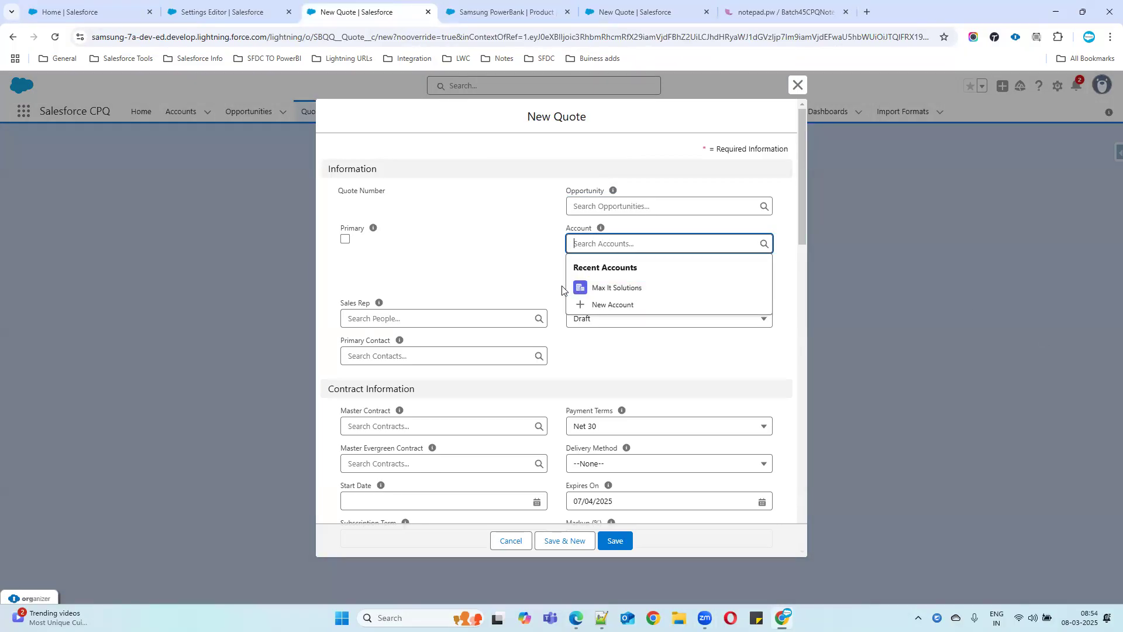
click(634, 286)
click(632, 205)
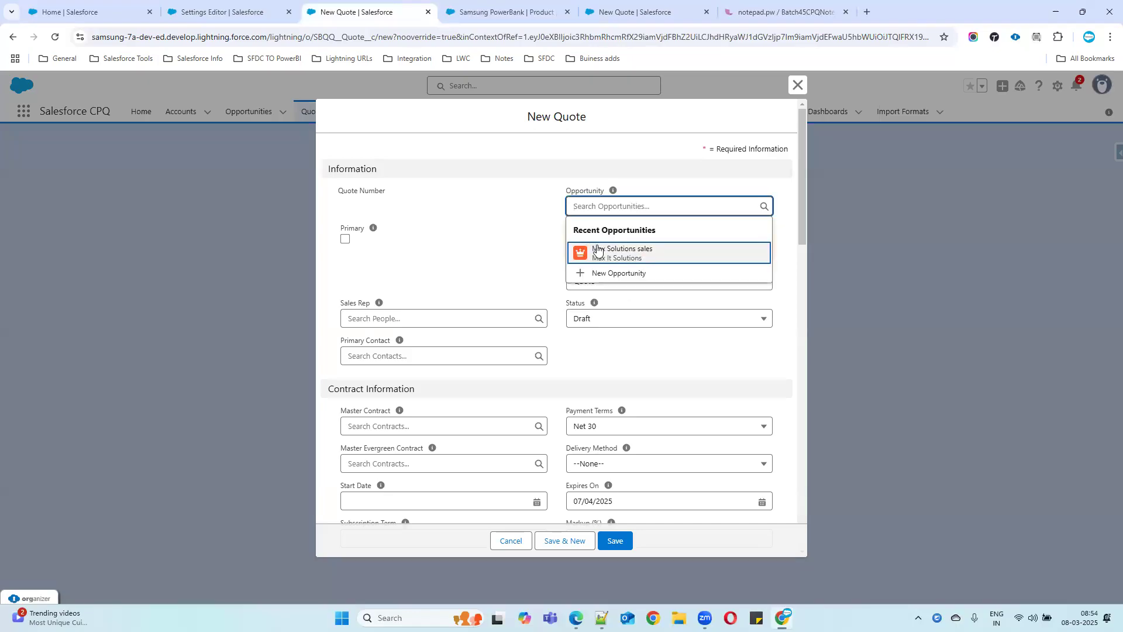
click(728, 252)
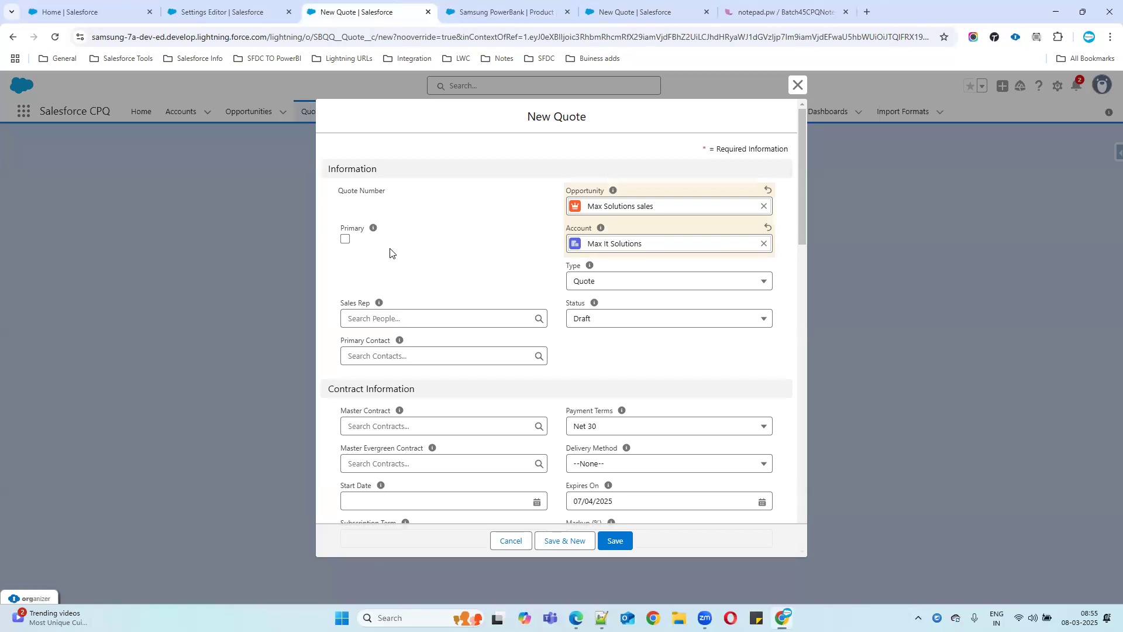
Compare the new quote's Expires On date with the Default Quote Validity (Days) value in the CPQ package settings.
scroll(459, 364, down, 1)
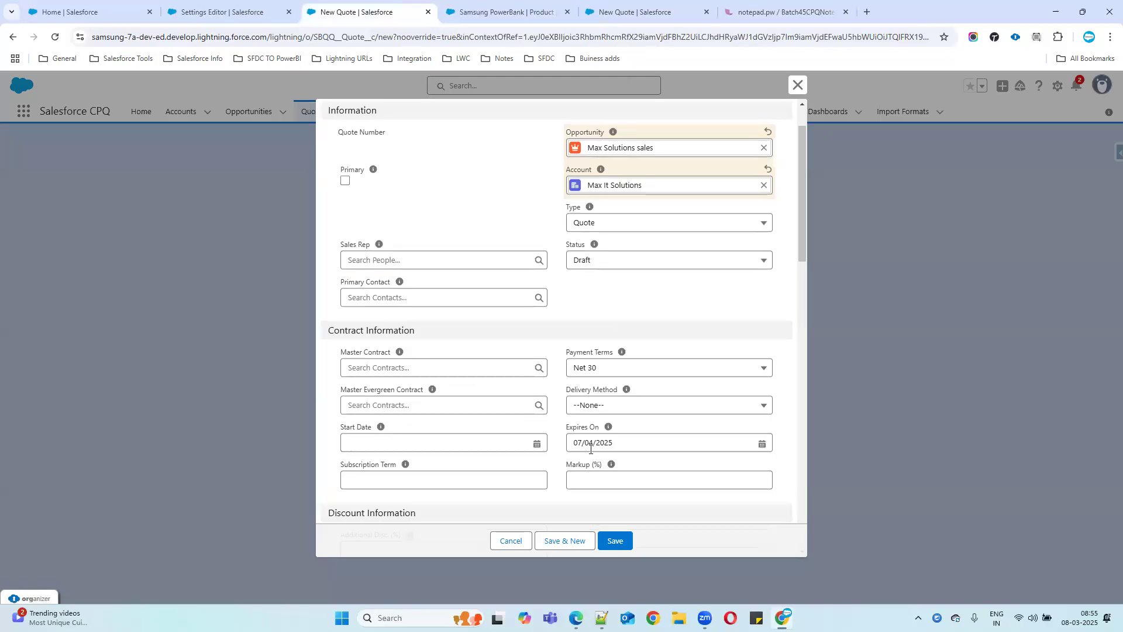
drag(622, 441, 568, 441)
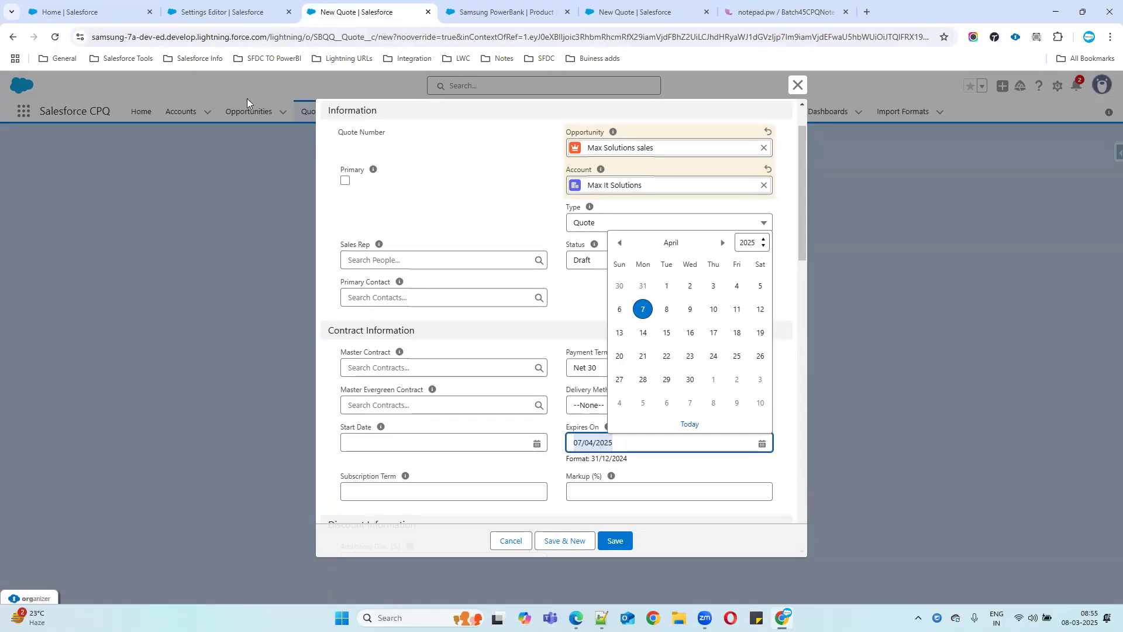
key(ctrl+shift+Tab)
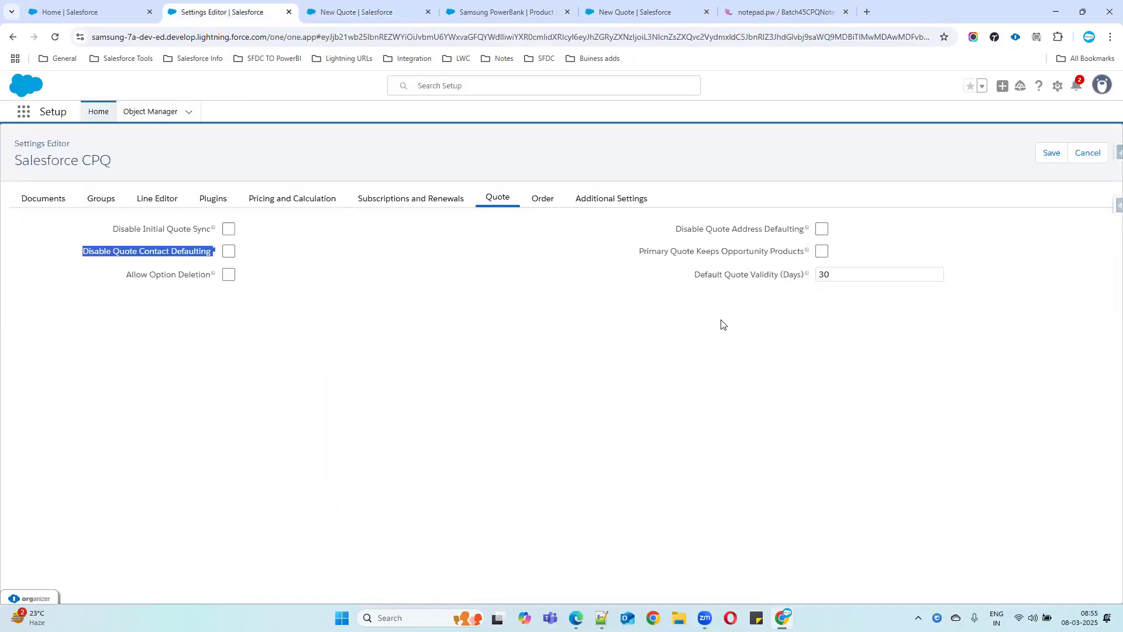
drag(697, 277, 818, 276)
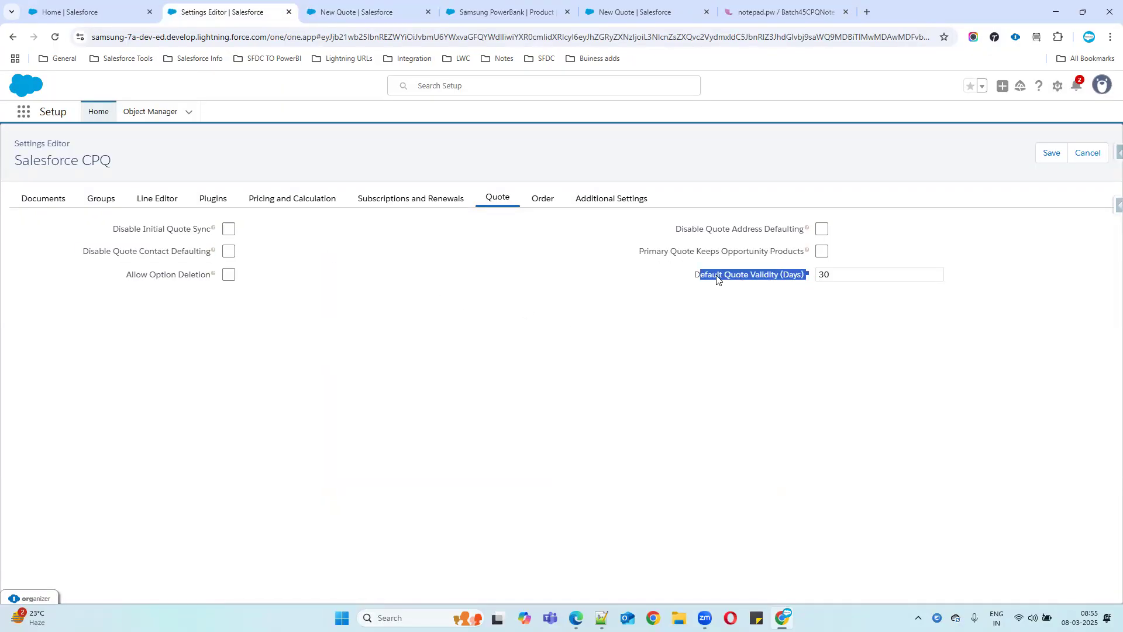
drag(693, 279, 824, 277)
click(868, 332)
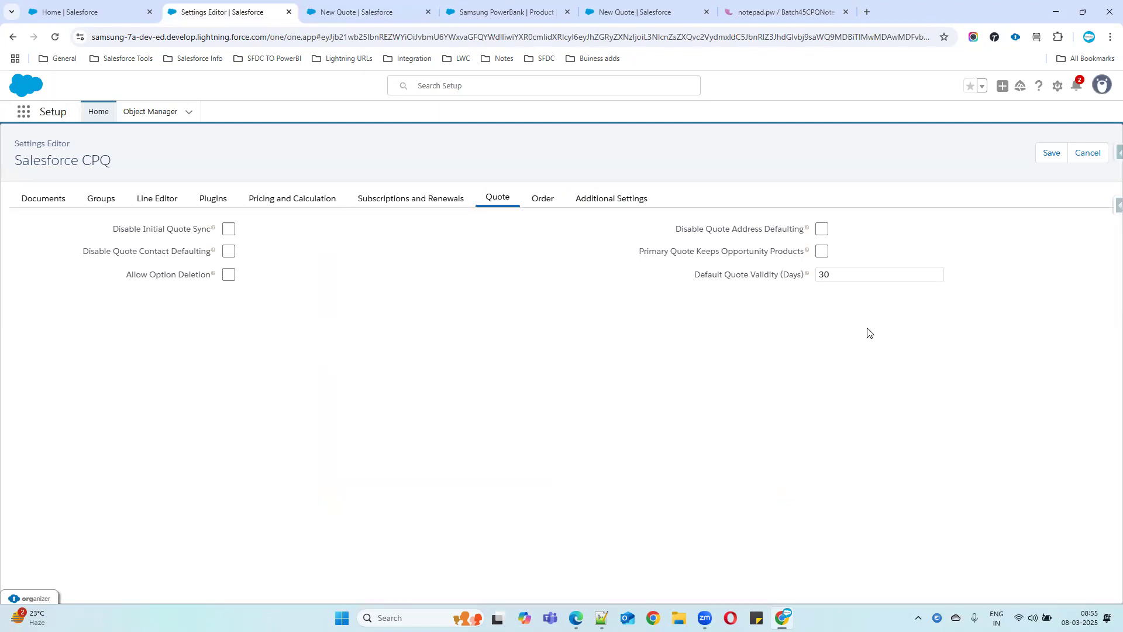
drag(833, 275, 802, 280)
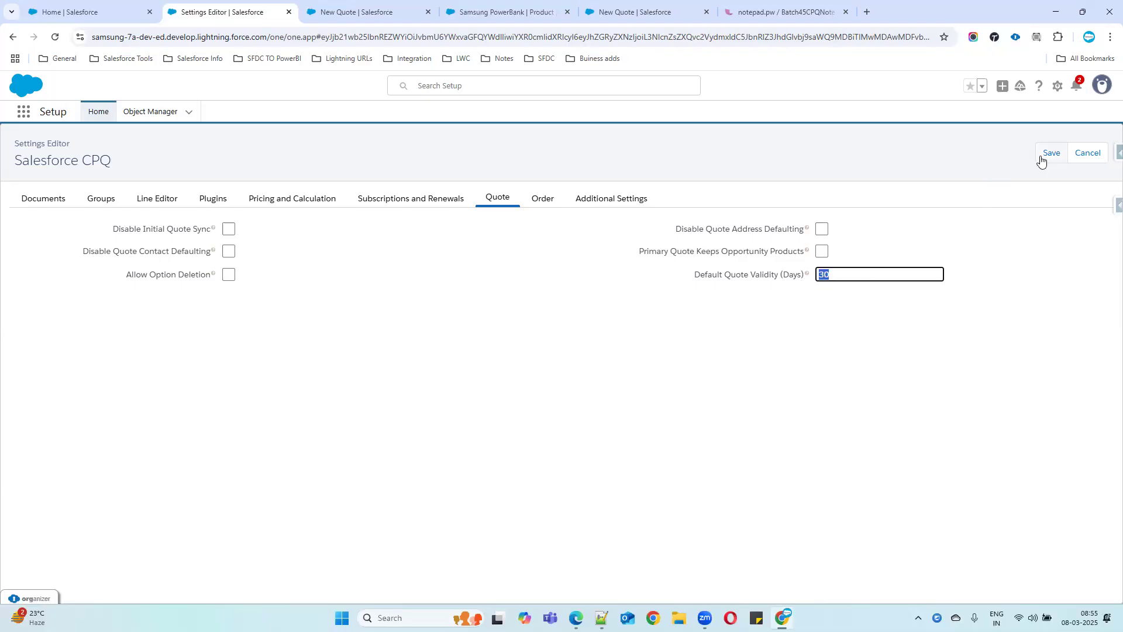
drag(697, 273, 970, 274)
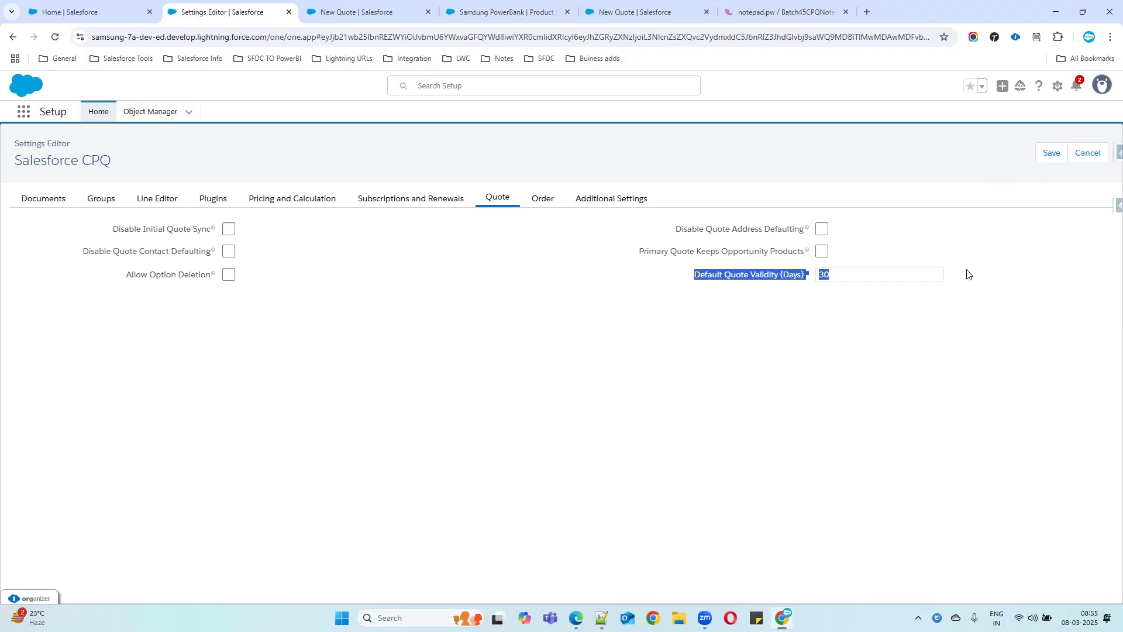
click(684, 283)
drag(694, 273, 1020, 281)
Return to the New Quote form, review its remaining fields and save the quote.
key(ctrl+Tab)
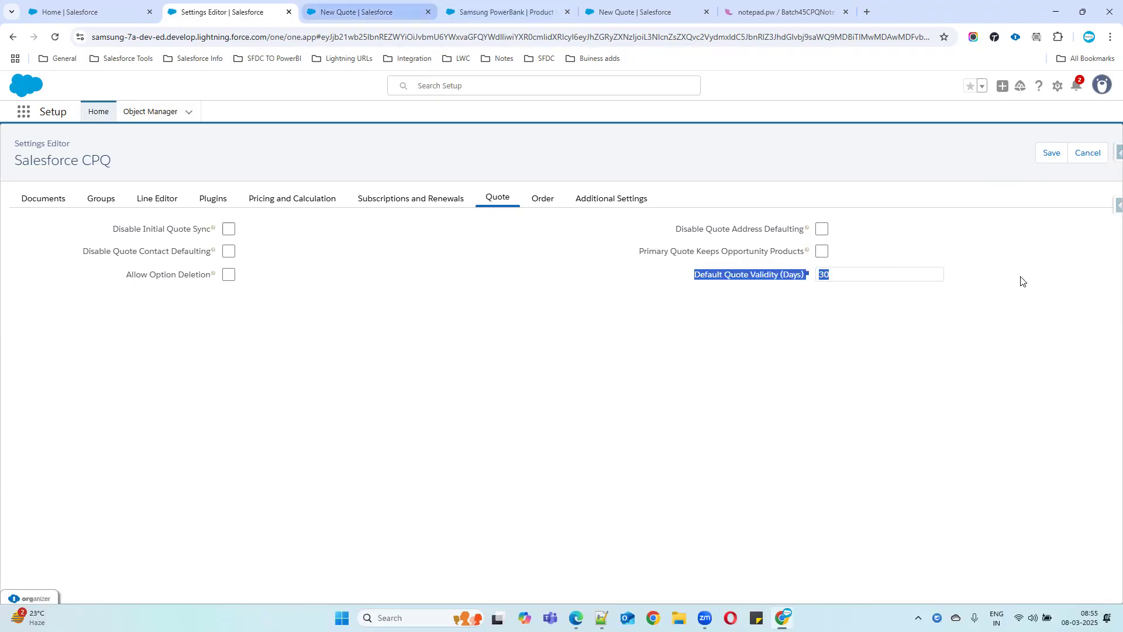
click(696, 320)
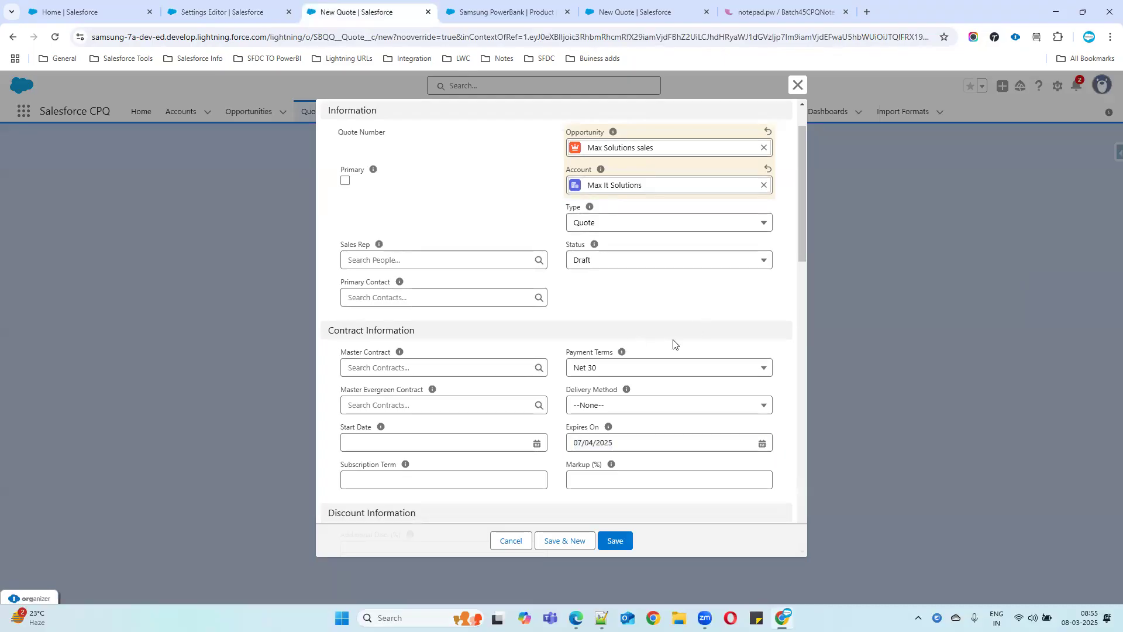
scroll(676, 344, down, 3)
scroll(726, 331, down, 15)
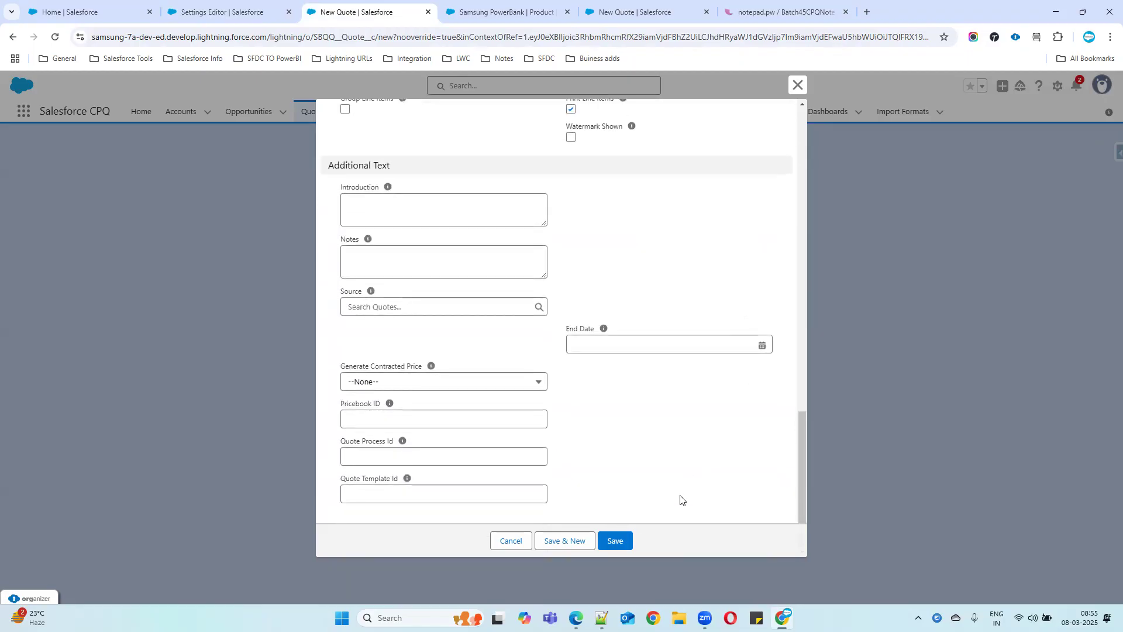
click(622, 540)
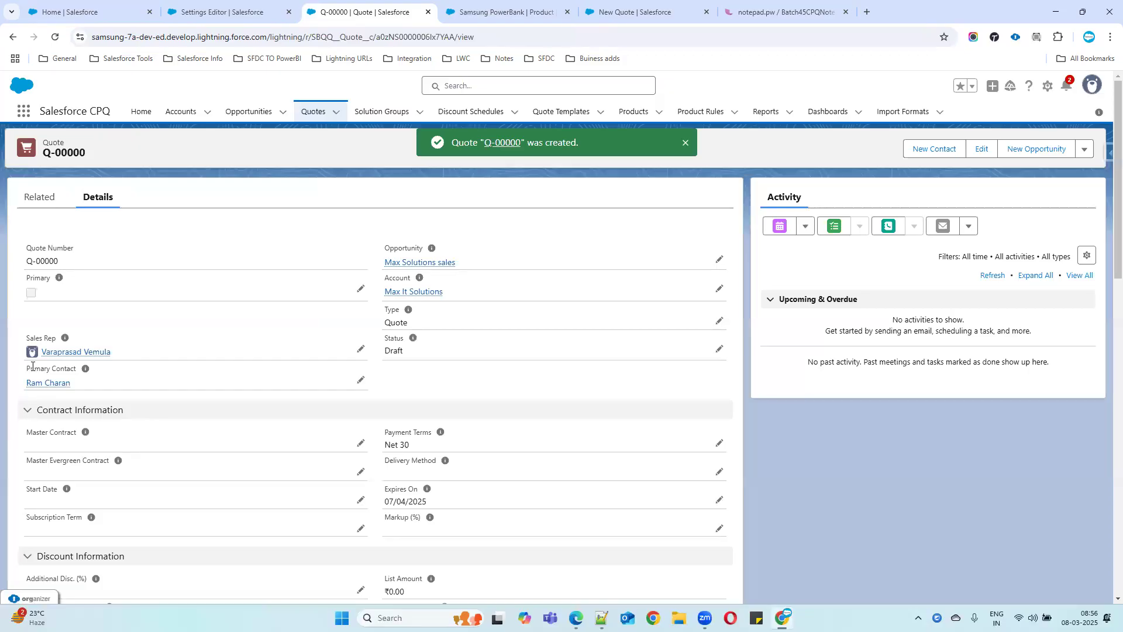
Examine the saved quote's details, checking the primary contact and the bill-to and ship-to address fields.
drag(26, 364, 111, 382)
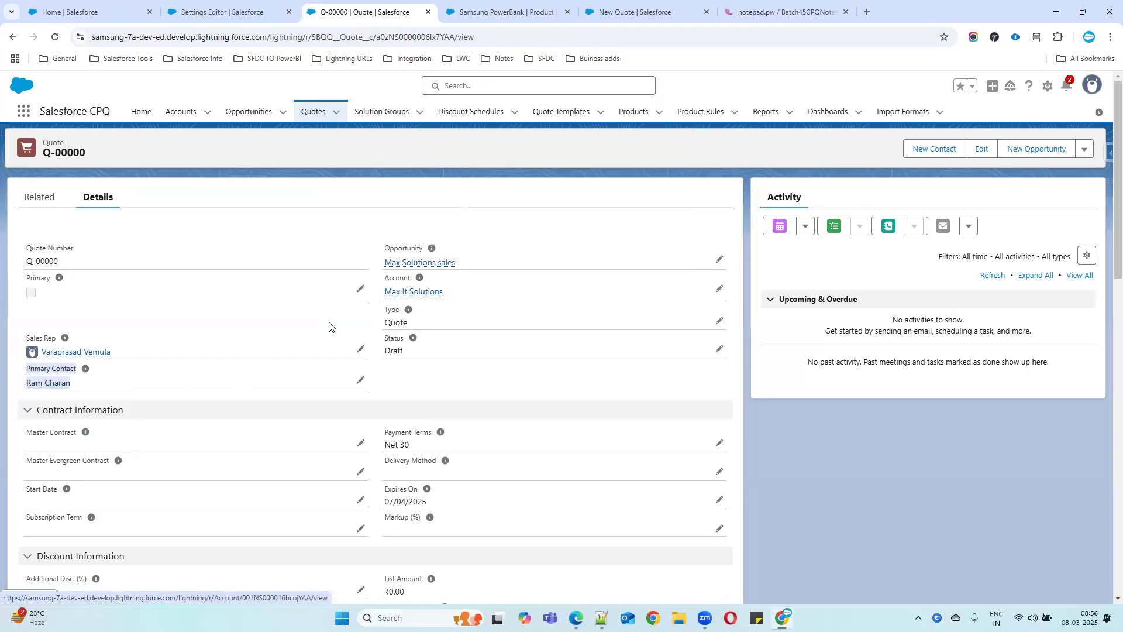
scroll(287, 456, down, 3)
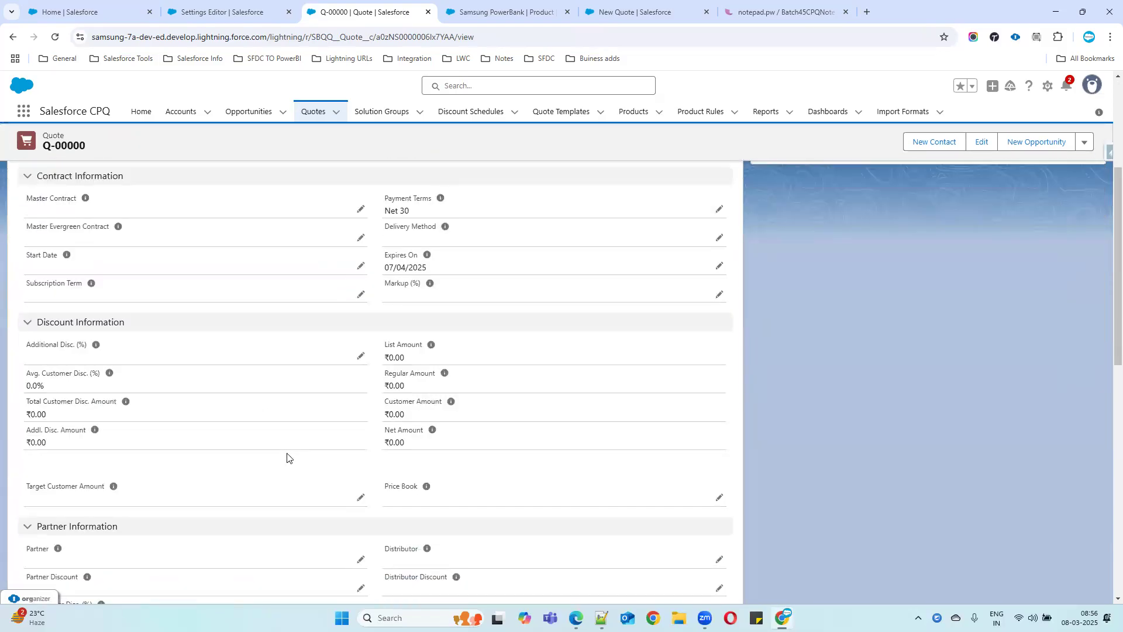
scroll(351, 461, down, 6)
drag(26, 313, 661, 459)
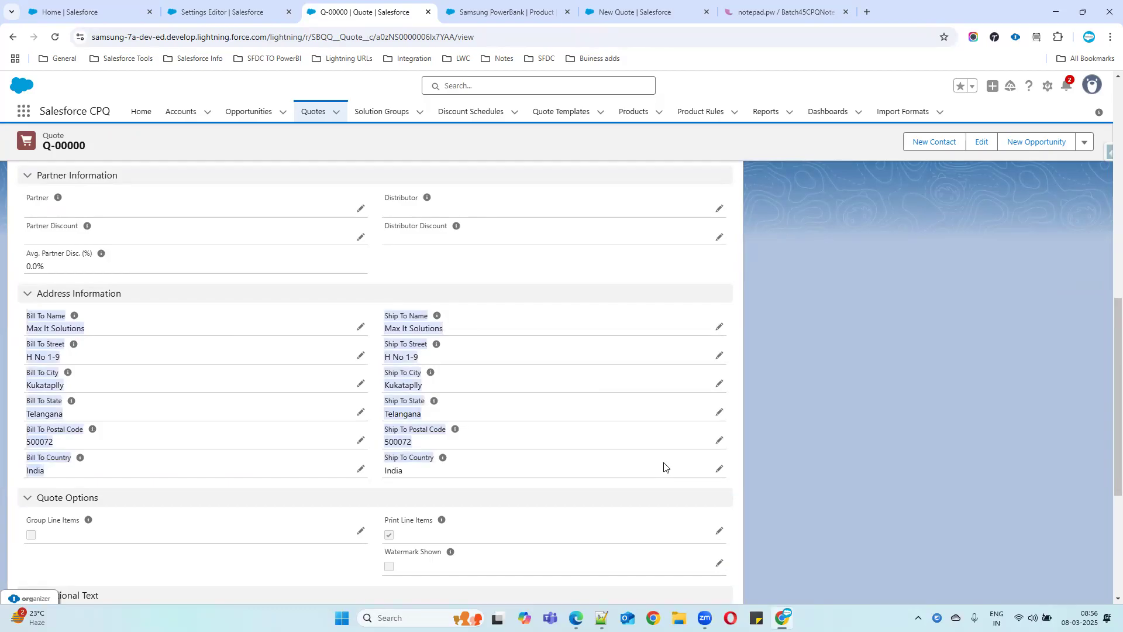
scroll(593, 393, up, 12)
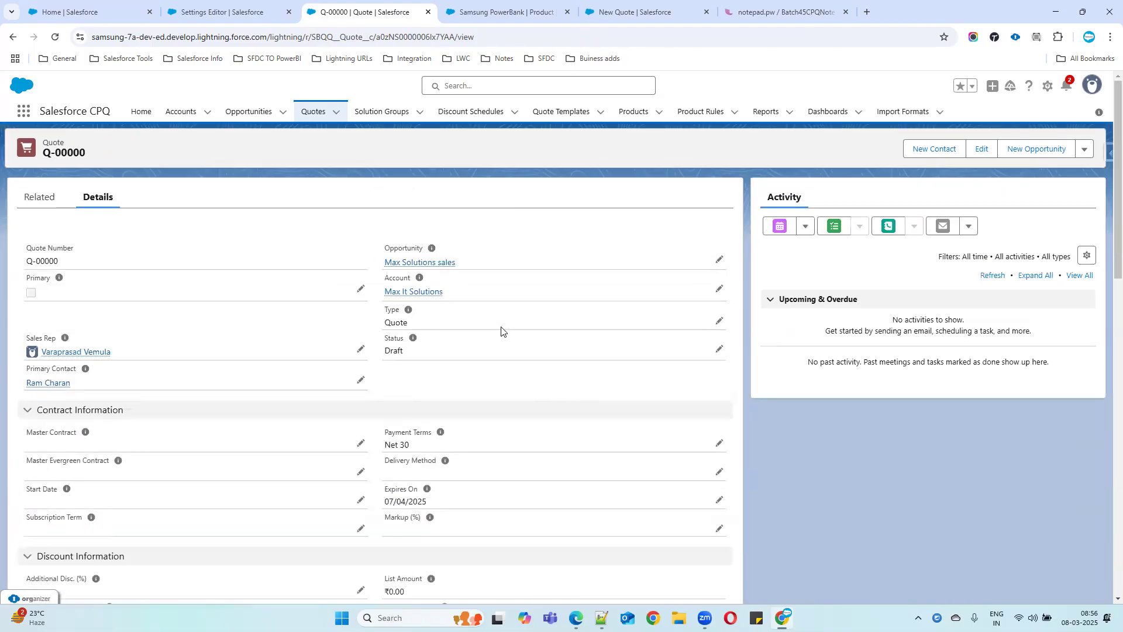
scroll(541, 398, down, 10)
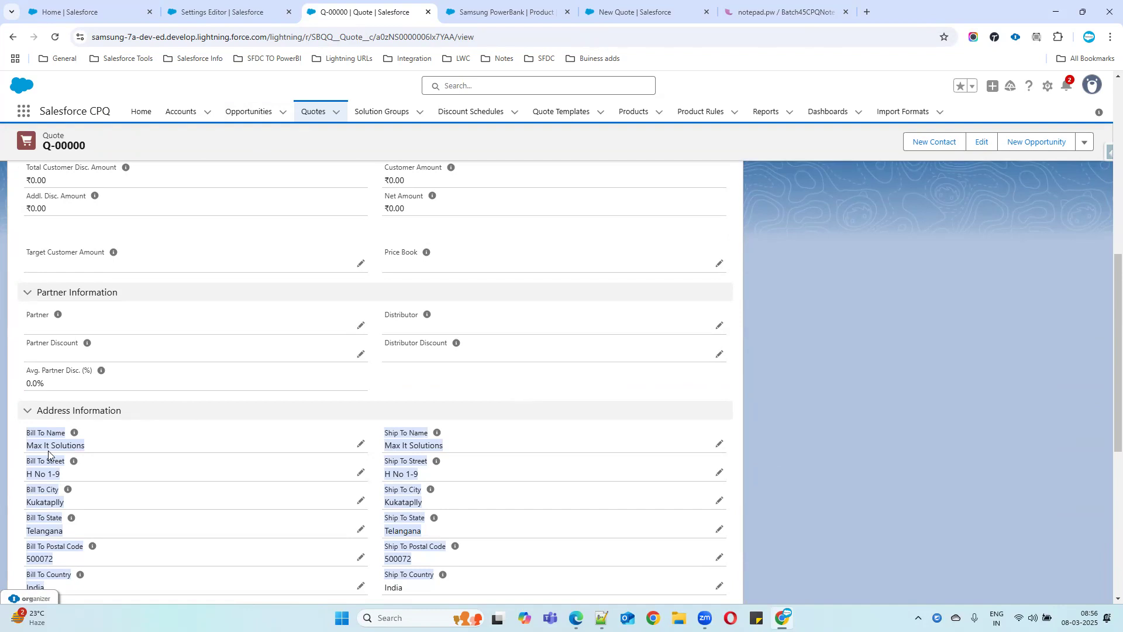
Return to the CPQ package settings and enable Disable Quote Contact Defaulting and Disable Quote Address Defaulting.
scroll(87, 468, down, 1)
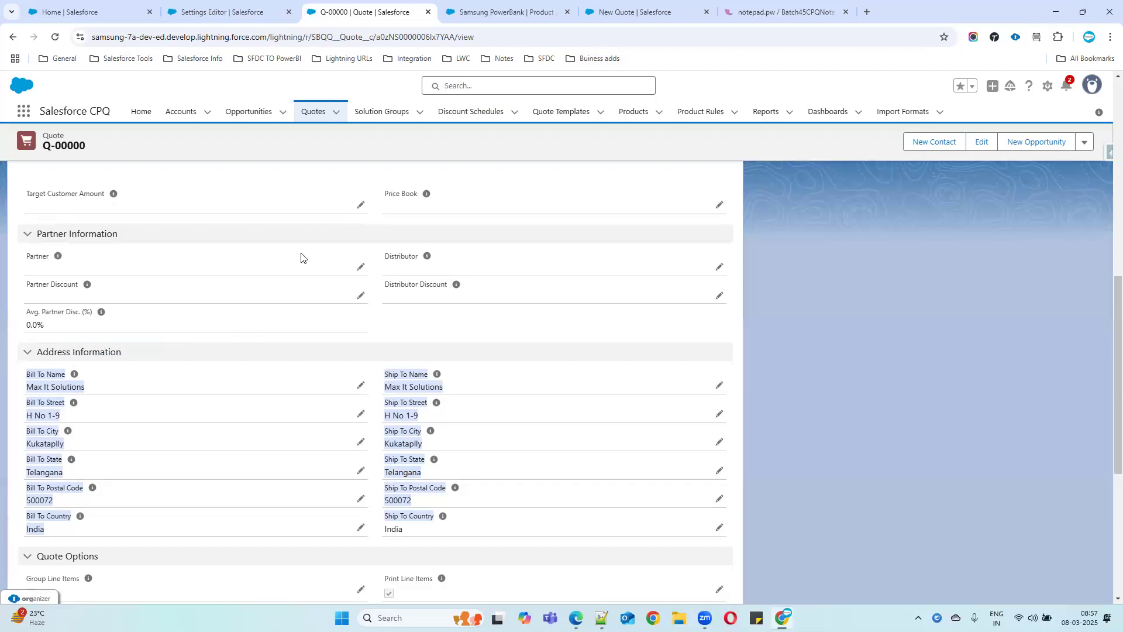
click(230, 12)
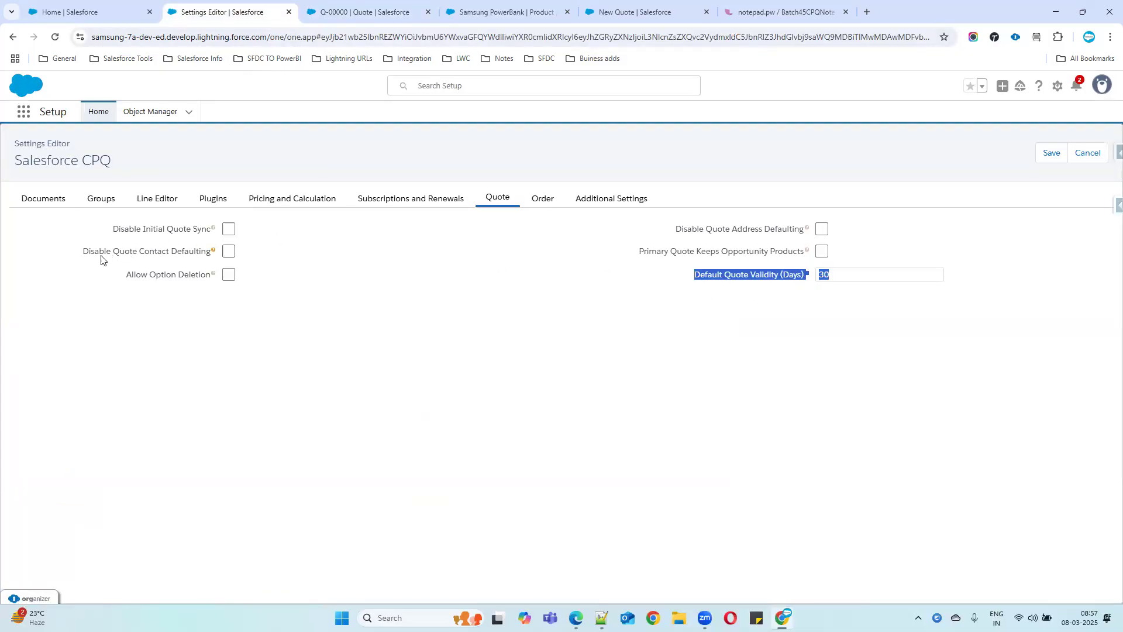
click(228, 251)
click(821, 229)
drag(76, 251, 834, 229)
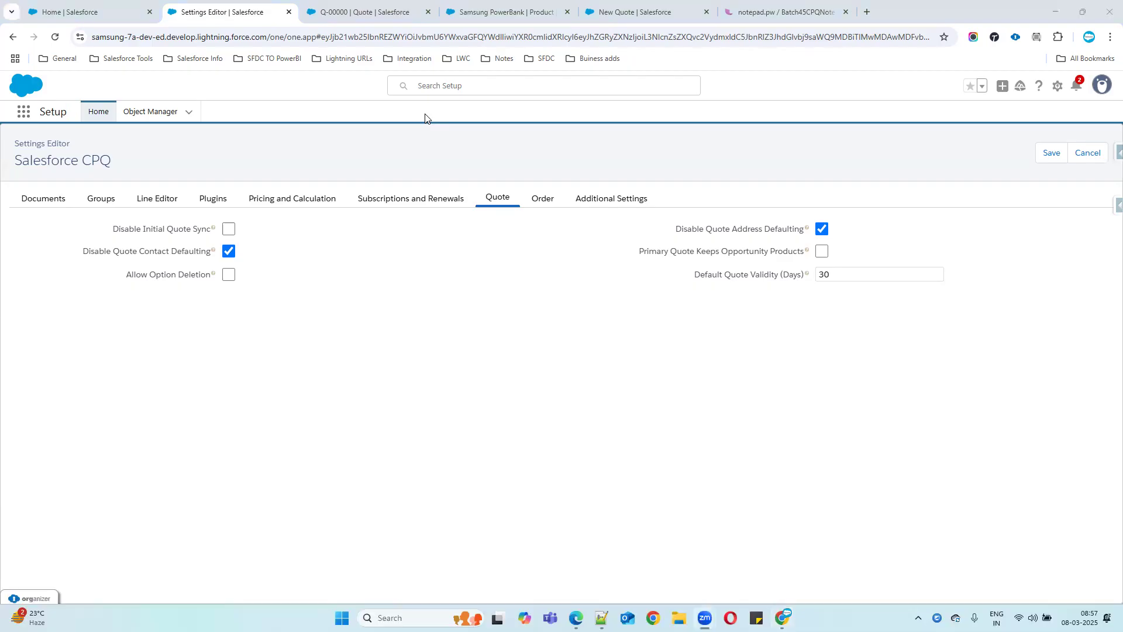
Go back to the saved quote and check its Primary Contact field.
key(ctrl+Tab)
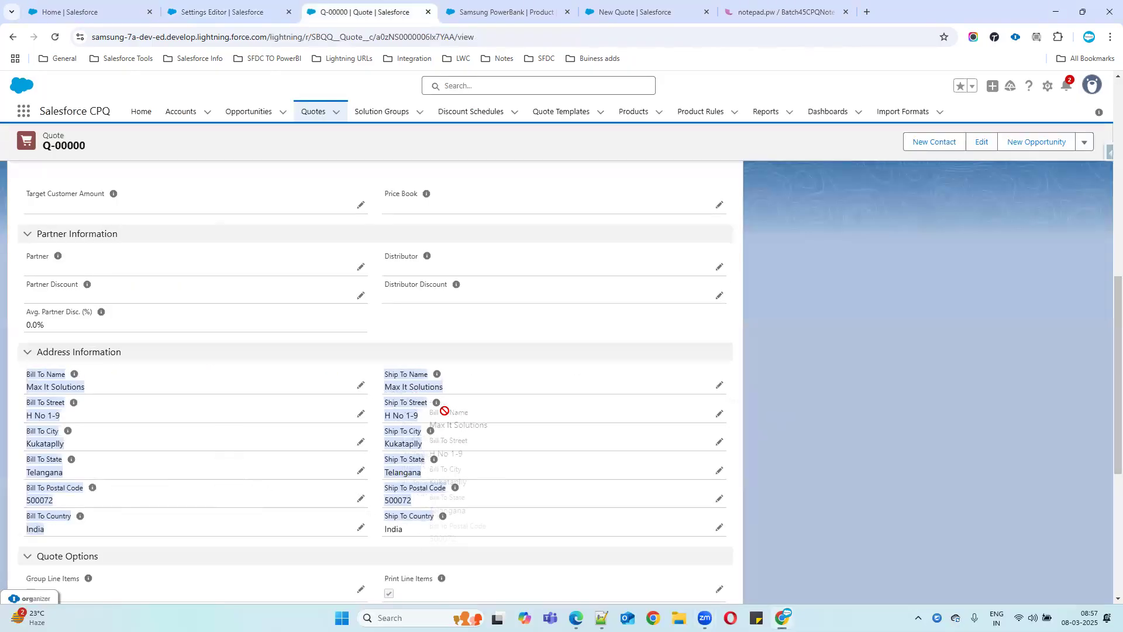
scroll(298, 372, up, 2)
scroll(299, 372, up, 3)
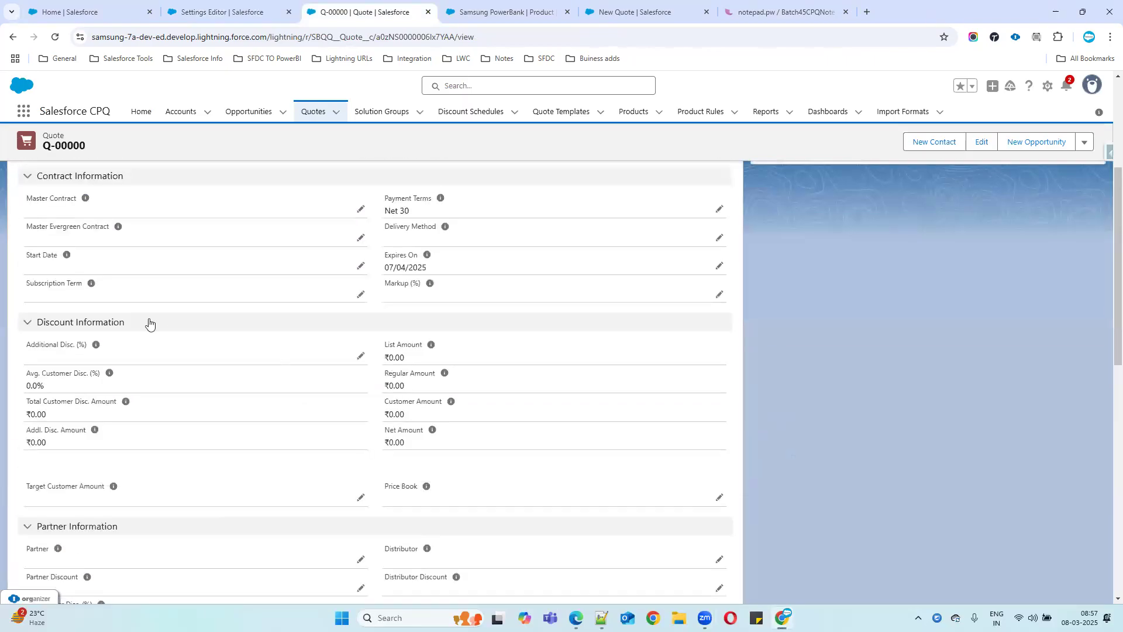
scroll(75, 291, up, 3)
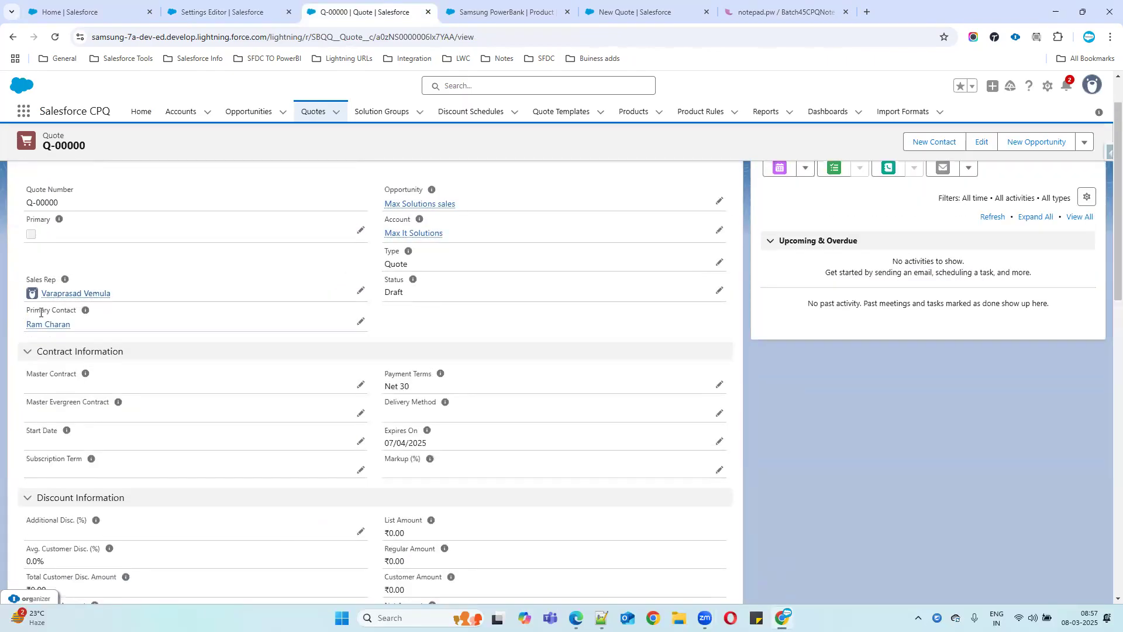
drag(24, 308, 104, 326)
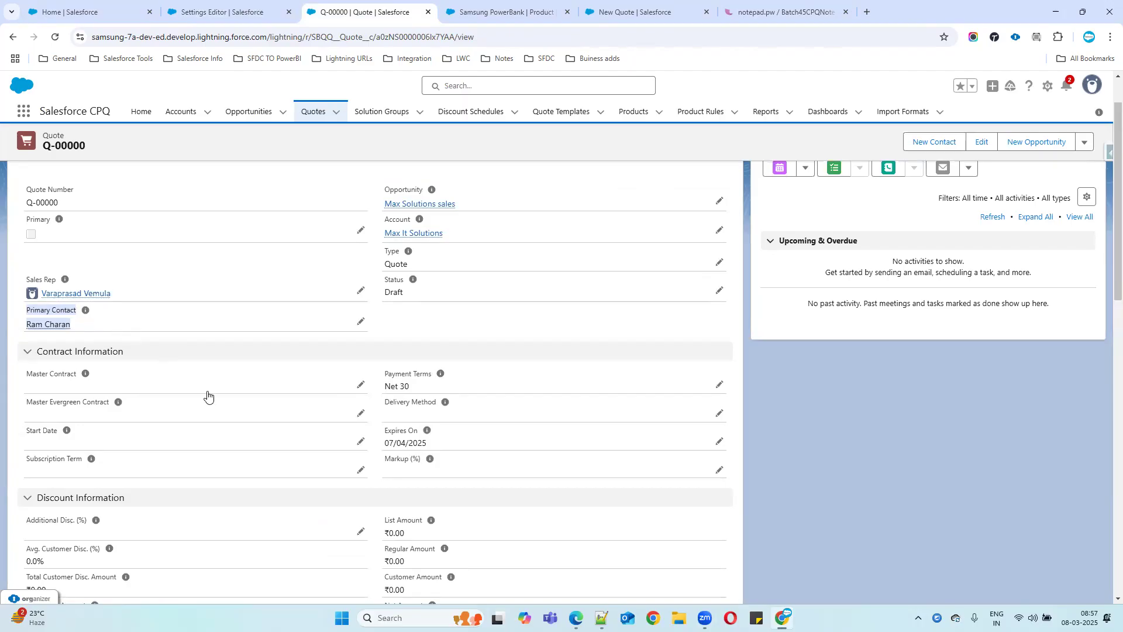
scroll(205, 392, down, 4)
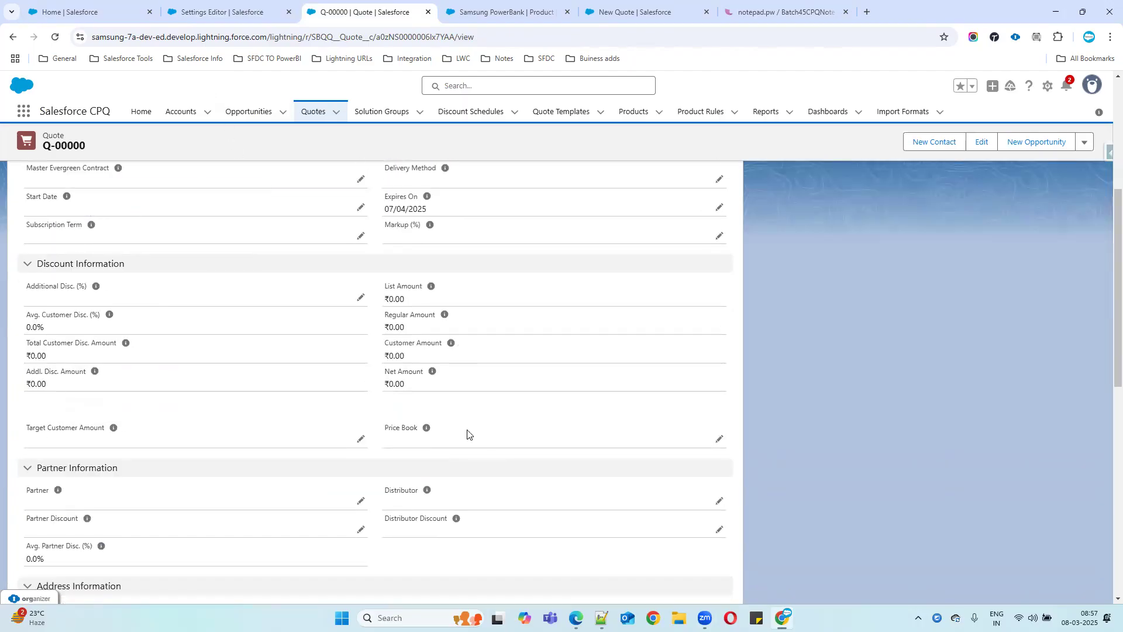
Compare the Disable Quote Address Defaulting setting with the Address Information section of the saved quote.
click(220, 16)
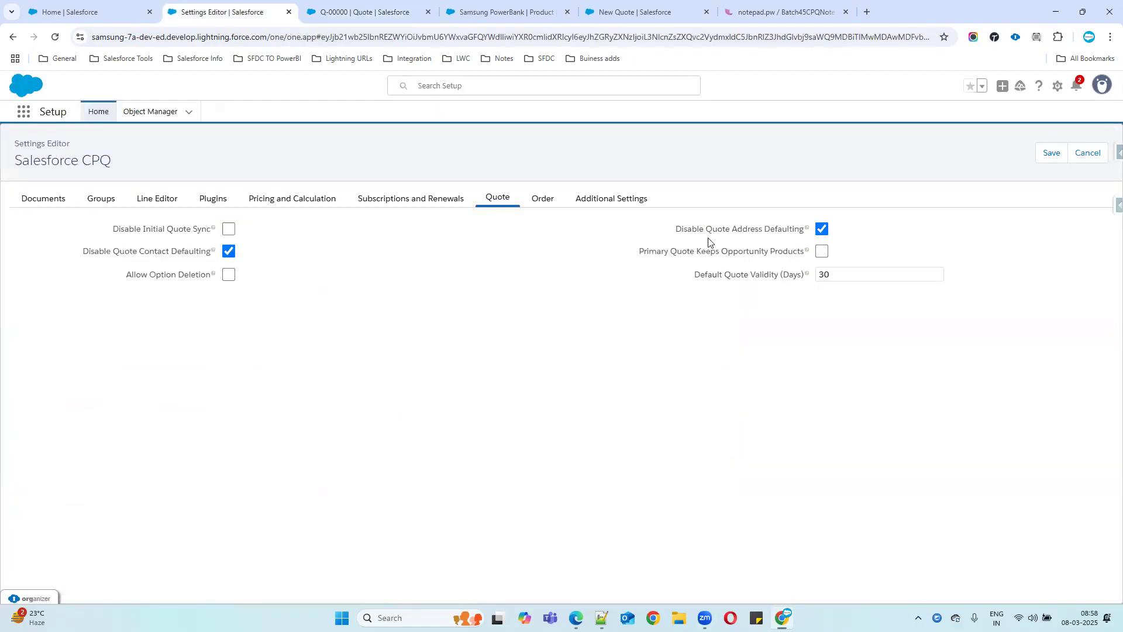
drag(674, 229, 770, 234)
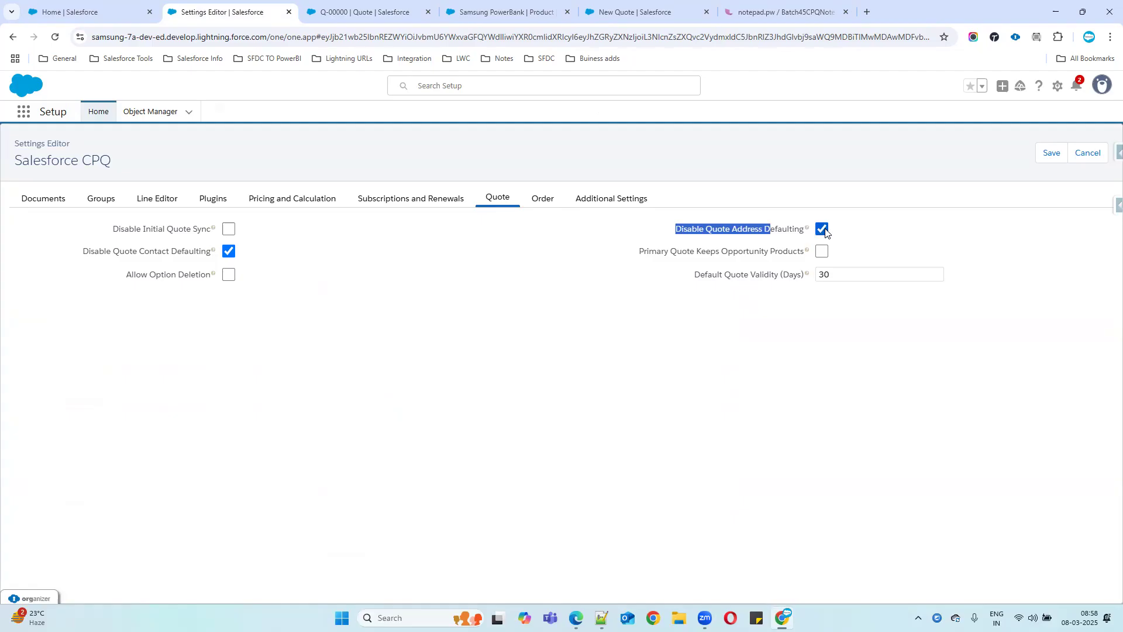
click(371, 12)
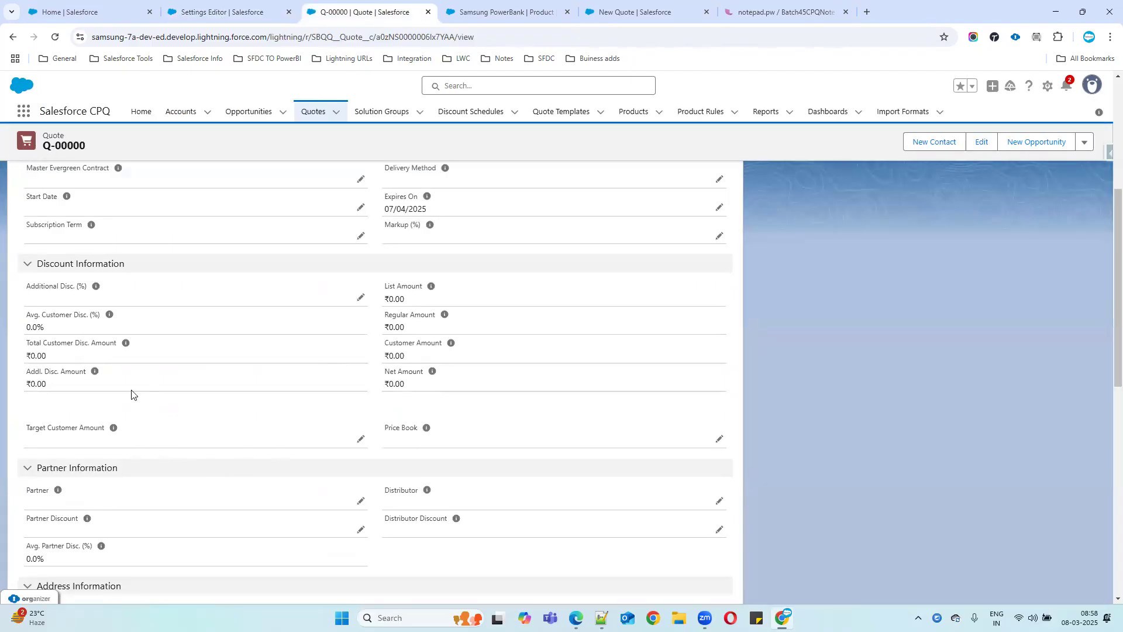
scroll(135, 404, down, 3)
click(31, 411)
click(29, 411)
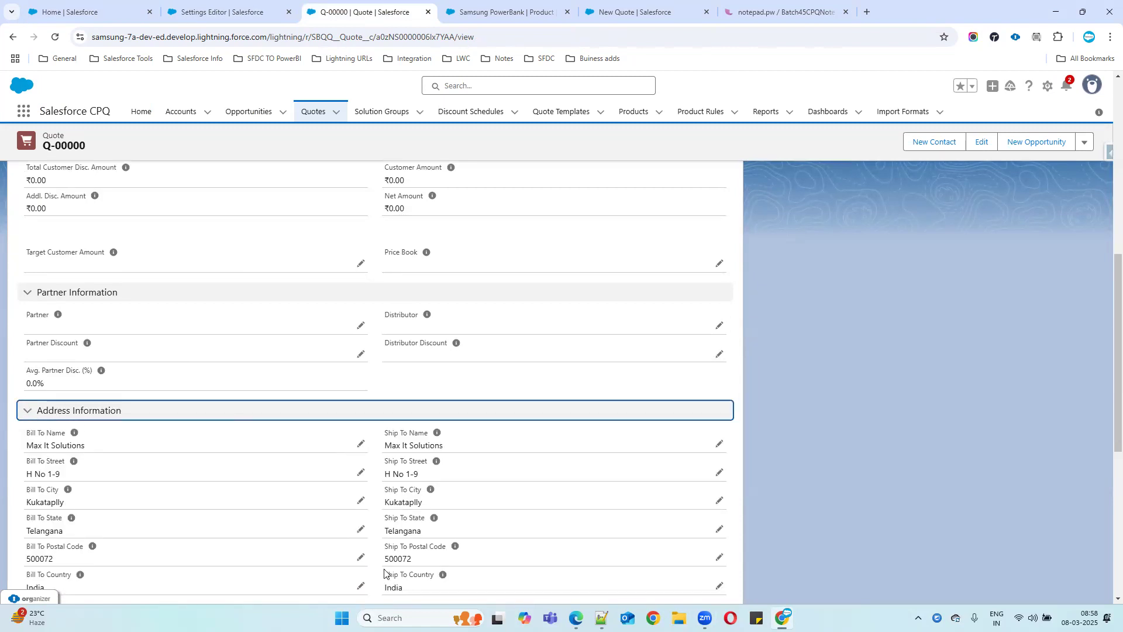
Review the Disable Quote Contact Defaulting setting against the quote's primary contact and recheck the quote's address fields.
click(240, 14)
drag(82, 251, 253, 246)
click(345, 11)
scroll(89, 412, up, 8)
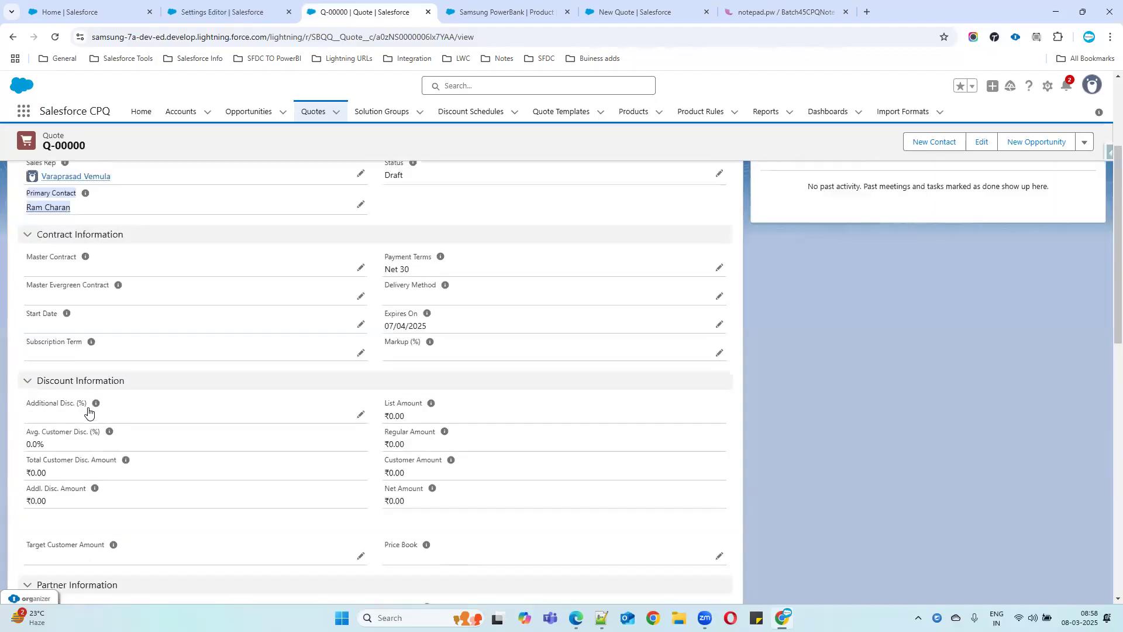
drag(20, 373, 138, 389)
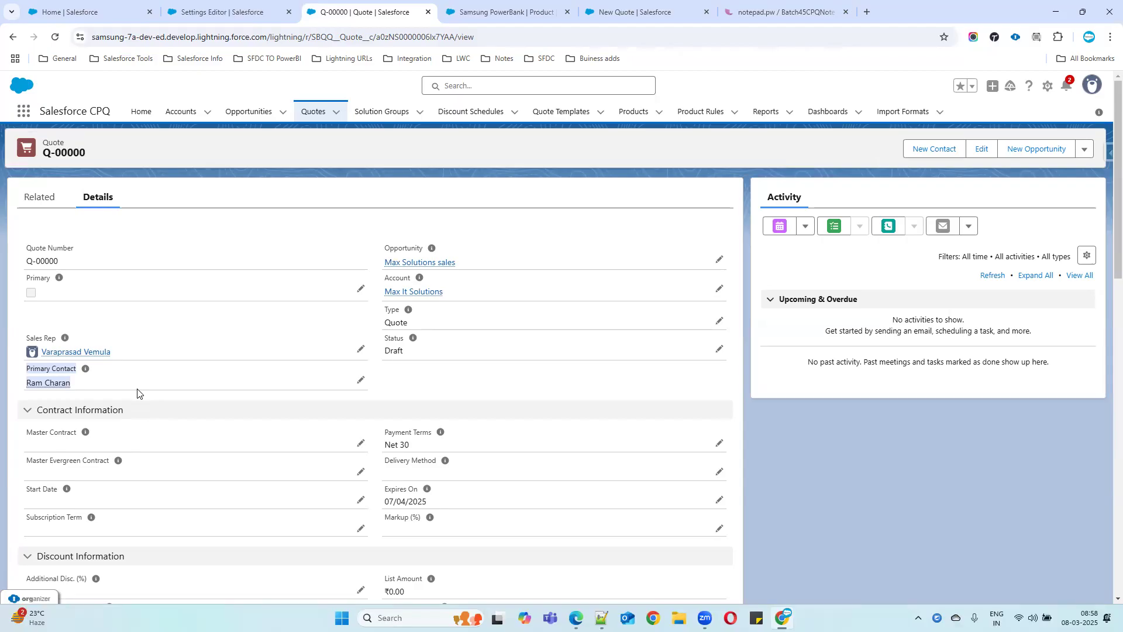
scroll(170, 397, down, 8)
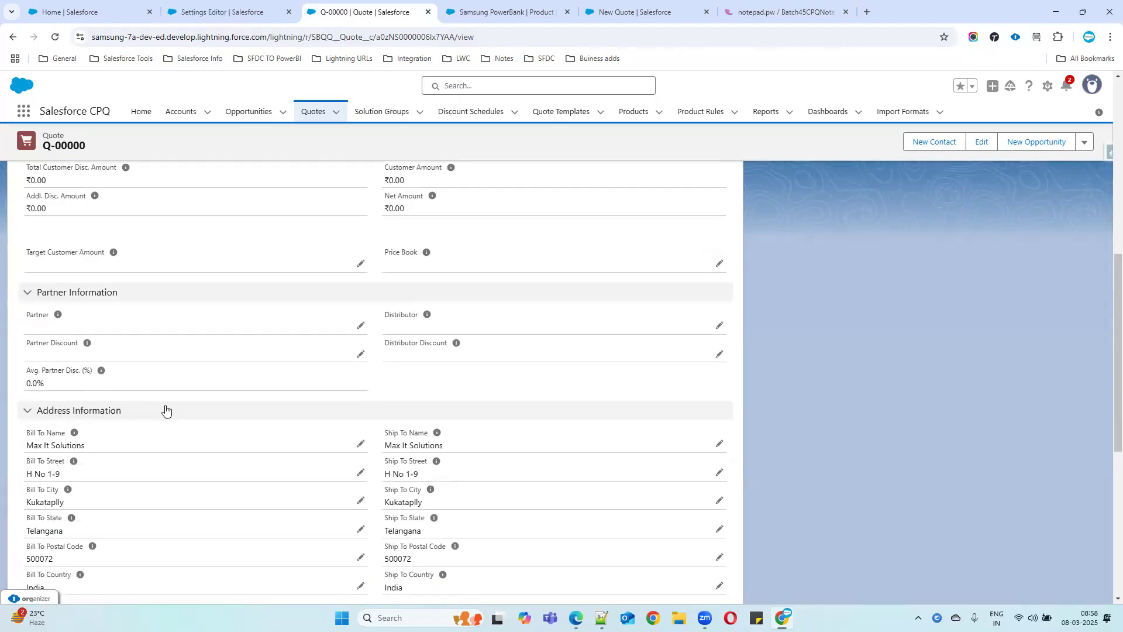
scroll(165, 408, down, 1)
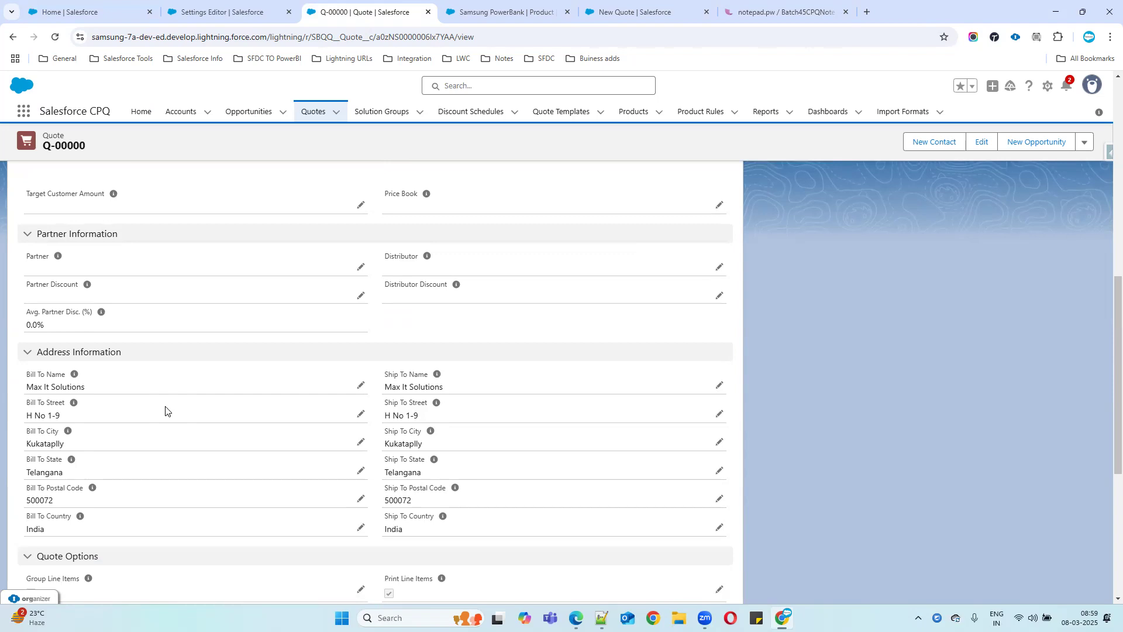
Open the quote's bill-to and ship-to address fields for editing, look through them and cancel the edit.
scroll(497, 209, up, 4)
scroll(501, 275, down, 4)
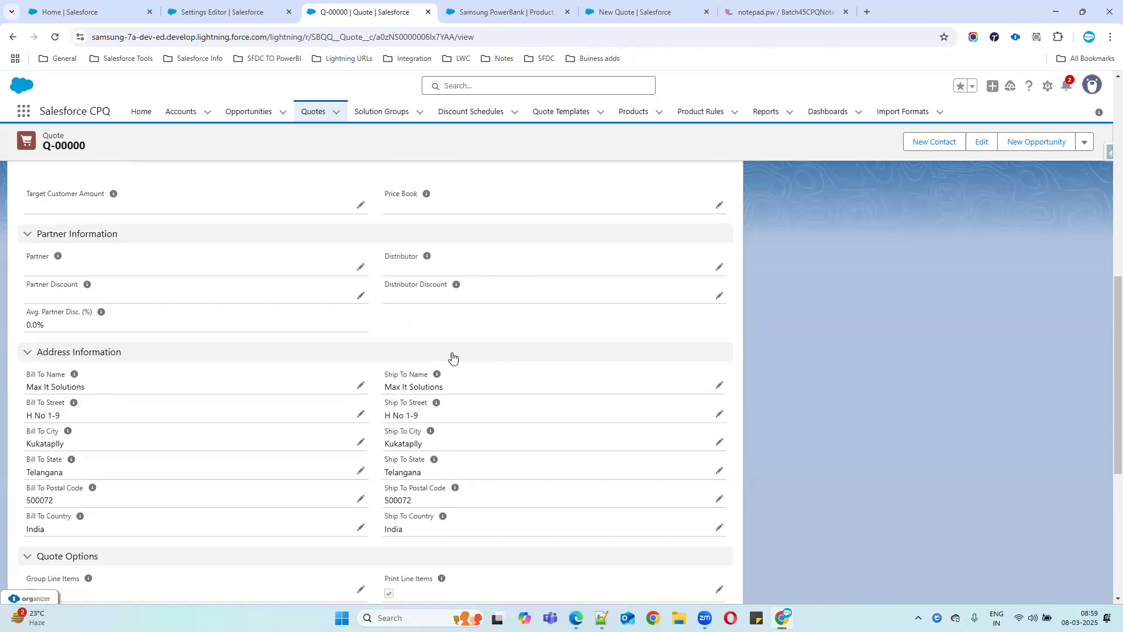
click(361, 387)
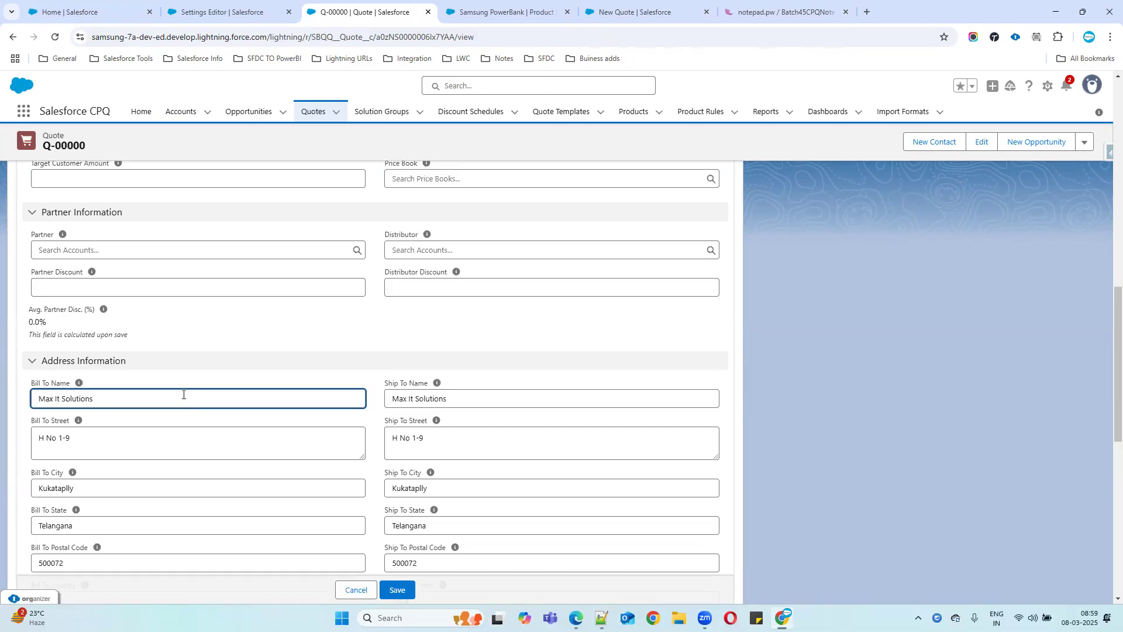
key(Tab)
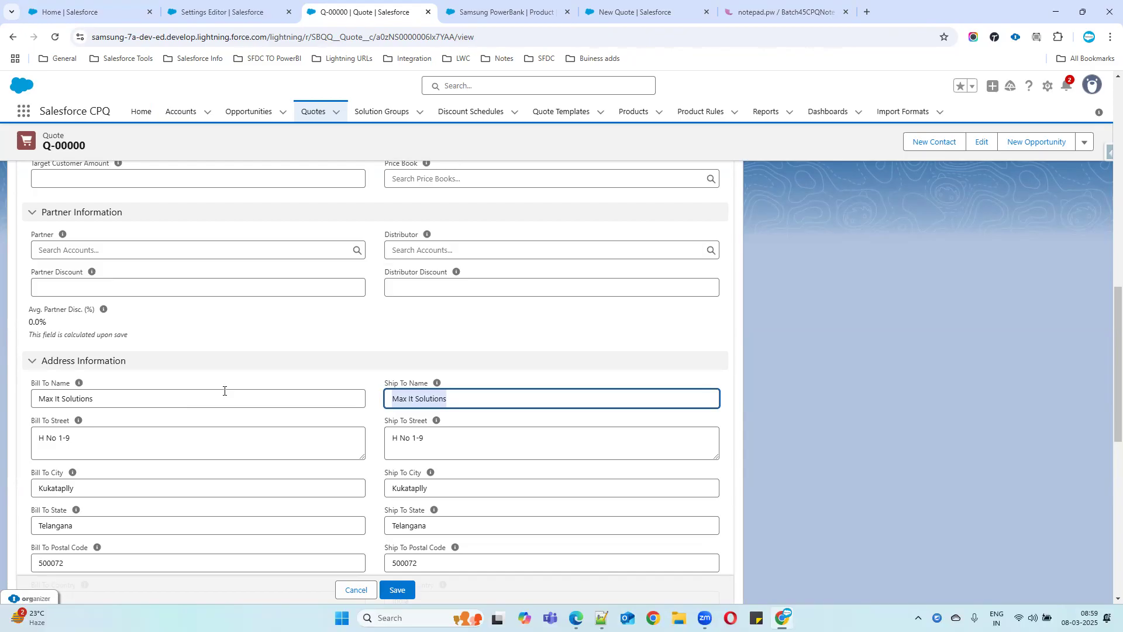
click(445, 325)
scroll(443, 379, down, 3)
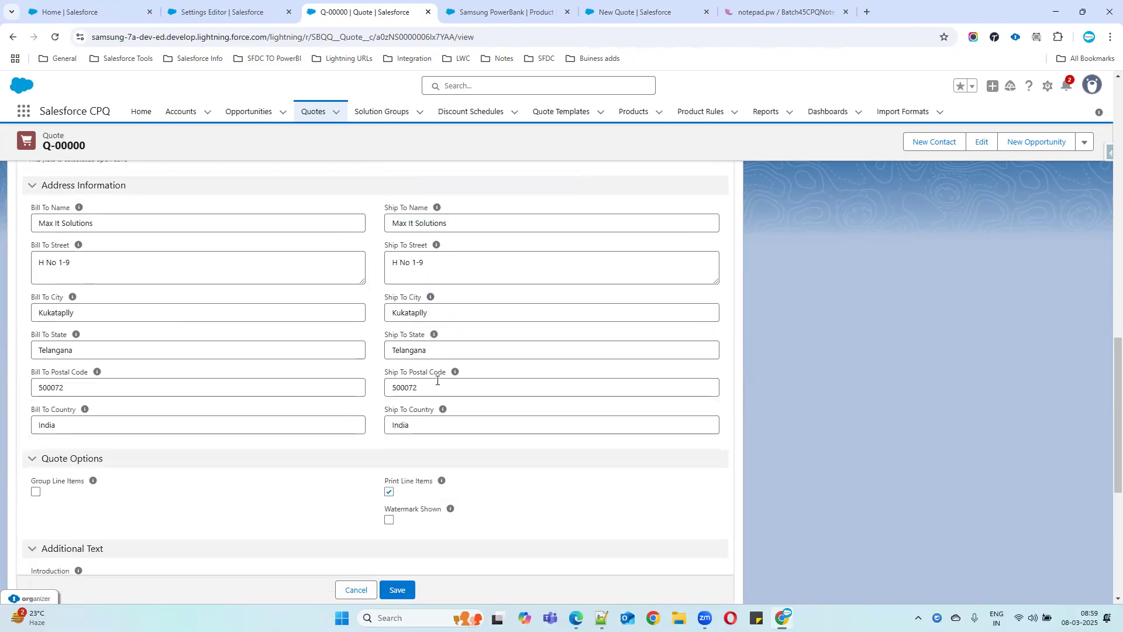
click(350, 588)
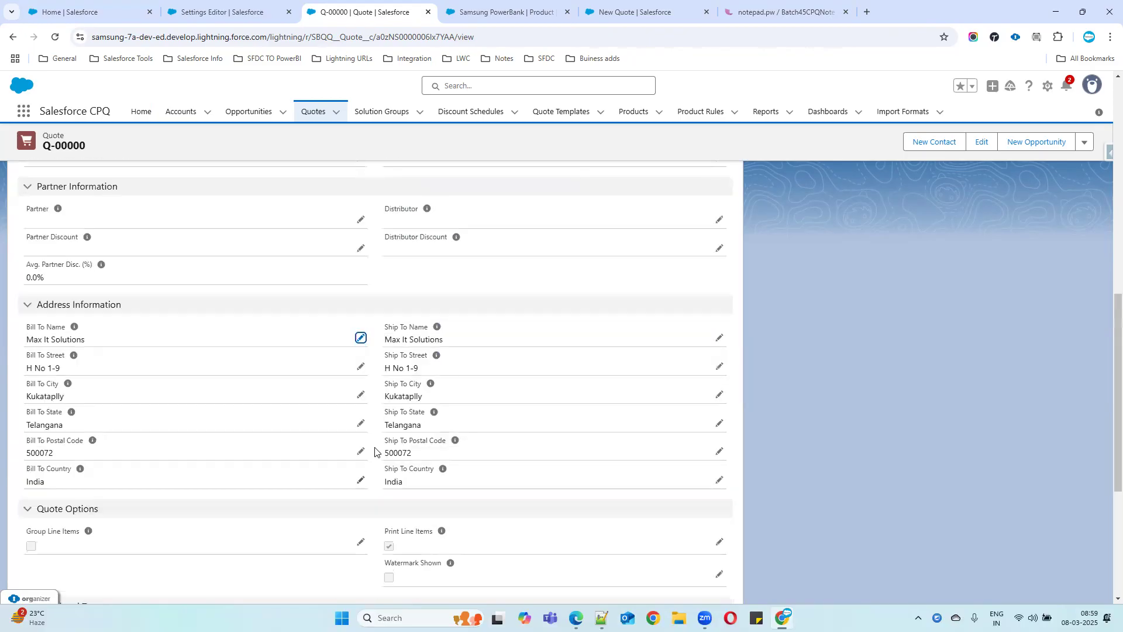
Open the quote's line editor with Edit Lines and set its price book to Standard Price Book.
scroll(624, 409, up, 5)
scroll(625, 409, up, 1)
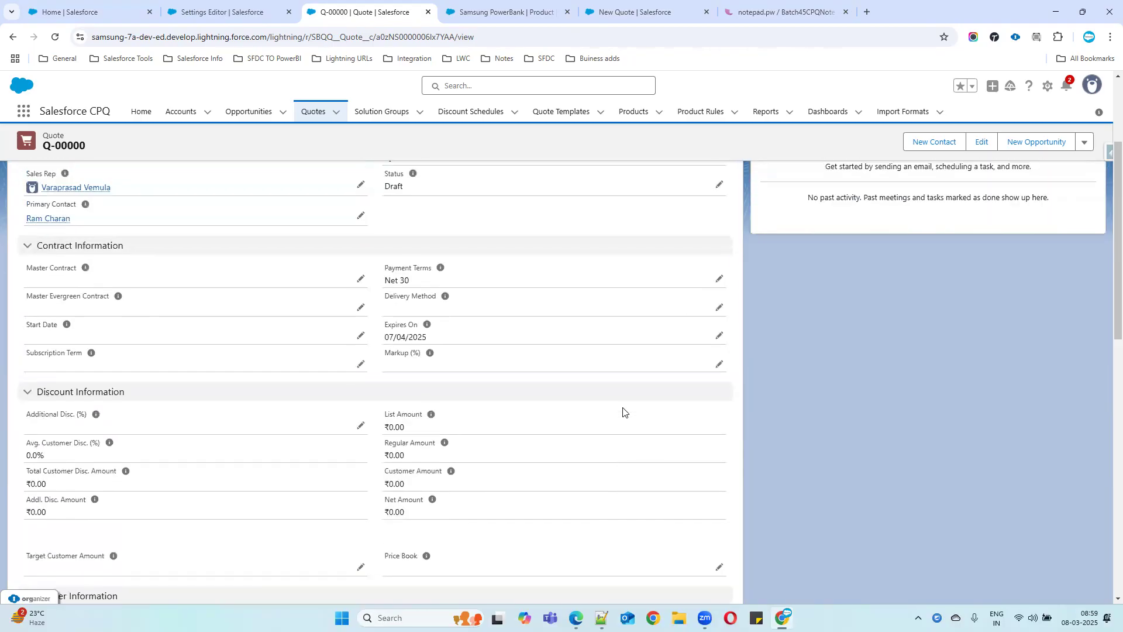
scroll(597, 303, up, 1)
scroll(572, 272, up, 2)
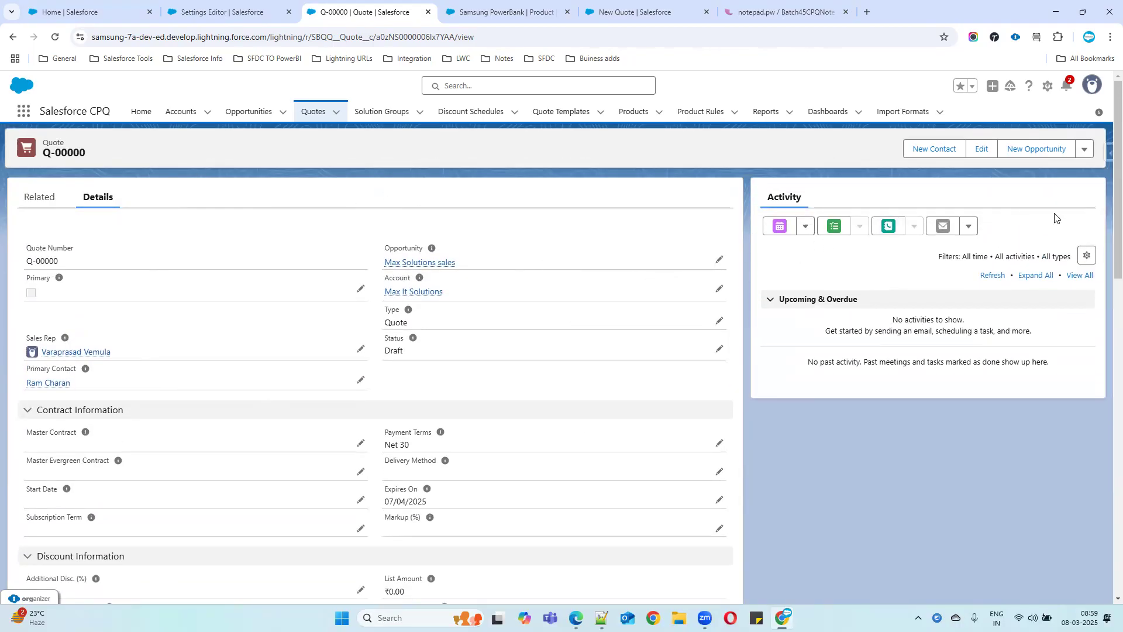
click(1085, 150)
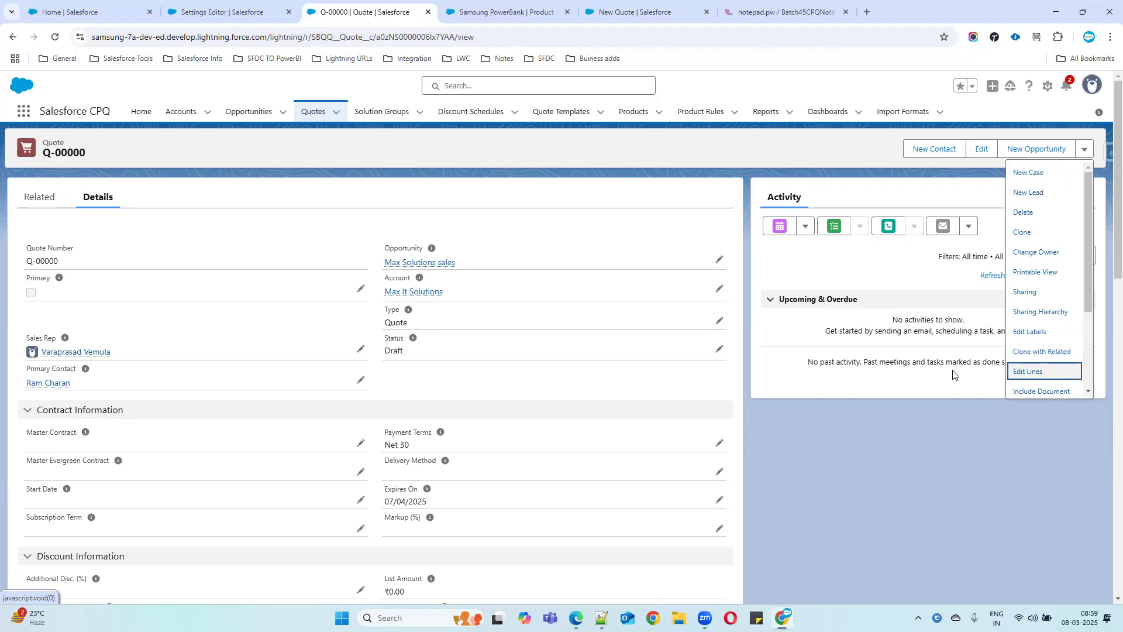
click(1028, 376)
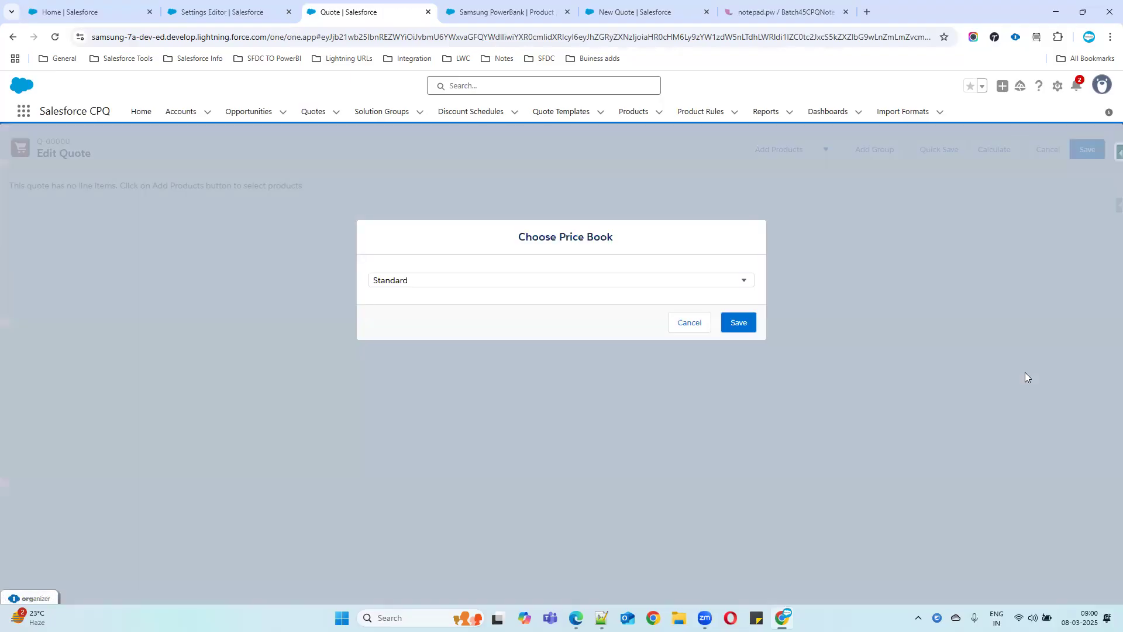
click(478, 279)
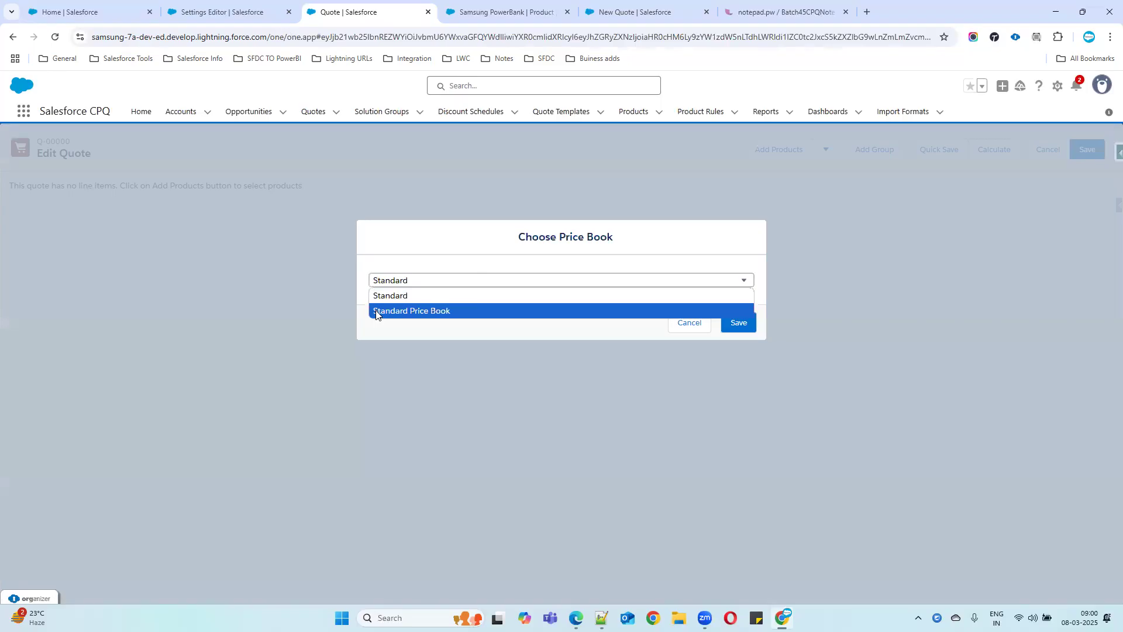
click(496, 311)
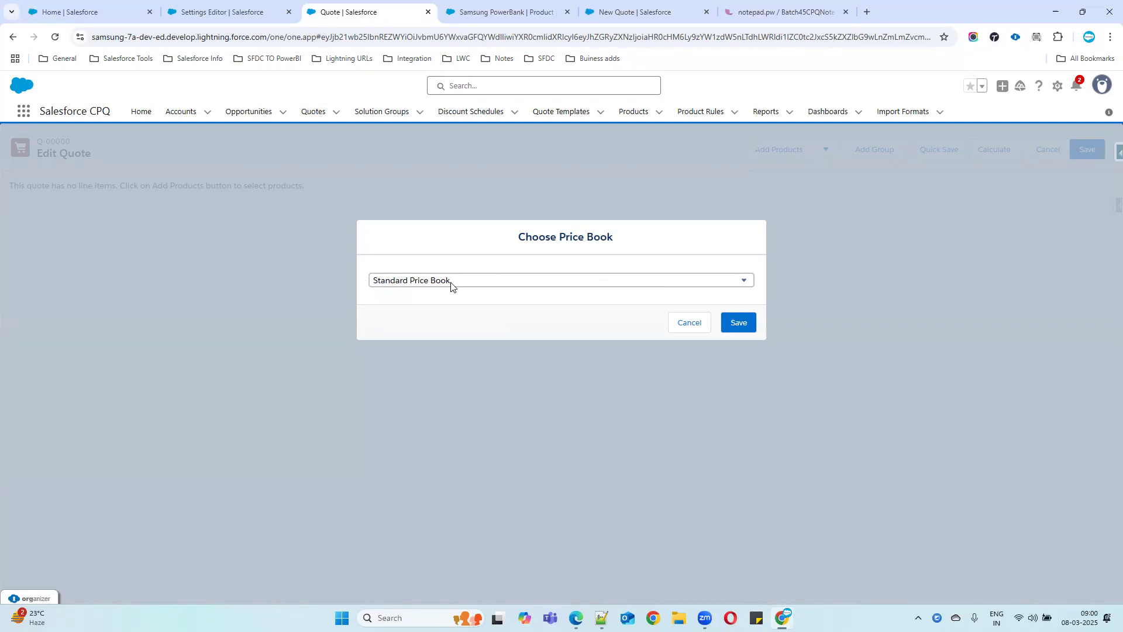
click(734, 326)
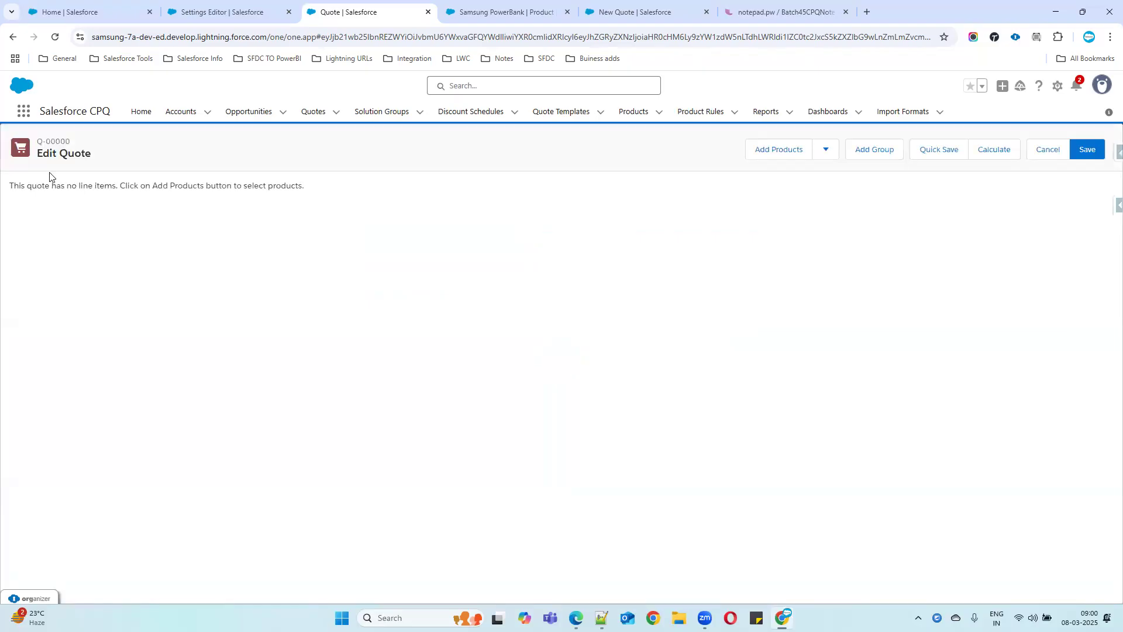
Open the product selection for the quote and locate the Samsung PowerBank product and its details.
click(782, 153)
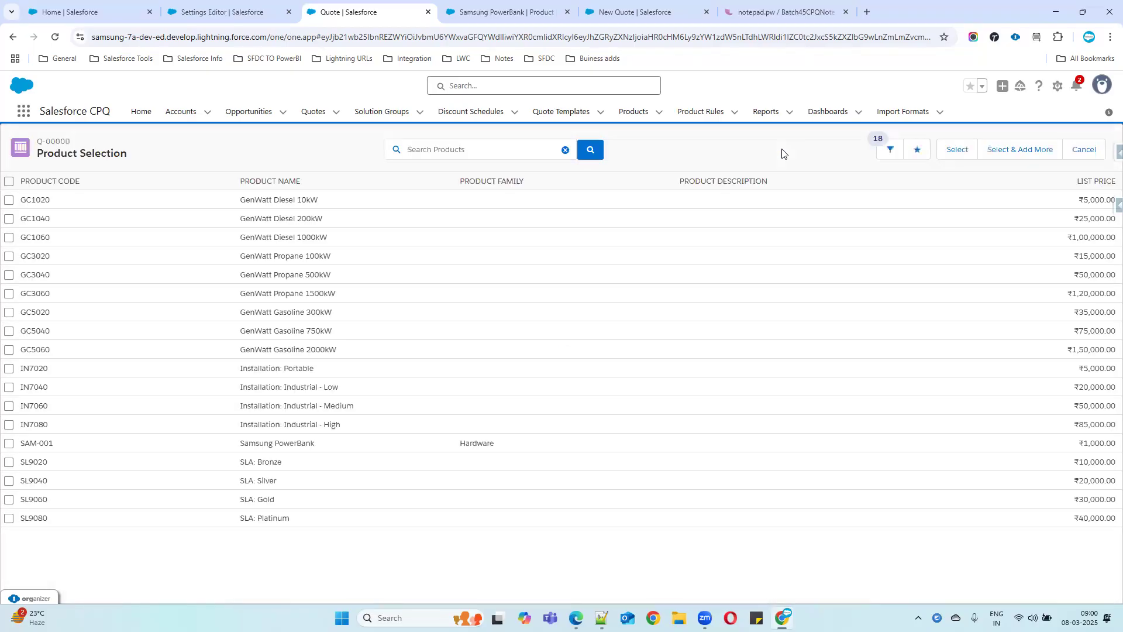
drag(238, 447, 368, 451)
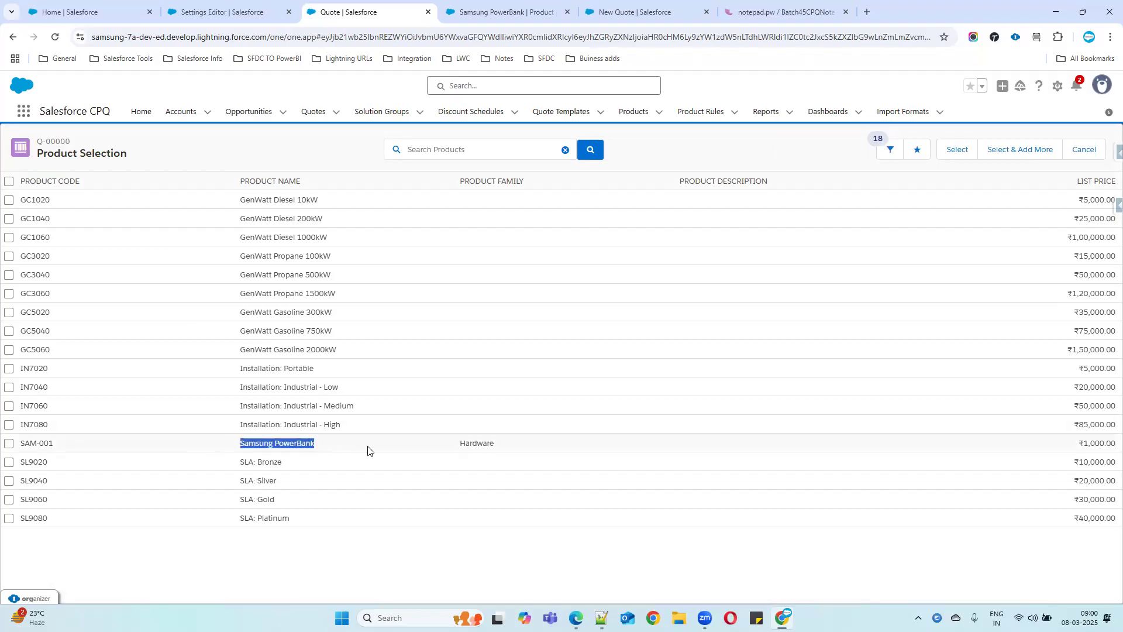
drag(287, 444, 912, 443)
Mark GenWatt Propane 100kW, GenWatt Propane 500kW and Samsung PowerBank in the product list.
click(8, 256)
click(8, 274)
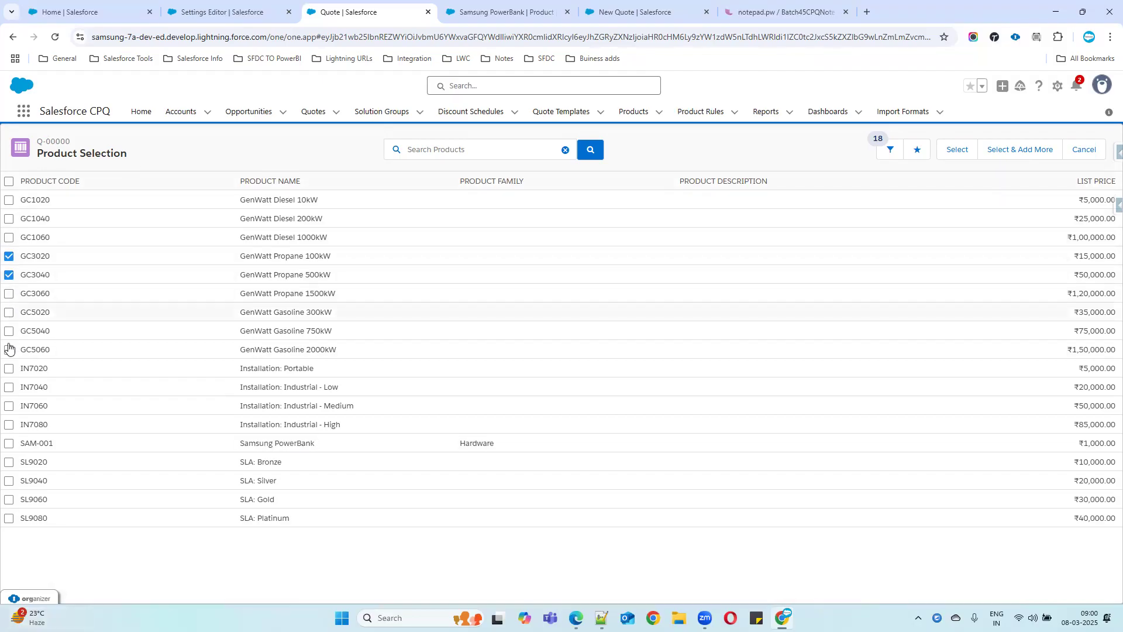
click(9, 443)
Search the products for "sam", and clear the search to list all products again.
click(435, 148)
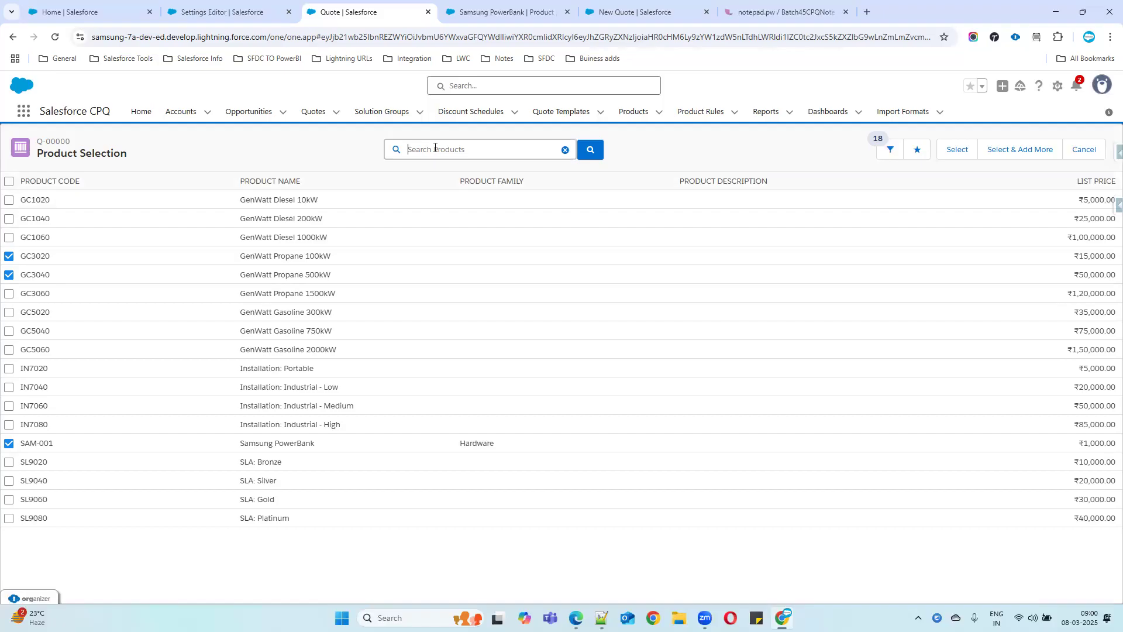
text(sam)
key(Return)
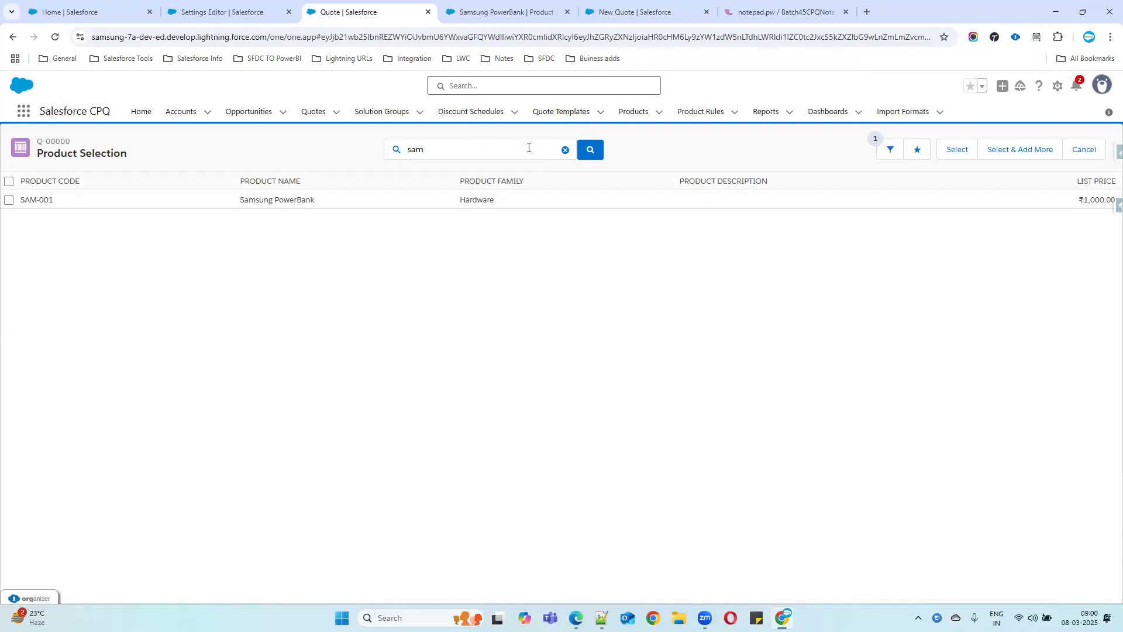
click(565, 150)
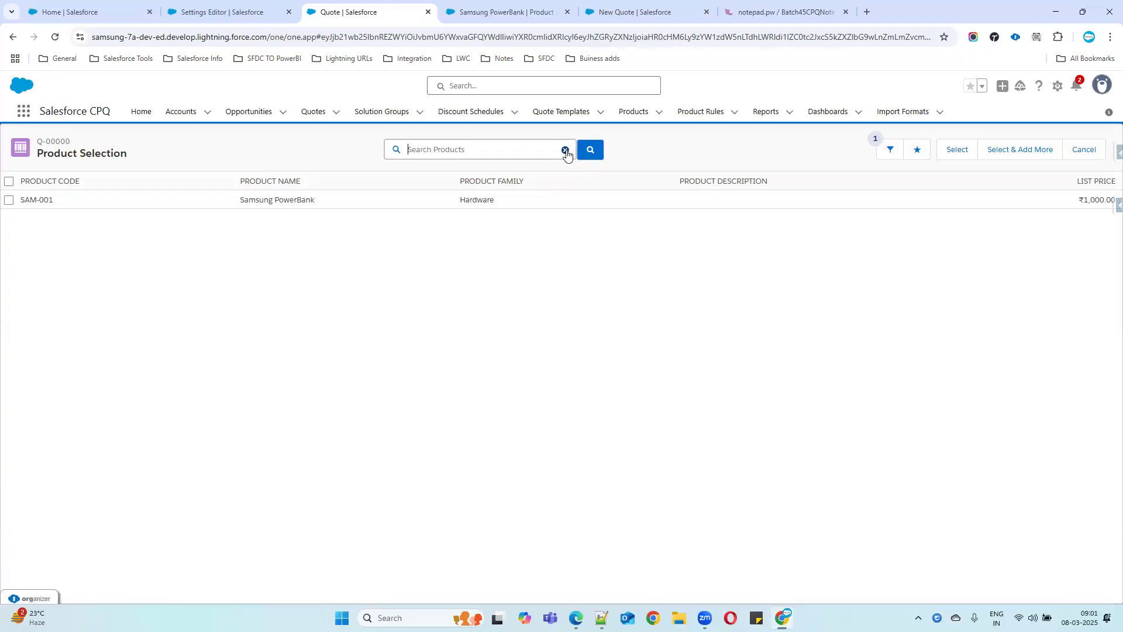
click(591, 149)
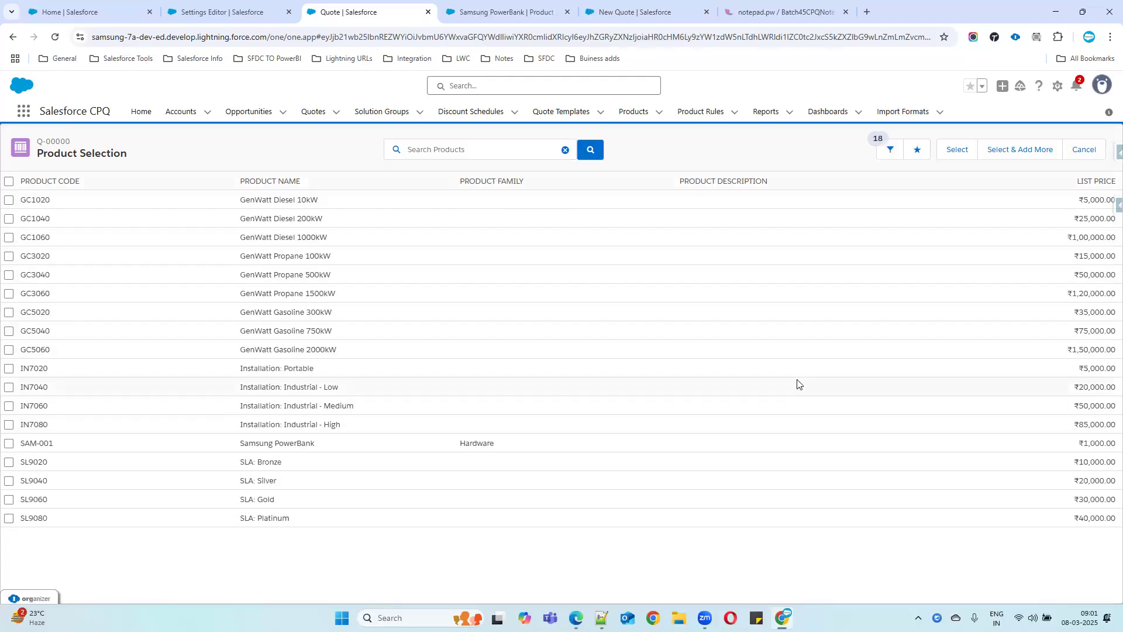
Filter the product list by the Hardware product family, and clear the filter to list all products again.
click(892, 151)
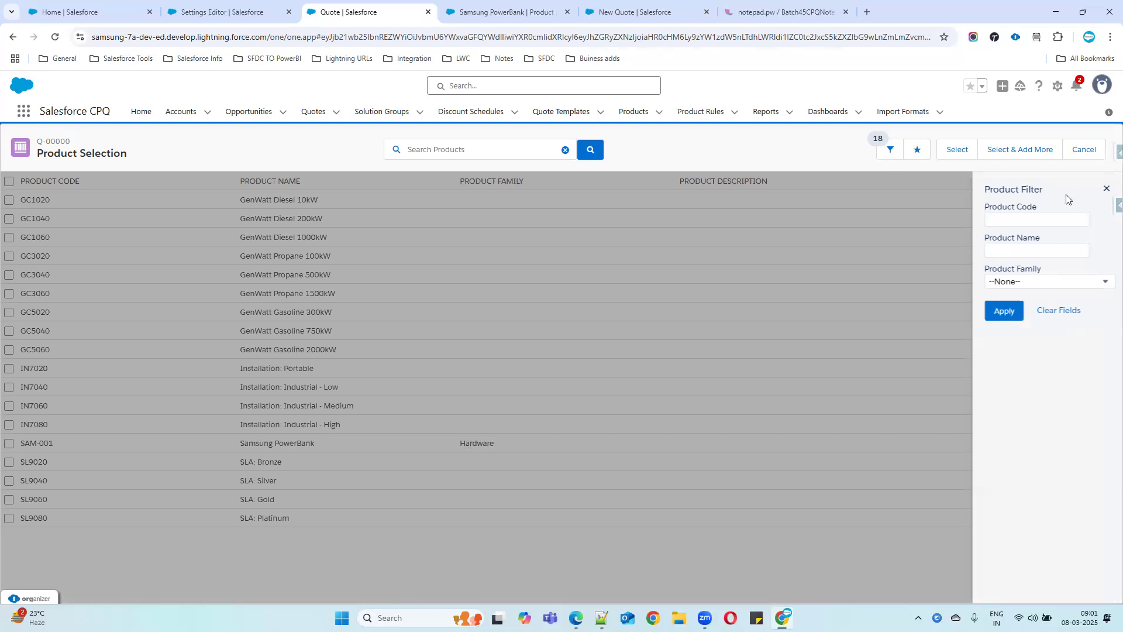
click(1003, 284)
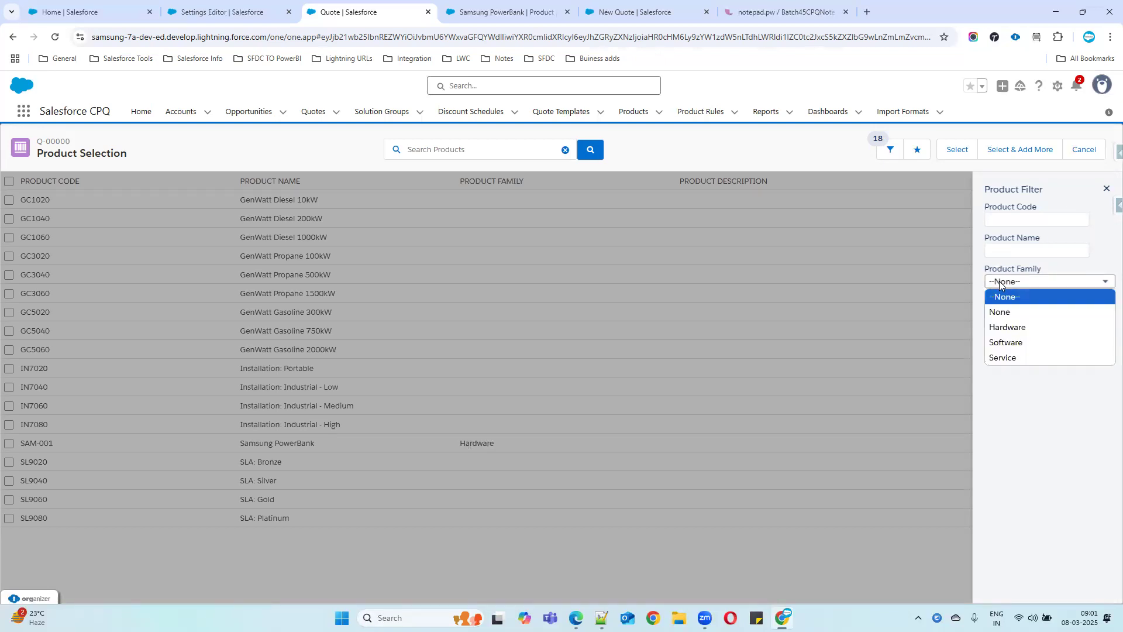
click(1013, 327)
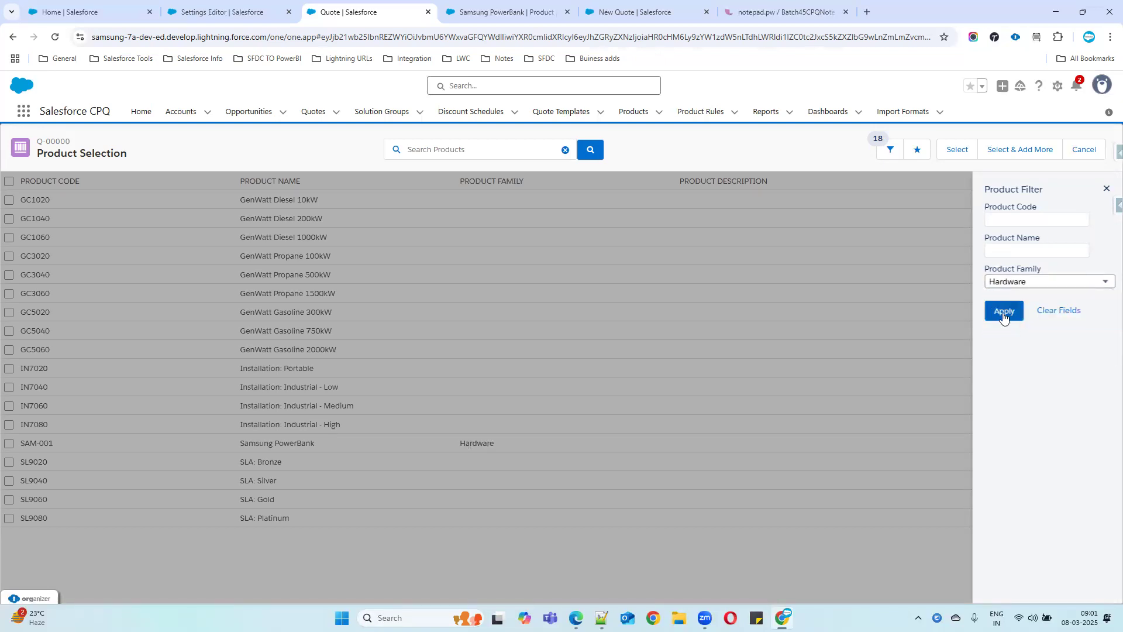
click(1004, 313)
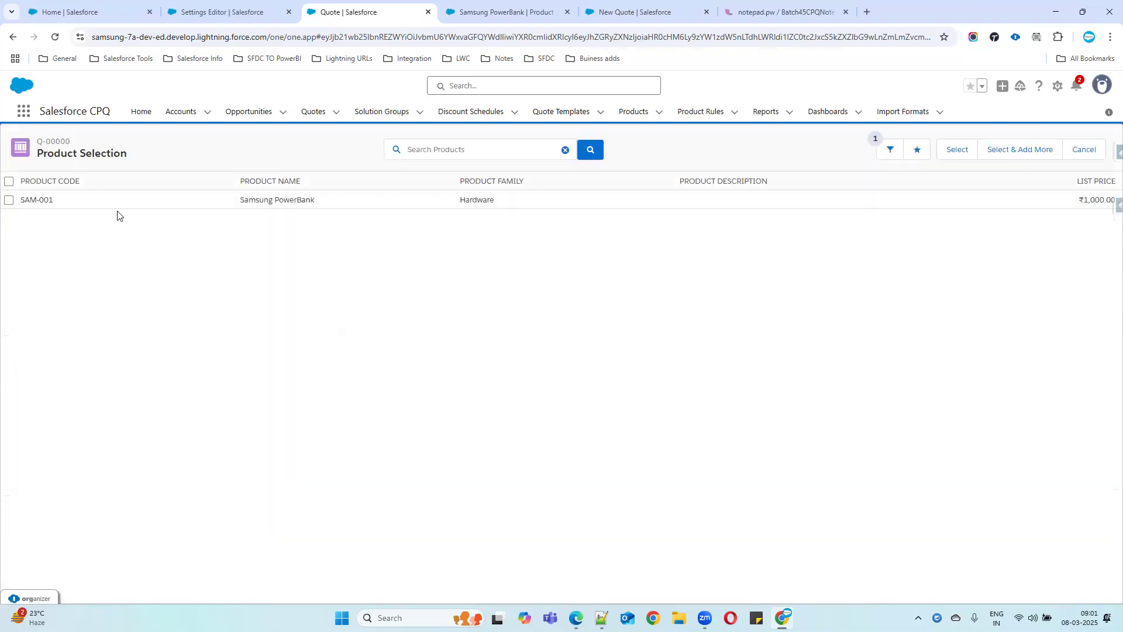
click(890, 153)
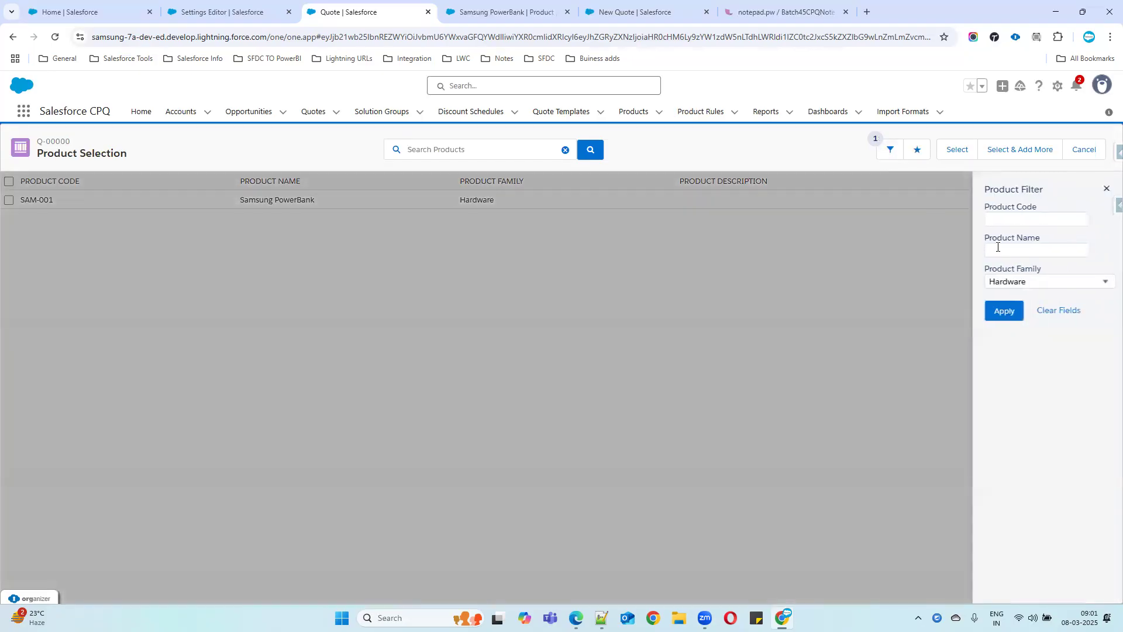
click(1047, 316)
click(1005, 311)
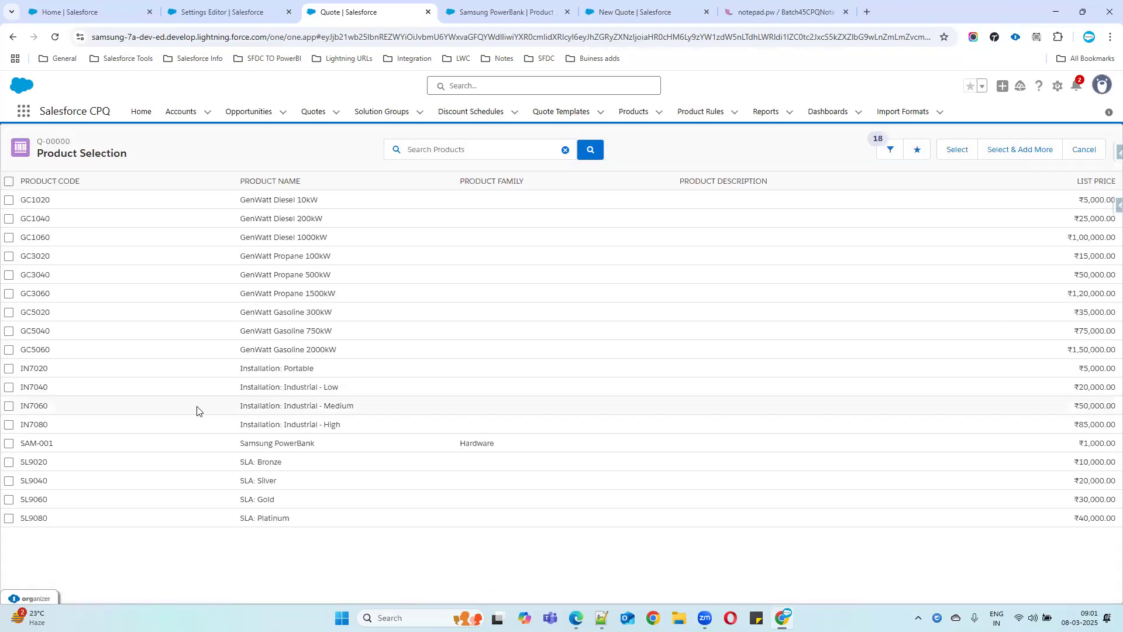
Copy the product code GC5020 of GenWatt Gasoline 300kW into the product filter's Product Code field.
drag(51, 313, 22, 313)
key(ctrl+c)
click(892, 150)
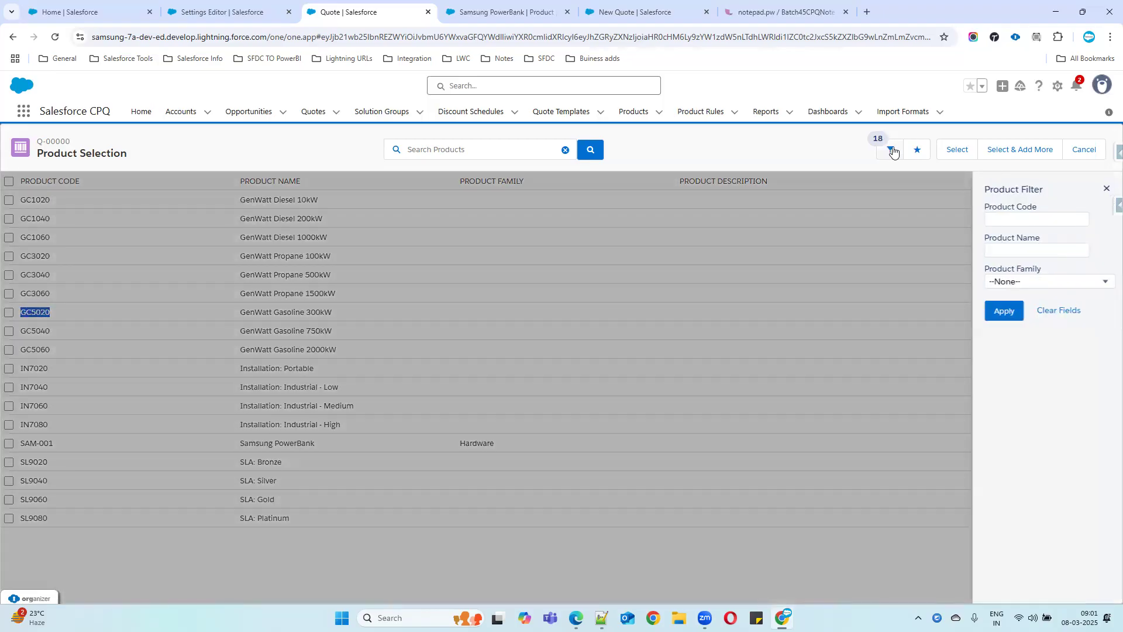
click(1026, 222)
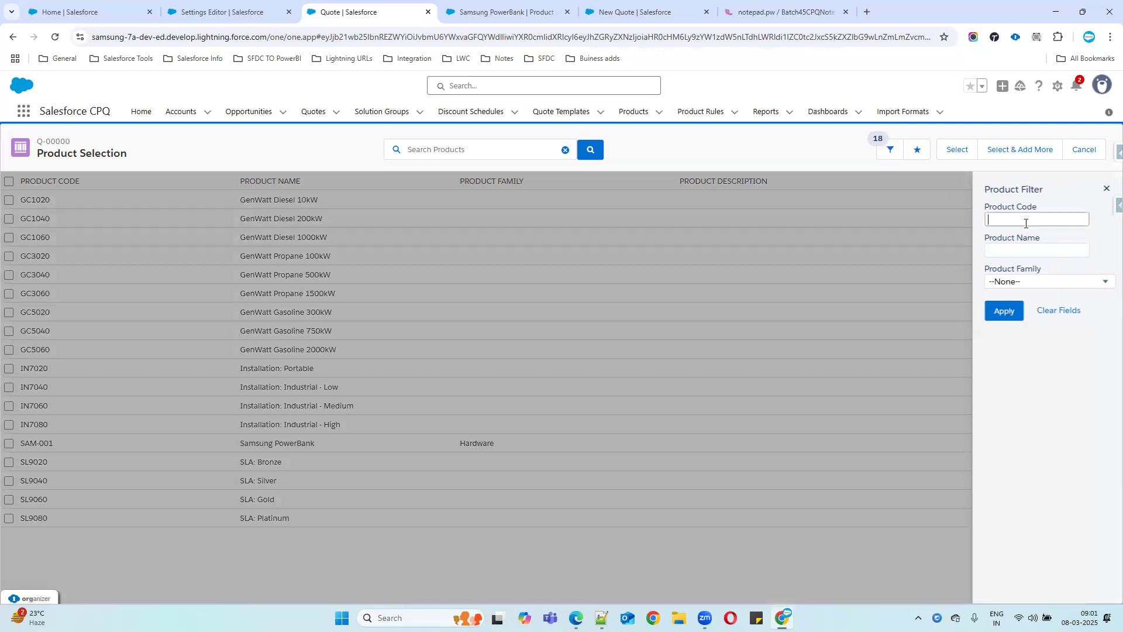
key(ctrl+v)
Check the full list of Standard Price Book entries from the Samsung PowerBank record, and return to the quote's product selection.
click(529, 16)
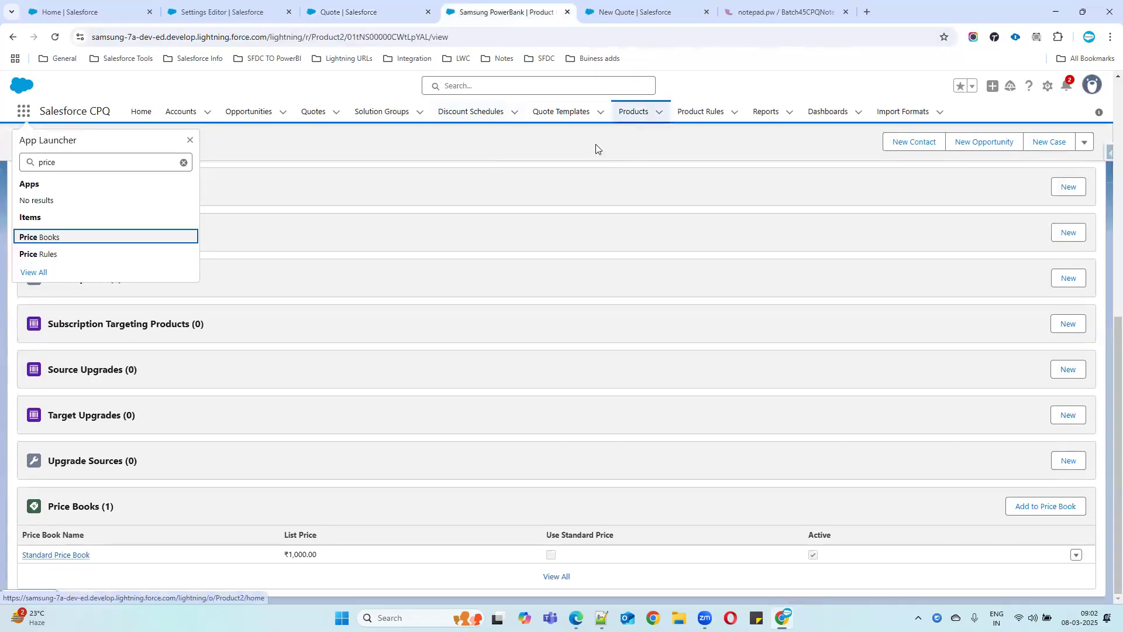
click(44, 556)
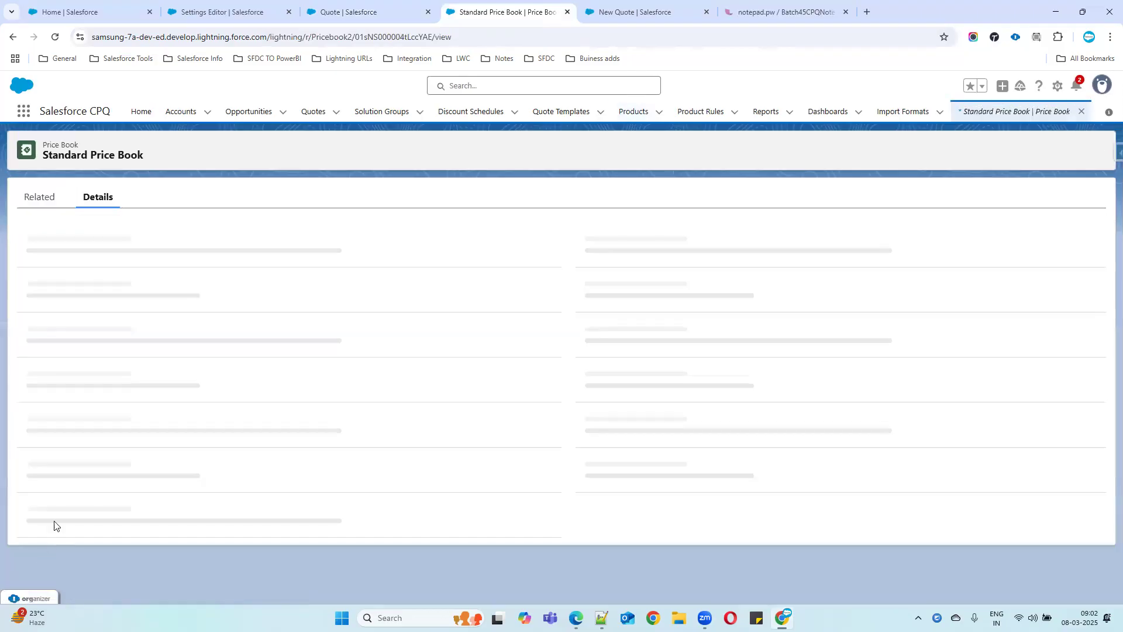
click(41, 196)
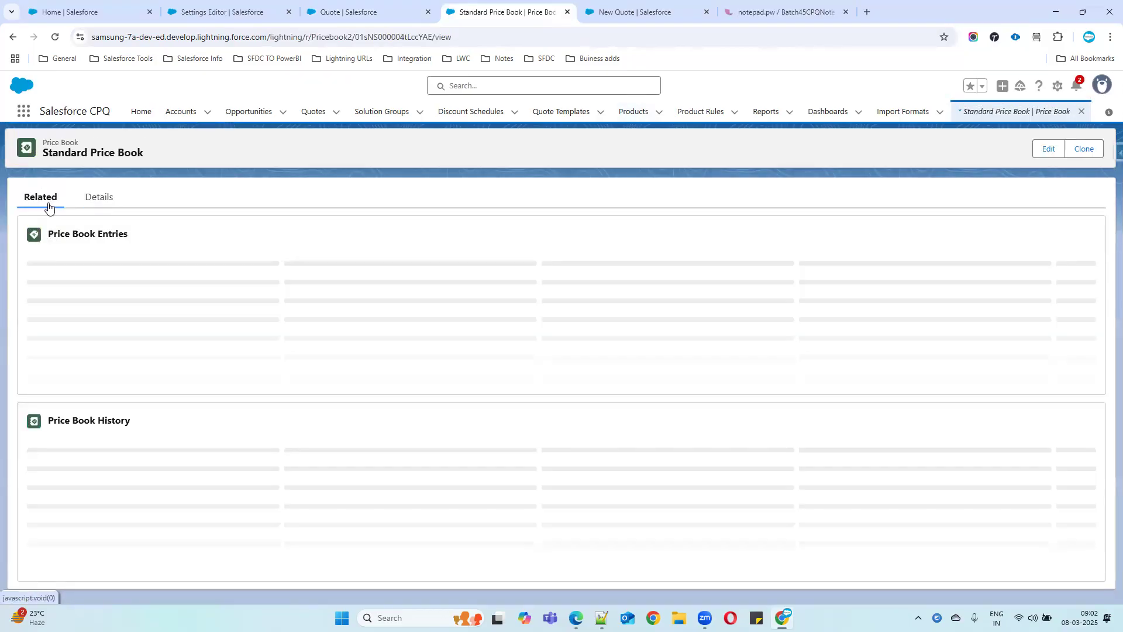
click(562, 392)
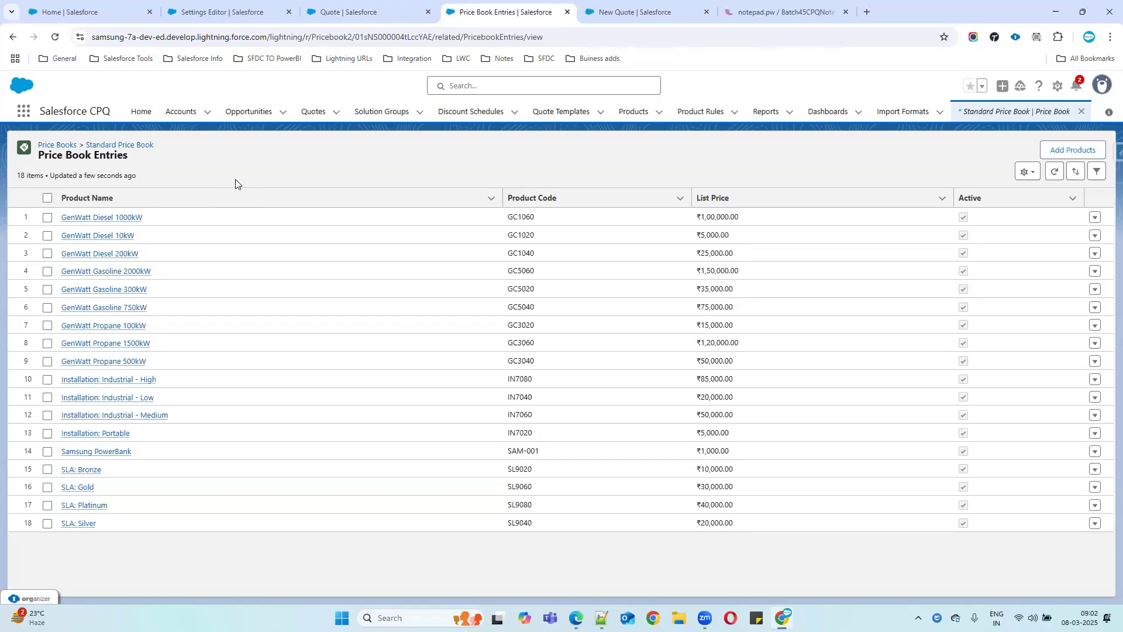
click(640, 18)
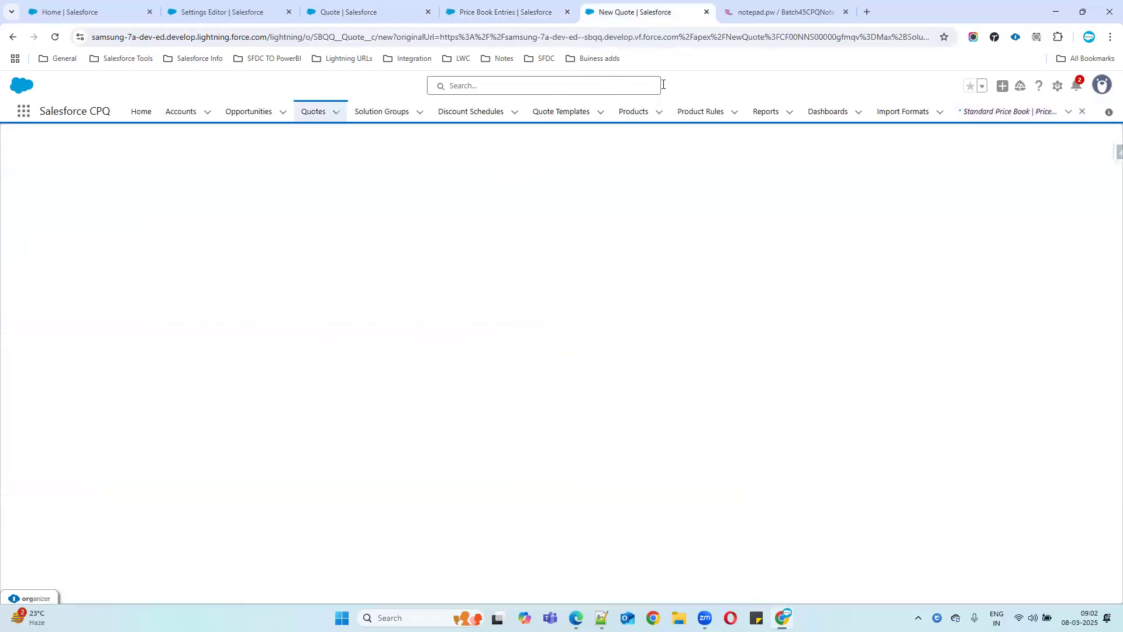
click(369, 14)
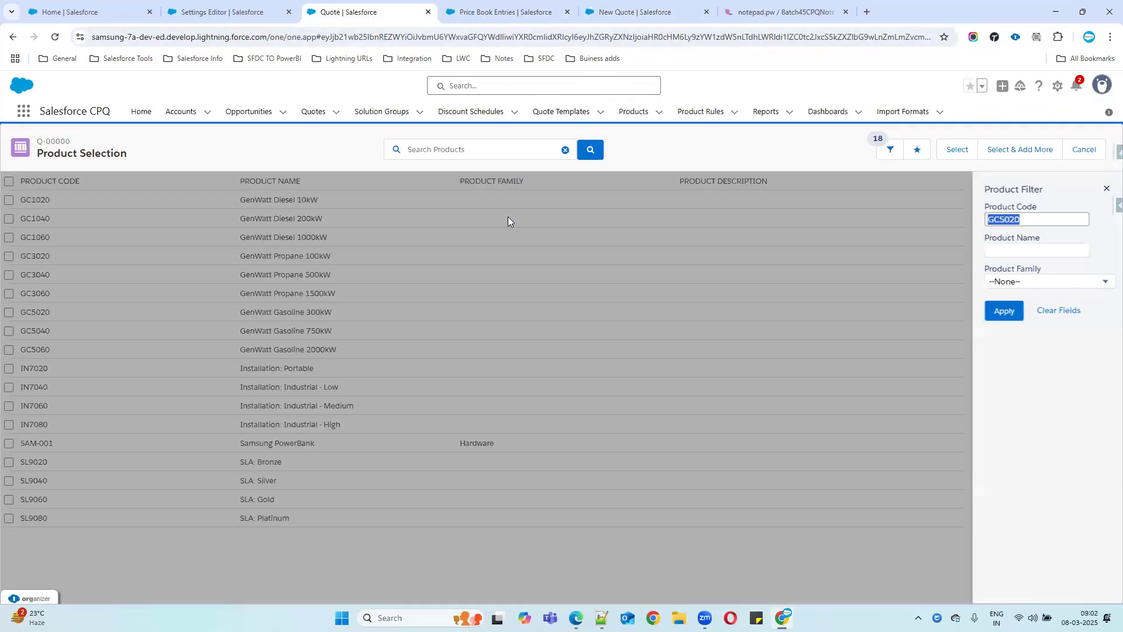
Apply the product filter for code GC5020, examine the filtered list, and close the reopened filter.
click(561, 153)
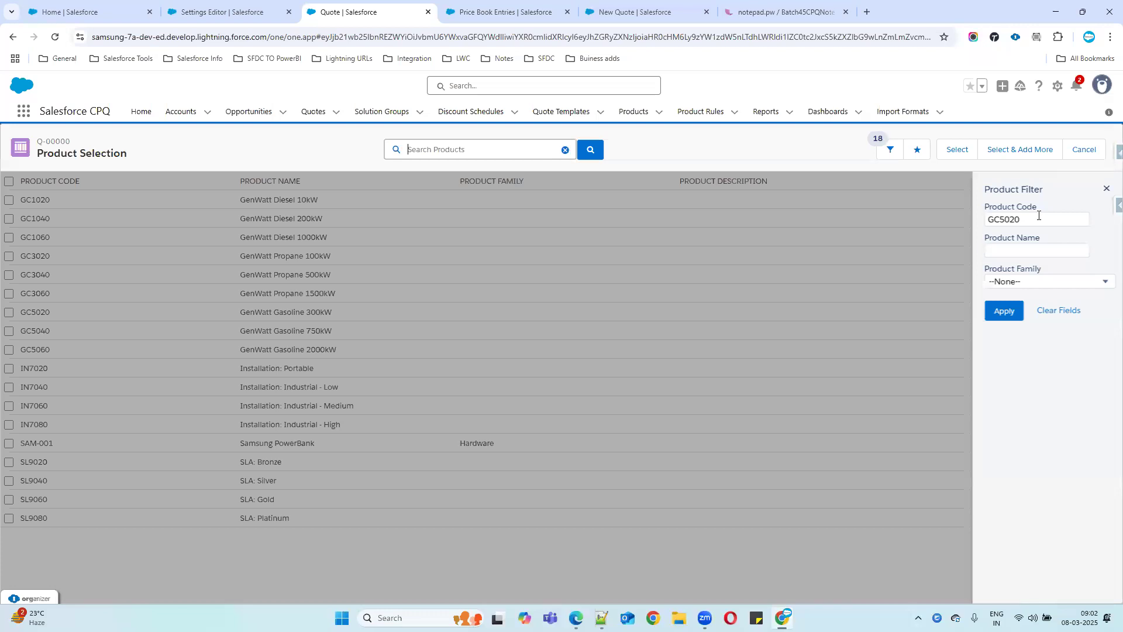
click(1004, 310)
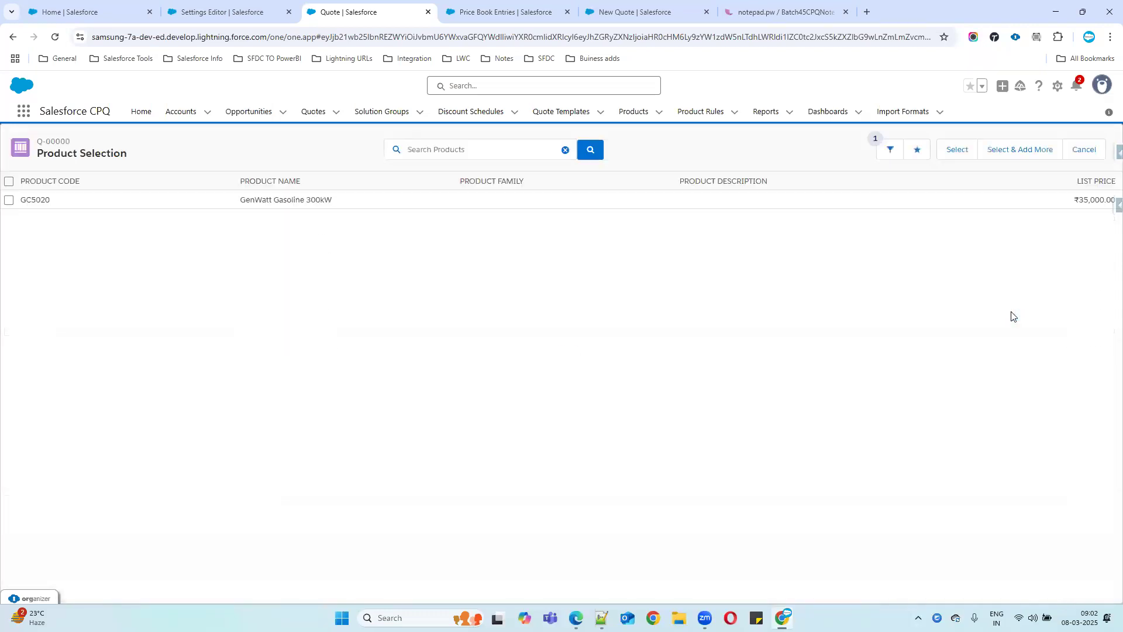
double_click(41, 200)
click(560, 153)
click(879, 153)
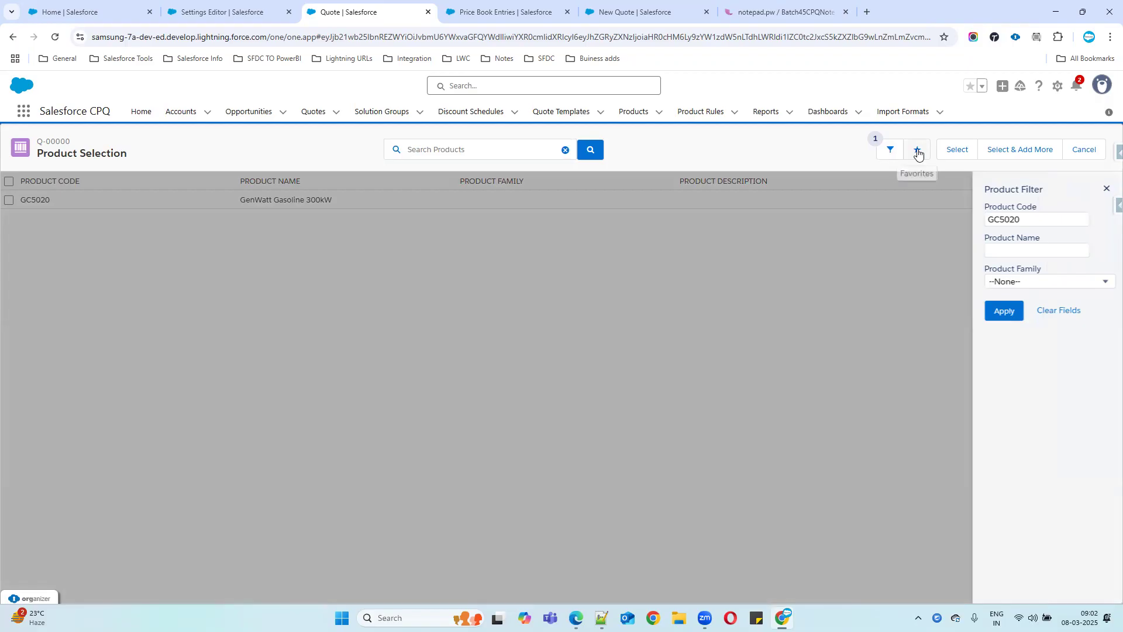
click(1105, 188)
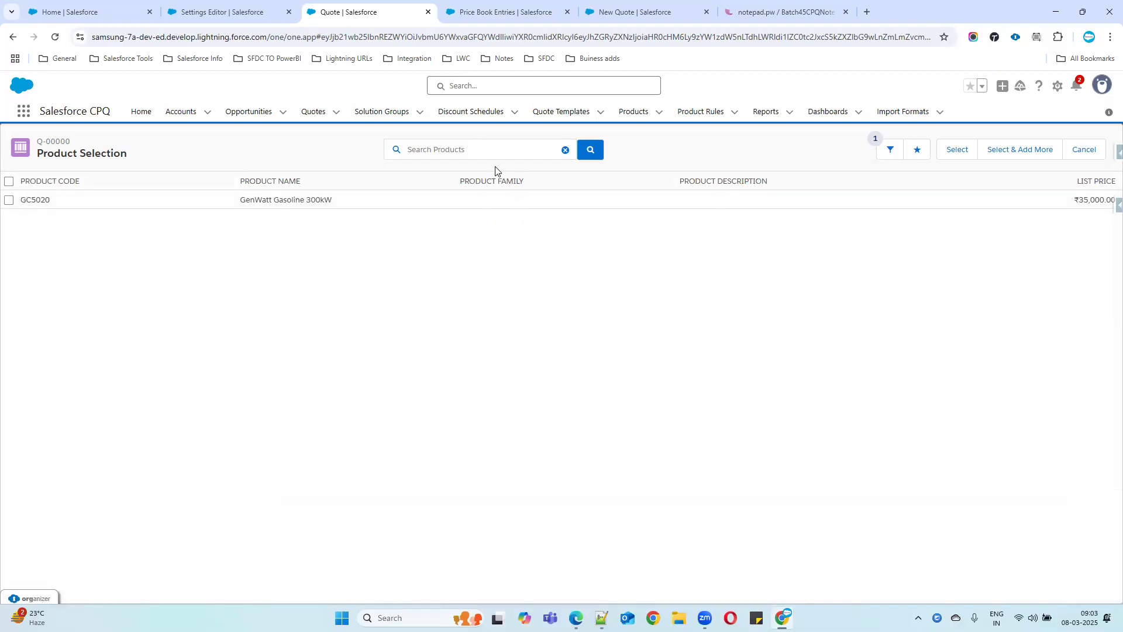
Remove the product code filter so that all products are listed again.
click(565, 151)
click(595, 154)
click(891, 149)
double_click(1004, 220)
drag(1004, 219, 916, 218)
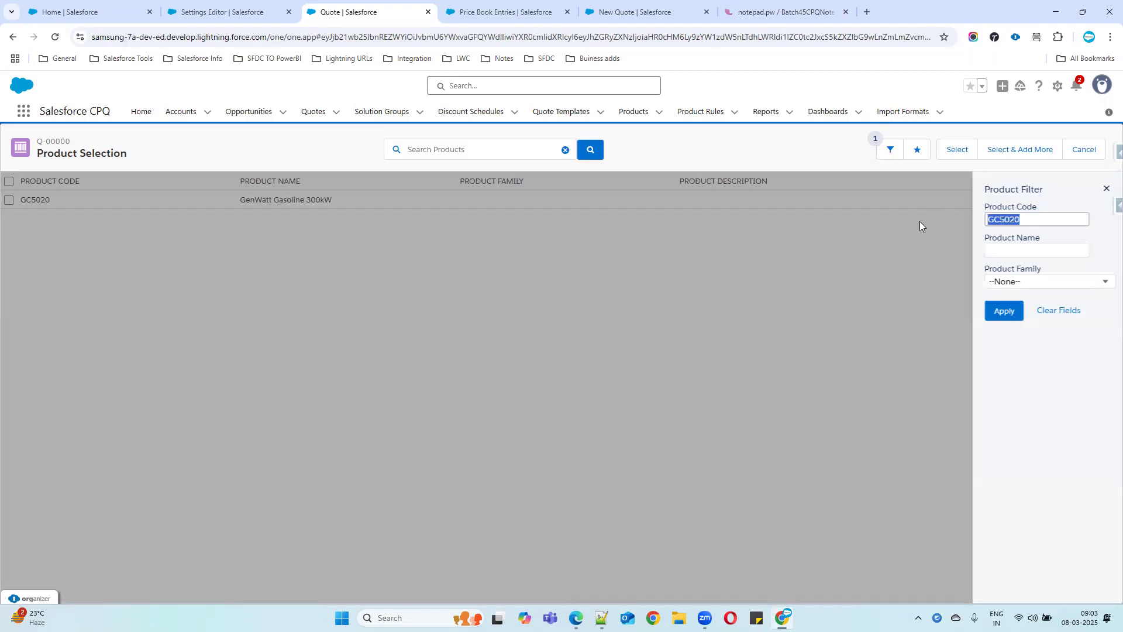
click(1060, 316)
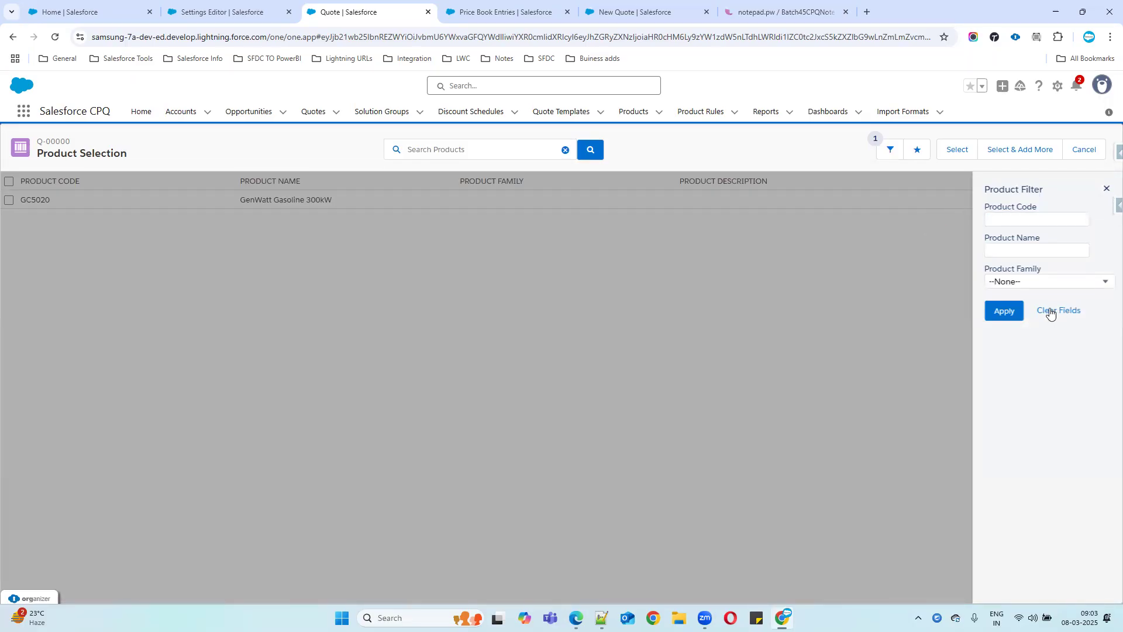
click(1002, 312)
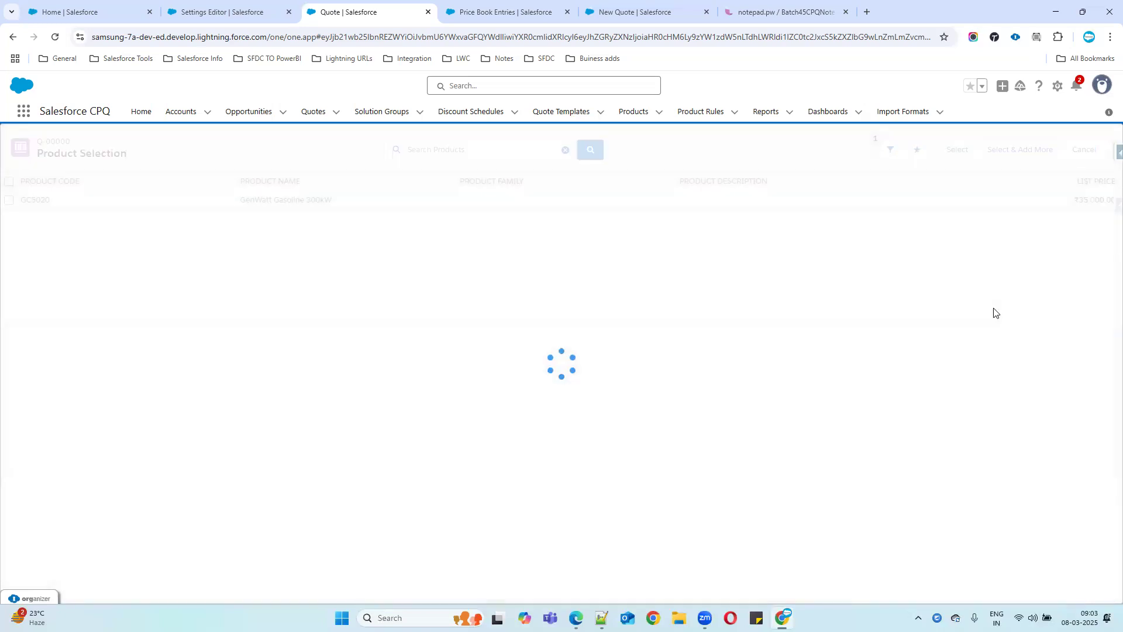
Mark Samsung PowerBank, and examine the Favorite Lookup's columns before returning to the quote's line editor.
click(9, 444)
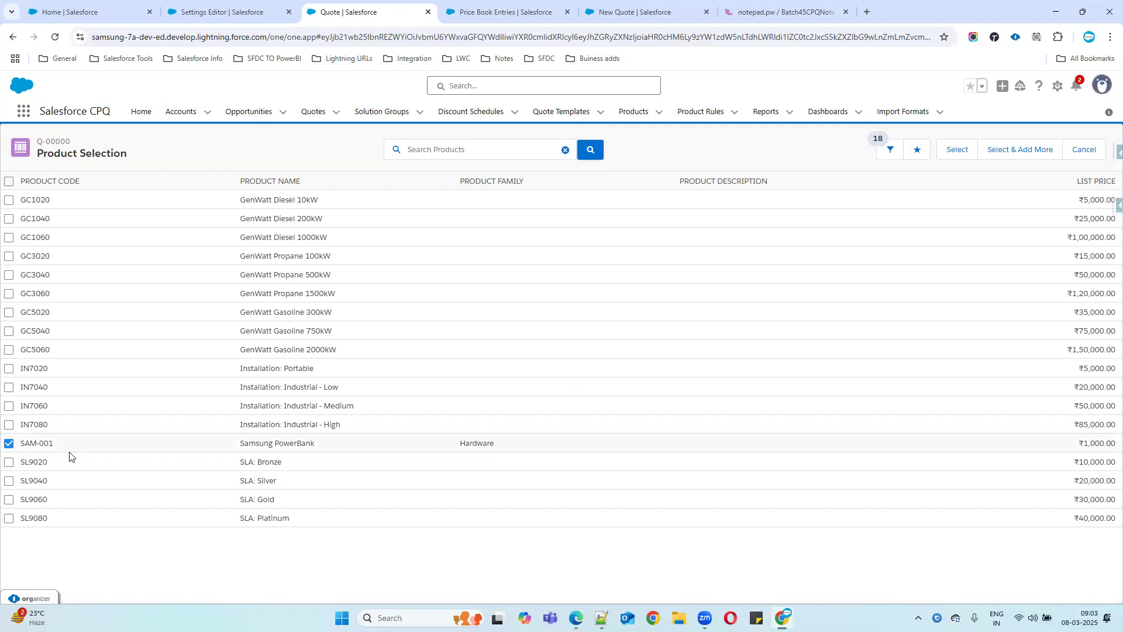
click(918, 153)
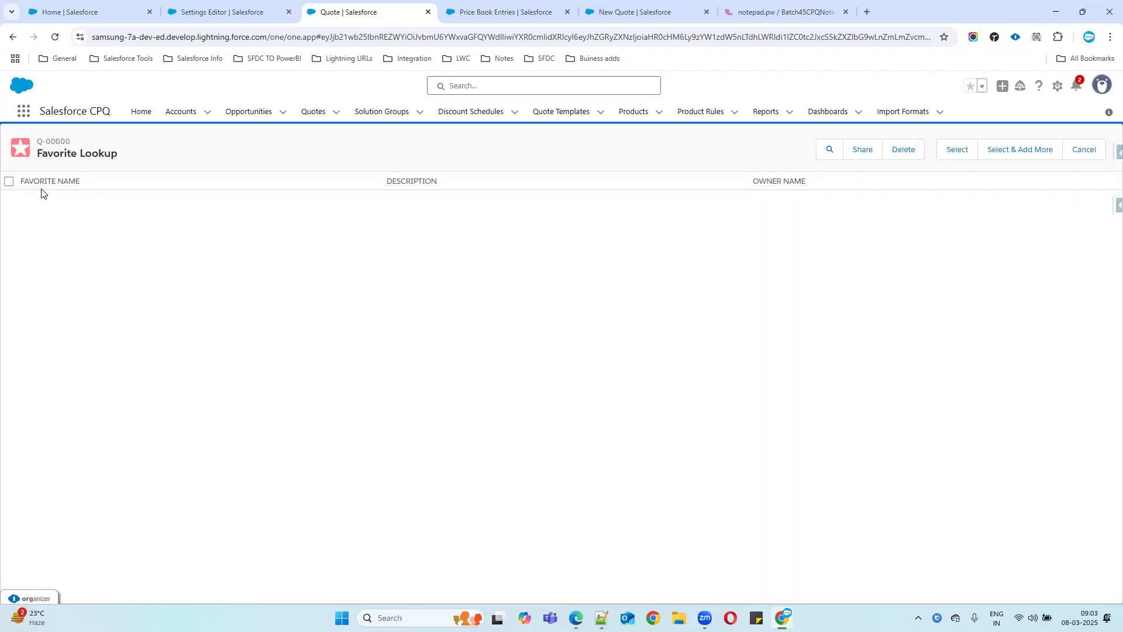
drag(23, 181, 882, 191)
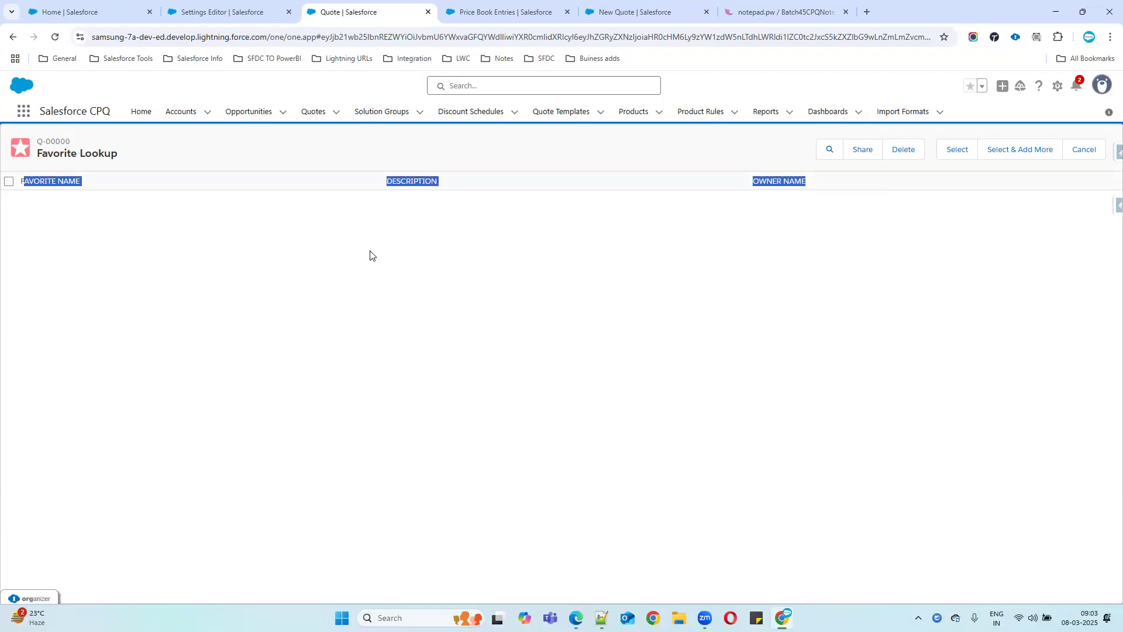
click(949, 158)
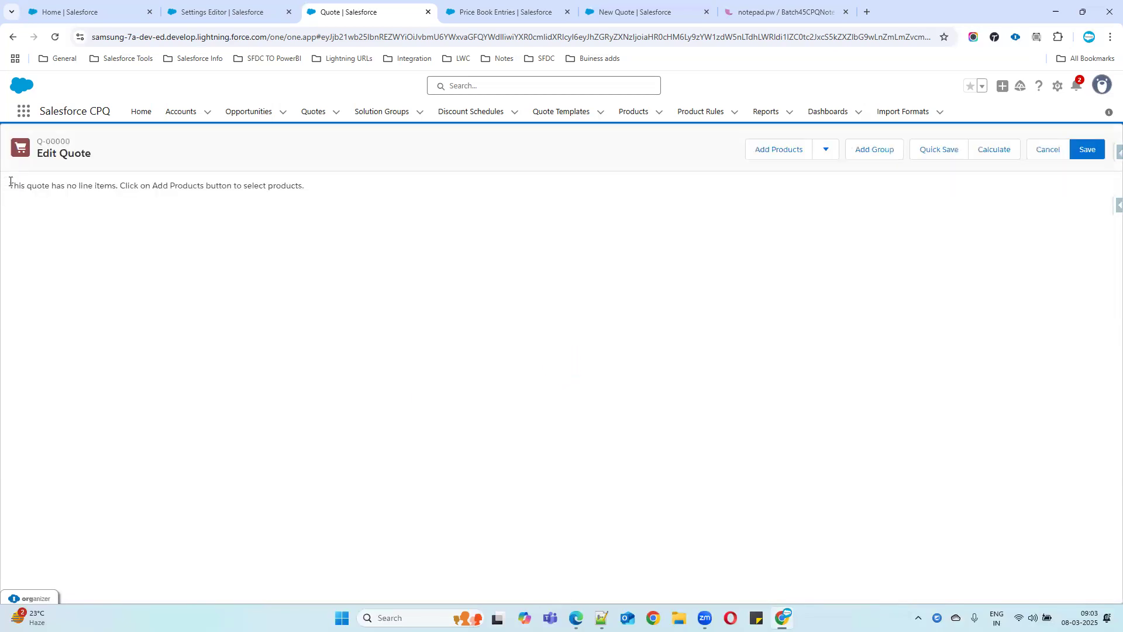
click(825, 151)
Leave the line editor and check the Price Book field in the quote record's discount information.
click(1079, 162)
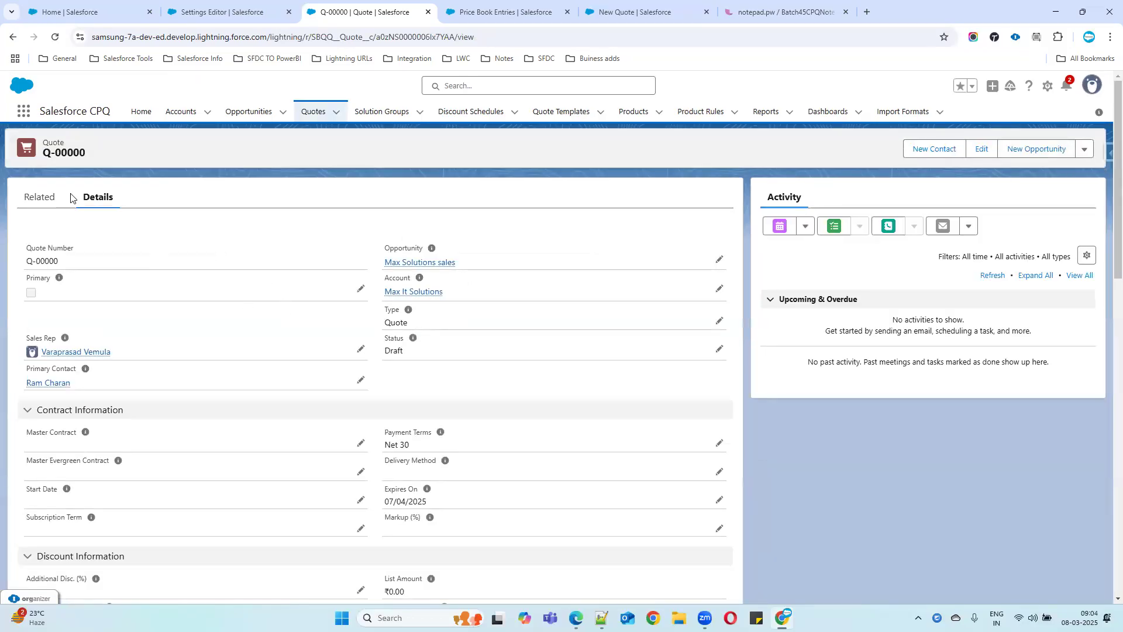
scroll(474, 333, down, 6)
drag(380, 372, 502, 385)
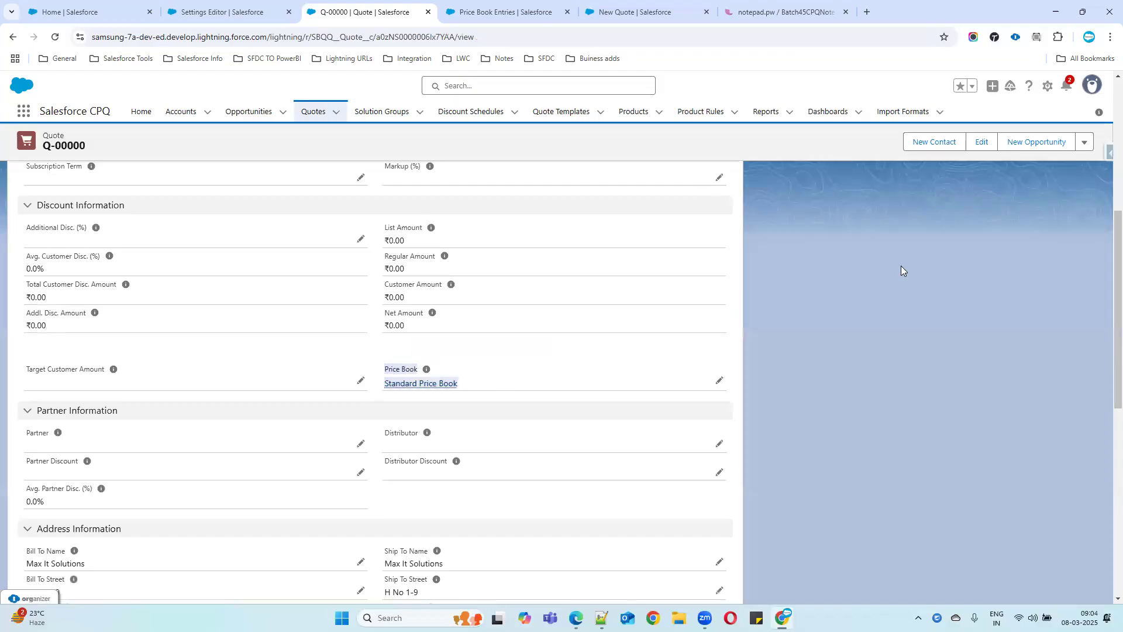
scroll(906, 273, up, 2)
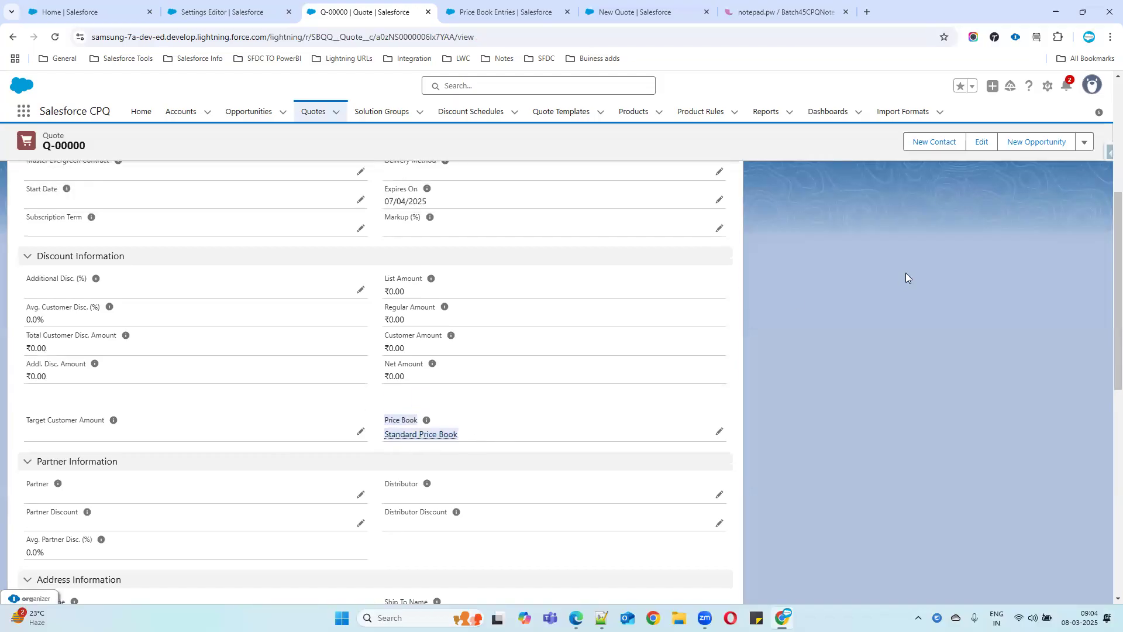
Reopen the quote's line editor with Edit Lines and add Samsung PowerBank (SAM-001) as a line item.
click(1084, 142)
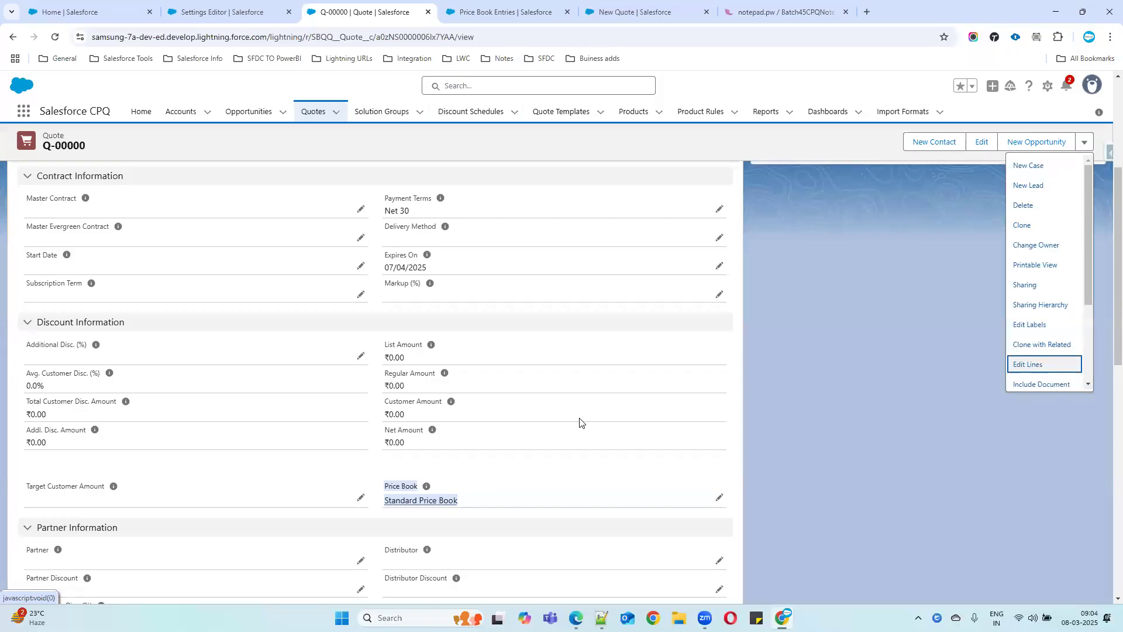
click(1037, 364)
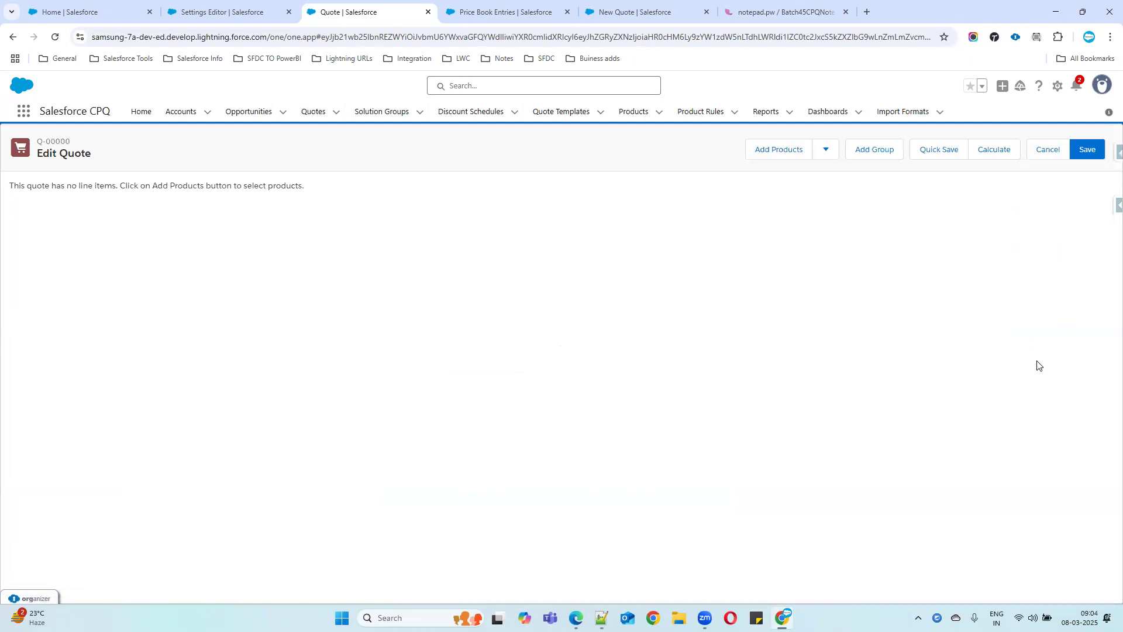
click(781, 151)
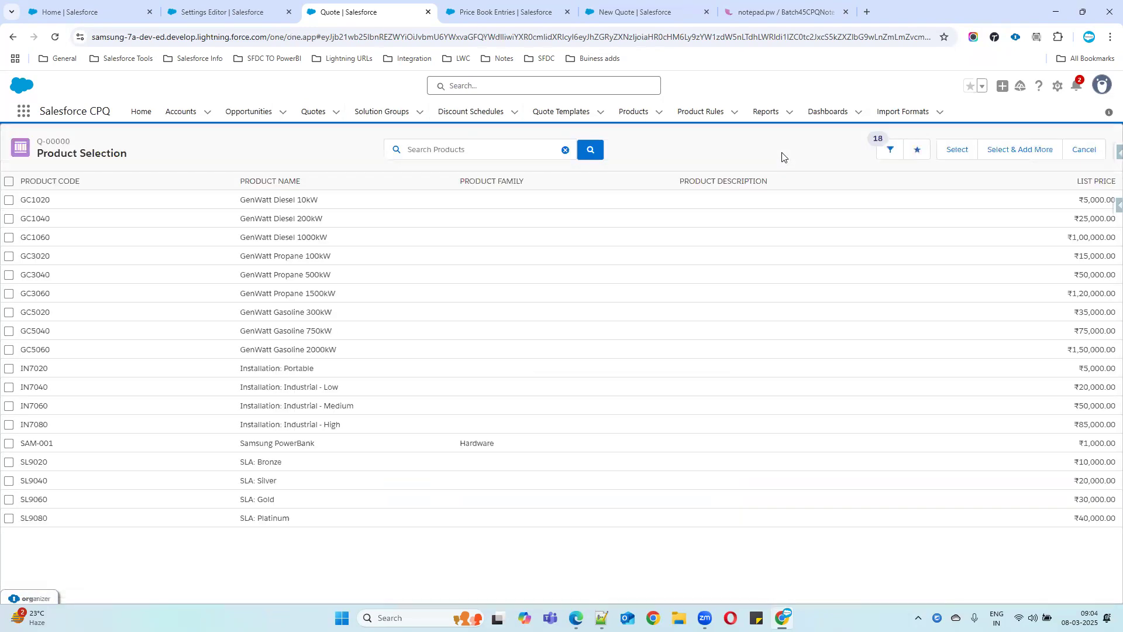
click(8, 444)
click(958, 151)
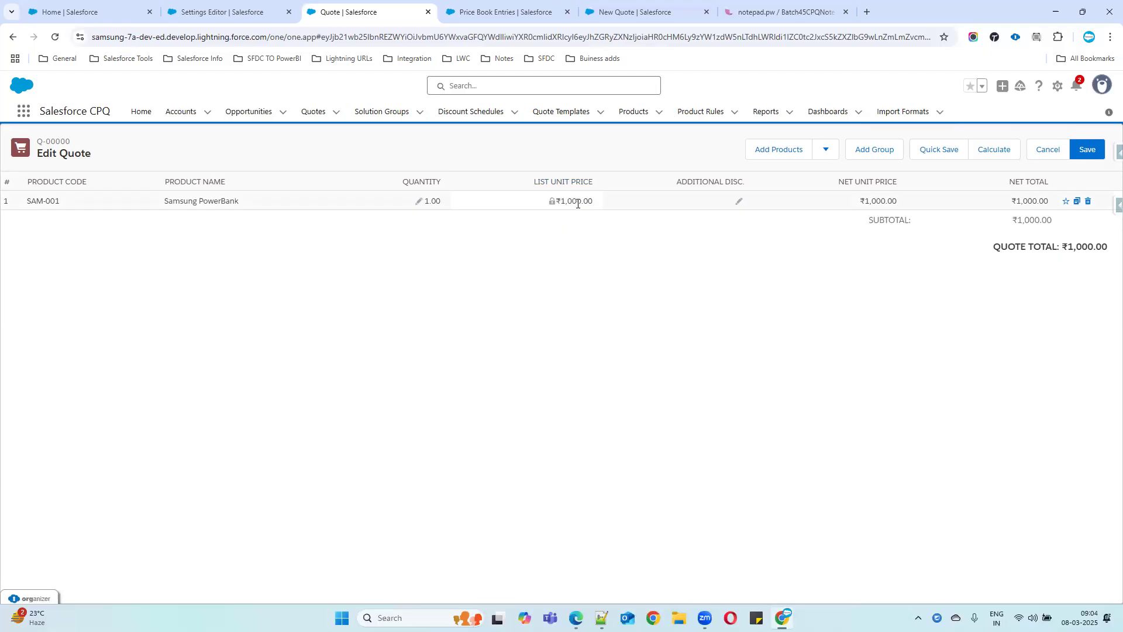
Set the Samsung PowerBank line's quantity to 5 and its additional discount to 10%, and recalculate the quote.
click(420, 201)
click(440, 206)
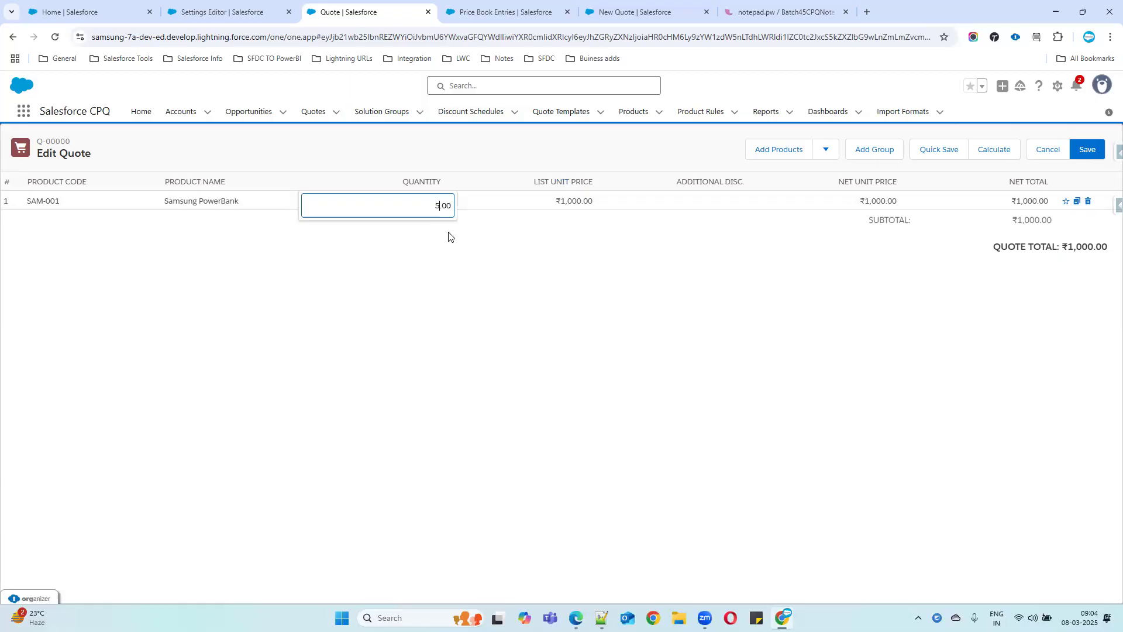
click(672, 280)
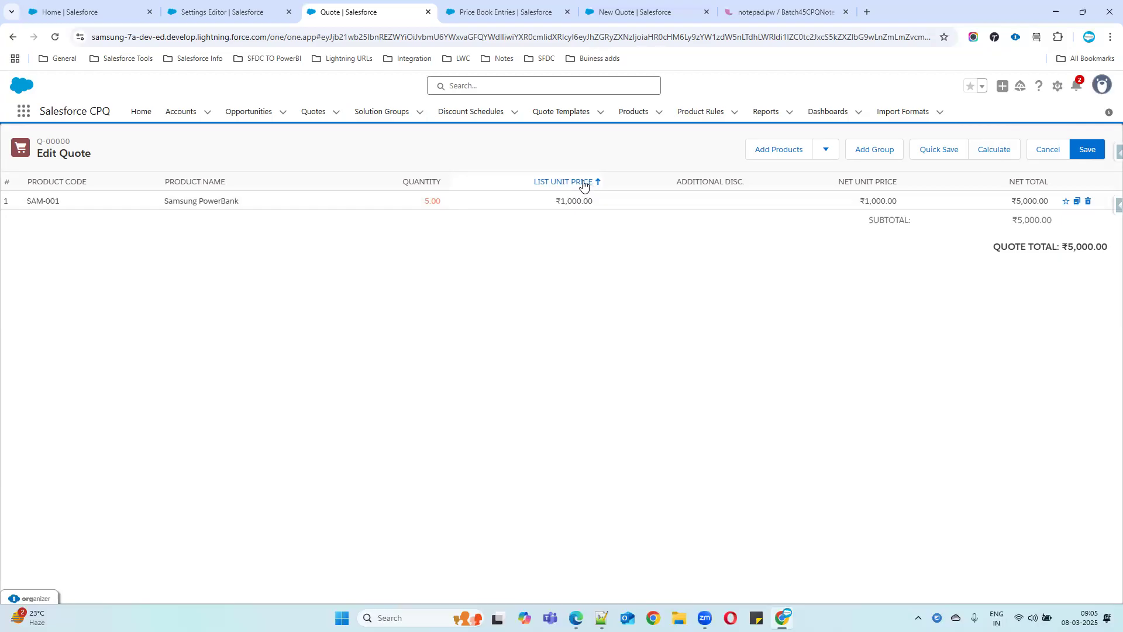
click(736, 203)
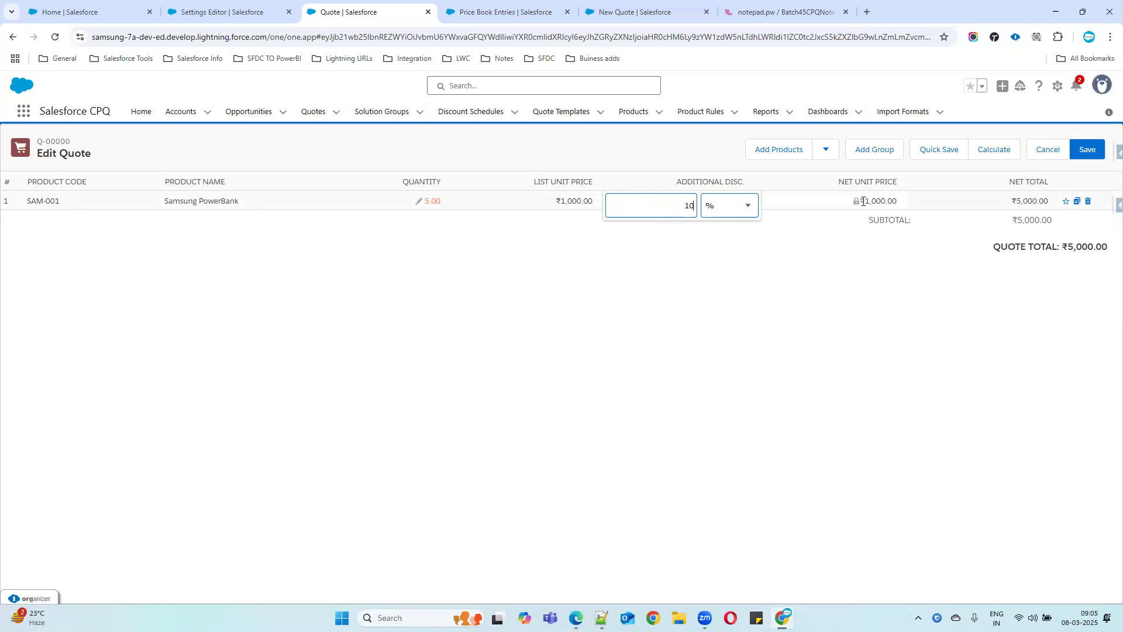
click(847, 300)
click(1010, 149)
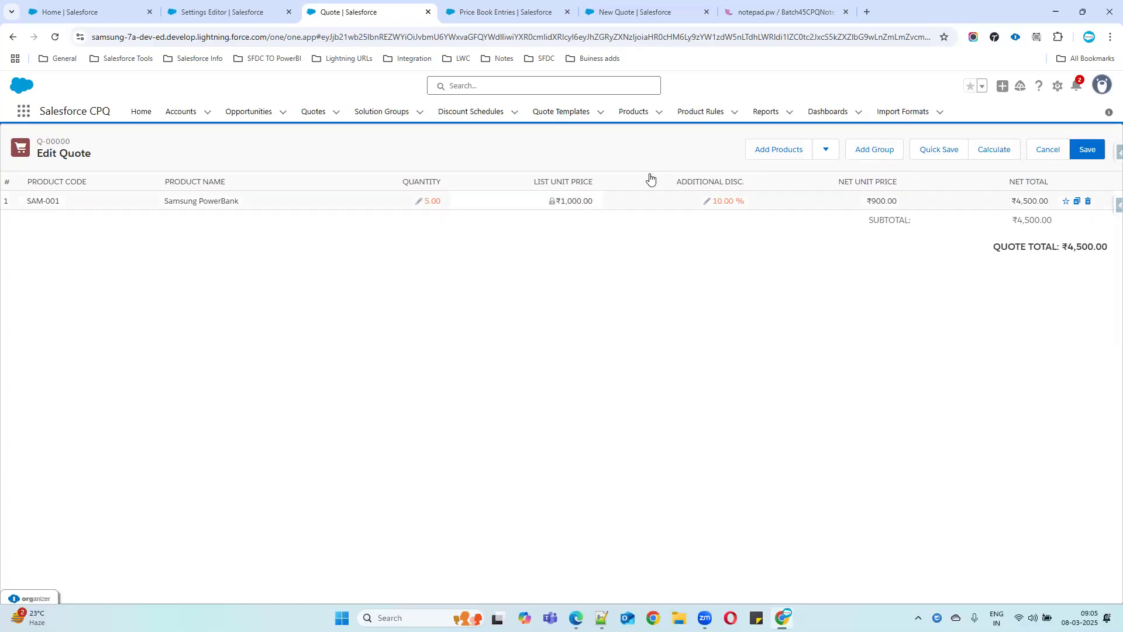
Add SLA: Platinum (SL9080) to the quote as a second line through product selection.
click(771, 151)
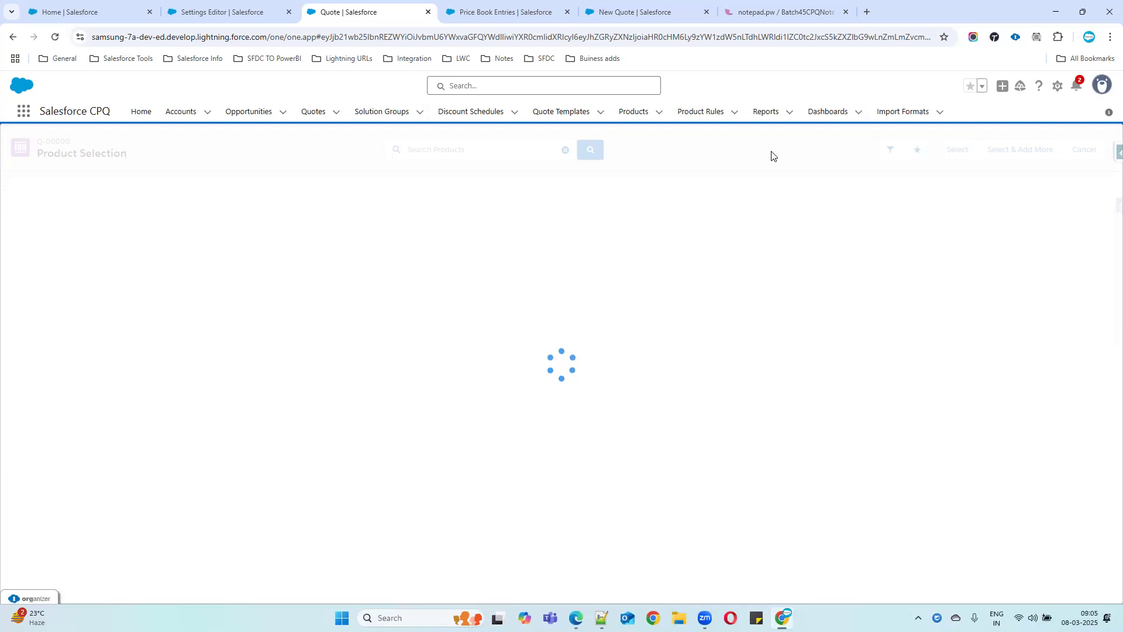
drag(39, 148, 269, 443)
click(65, 545)
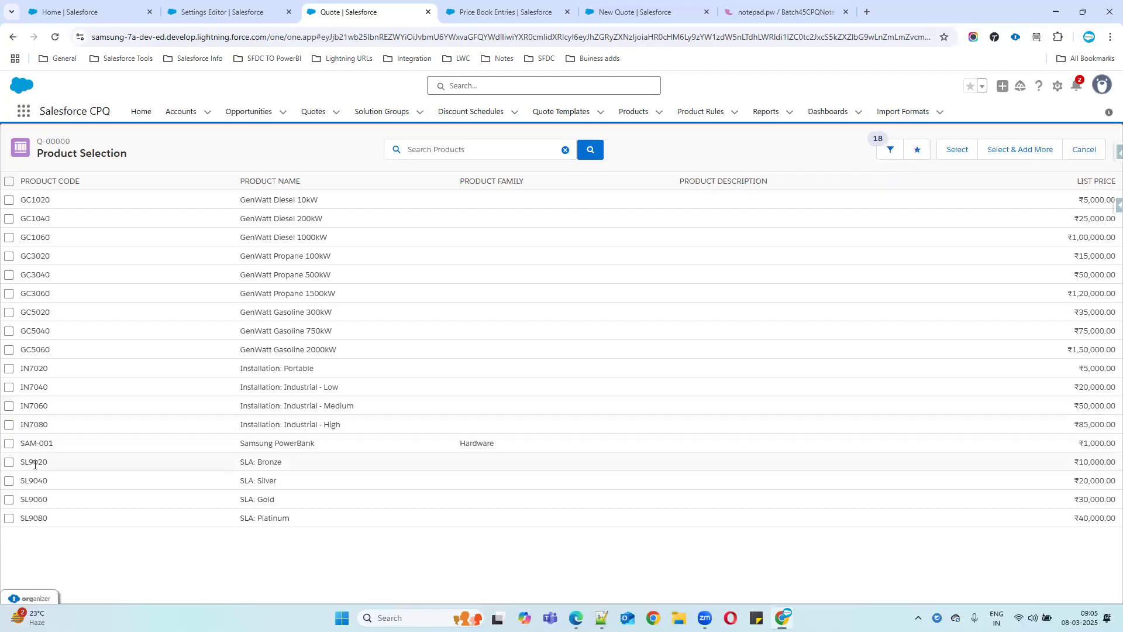
click(8, 519)
key(ctrl+a)
click(954, 153)
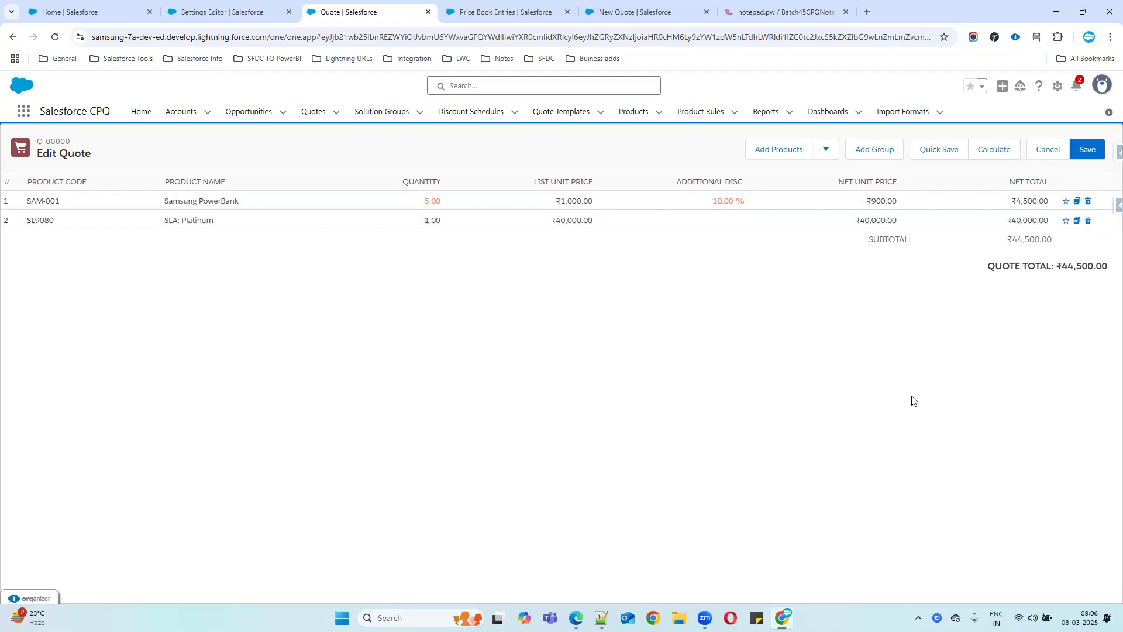
Add the Samsung PowerBank line to the favorites under the name Samsung Favs.
click(1066, 221)
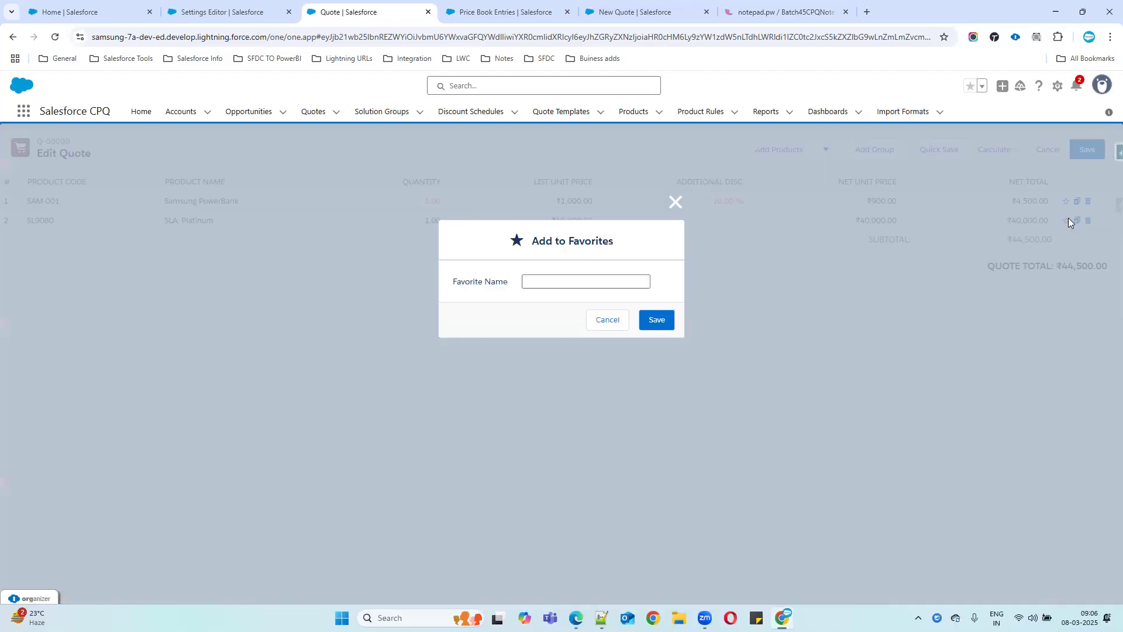
click(656, 320)
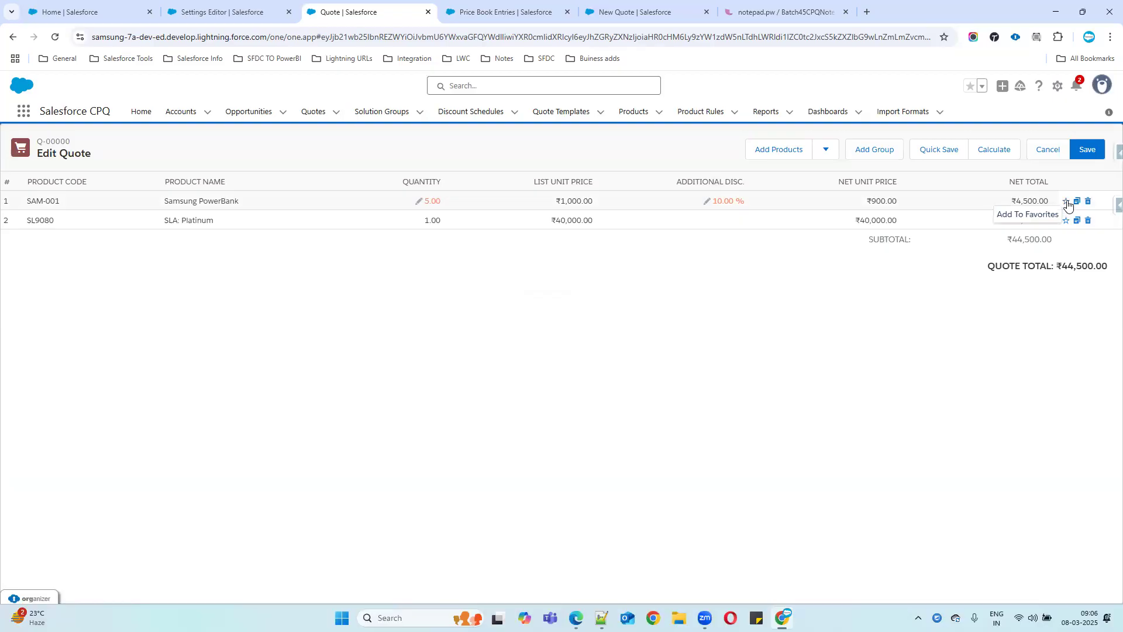
click(1066, 201)
click(541, 283)
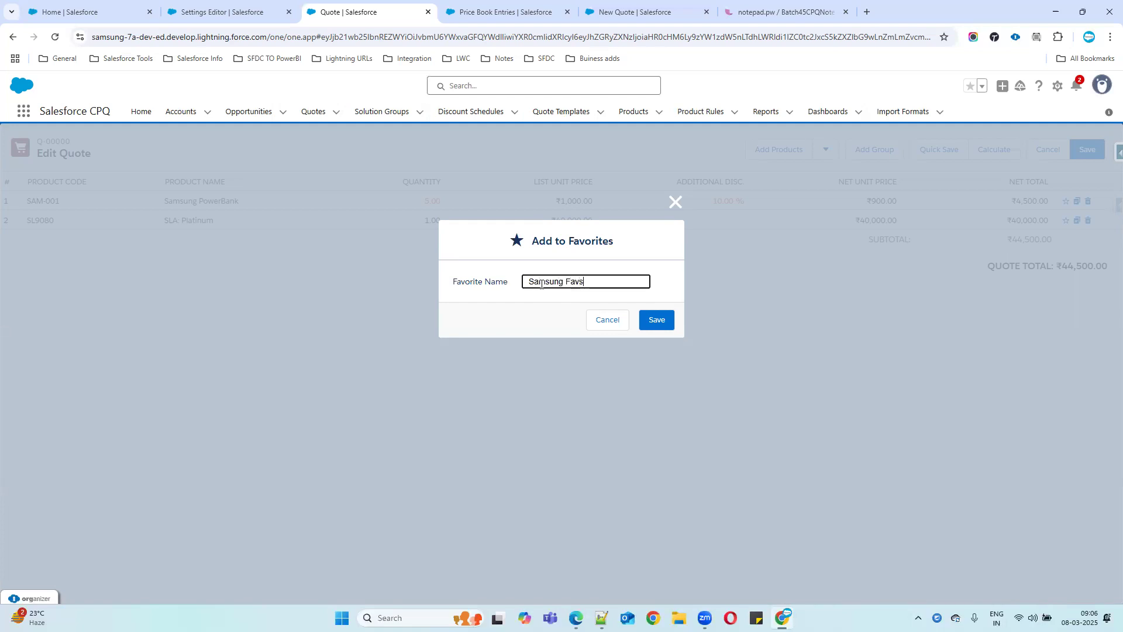
click(650, 320)
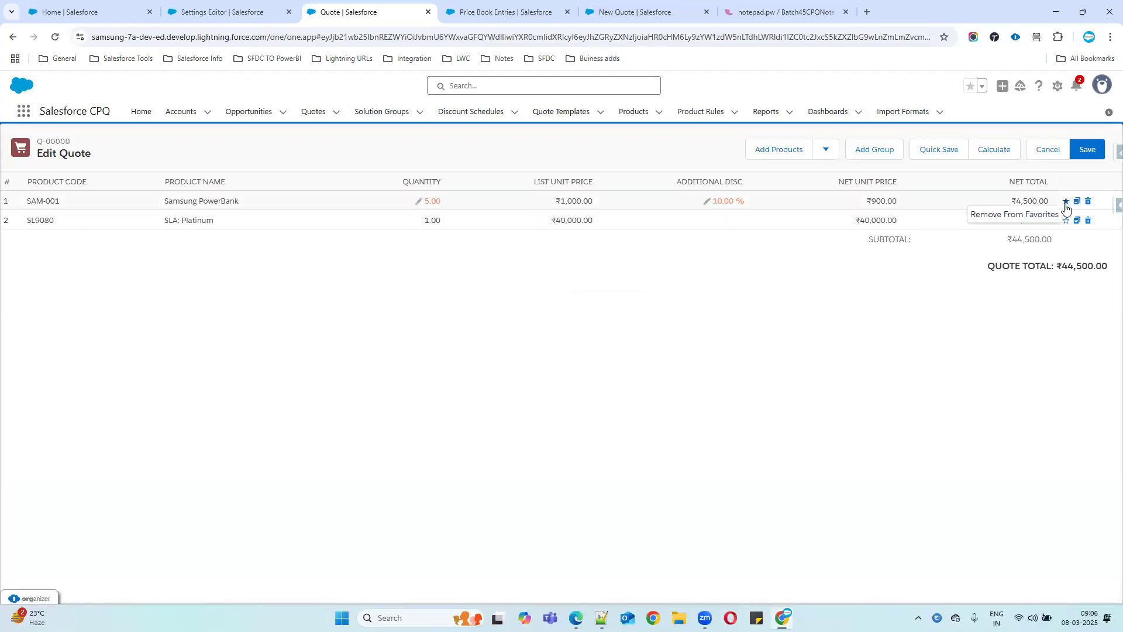
click(827, 150)
click(822, 348)
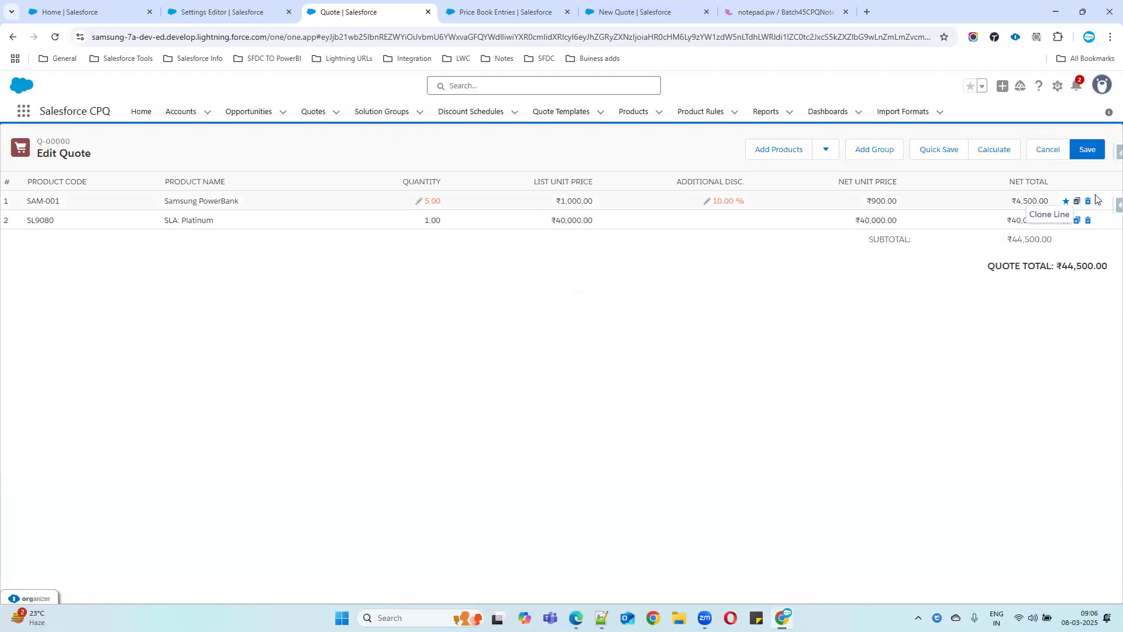
Add another Samsung PowerBank line from the Samsung Favs favorite and delete that duplicate line again.
click(782, 151)
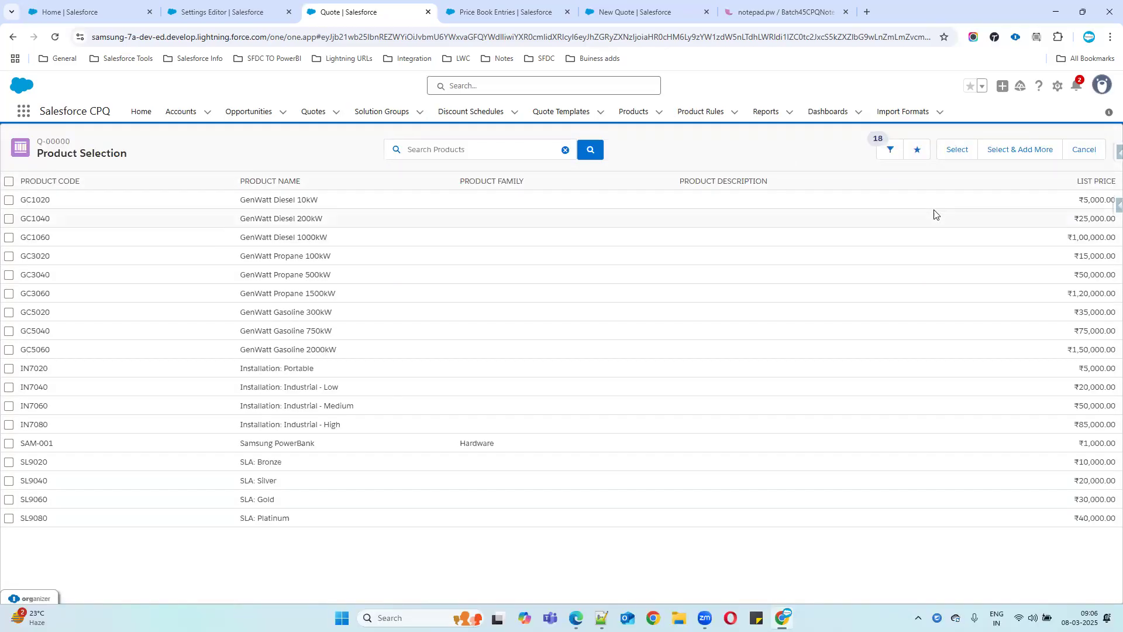
click(917, 150)
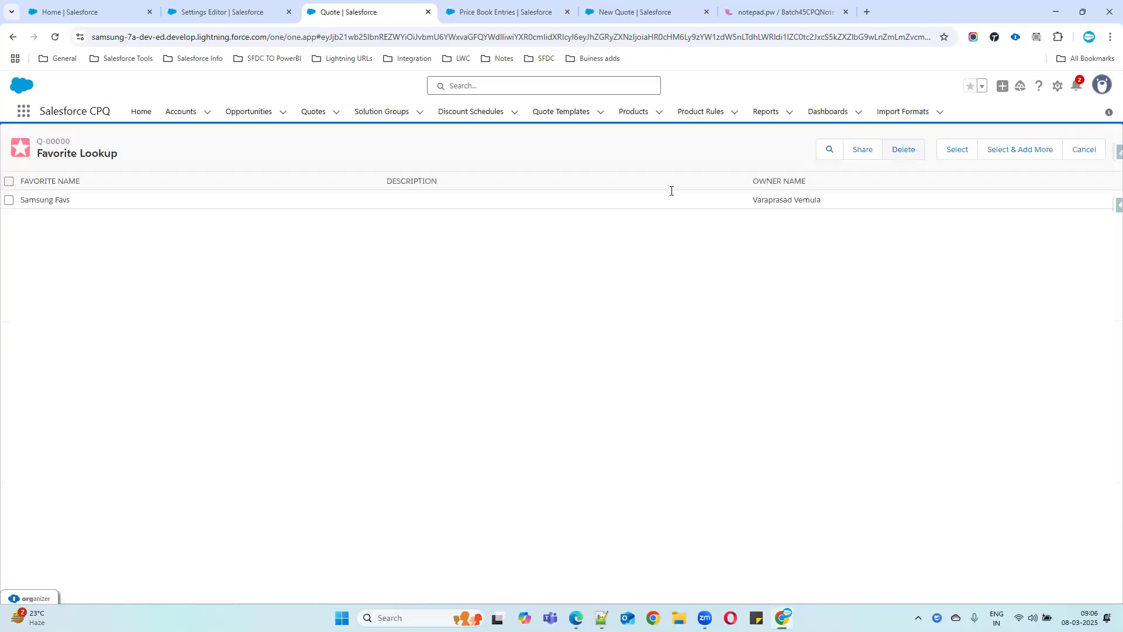
drag(96, 203, 19, 202)
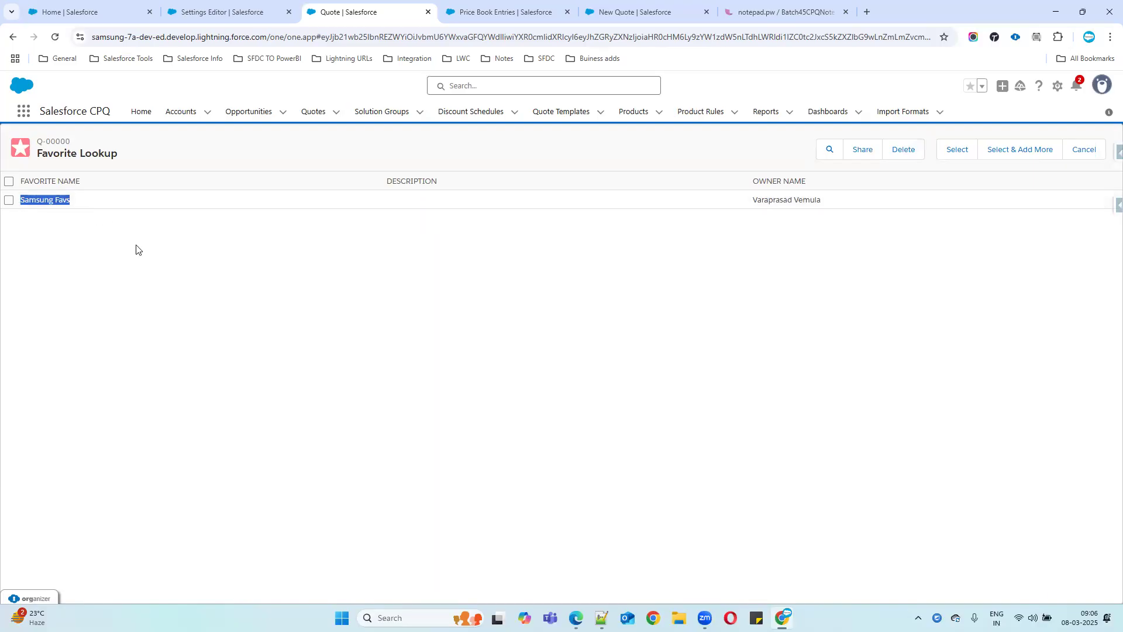
click(47, 200)
click(8, 200)
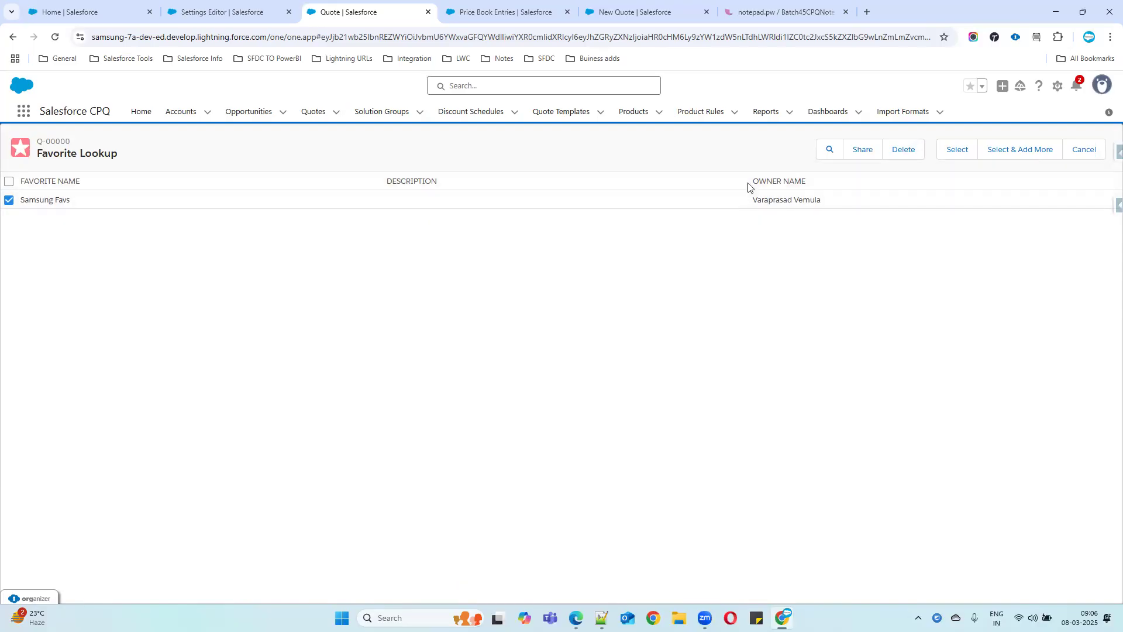
click(954, 150)
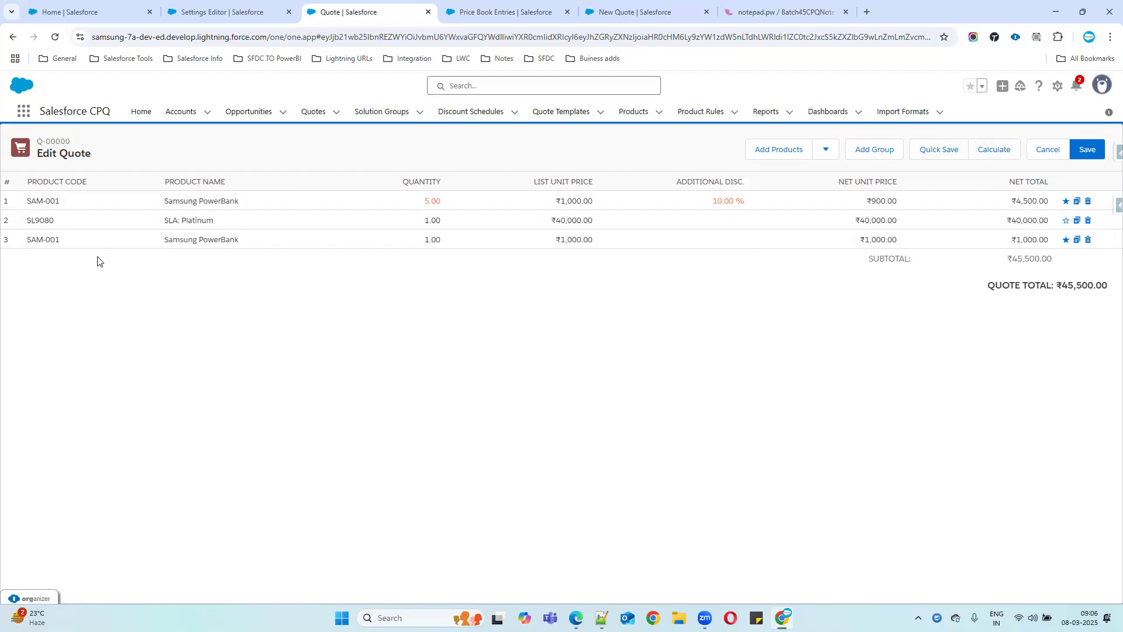
click(1089, 241)
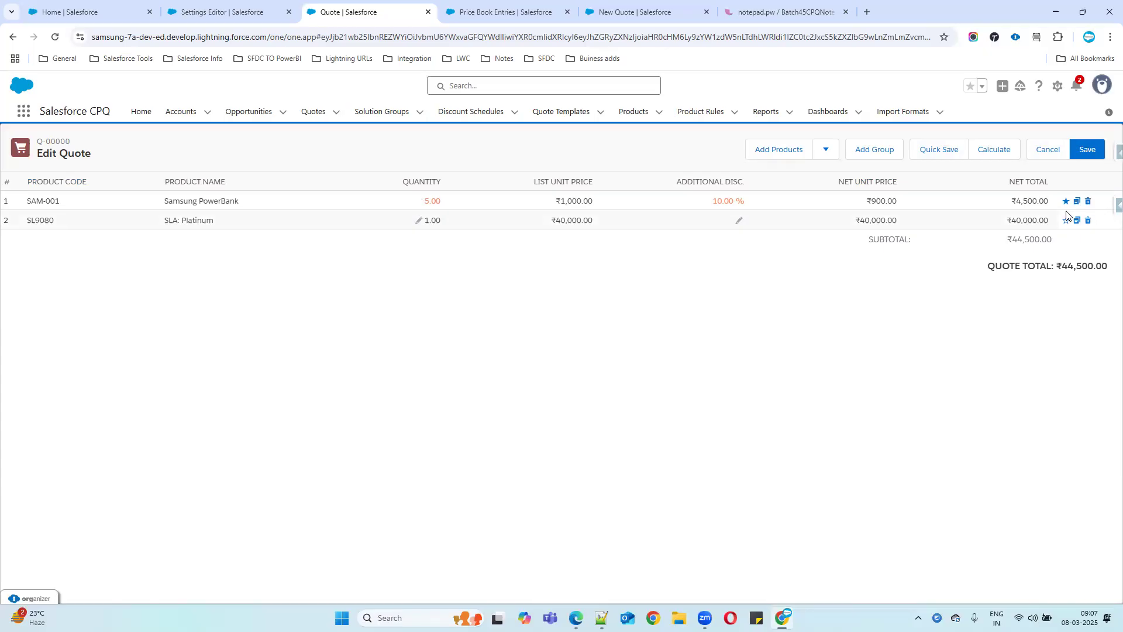
Save the edited quote and open the full list of its related Quote Lines.
click(1091, 151)
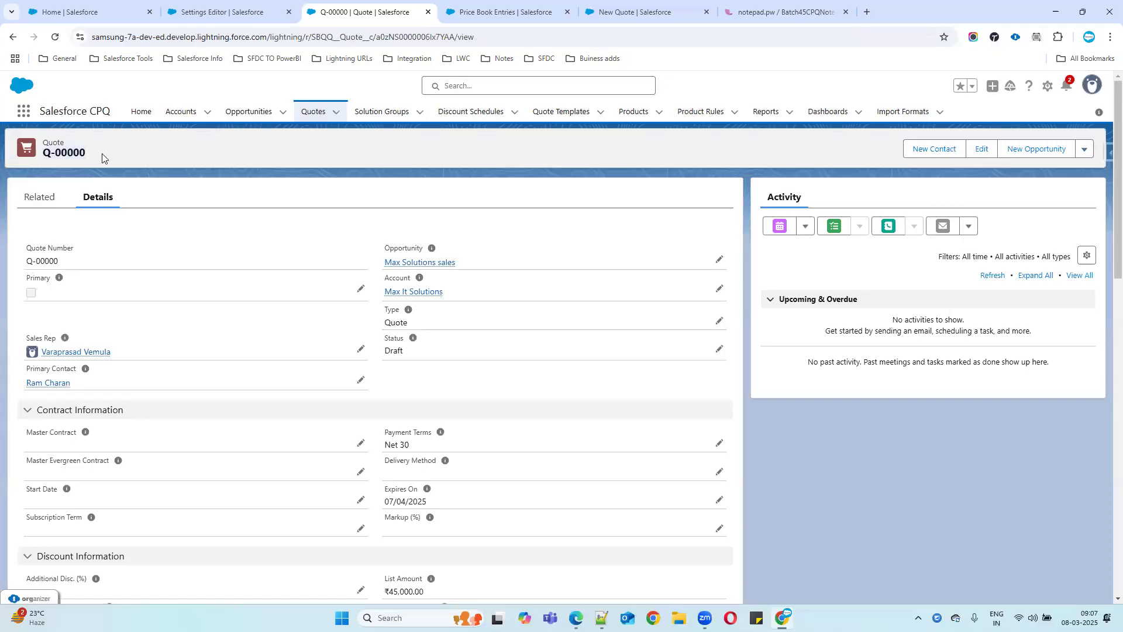
click(40, 199)
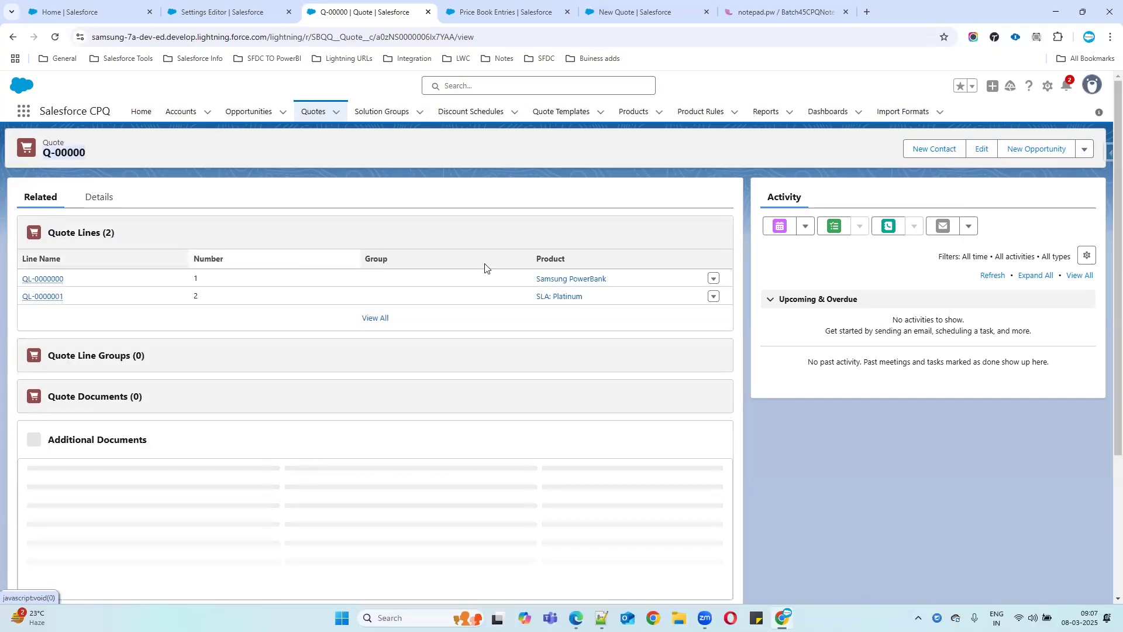
click(375, 319)
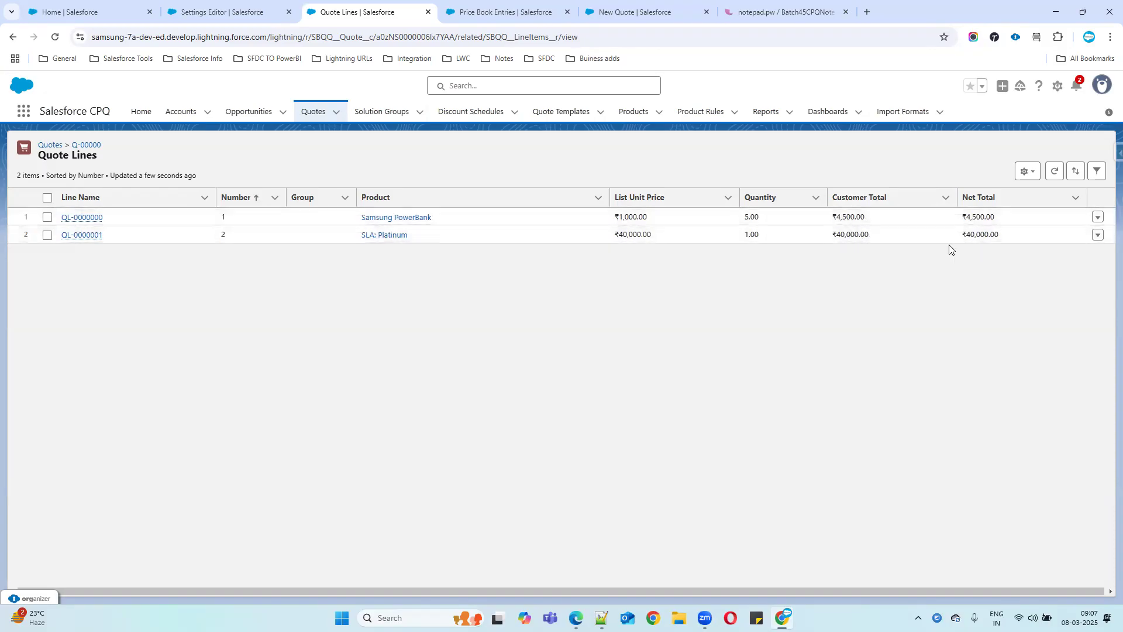
Return to the quote record and examine the discounts, amounts and price book in its discount information.
click(91, 146)
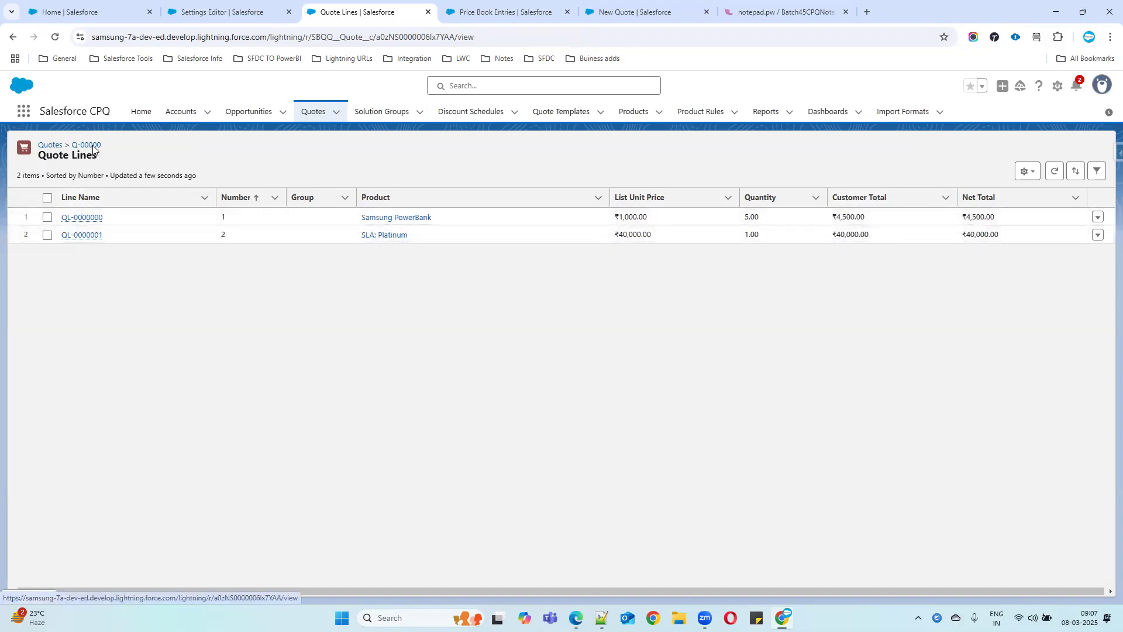
scroll(301, 388, down, 2)
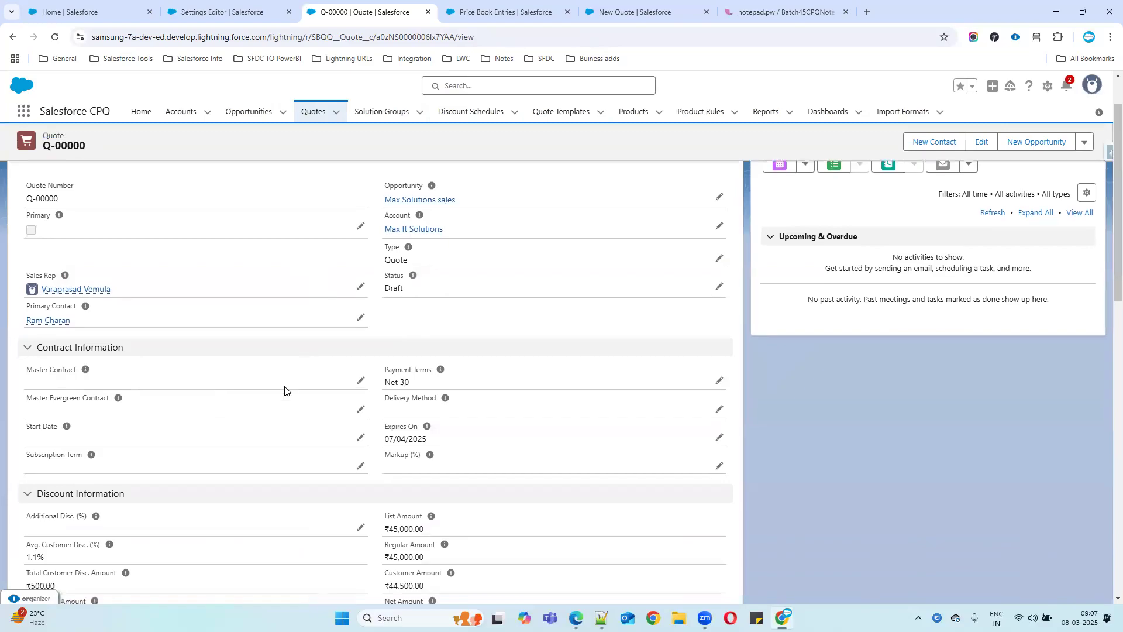
scroll(268, 392, down, 3)
drag(27, 344, 157, 349)
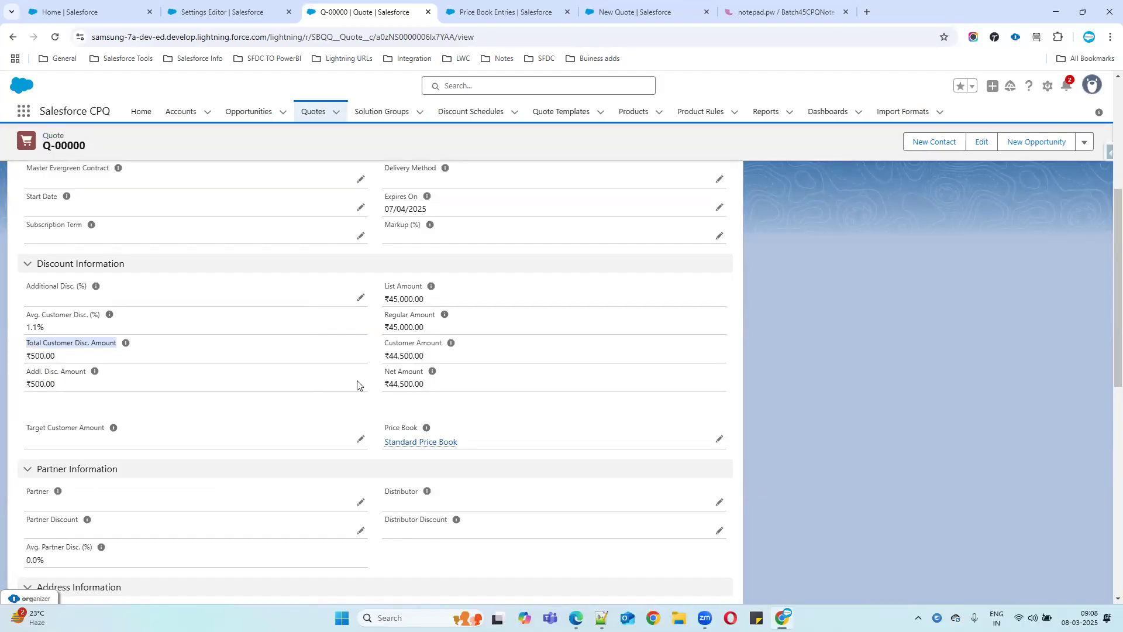
drag(382, 426, 483, 430)
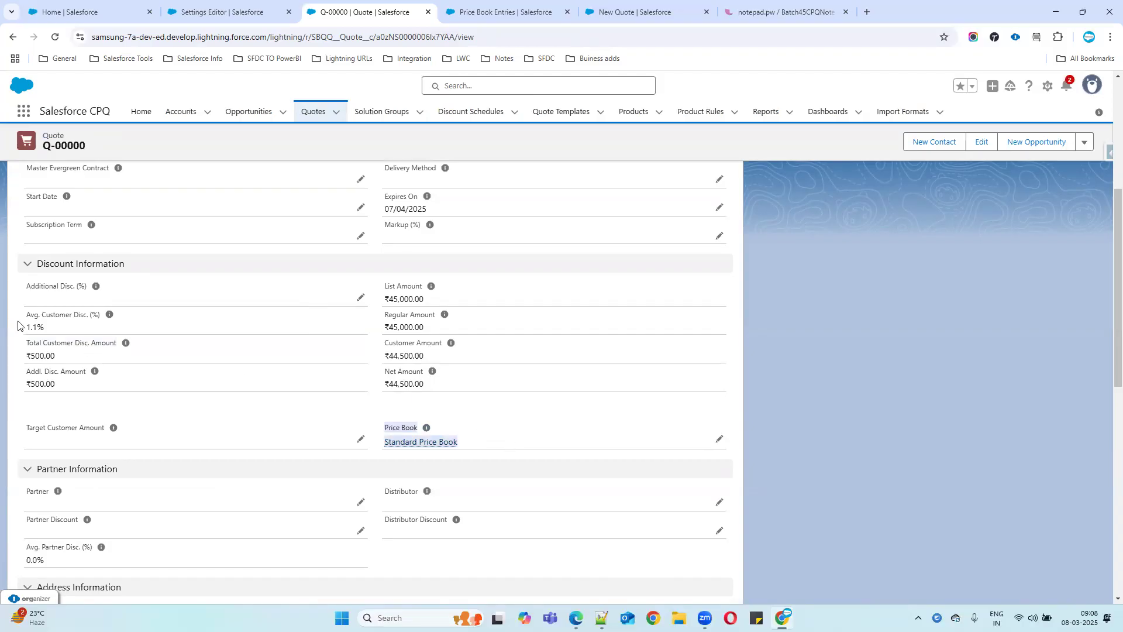
scroll(162, 344, up, 2)
drag(383, 401, 462, 424)
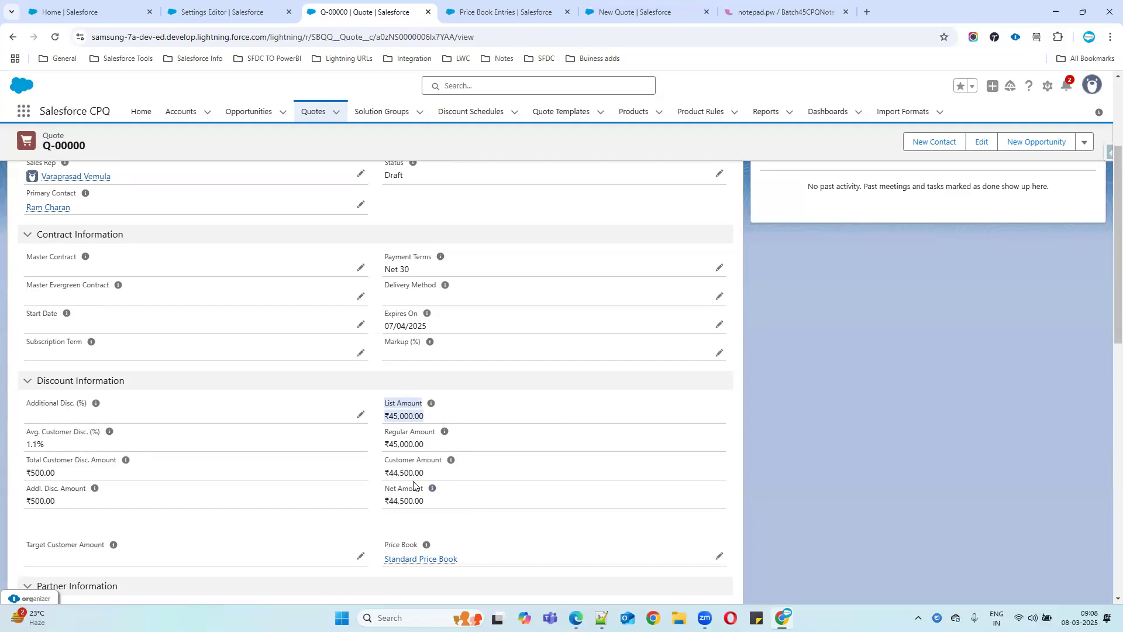
scroll(557, 411, down, 4)
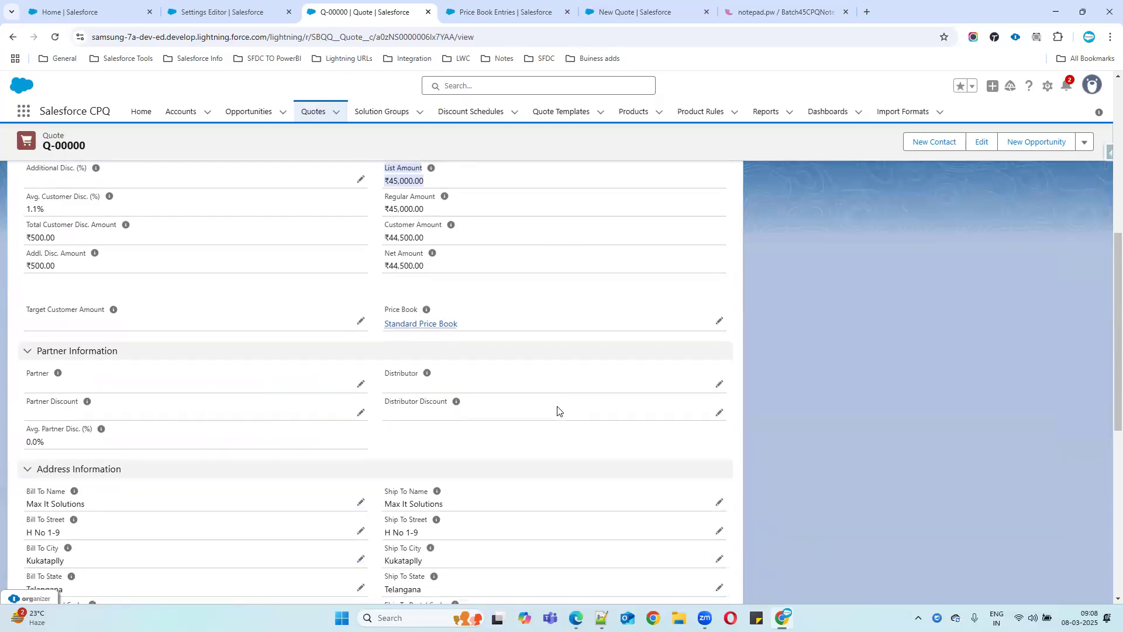
scroll(262, 402, down, 3)
scroll(262, 402, up, 10)
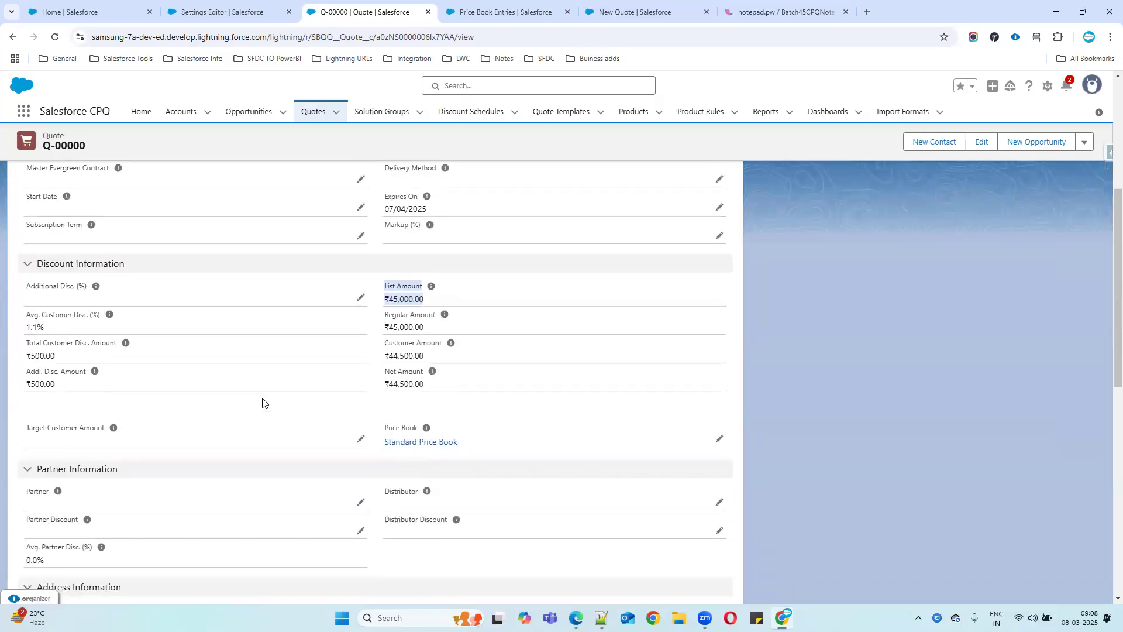
scroll(262, 403, down, 1)
scroll(262, 402, up, 1)
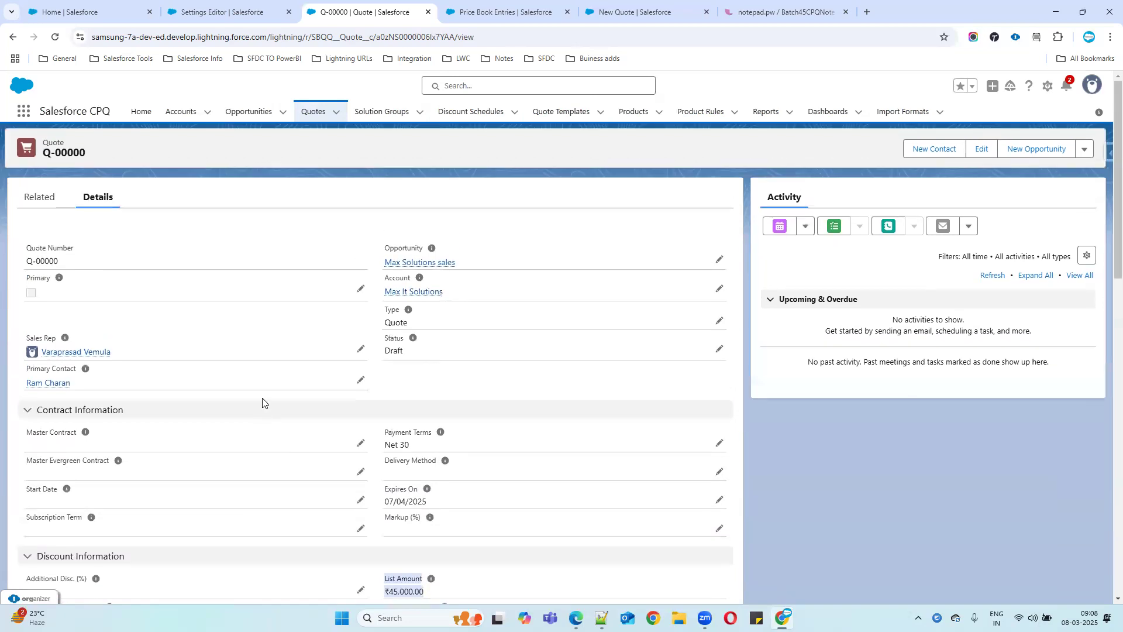
Open the Max Solutions sales opportunity in its own browser tab ahead of the quote, and check its related Quotes and Products lists.
middle_click(403, 267)
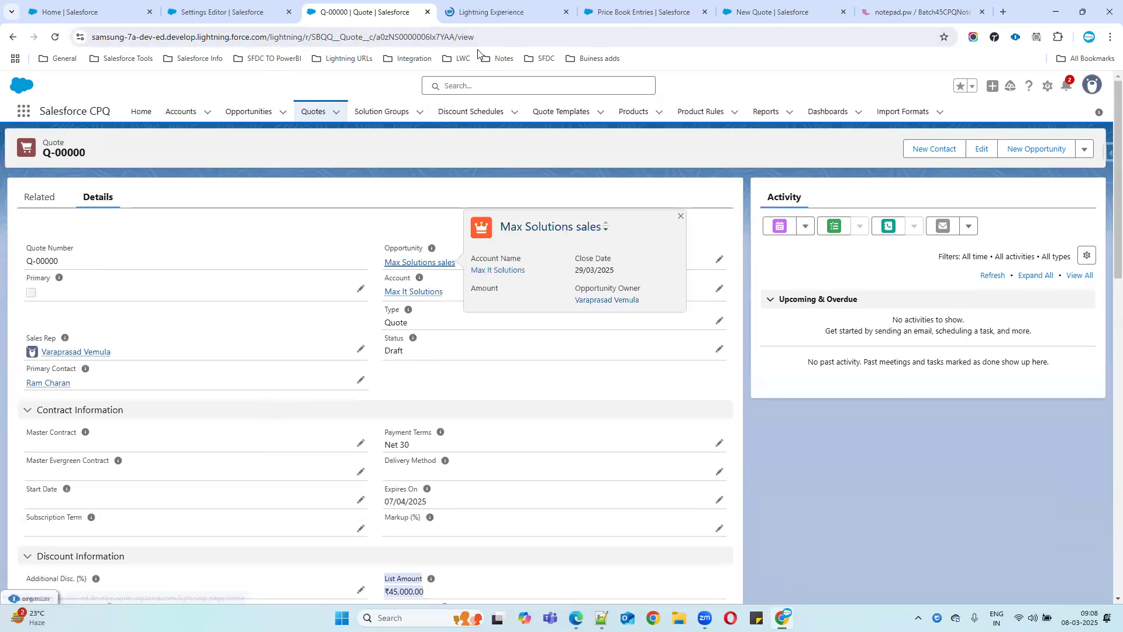
click(483, 11)
drag(483, 12, 347, 12)
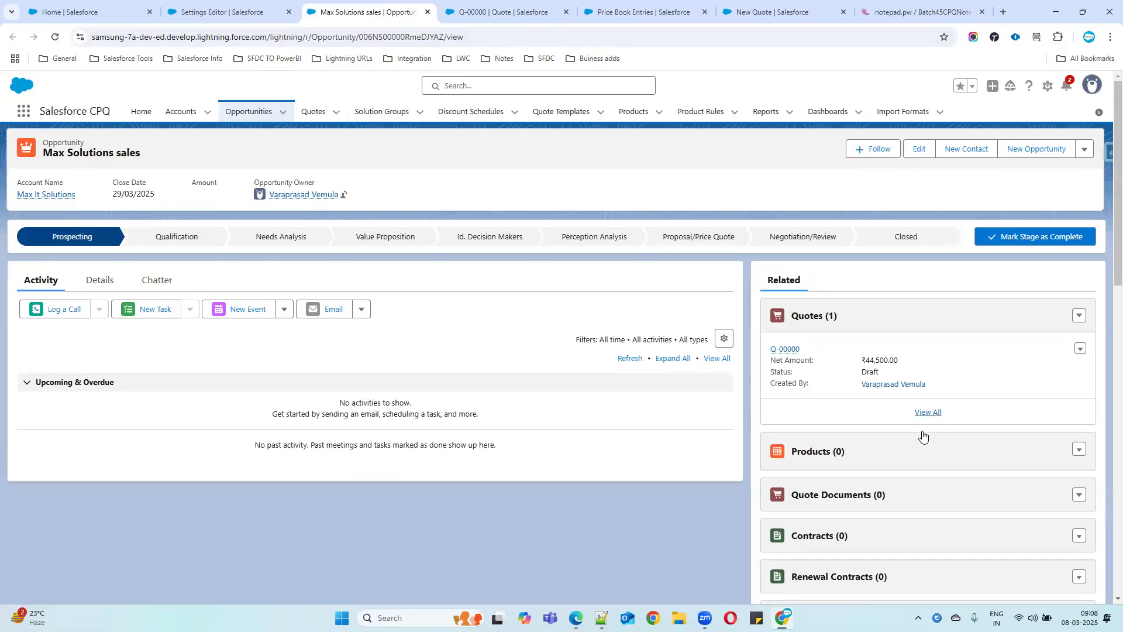
drag(776, 455, 773, 456)
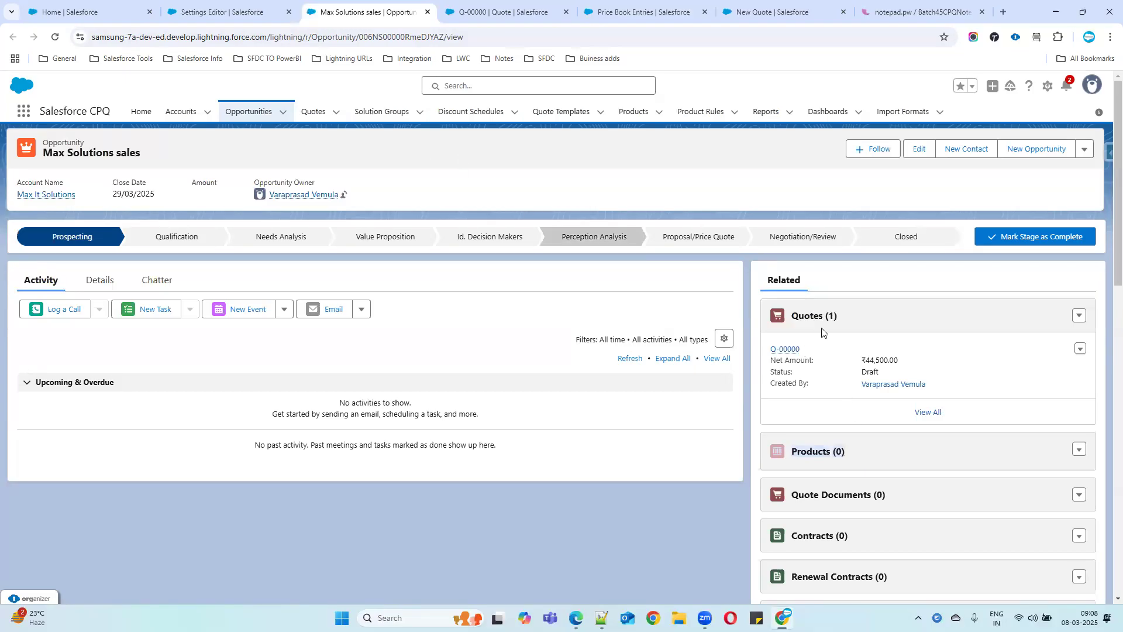
Open the opportunity's related quote, check the help text of its Primary field, and put the quote's details into edit mode.
click(789, 350)
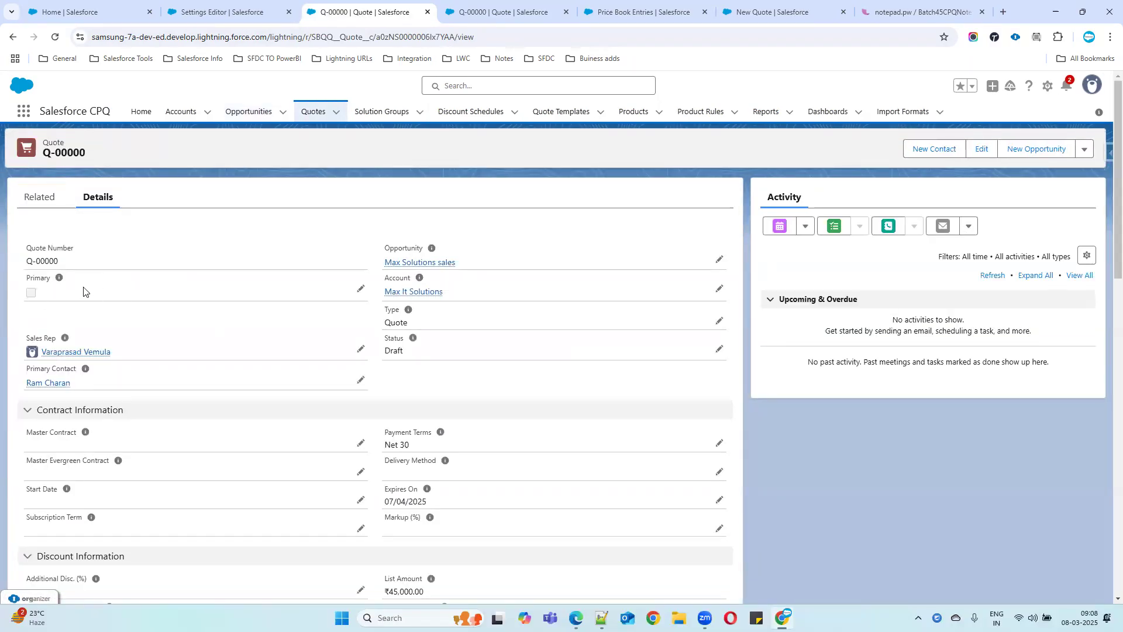
mouse_move(61, 279)
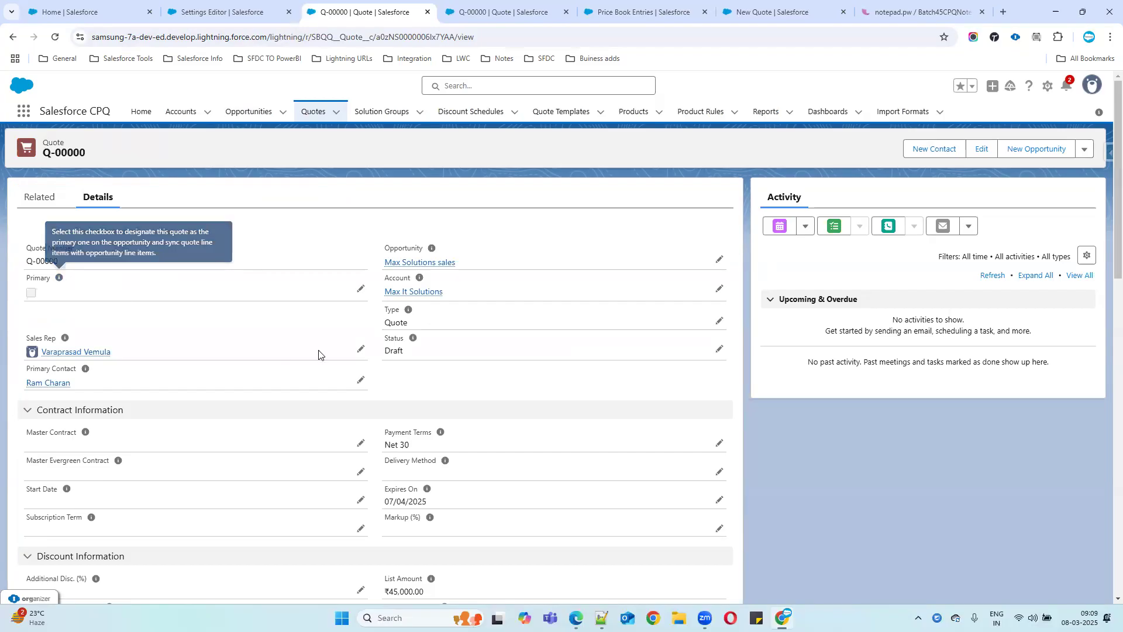
click(719, 349)
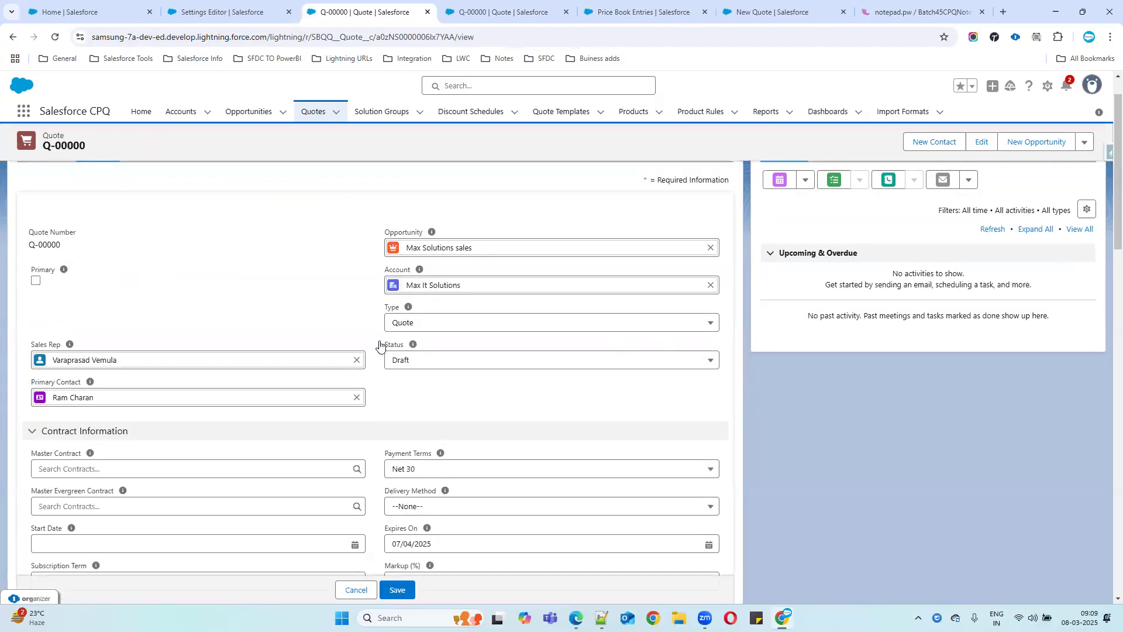
Try the quote statuses In Review, Approved and Presented in turn.
click(442, 363)
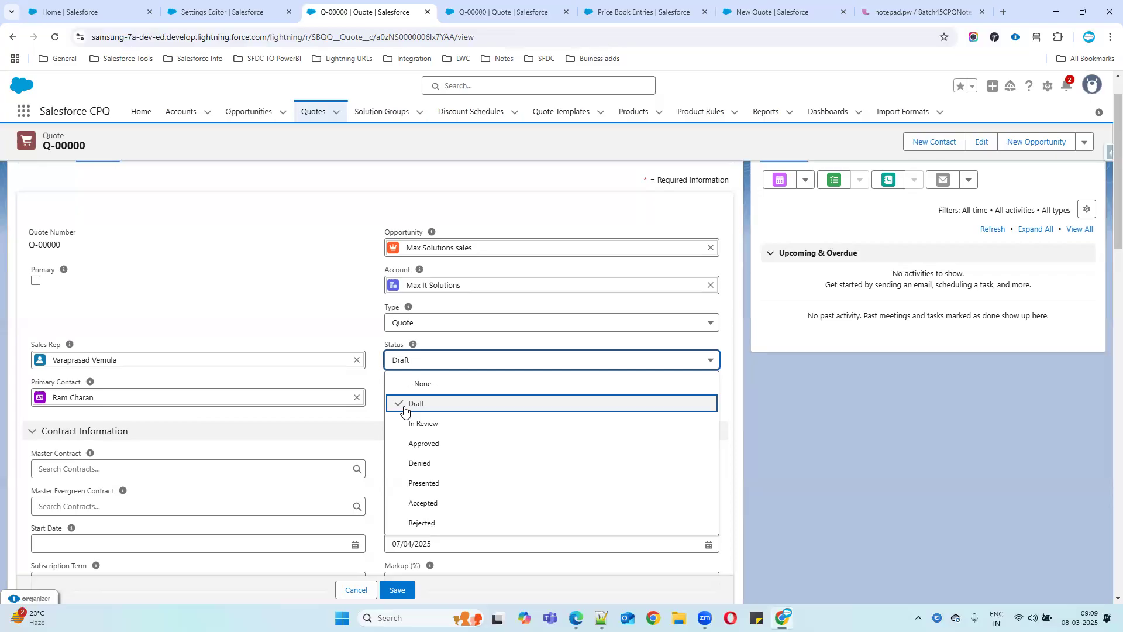
click(474, 423)
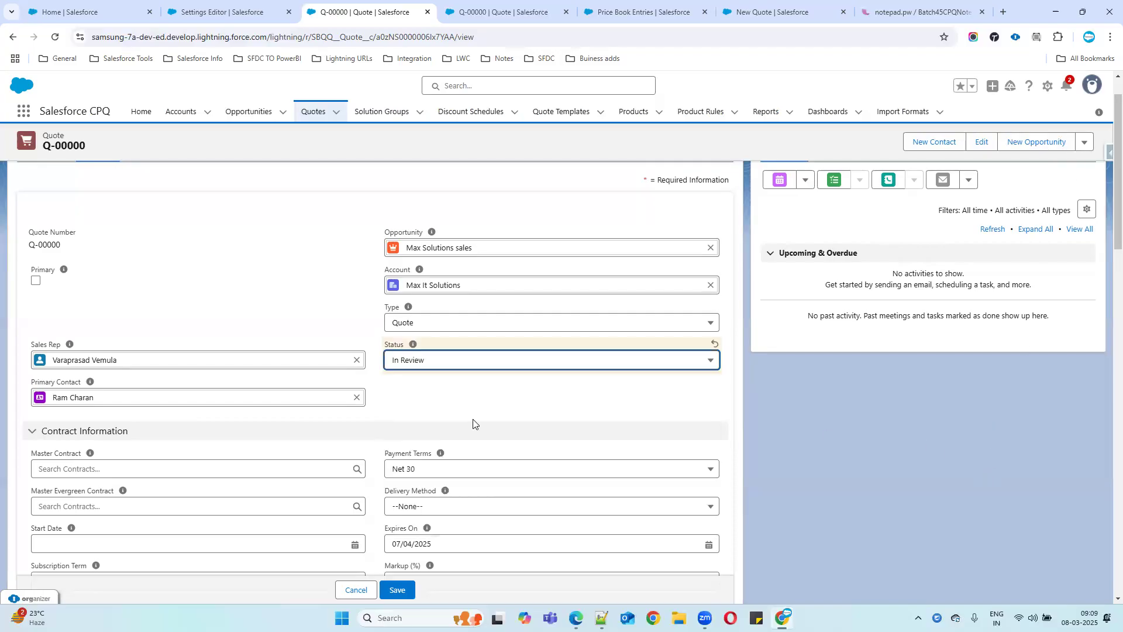
click(477, 362)
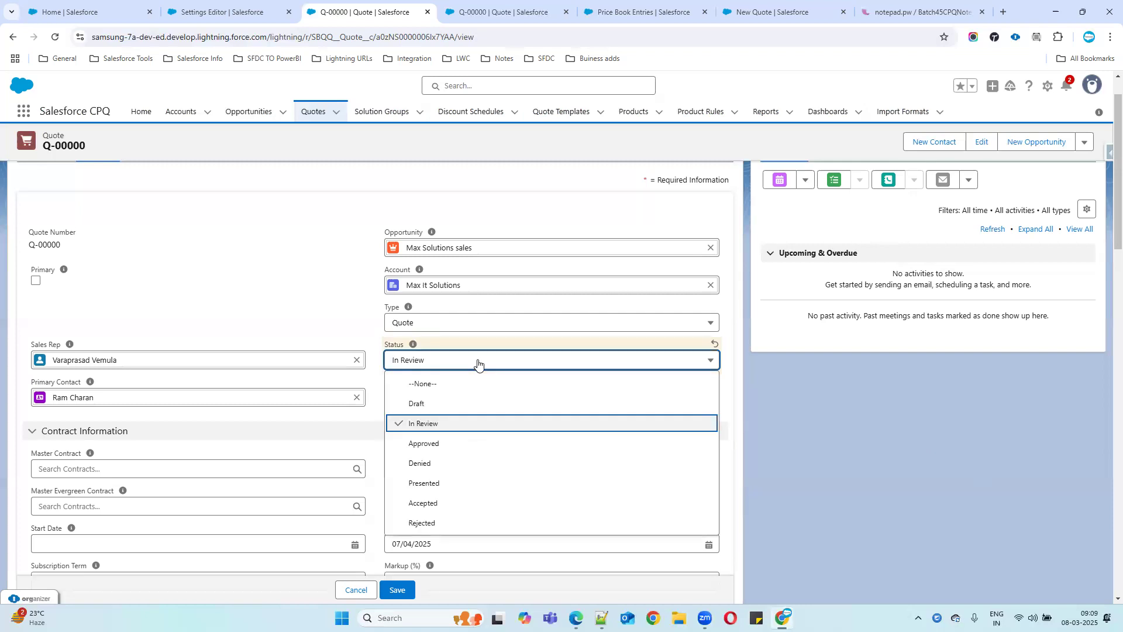
click(449, 445)
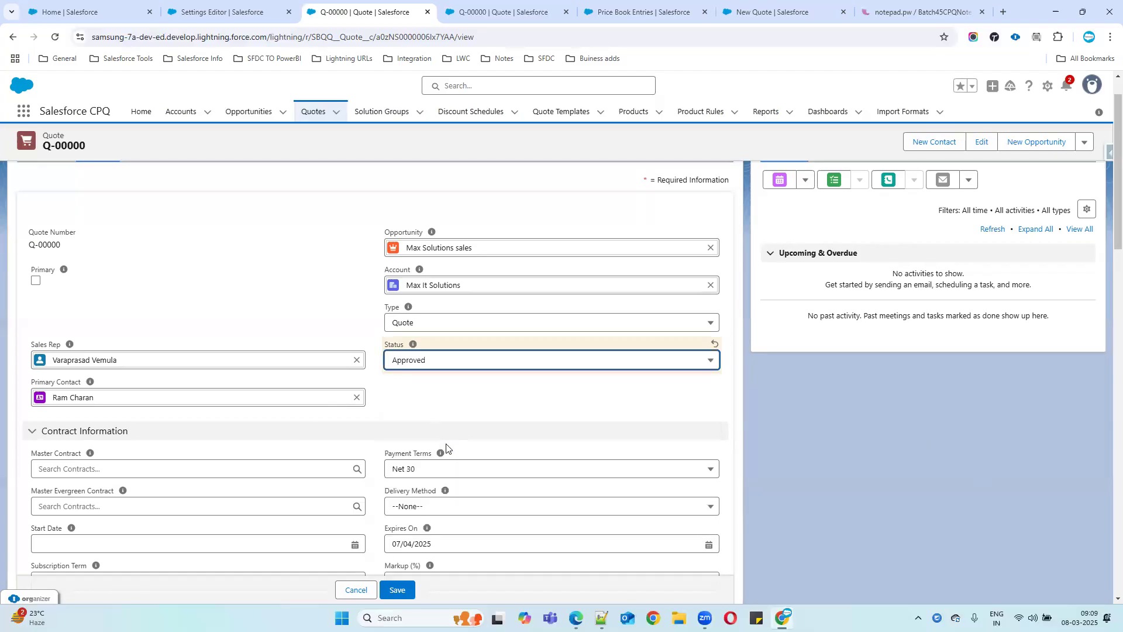
click(429, 363)
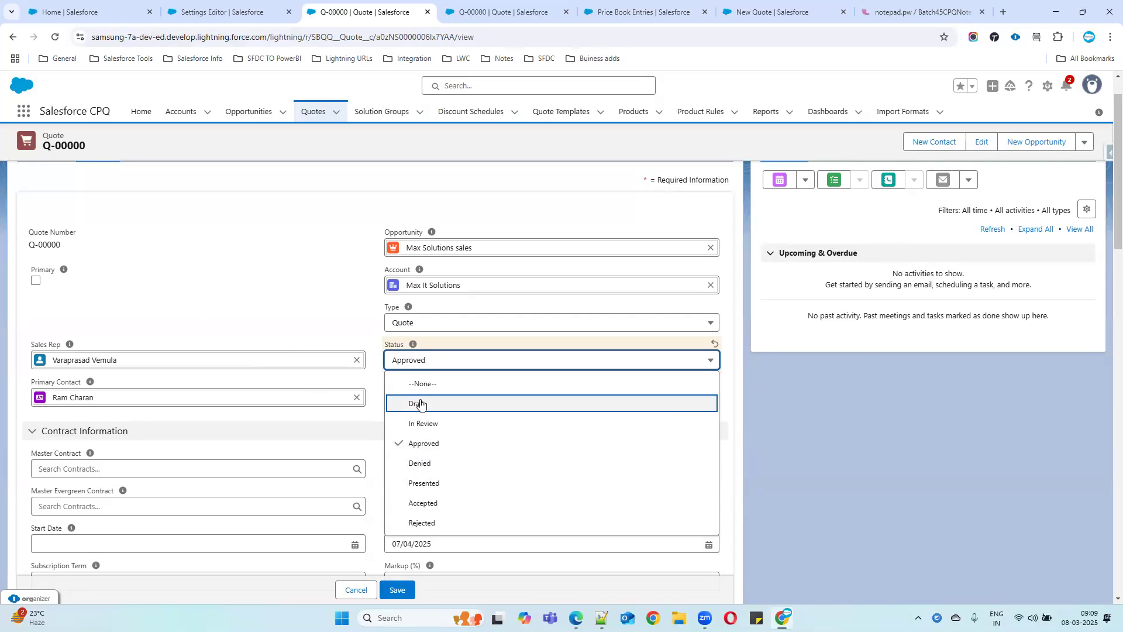
click(423, 484)
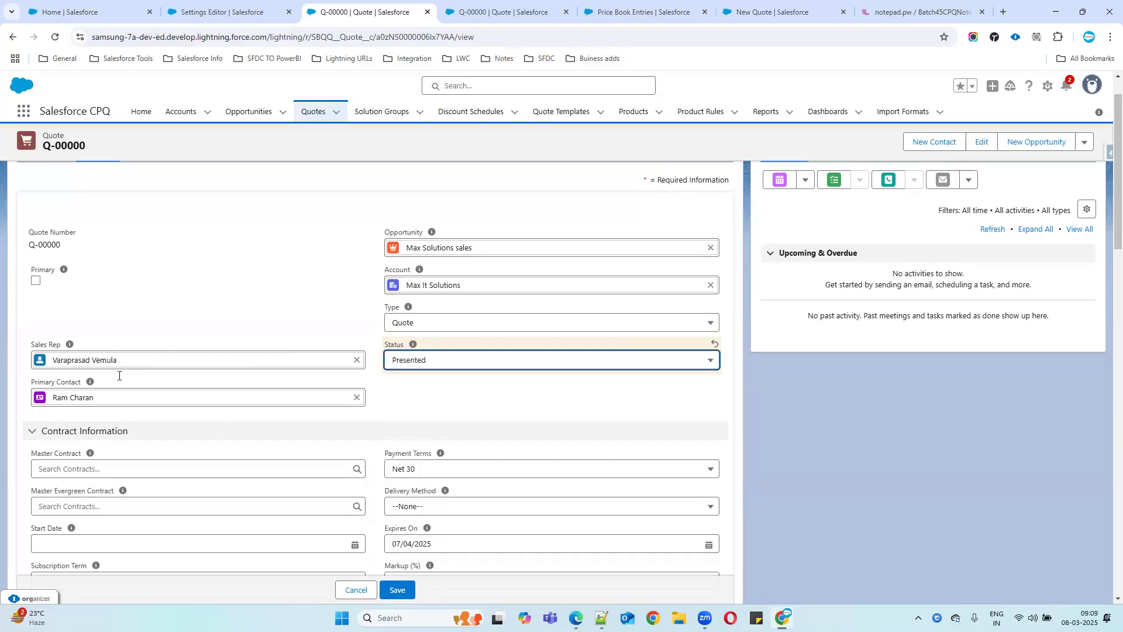
click(467, 364)
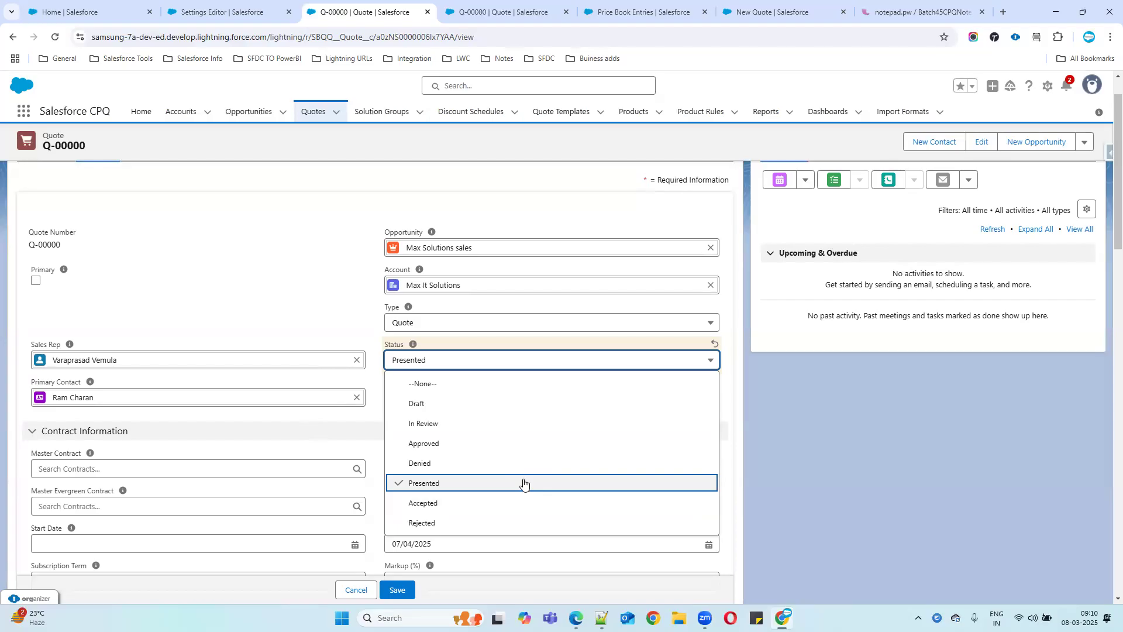
click(296, 247)
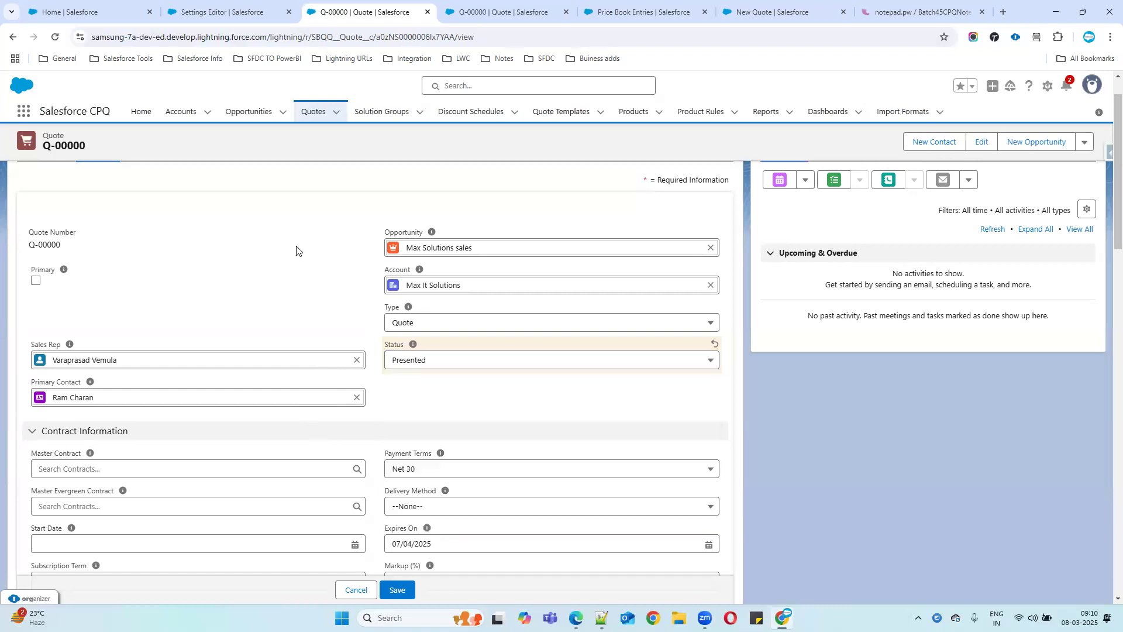
Set the quote's status to Accepted and mark the quote as Primary.
click(464, 366)
click(427, 502)
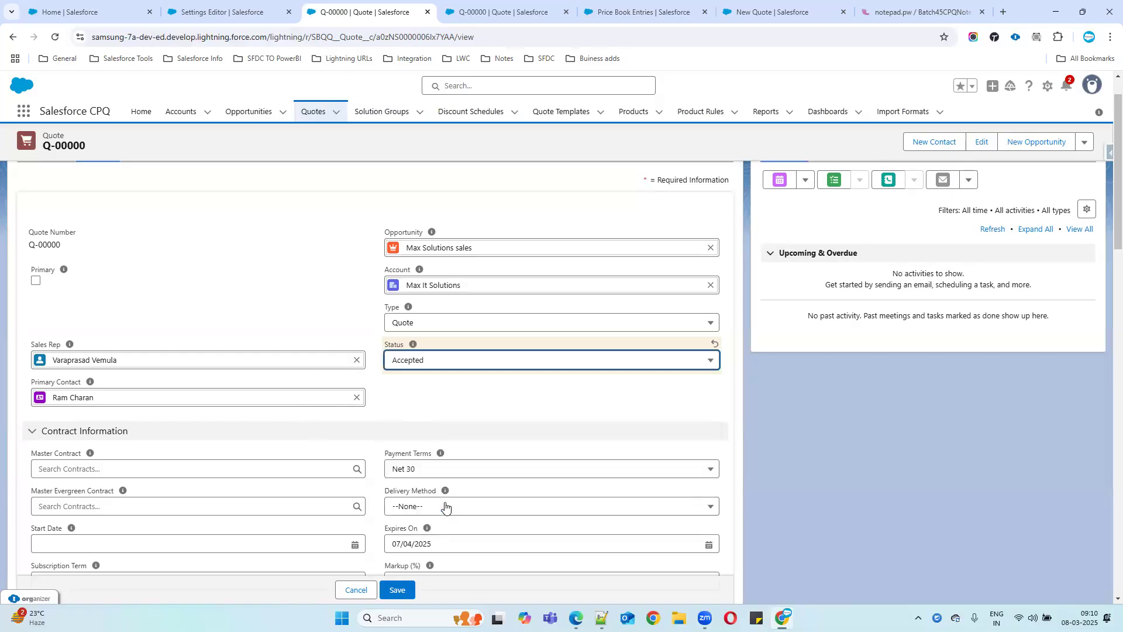
click(36, 281)
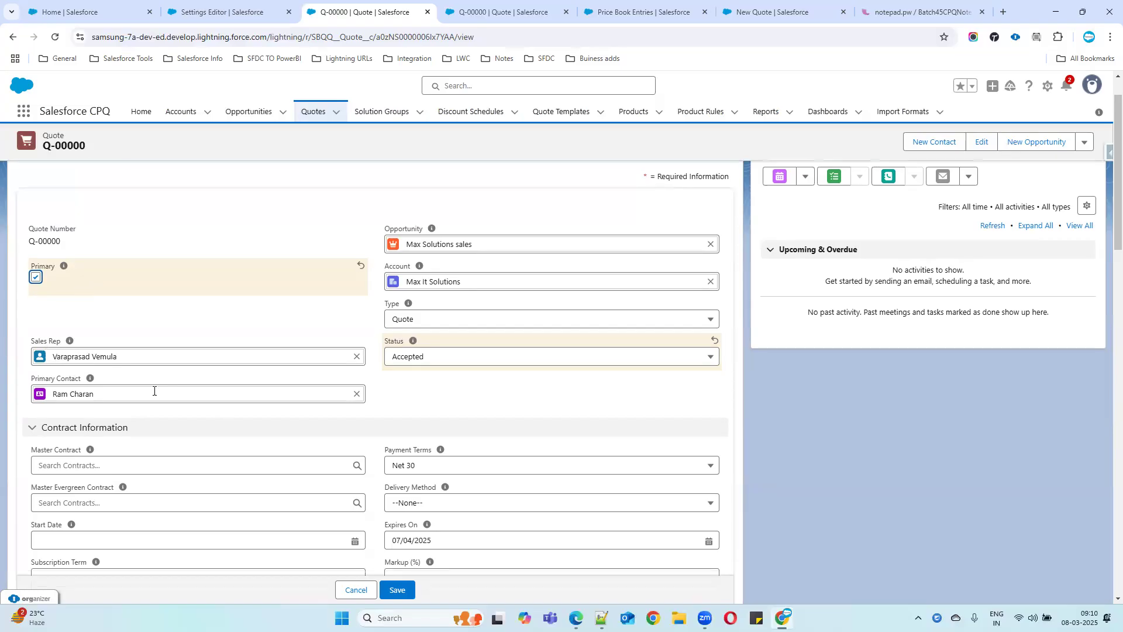
scroll(193, 386, down, 4)
scroll(222, 386, up, 5)
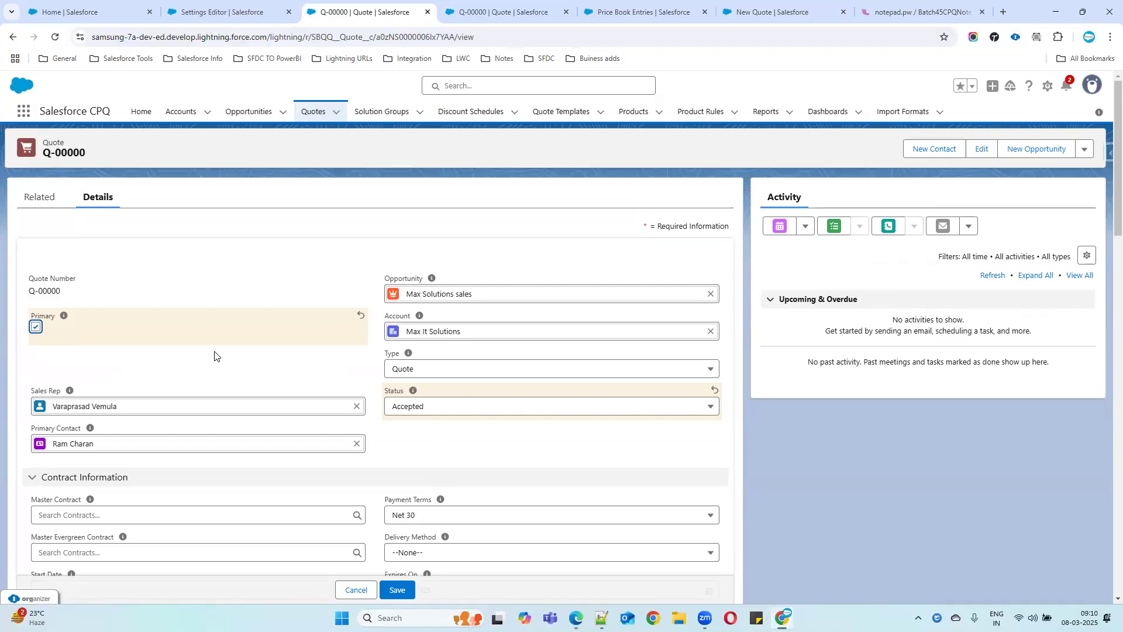
In the Notepad++ notes, add the line "Primary quote products will sync to opportunity prodcuts" at the end, with a row of equals signs above it.
key(alt+Tab)
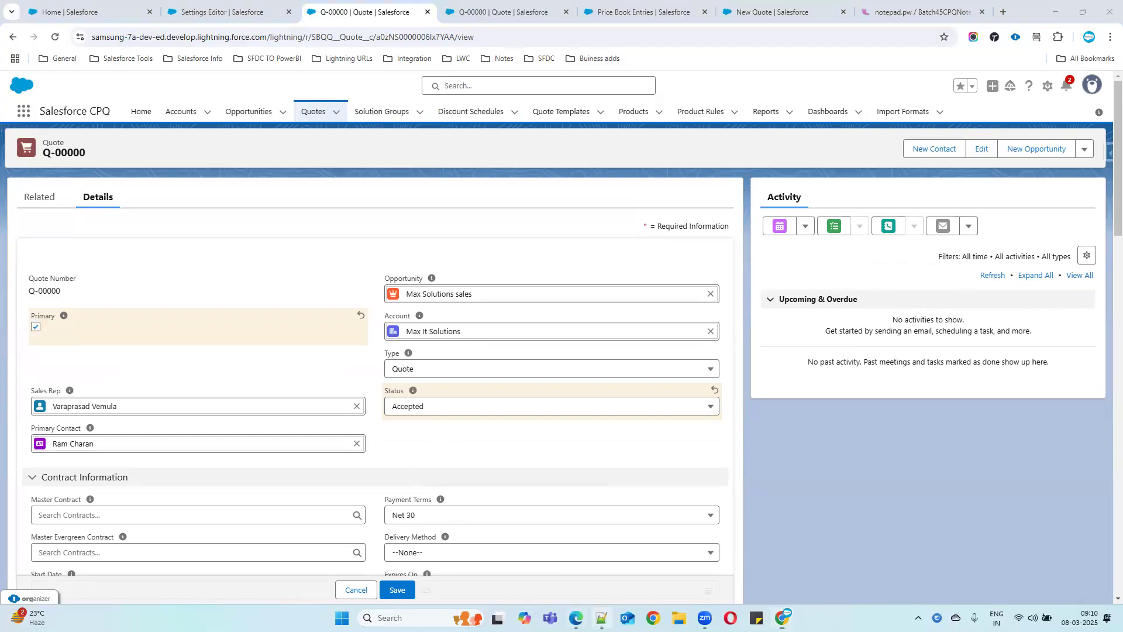
key(ctrl+End)
key(Return)
key(Return)
key(Return)
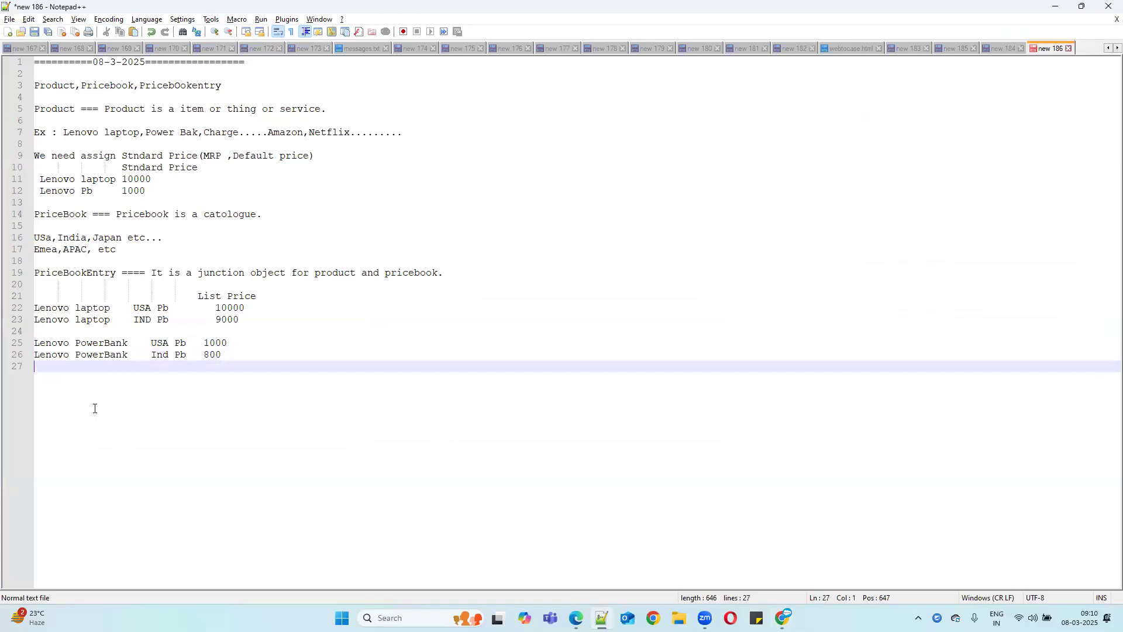
text(P)
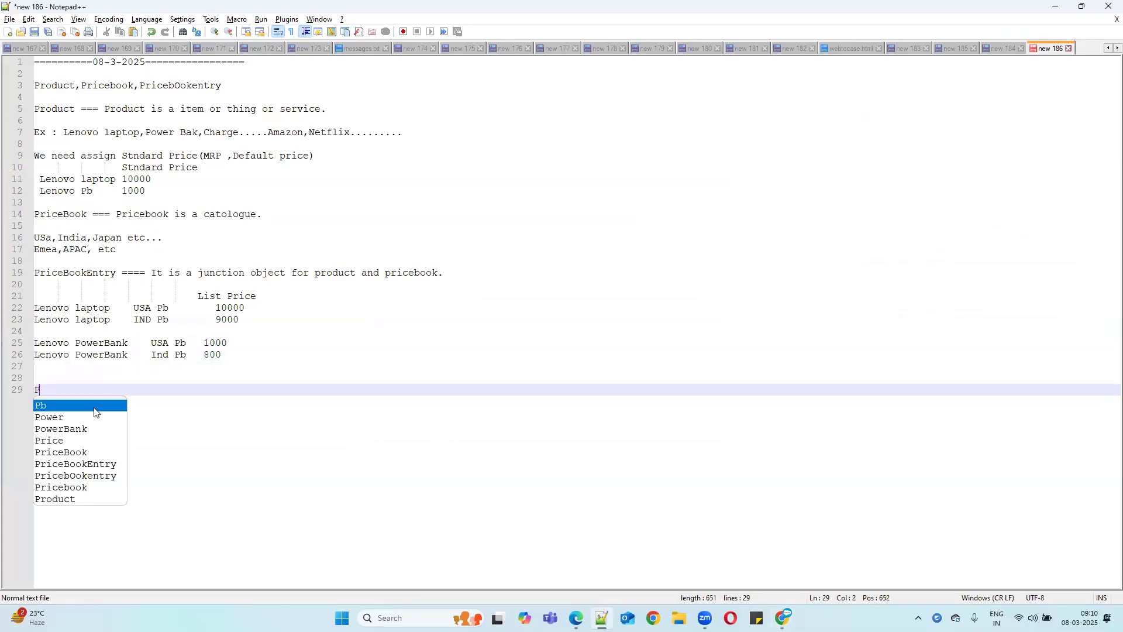
text(rimary q)
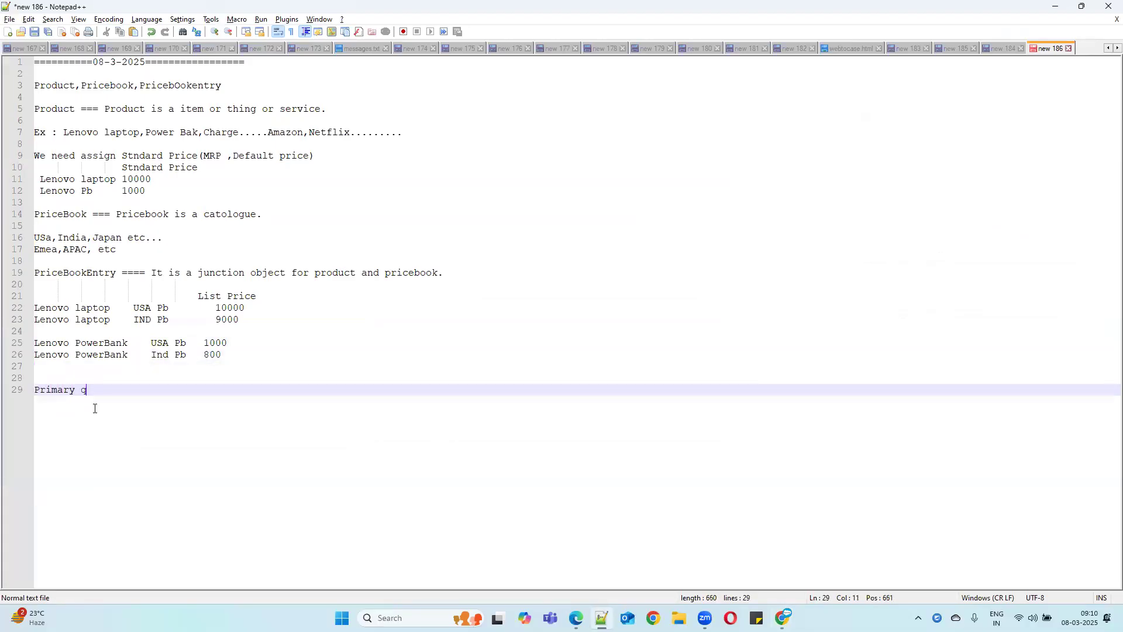
text(uote pro)
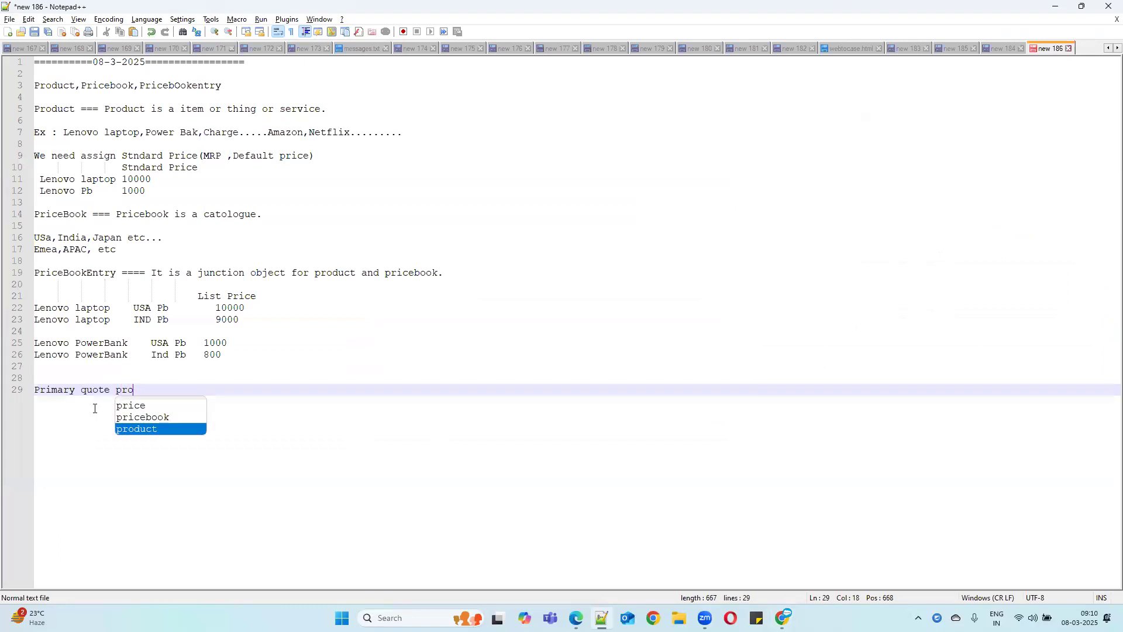
text(ducts will)
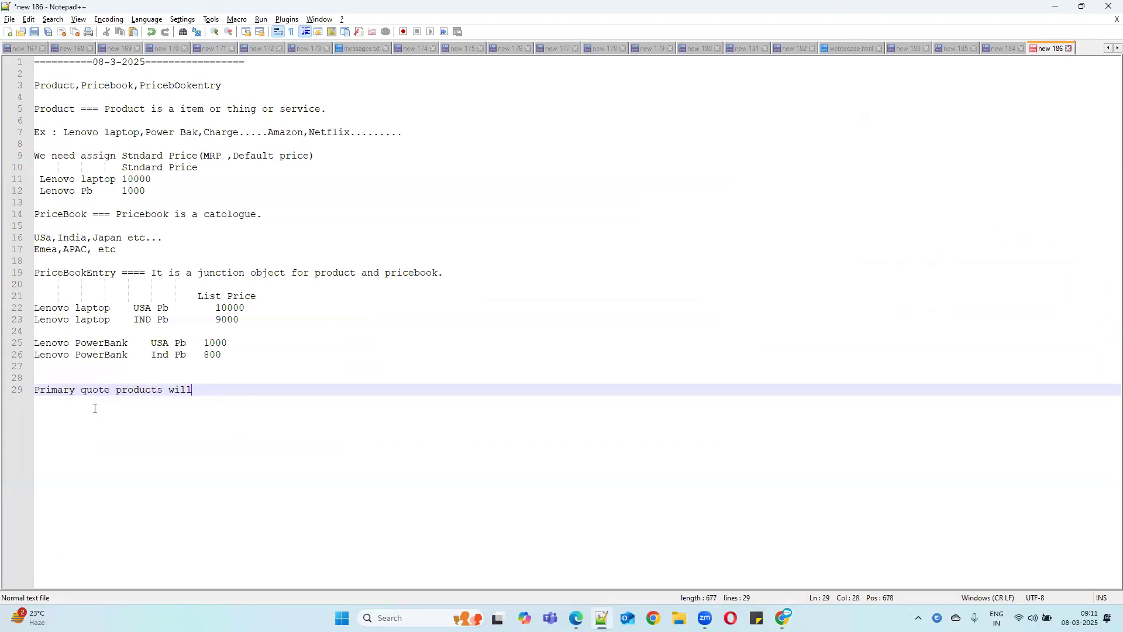
text( sync to opportunity prodcuts)
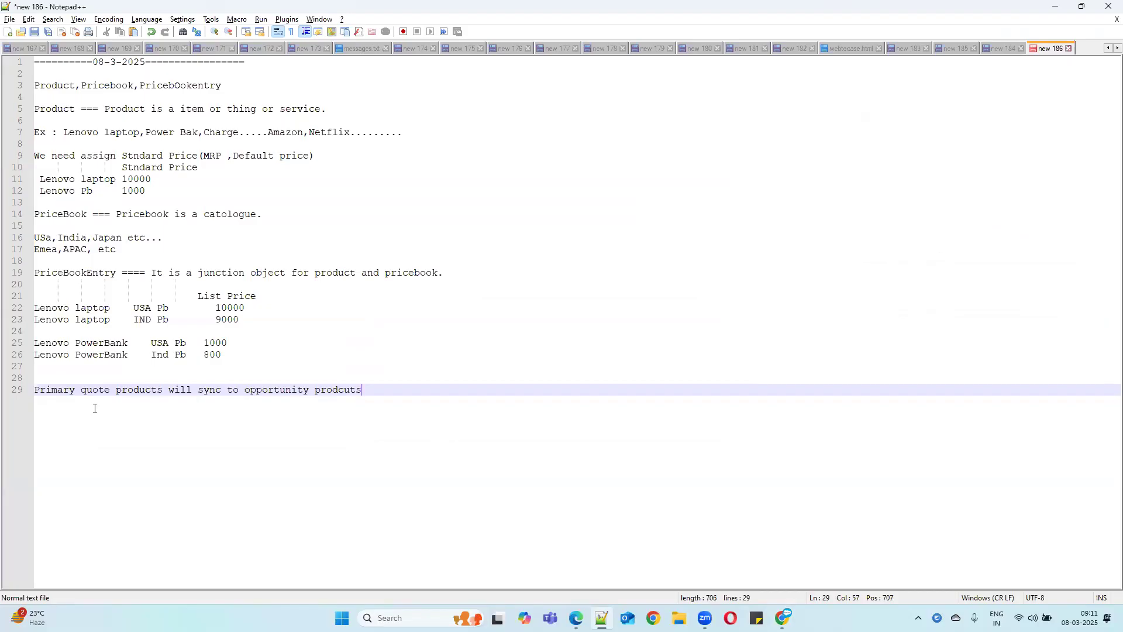
click(88, 376)
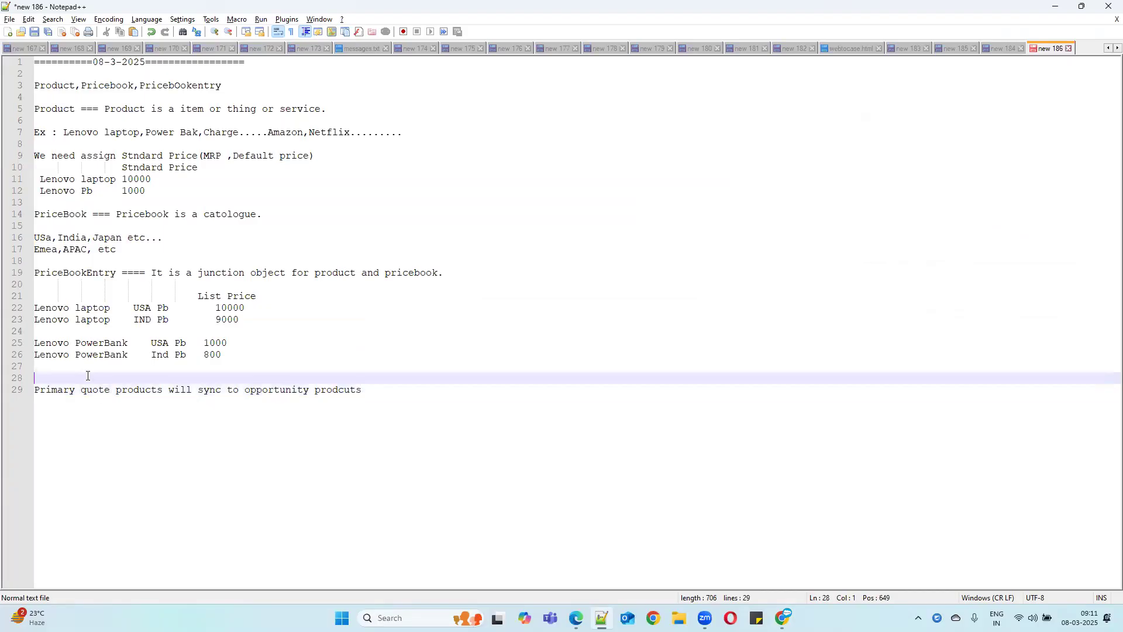
text(======================================)
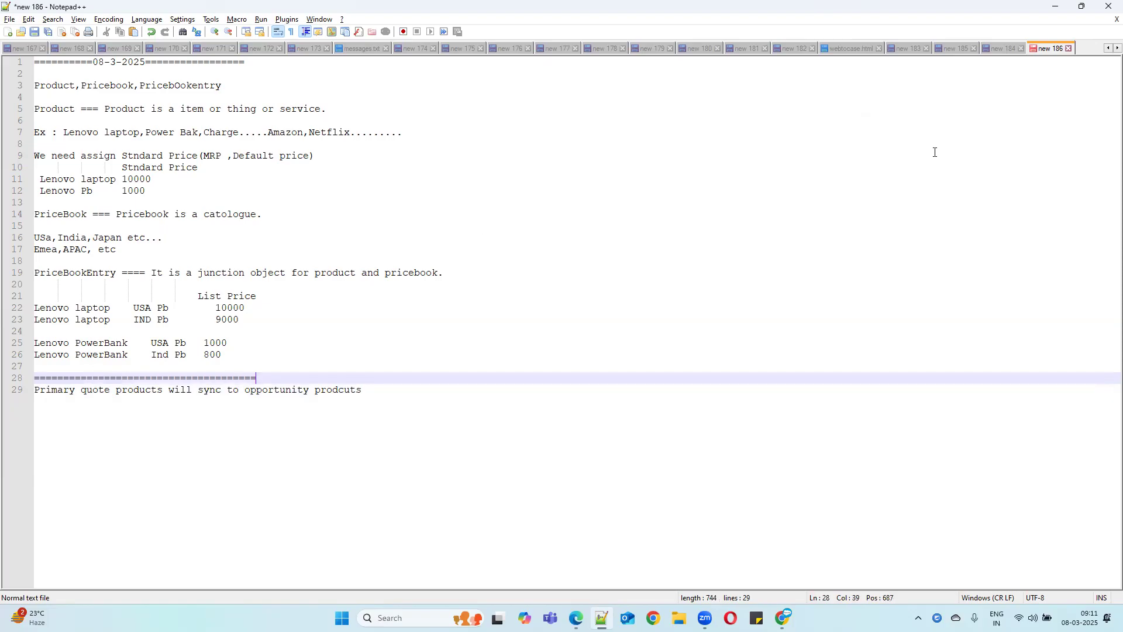
Return to the Salesforce quote in the browser and save its edited details.
click(1057, 8)
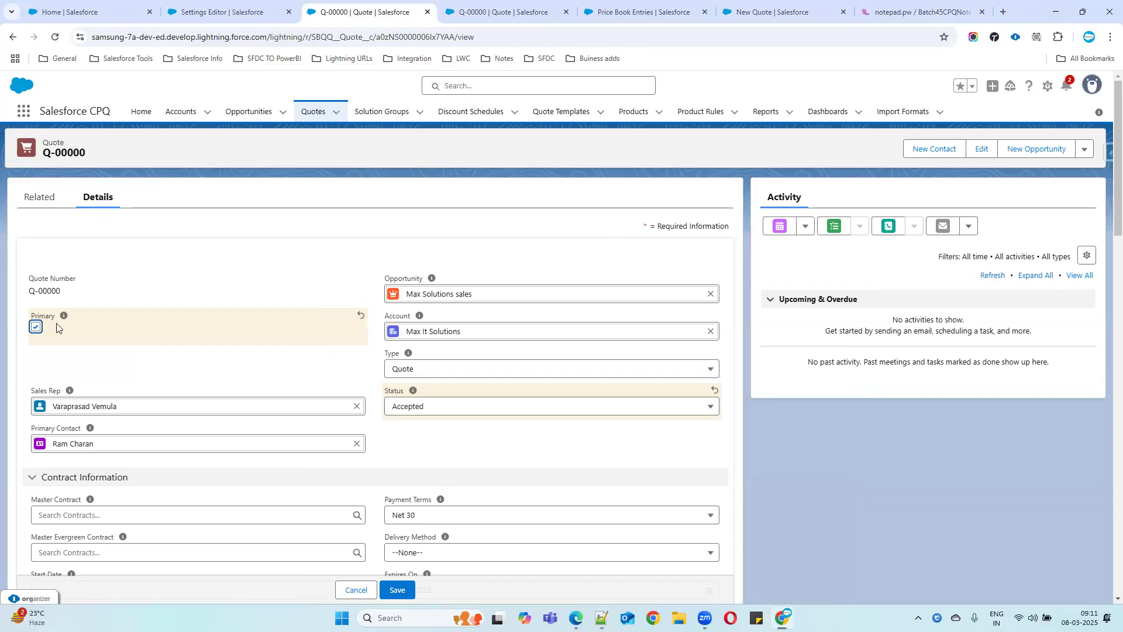
scroll(243, 406, down, 10)
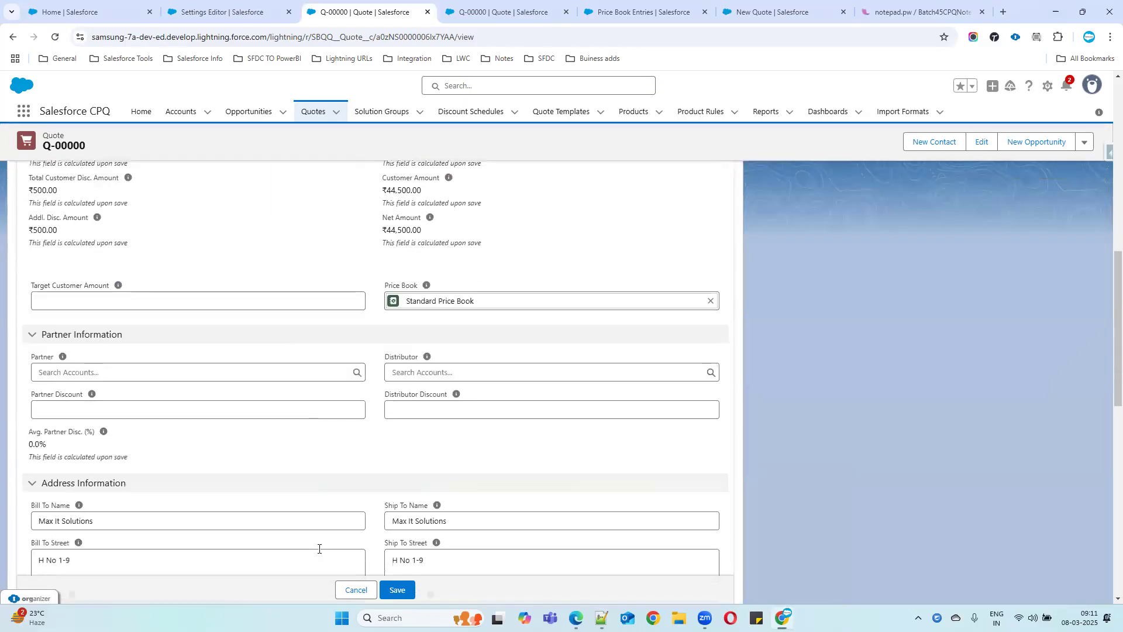
click(403, 596)
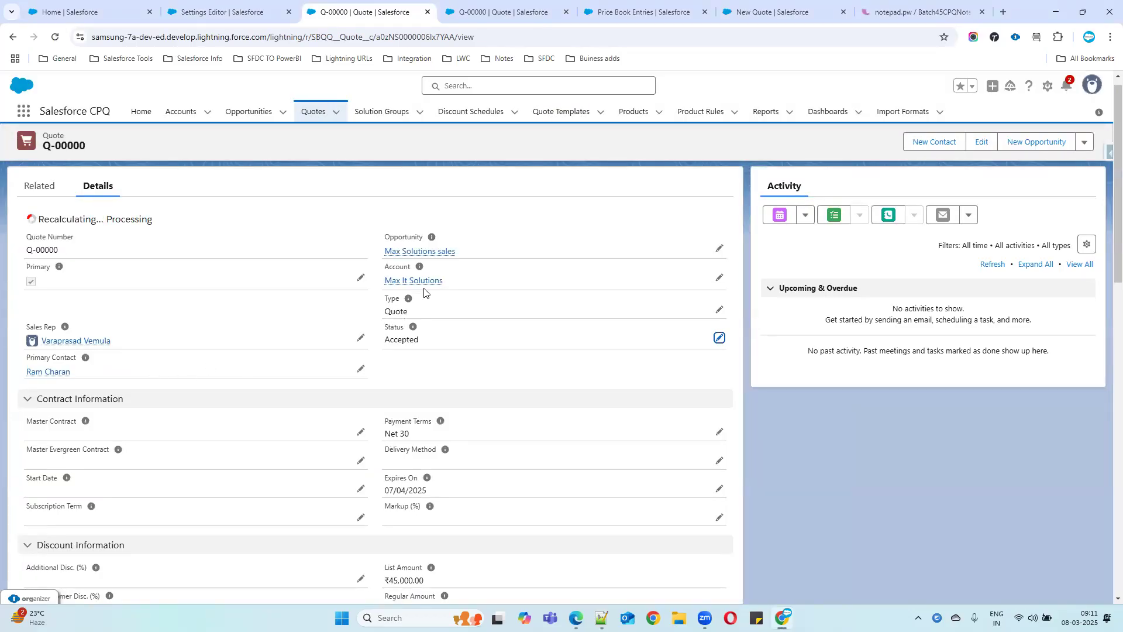
Open the Max Solutions sales opportunity from the quote, reload it, and examine the full list of its related Products.
click(424, 255)
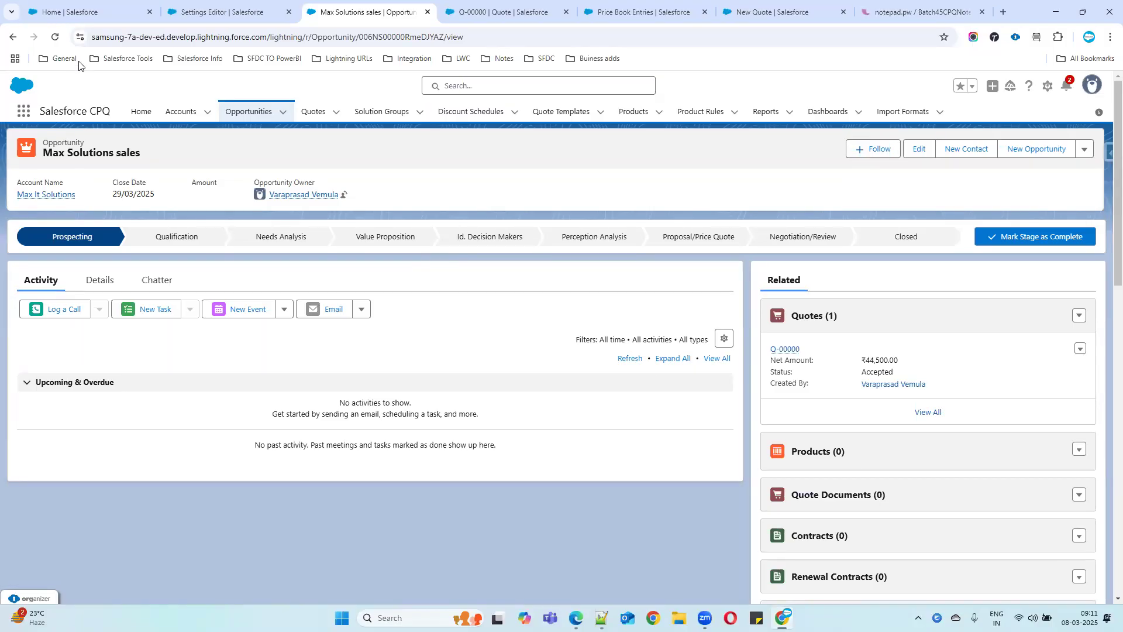
click(55, 37)
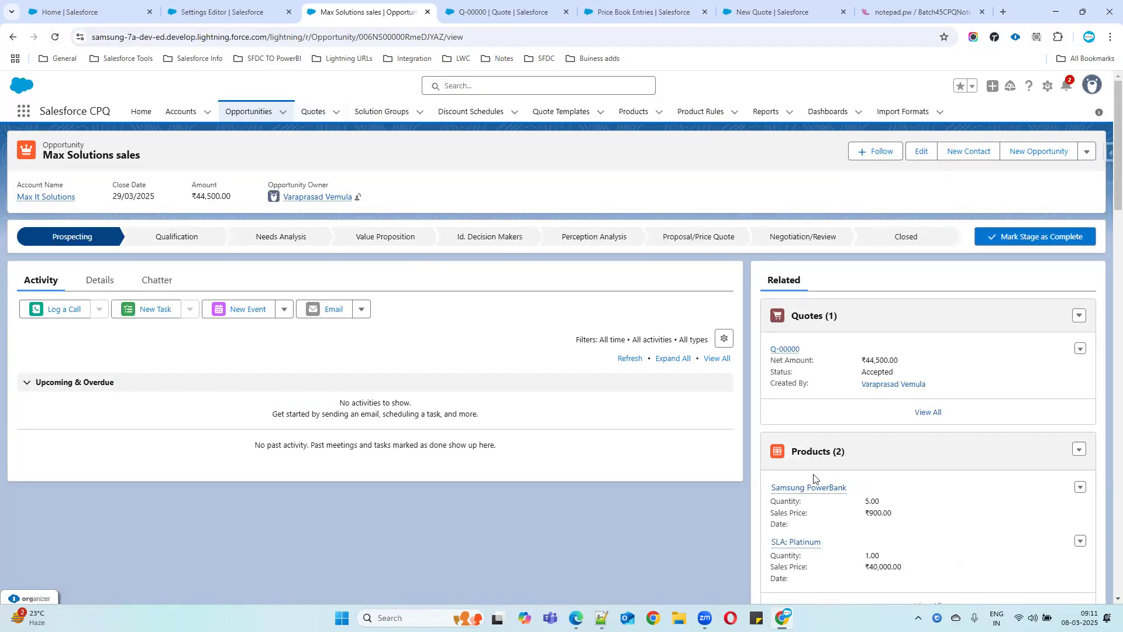
click(813, 452)
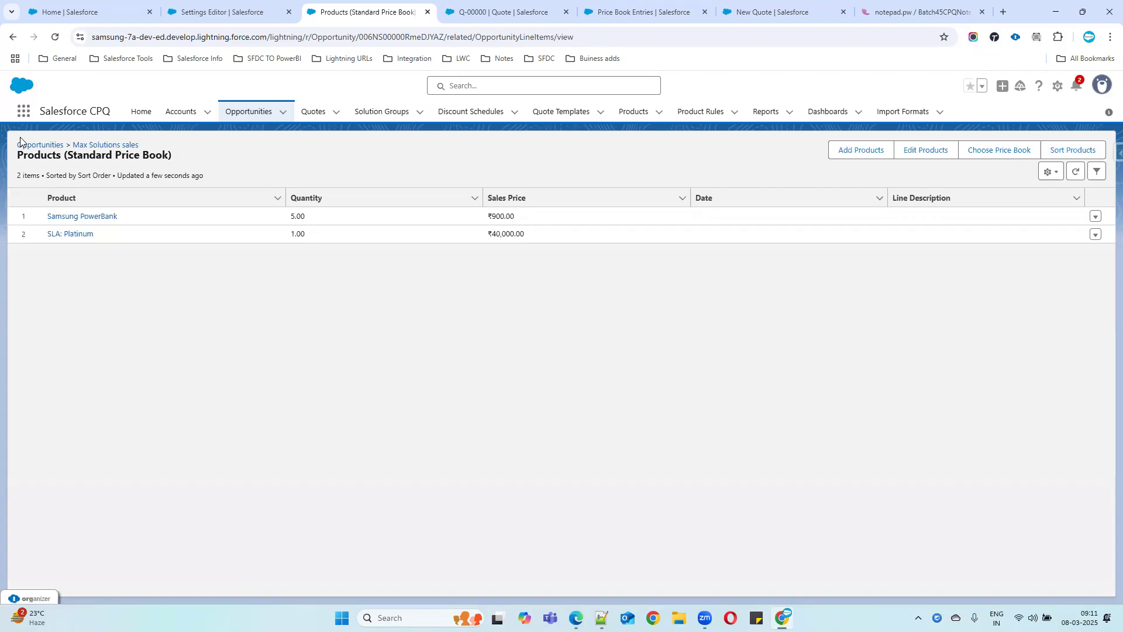
Switch to the Notepad++ notes and add "Max Opp:" below the primary quote line, separated by a blank line.
click(602, 618)
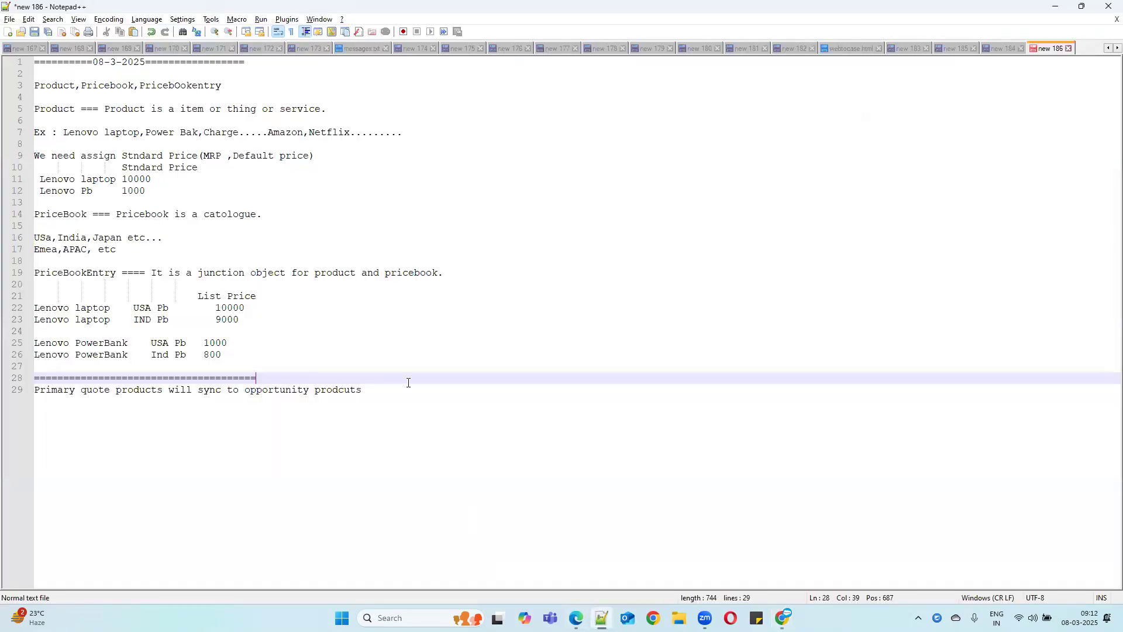
click(402, 386)
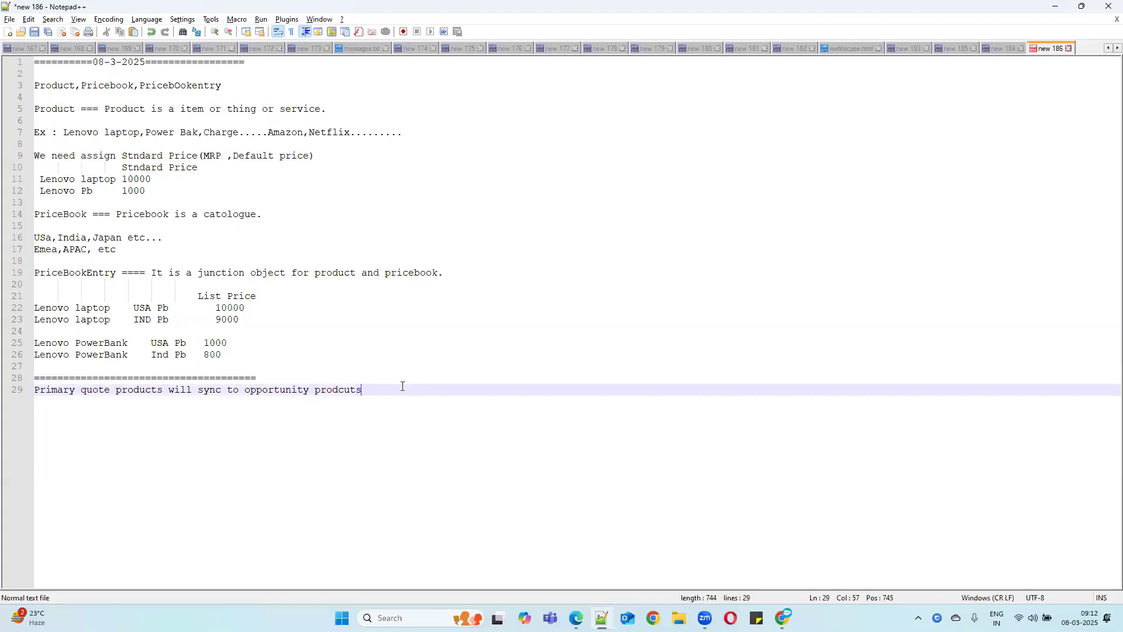
key(Return)
key(Return)
text(Max Opp:)
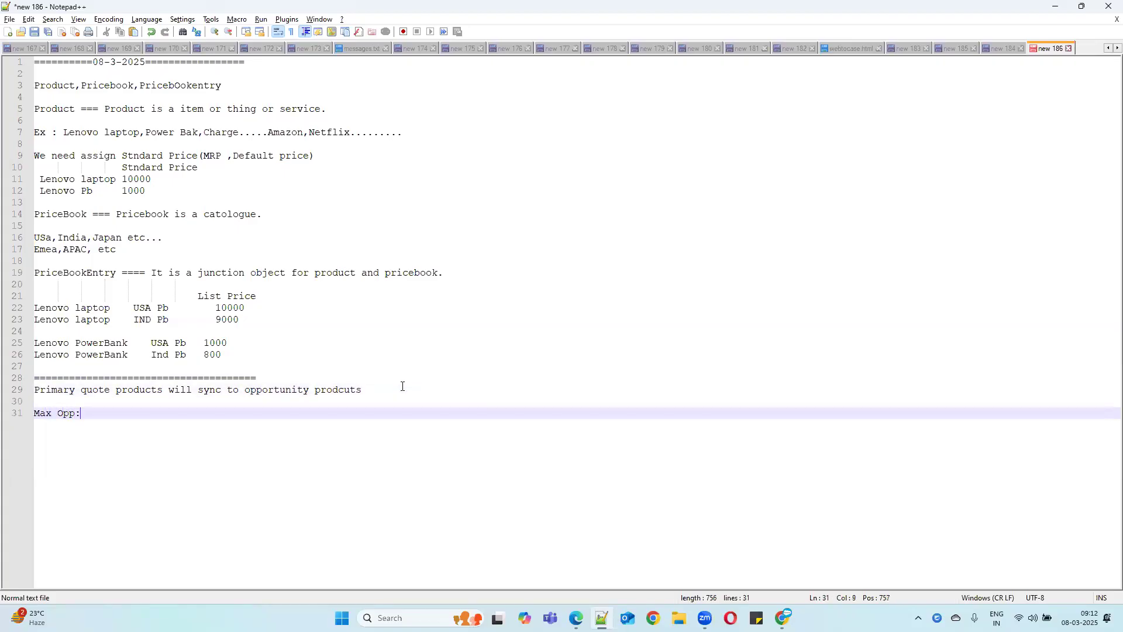
Below "Max Opp:", add the line "Create 2 quotes : Just try to change primary quotes....." after a blank line.
key(Return)
key(Return)
text(Create)
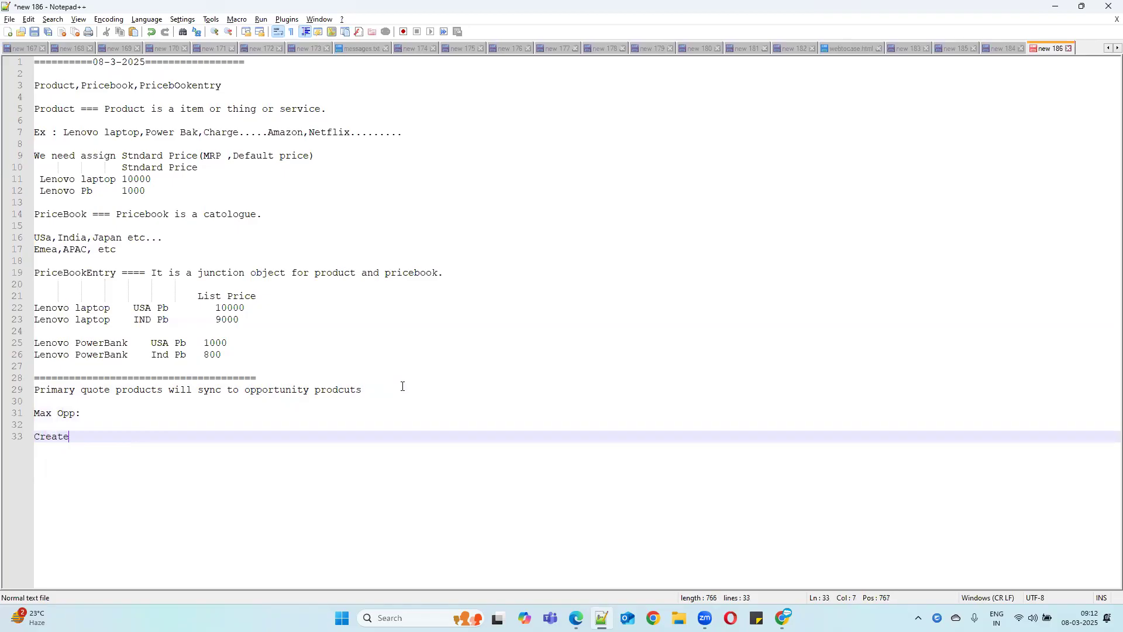
text( 2 quotes)
text(: Just try)
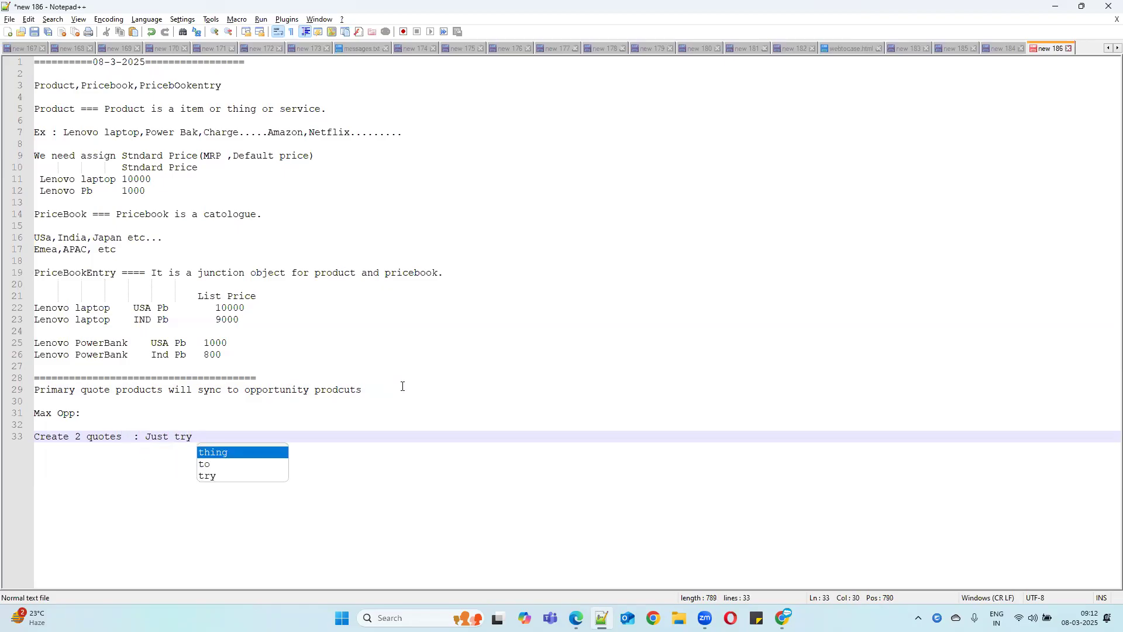
text( to change pr)
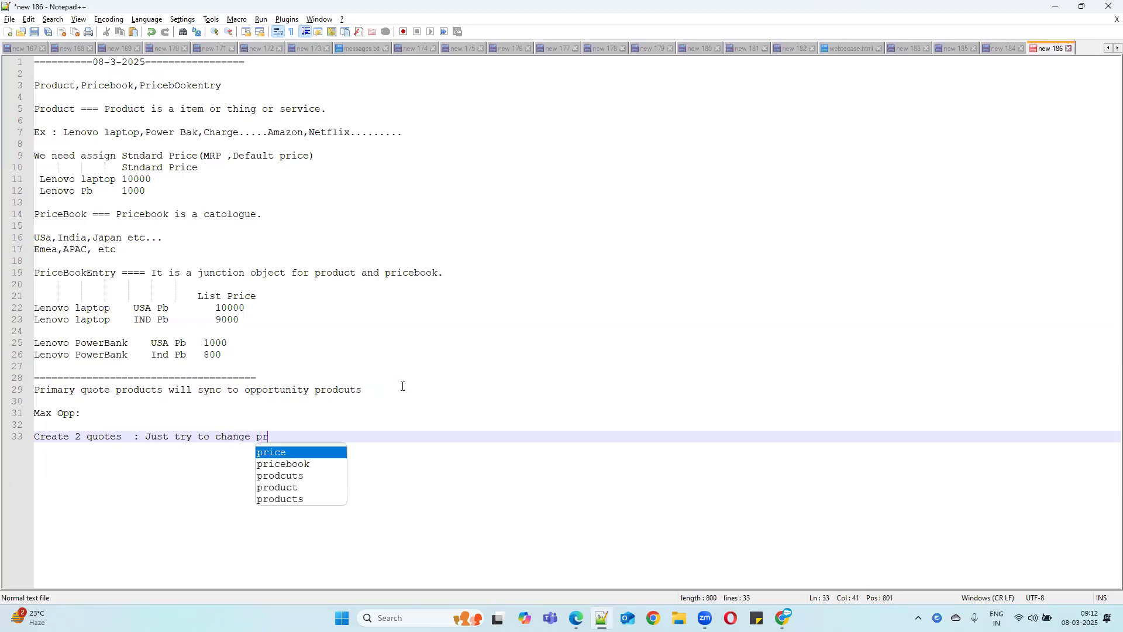
text(imary qu)
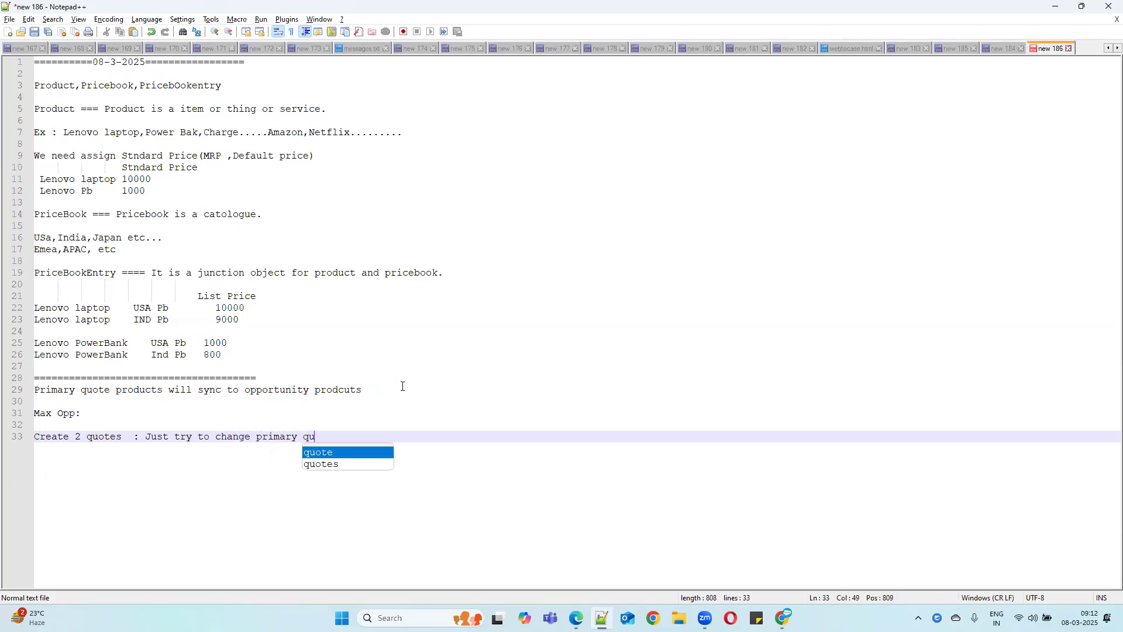
text(otes.....)
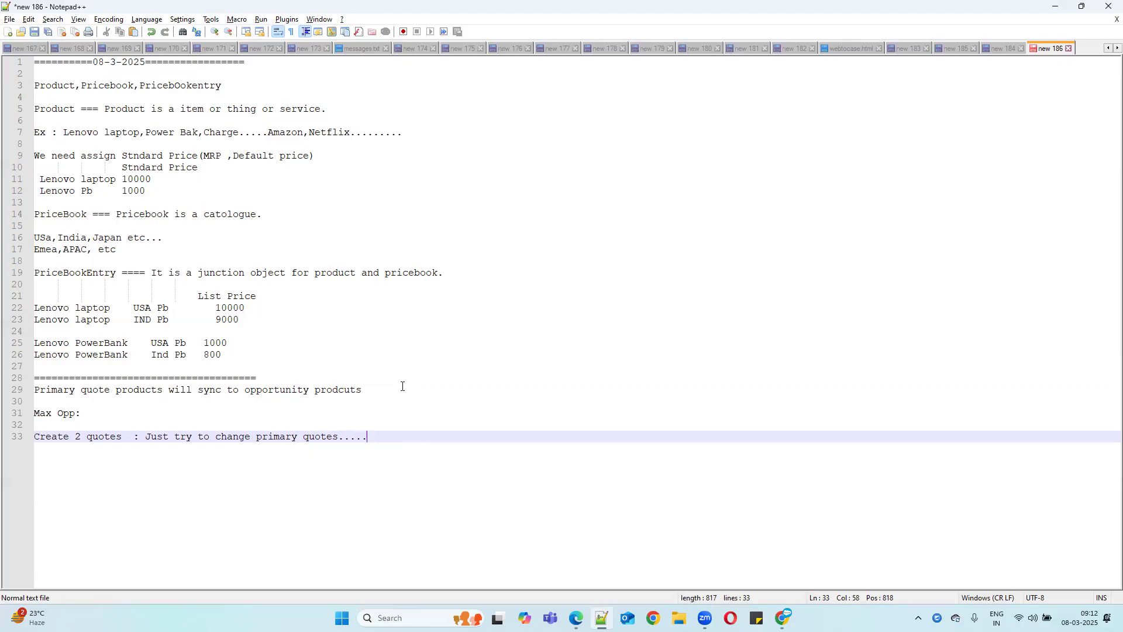
drag(110, 414, 39, 415)
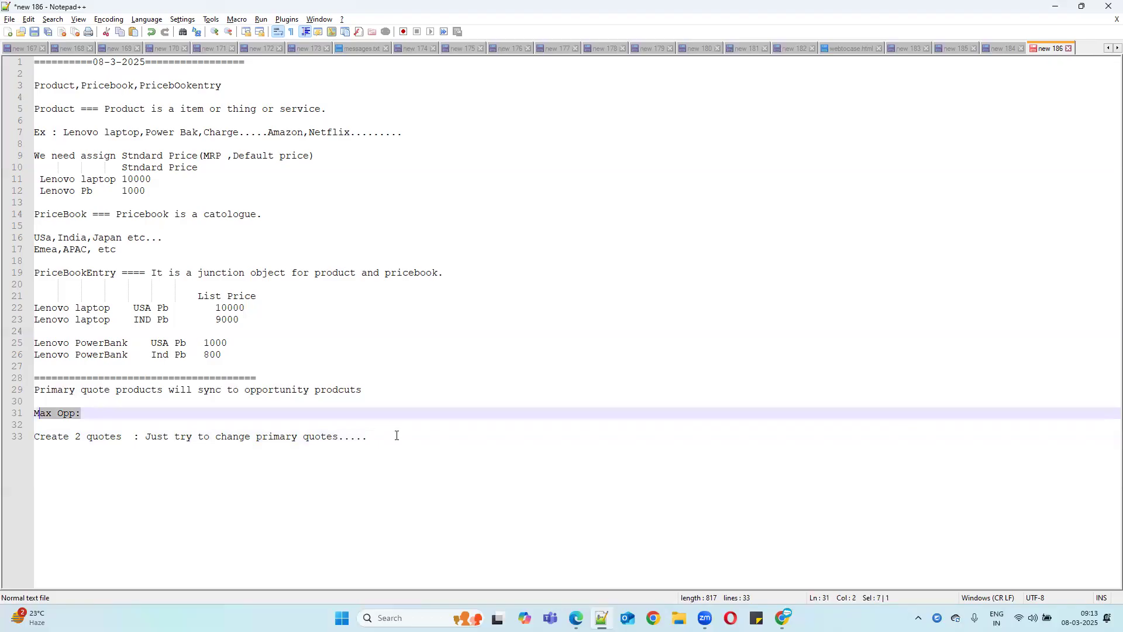
drag(395, 438, 20, 380)
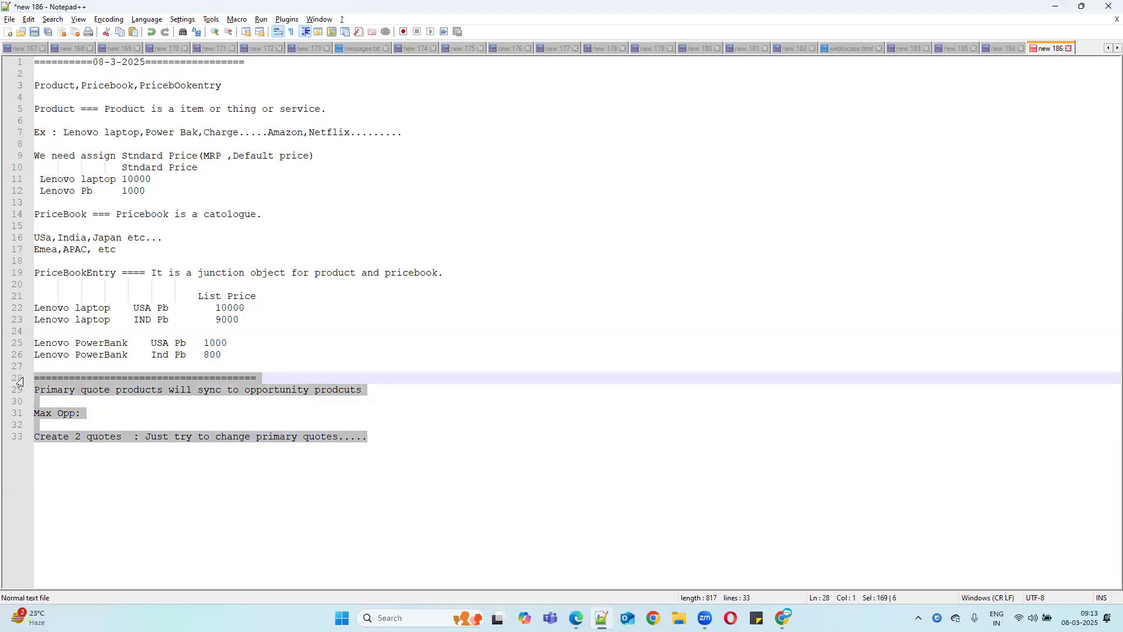
click(632, 378)
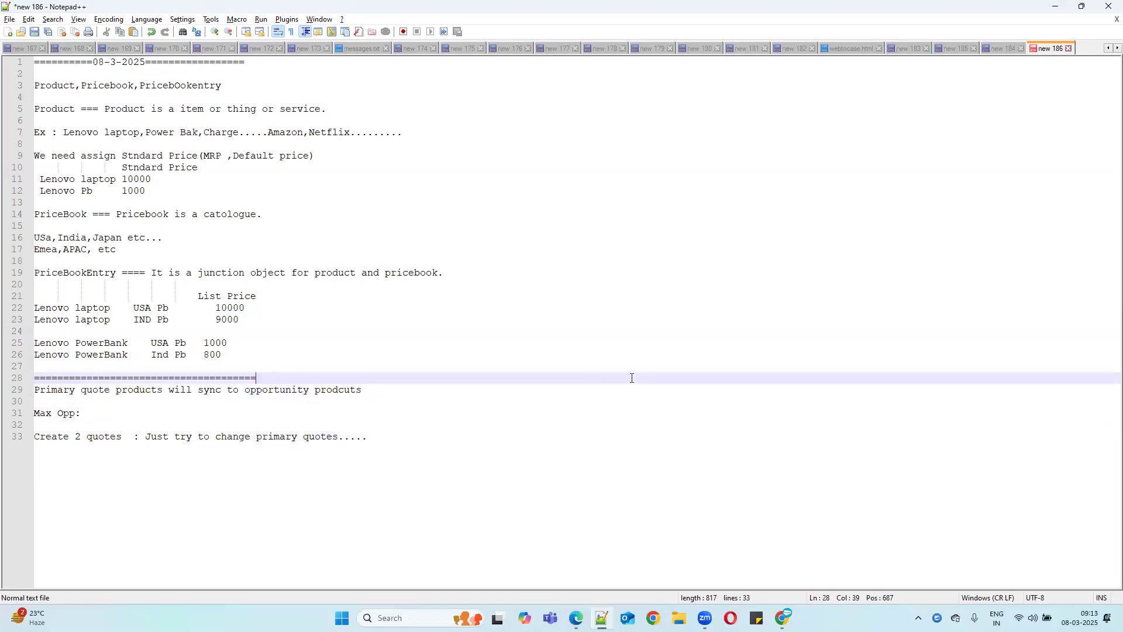
Return to Salesforce in the browser and open the Max Solutions sales opportunity record from its Products list.
click(1057, 5)
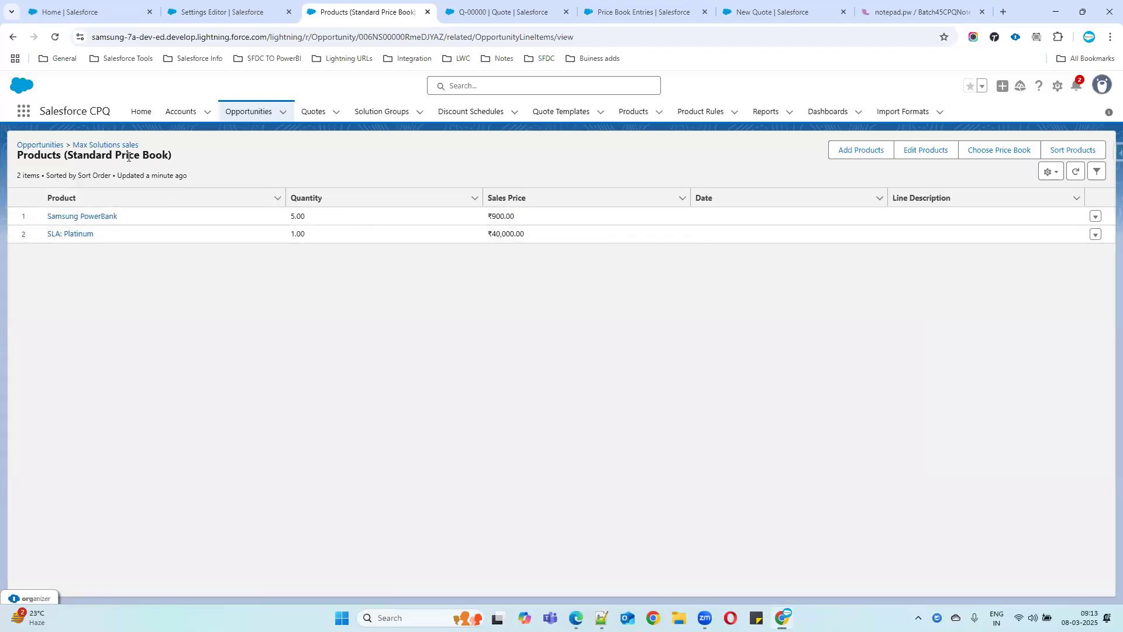
click(113, 145)
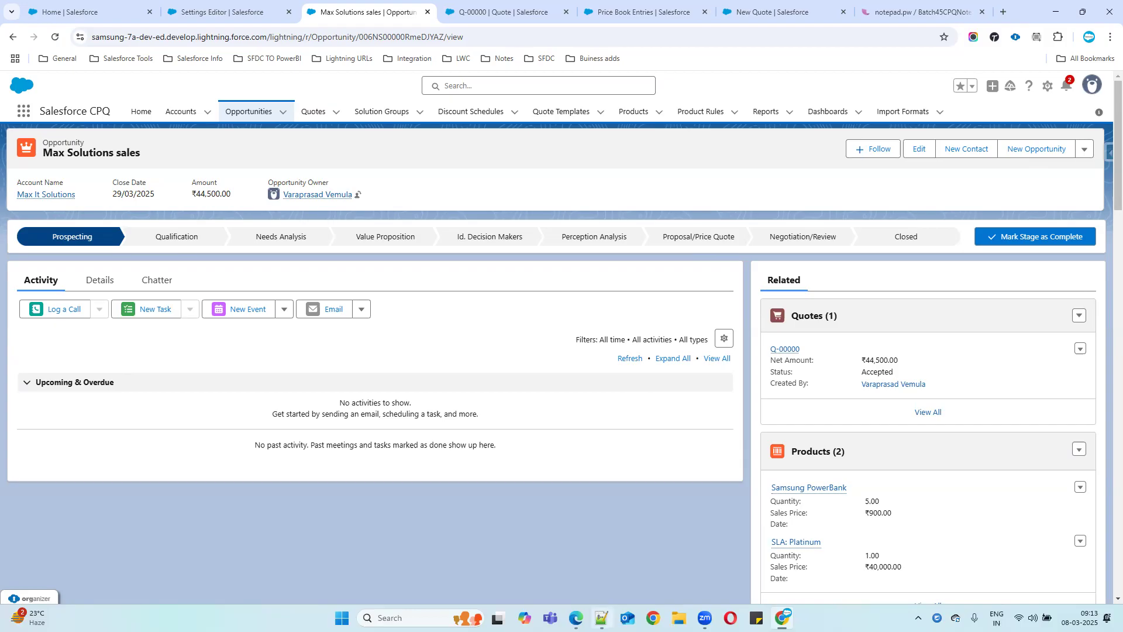
Switch to the Notepad++ notes and add the line "Bundle Products: Group prodcuts" below the note about creating 2 quotes.
click(602, 617)
click(384, 436)
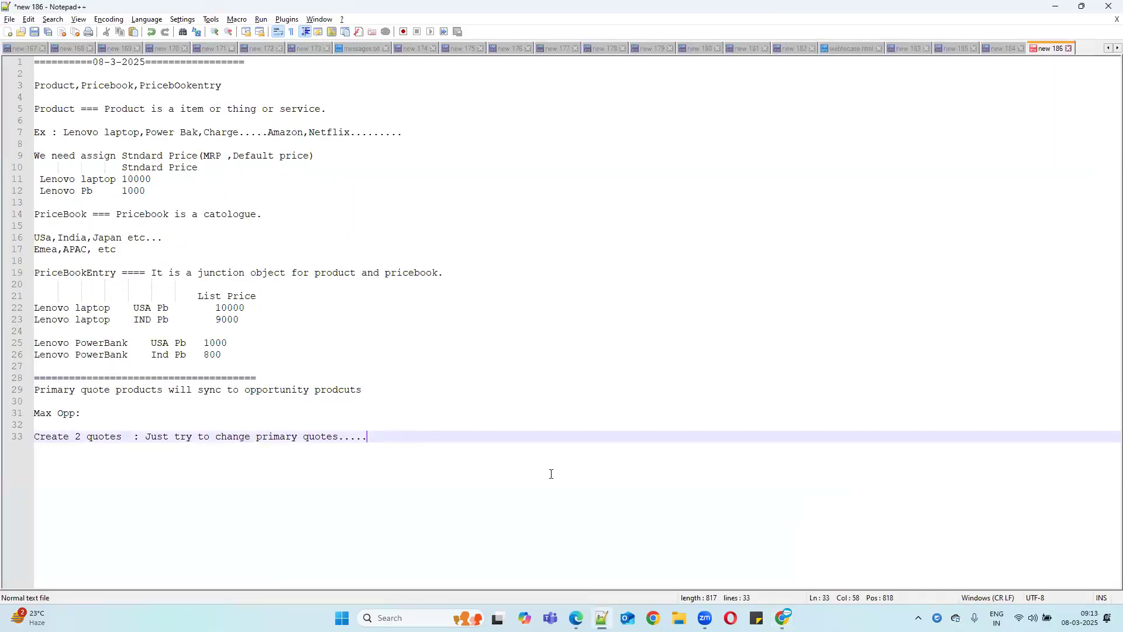
key(Return)
key(Return)
key(Return)
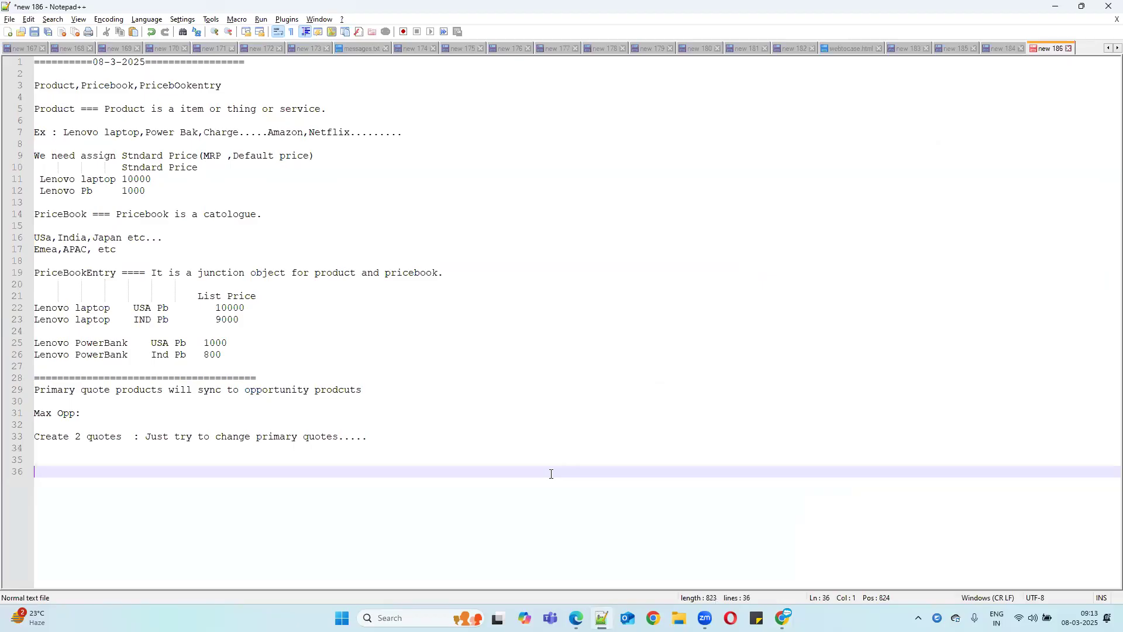
text(Bundle Product)
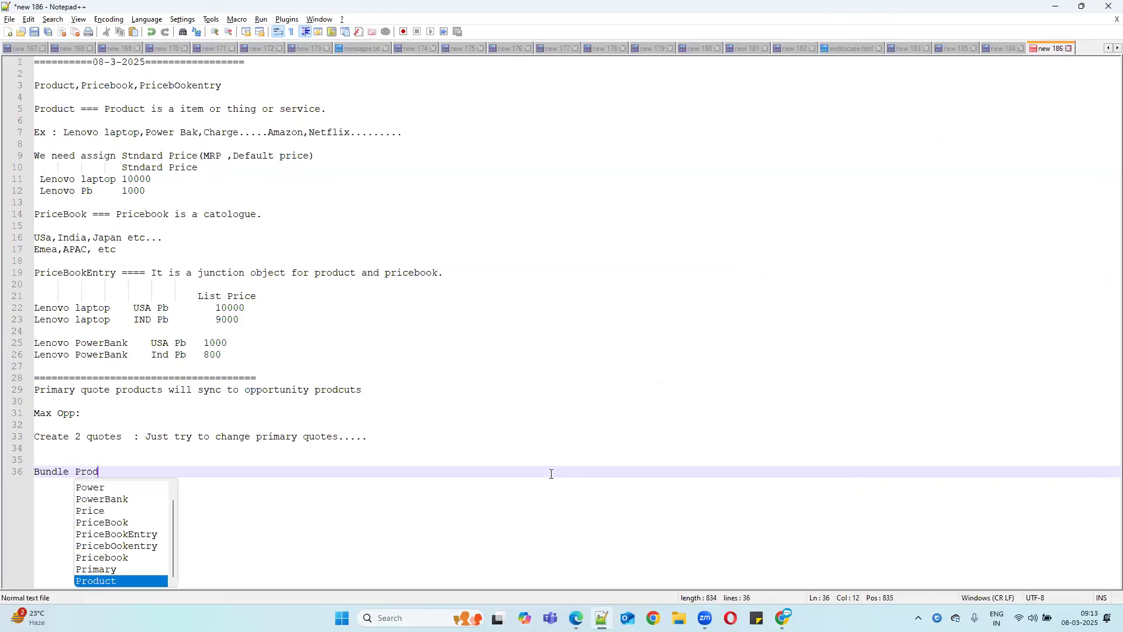
key(Escape)
text(s:)
key(Return)
key(Return)
key(Return)
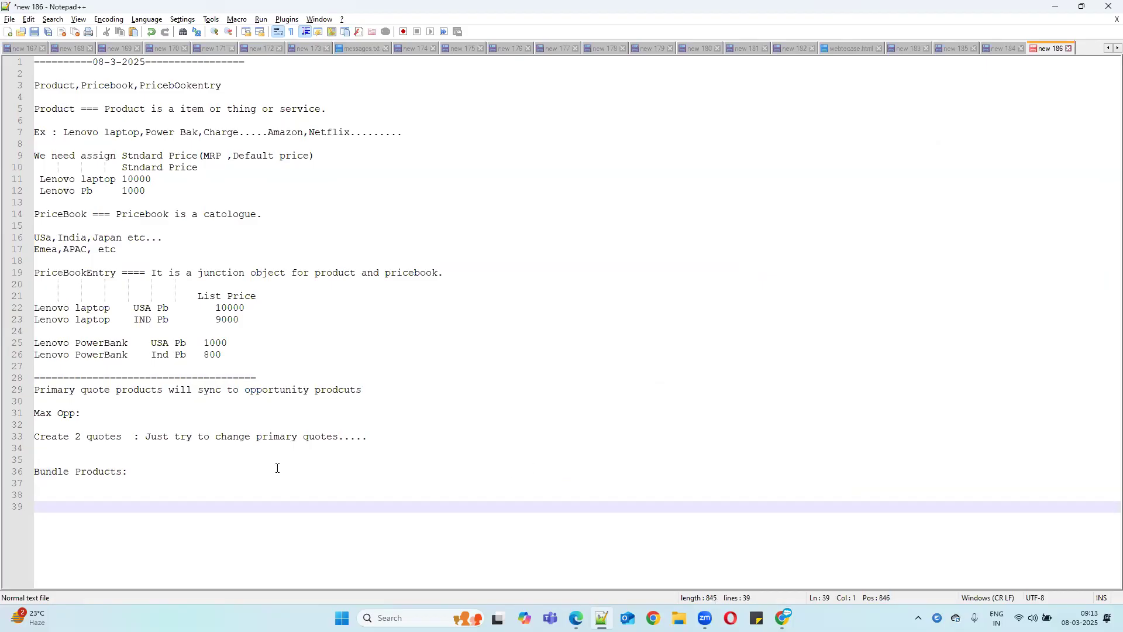
click(183, 468)
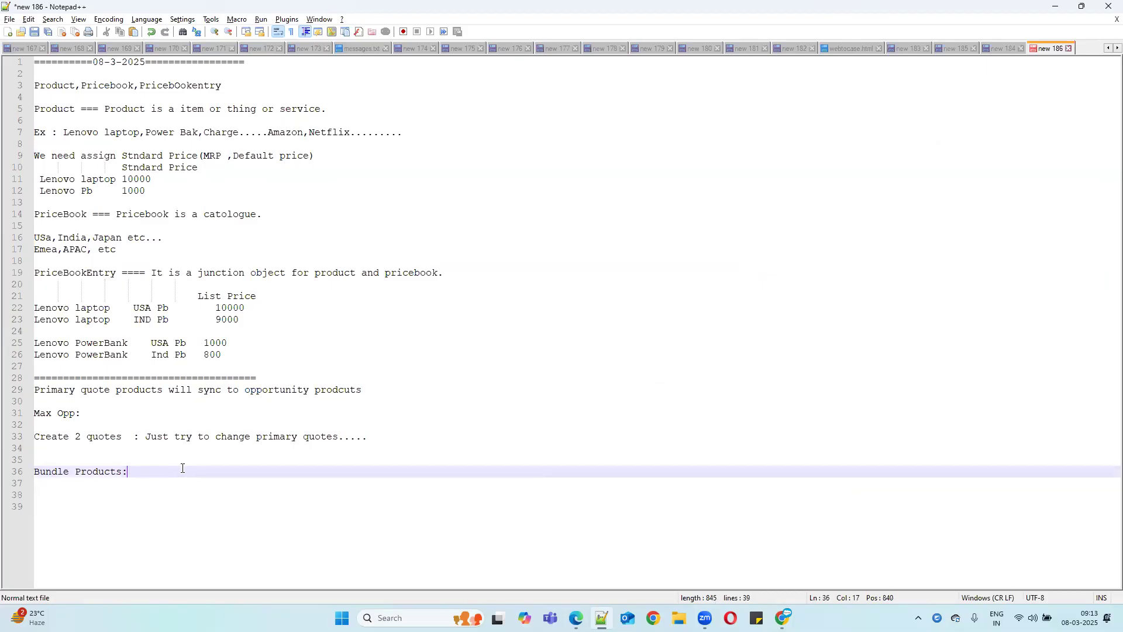
text(Group prodcuts)
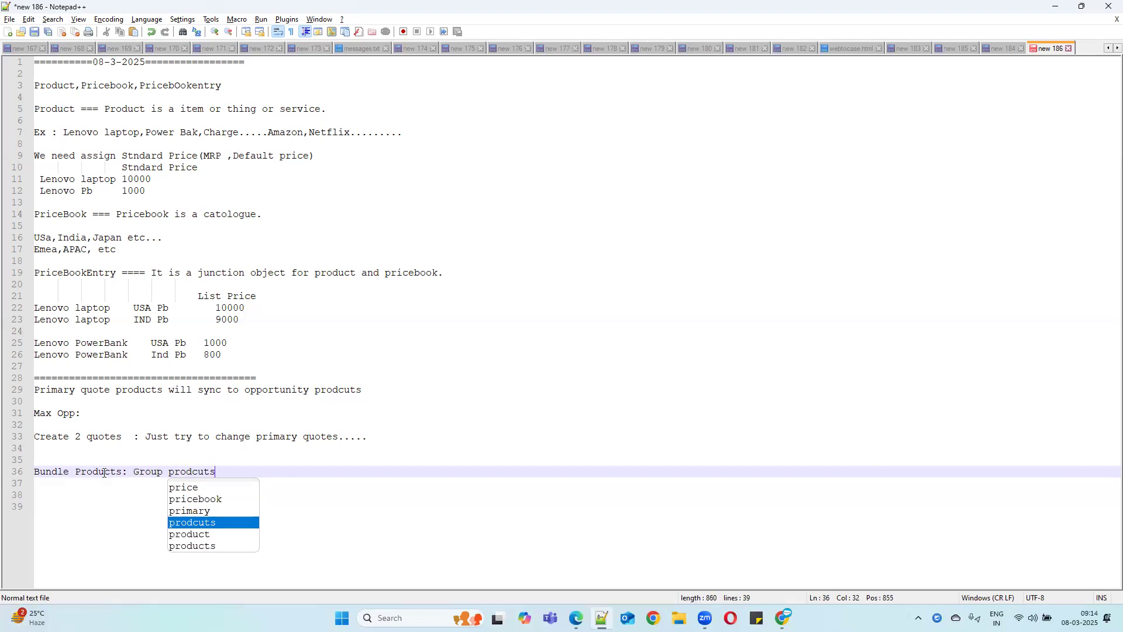
Insert the line "Stand Alone Product: SAmsun PowerBank" above the Bundle Products line, leaving a blank line between them.
click(67, 450)
key(Return)
key(Return)
text(Stan)
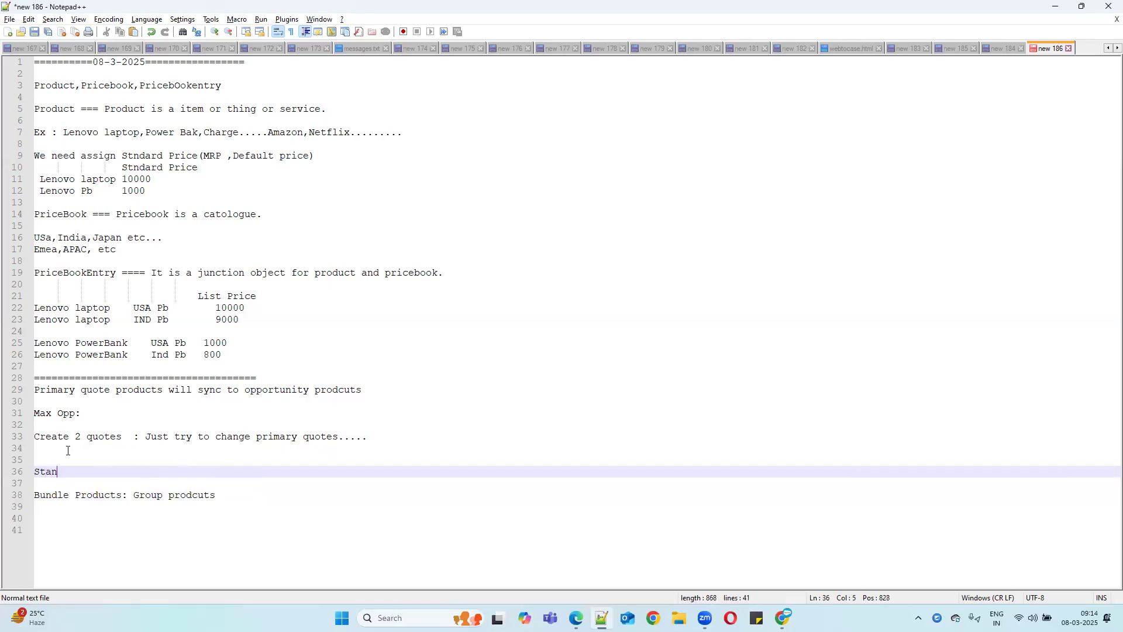
text(d Alone Product)
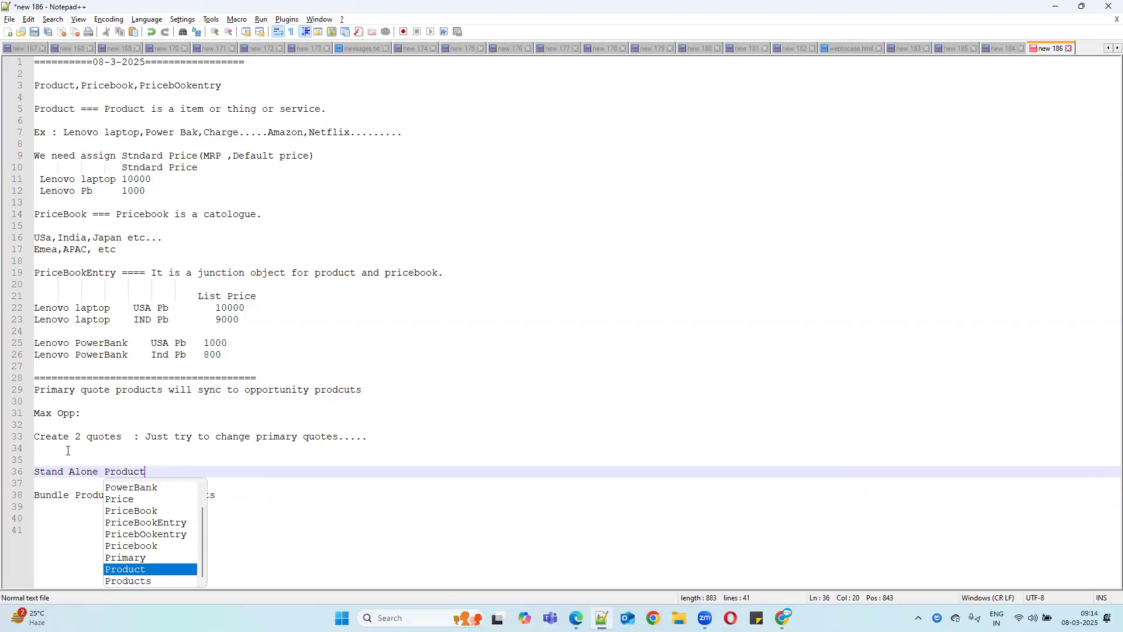
text(: SAmsun Power )
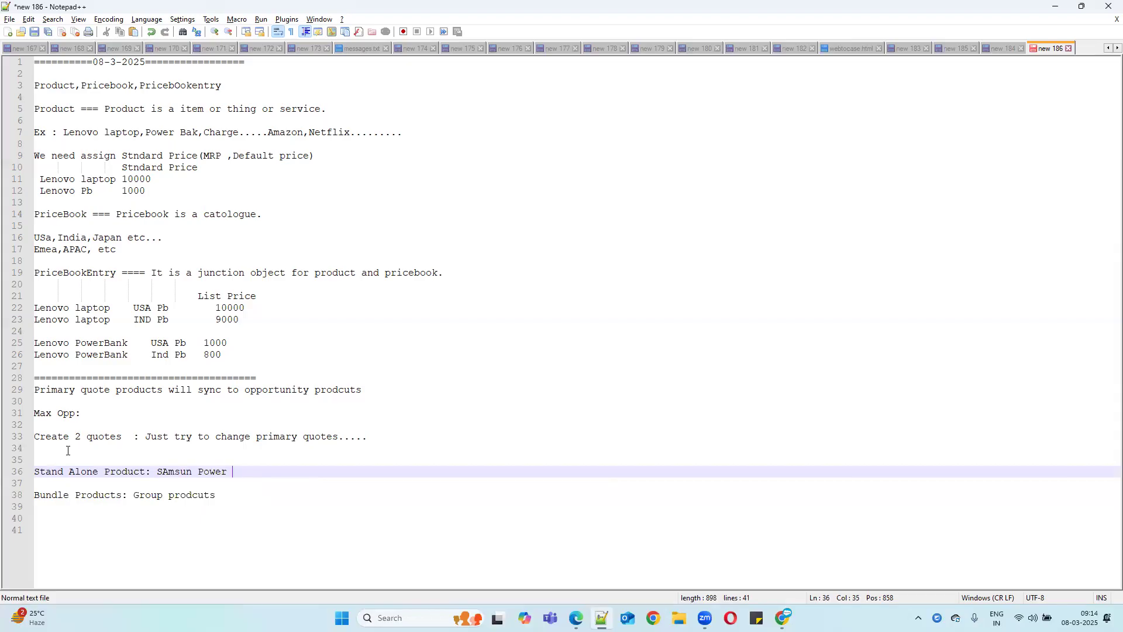
text(Bank)
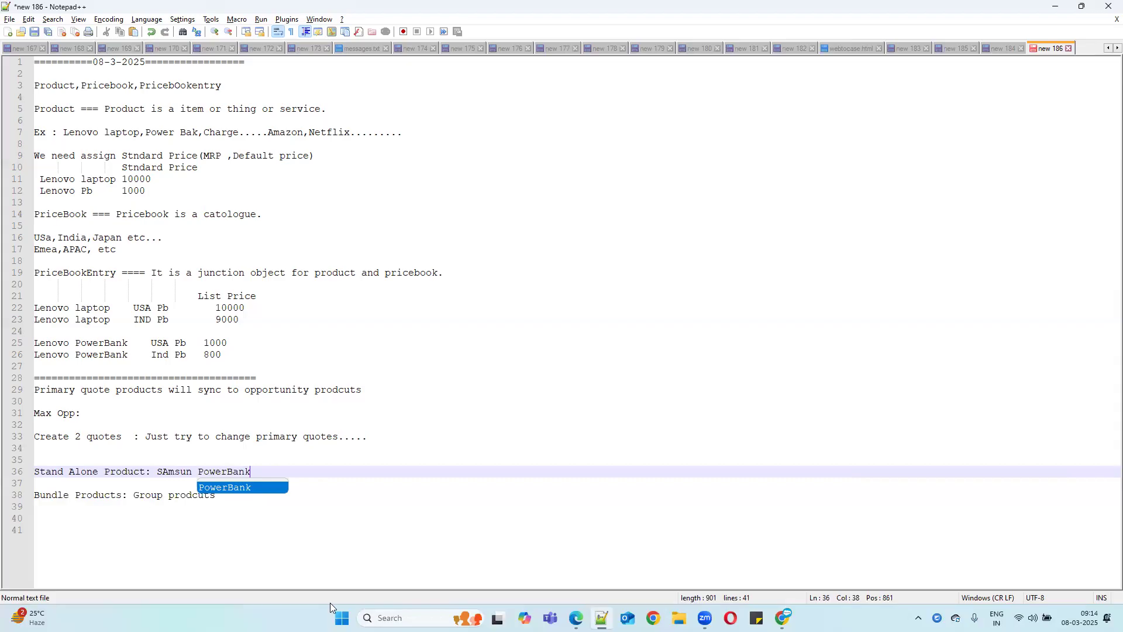
Correct the brand name in the Stand Alone Product line to "Samsung".
click(191, 471)
text(g)
key(ctrl+Left)
key(Right)
key(Right)
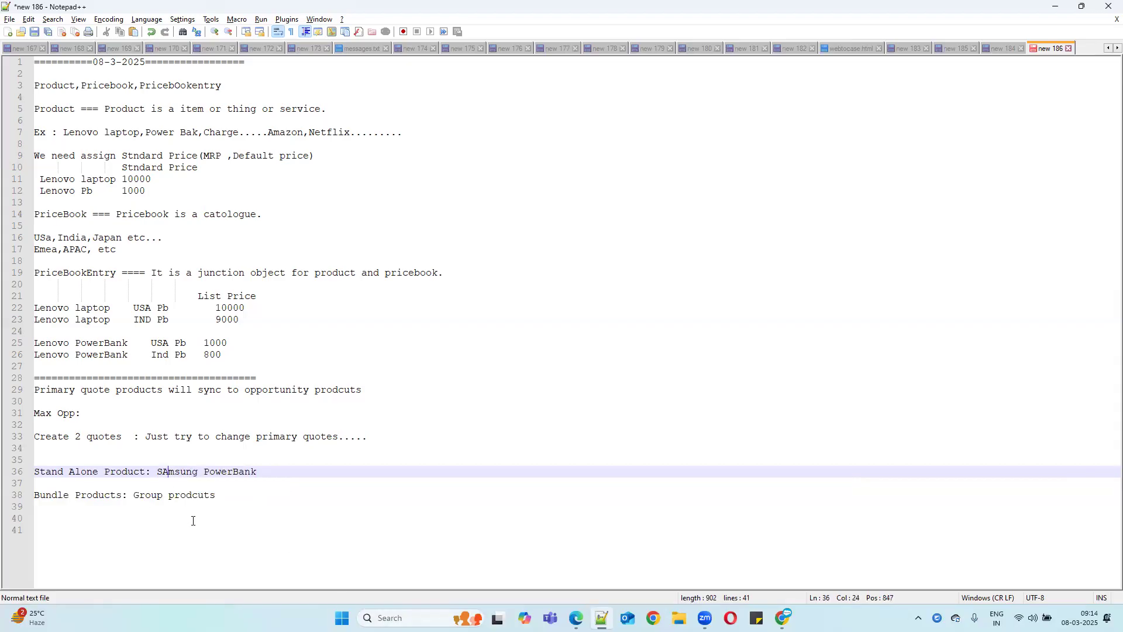
key(BackSpace)
text(a)
End the Bundle Products line with a colon and add the example "KFC Meal Pack: Bundle Products" below it.
click(227, 495)
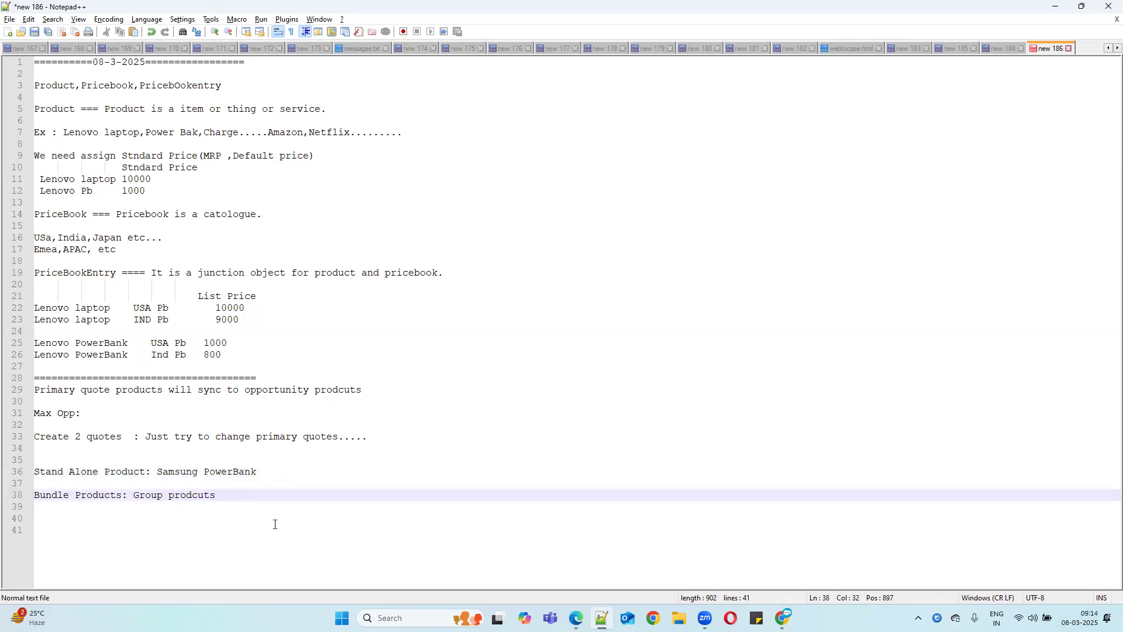
key(Return)
key(Return)
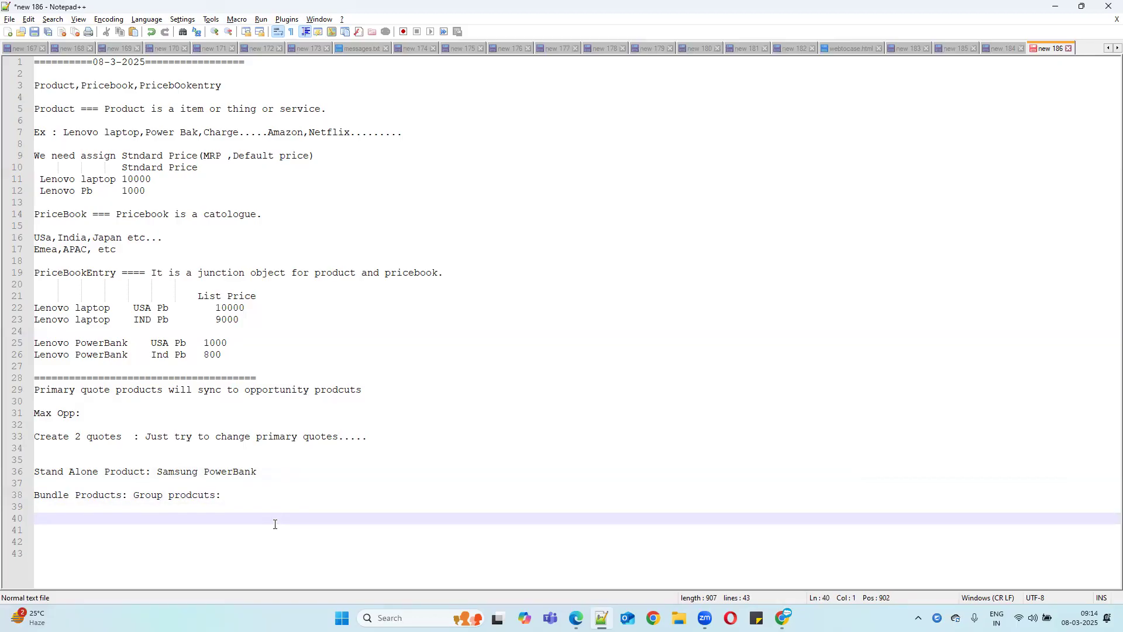
text(KFC Meal Pack:)
drag(132, 521, 26, 520)
click(159, 519)
text(Bundle)
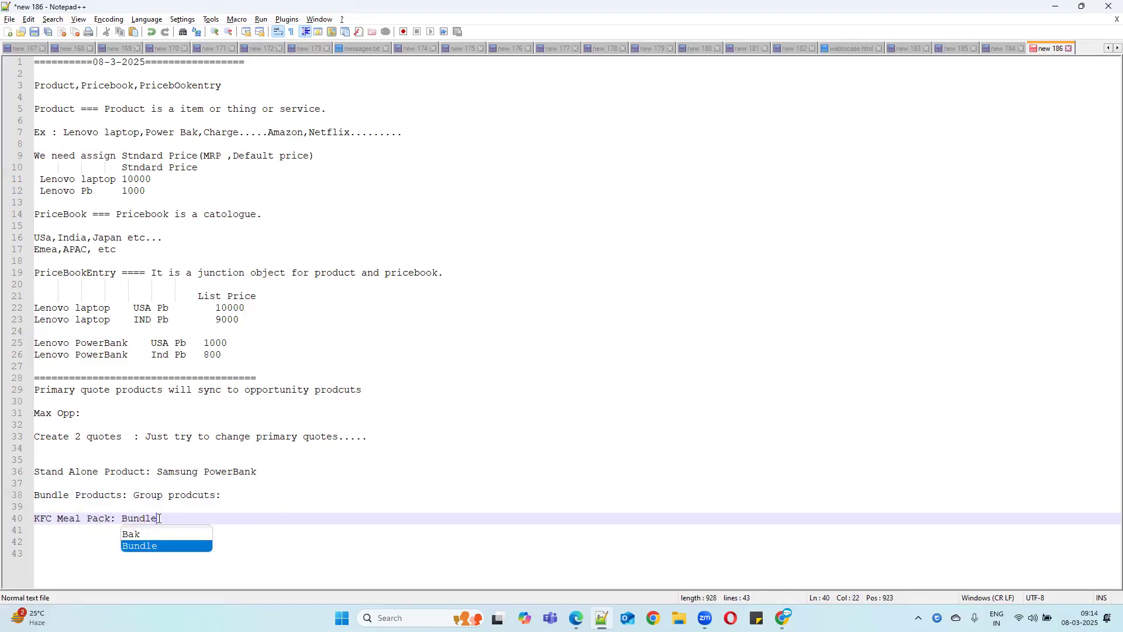
text( Products)
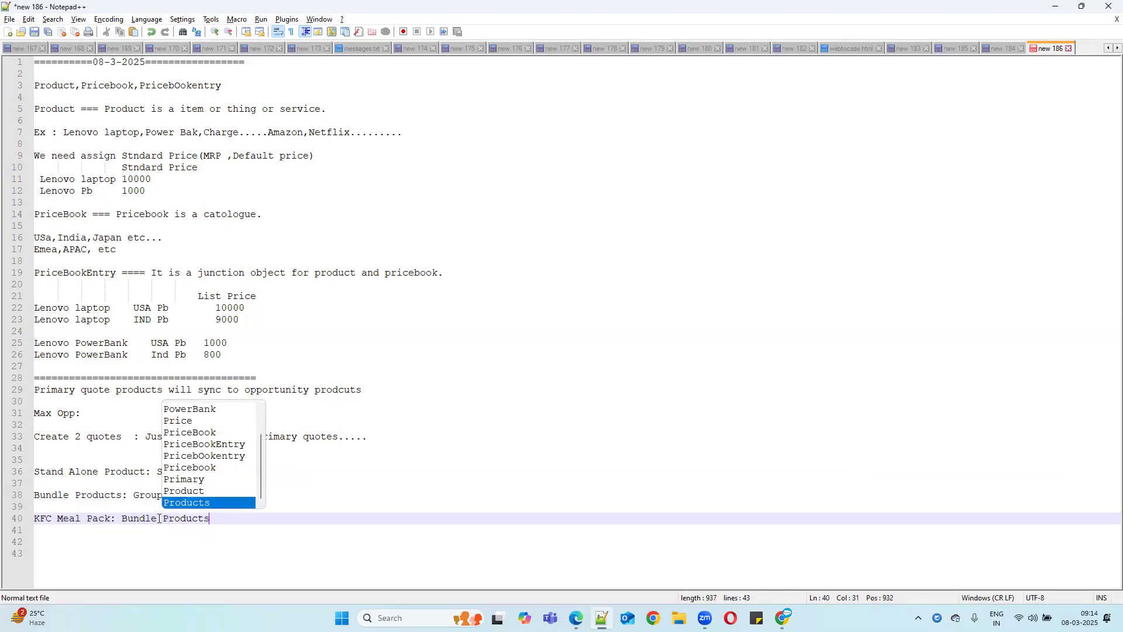
key(Return)
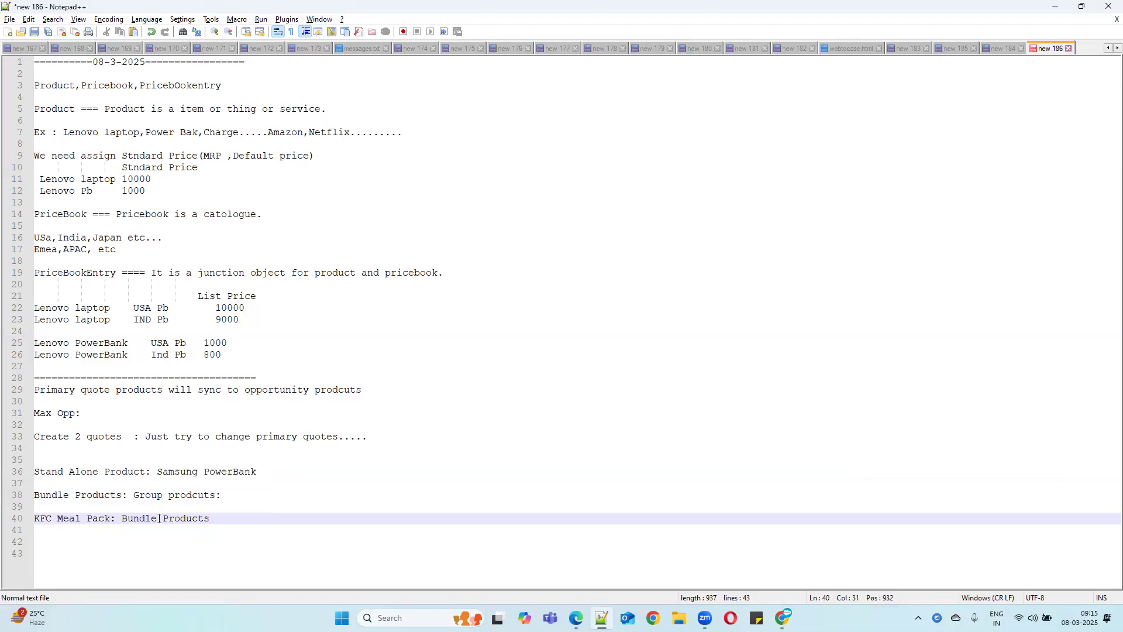
key(Return)
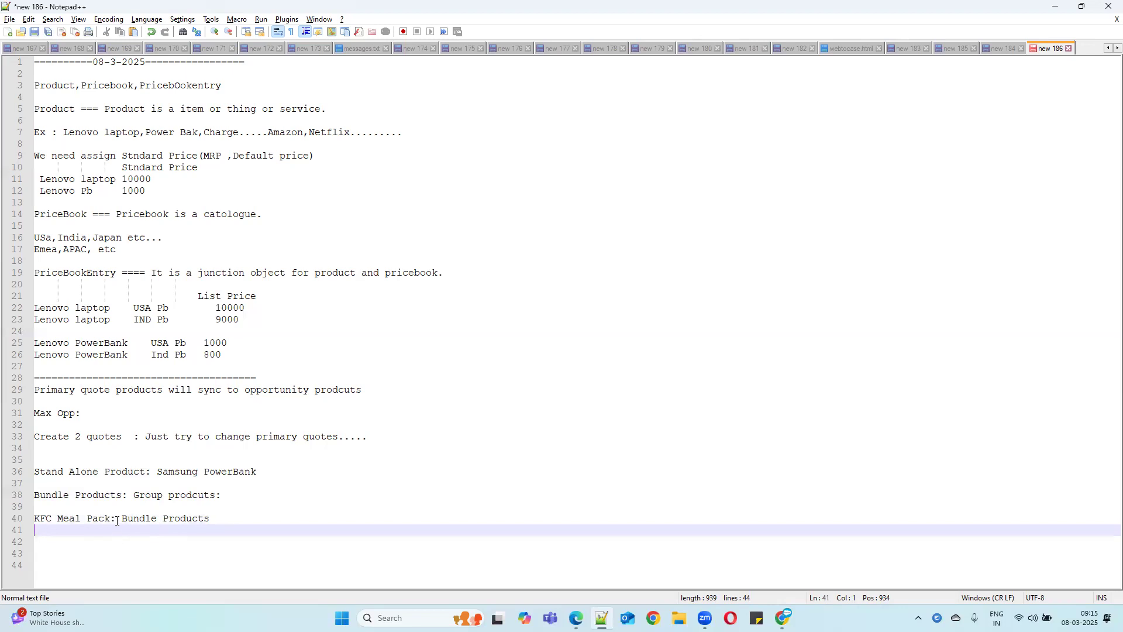
Below the KFC Meal Pack line, add the indented numbered items "1. Meals" and "2. COke".
drag(117, 519, 34, 519)
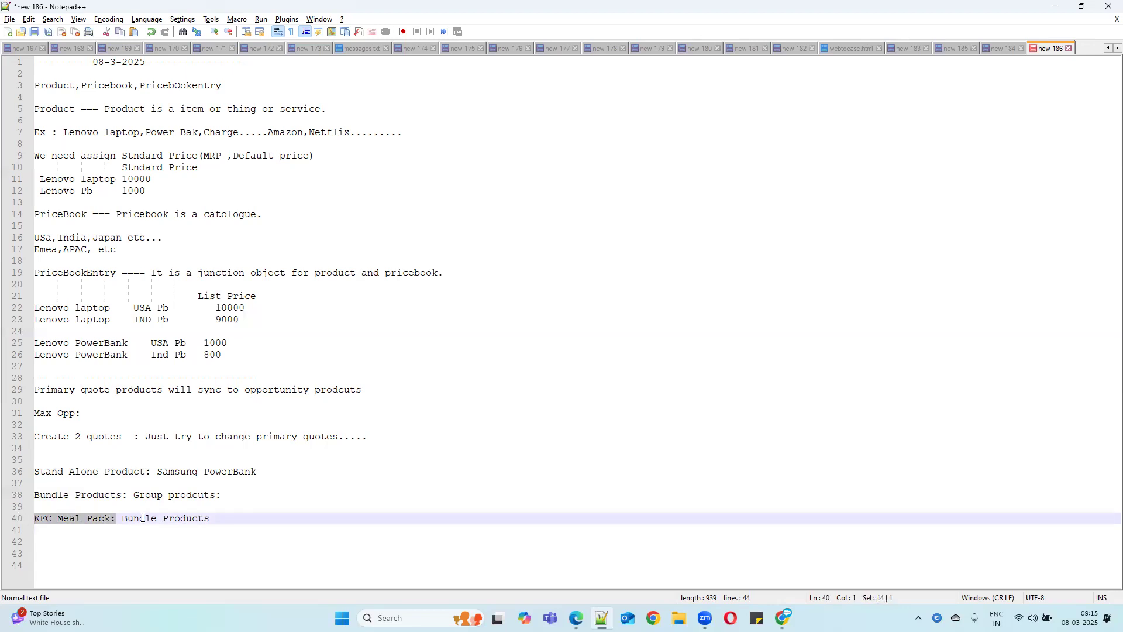
click(83, 539)
click(69, 531)
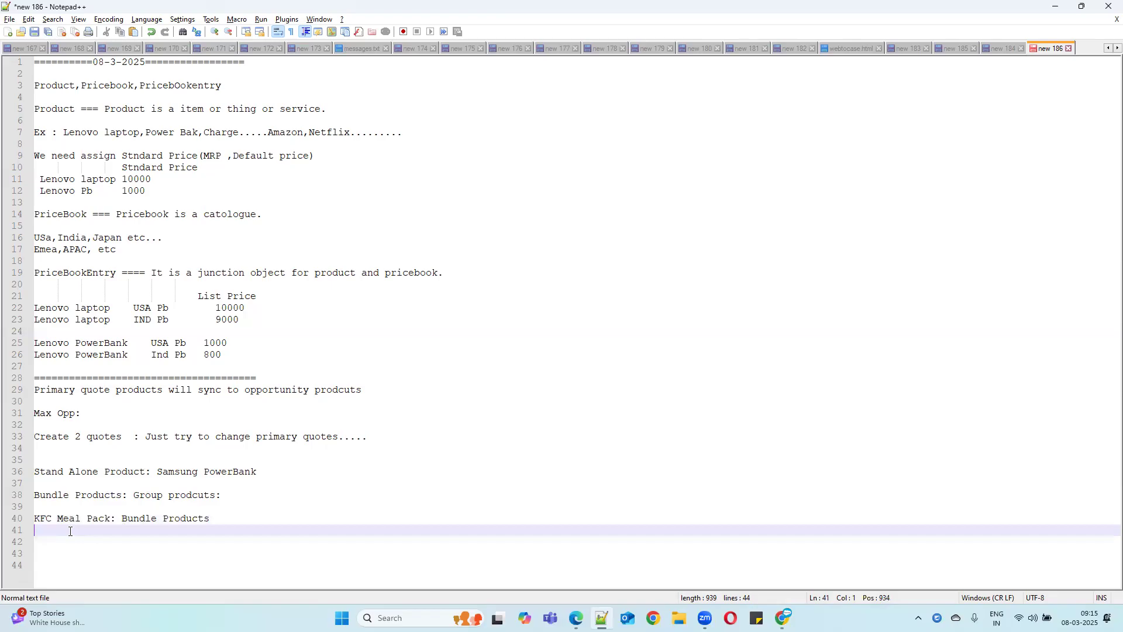
text(1.)
text(Meals)
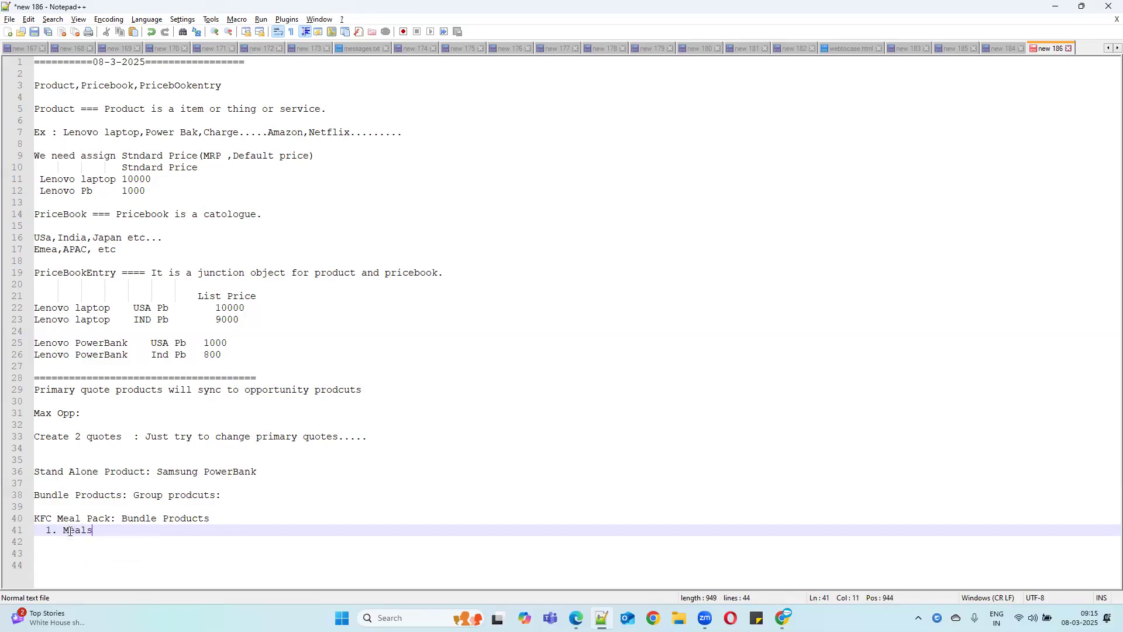
key(Return)
text(2)
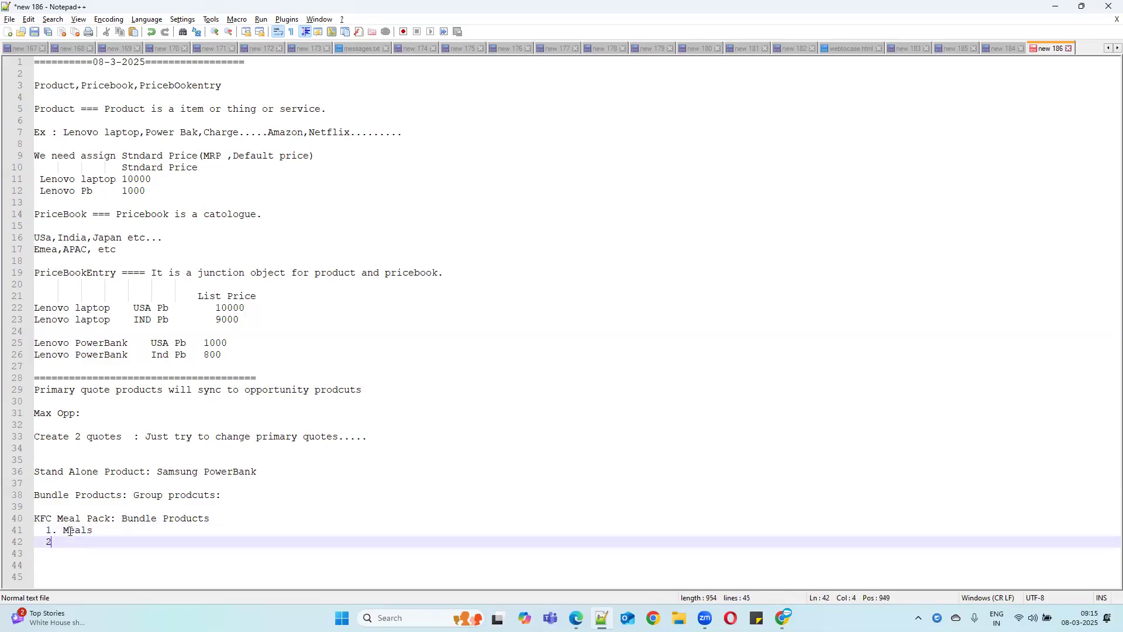
text(. COke)
Continue the KFC Meal Pack list with "3. French fries" and "4. Nuggets", and highlight the pack name and its items.
key(Return)
text(3. )
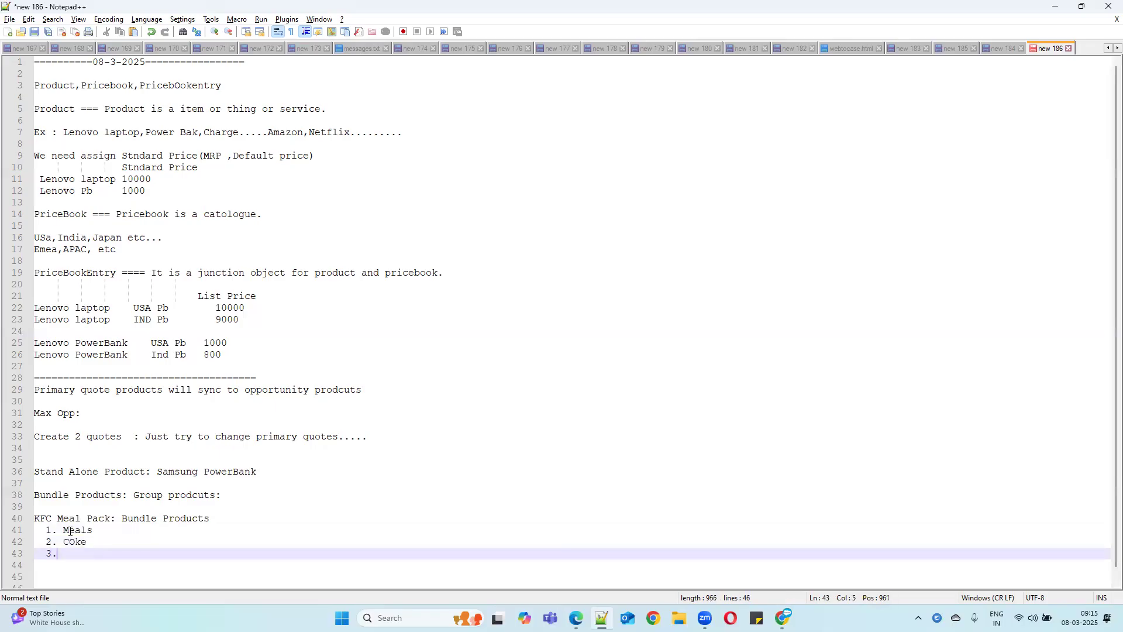
text(French fries)
key(Return)
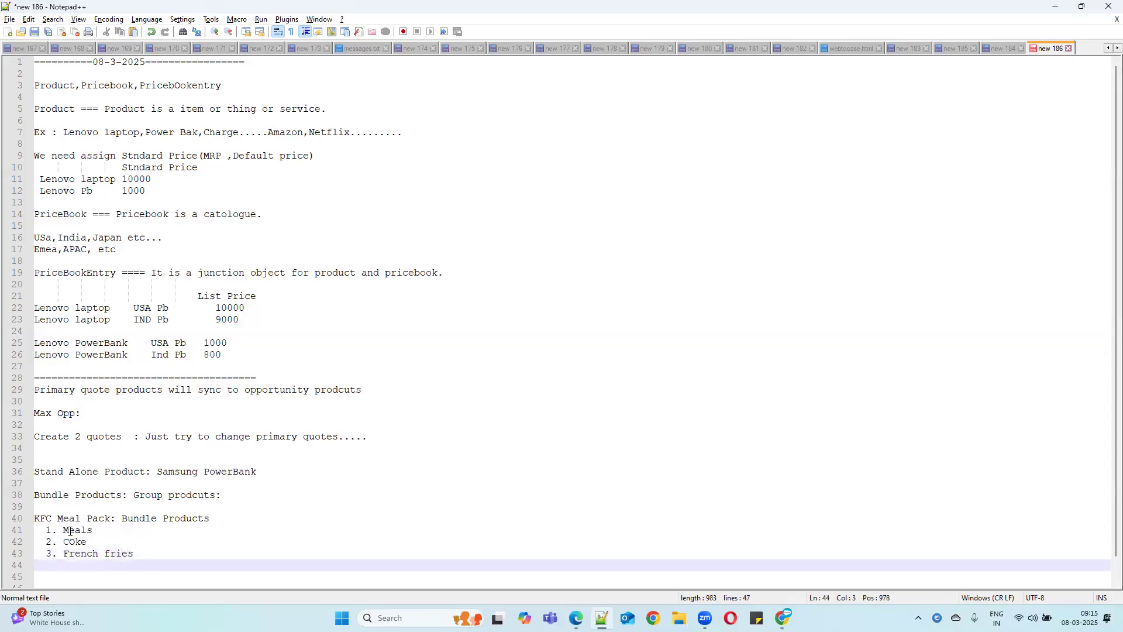
text(4. Nuggets)
drag(110, 518, 26, 522)
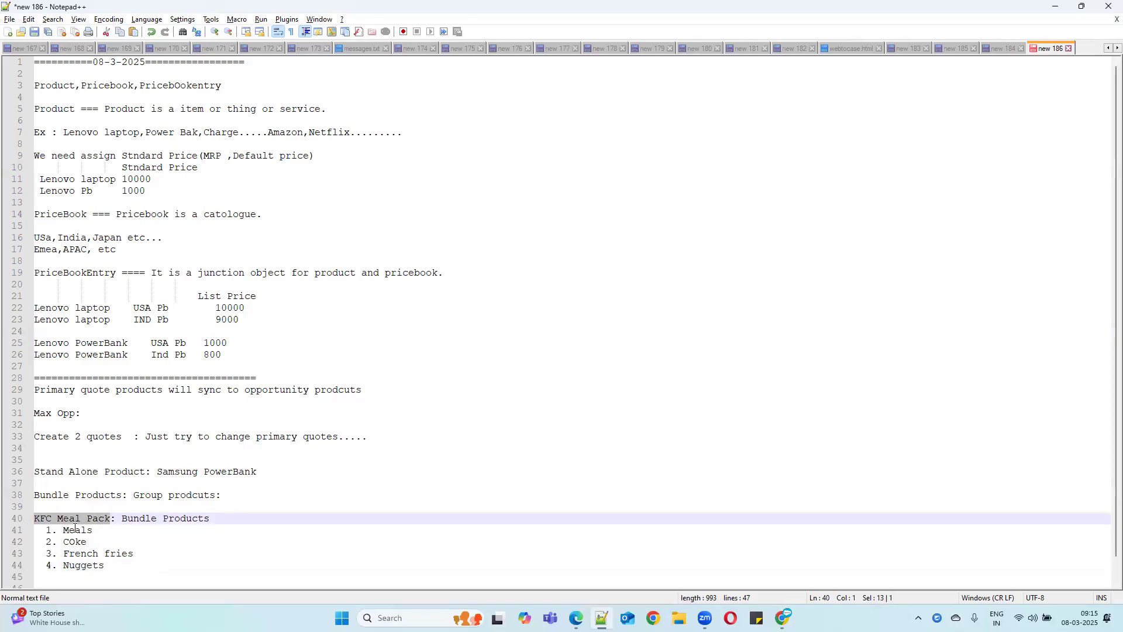
drag(45, 533, 118, 573)
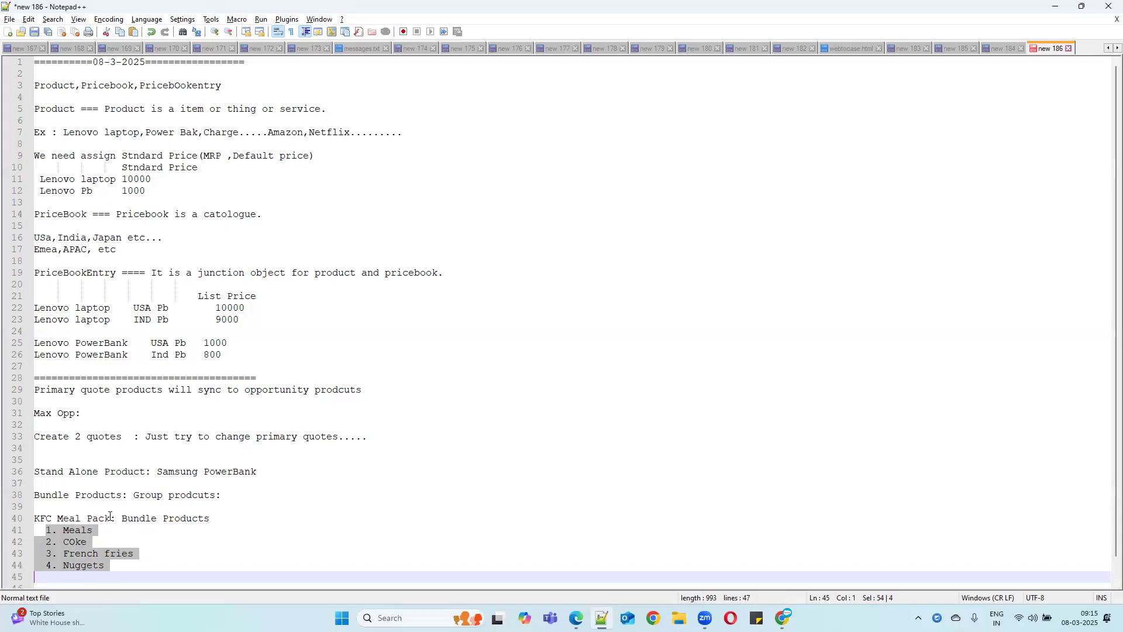
Add the unindented heading "Hathway Internet:" below the KFC Meal Pack list, leaving a blank line between them.
scroll(140, 538, down, 1)
click(132, 540)
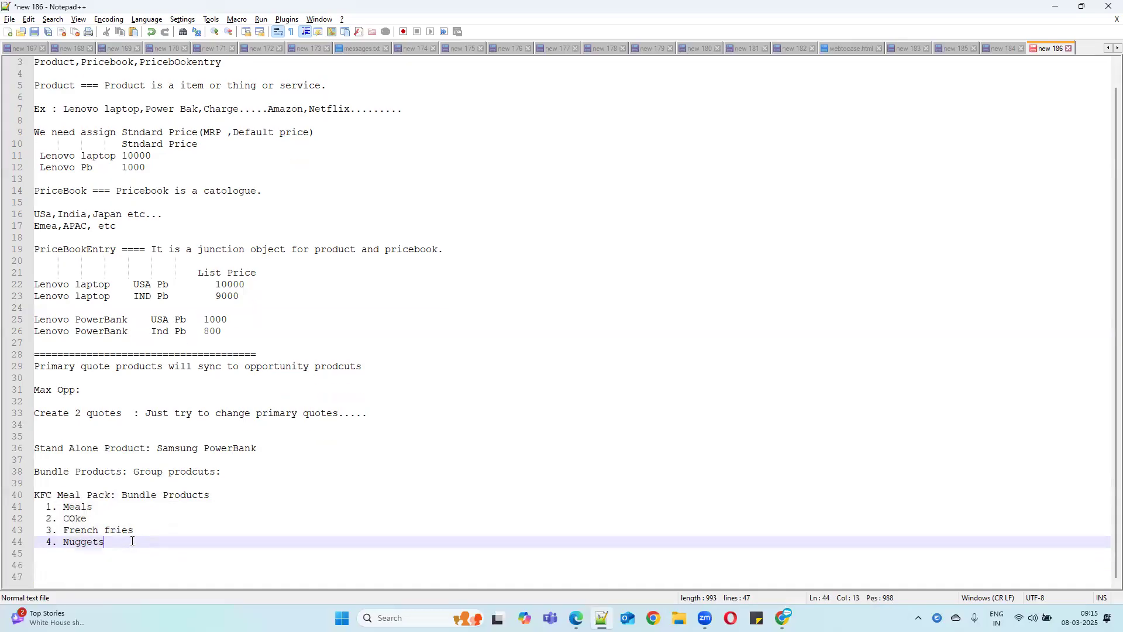
key(Return)
key(Return)
key(BackSpace)
key(BackSpace)
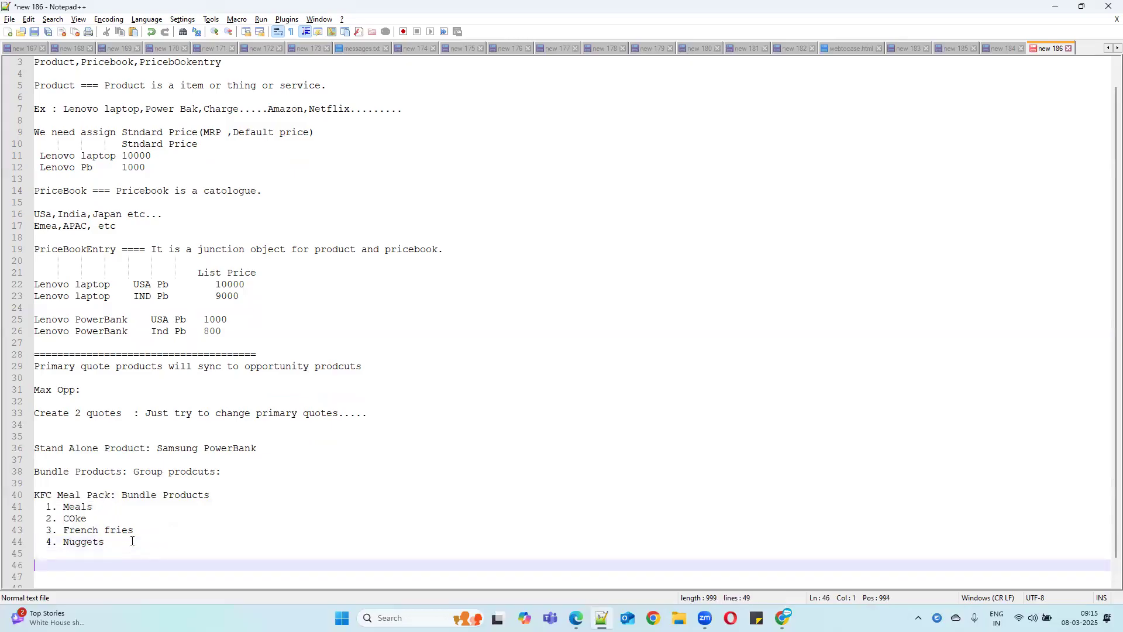
text(Hathway Inte)
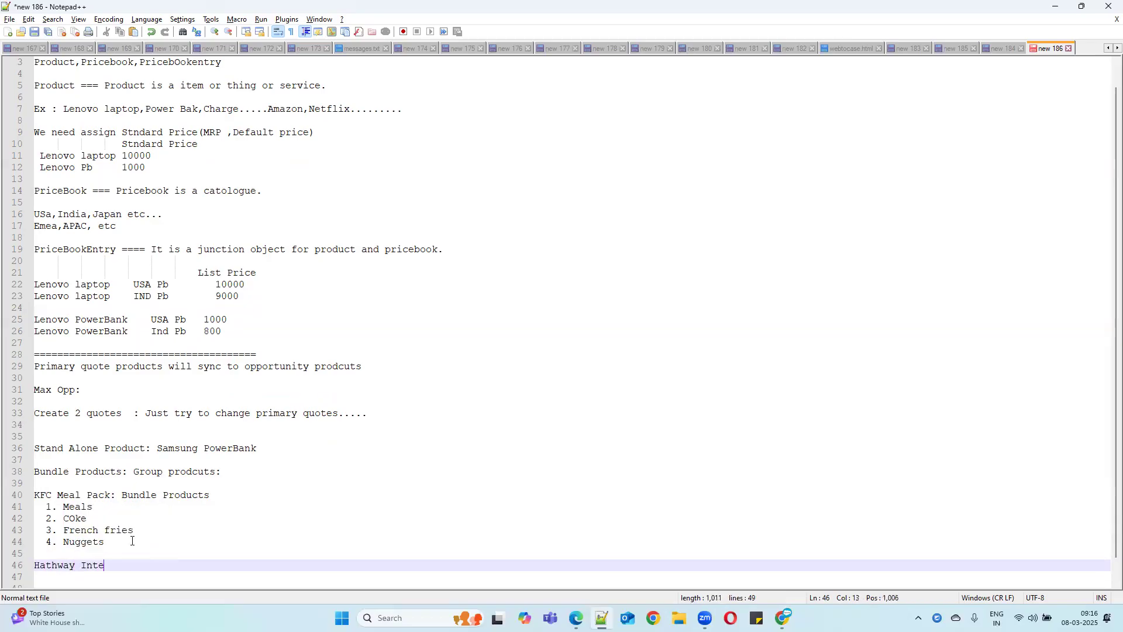
text(rnet:)
key(Return)
key(Return)
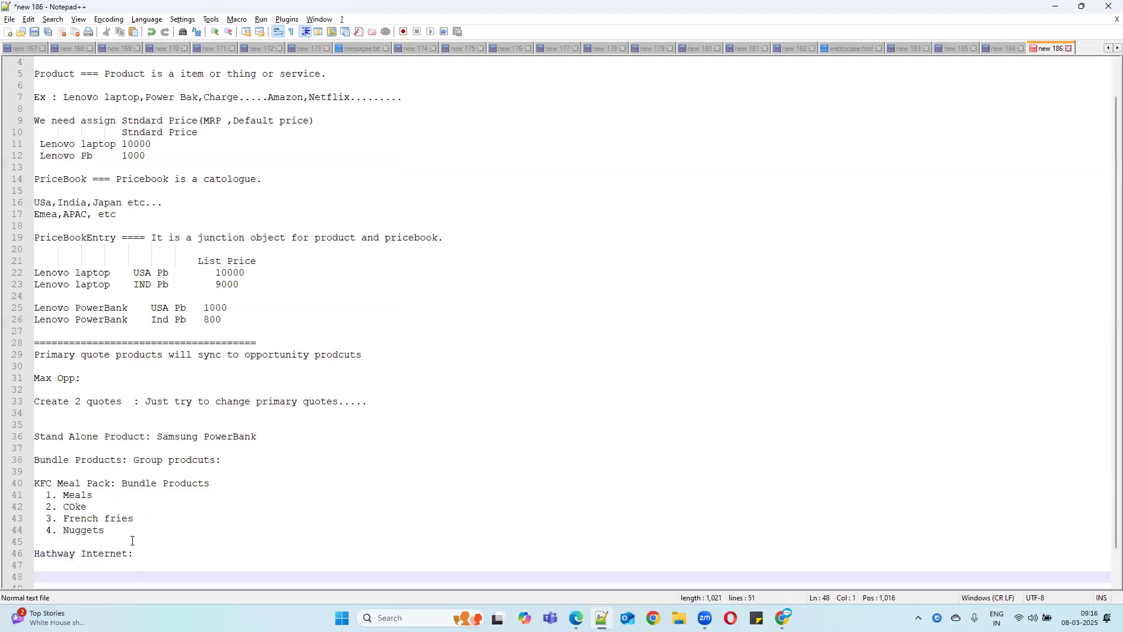
List "1. Wifi Router", "2. Inetrnet service" and "3. Install charges" as indented items directly under the Hathway Internet heading.
scroll(137, 544, down, 1)
click(135, 519)
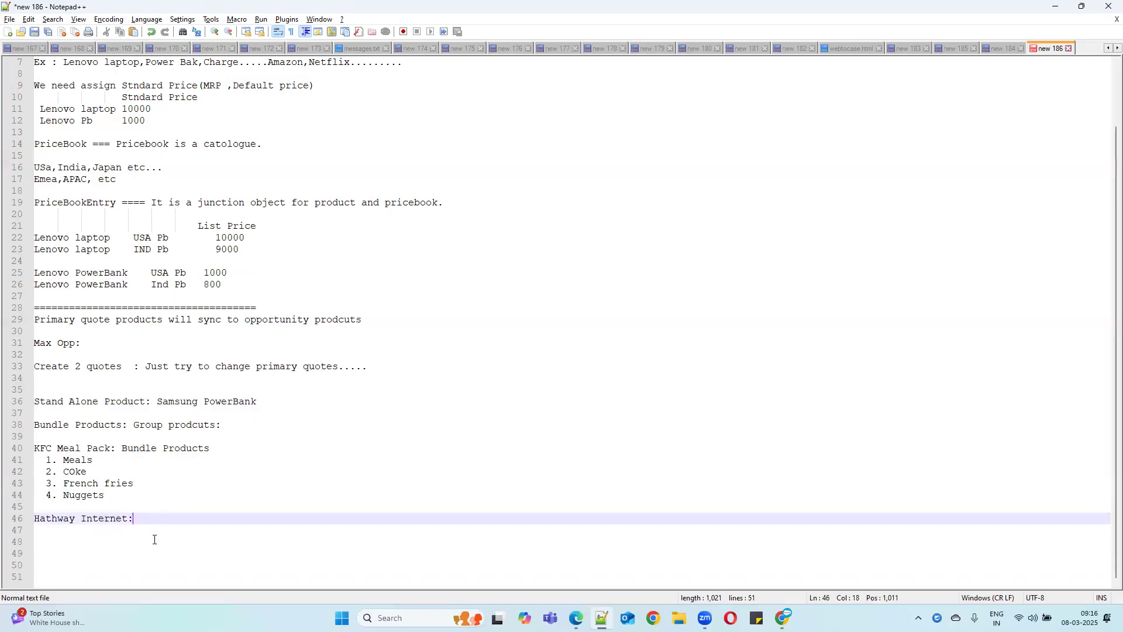
key(Return)
text(1)
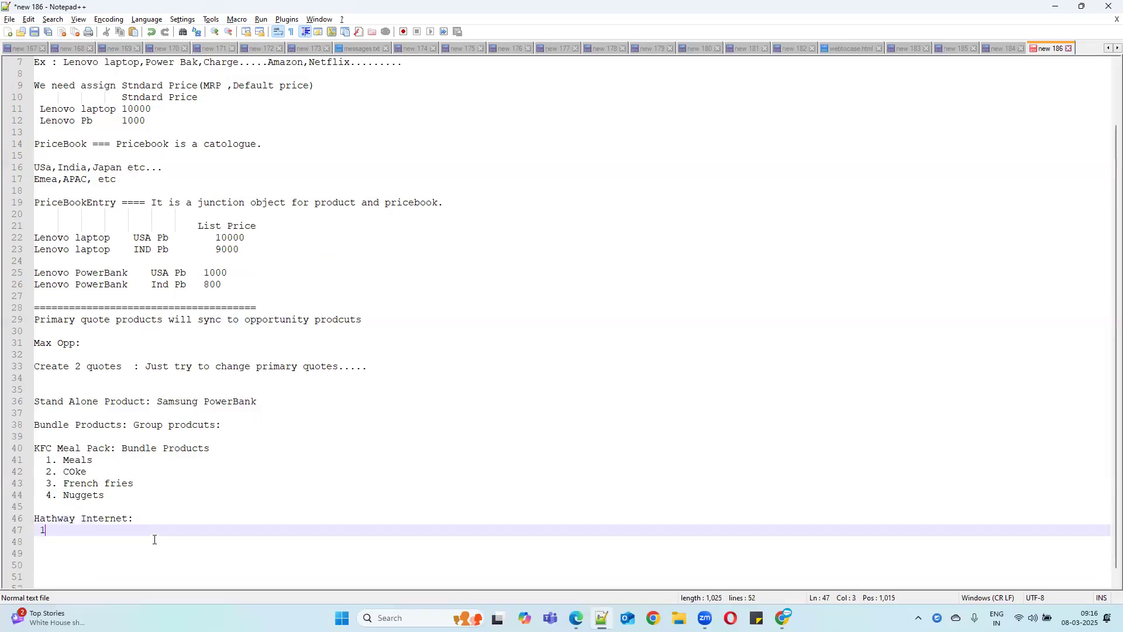
text(. Wifi Router)
key(Return)
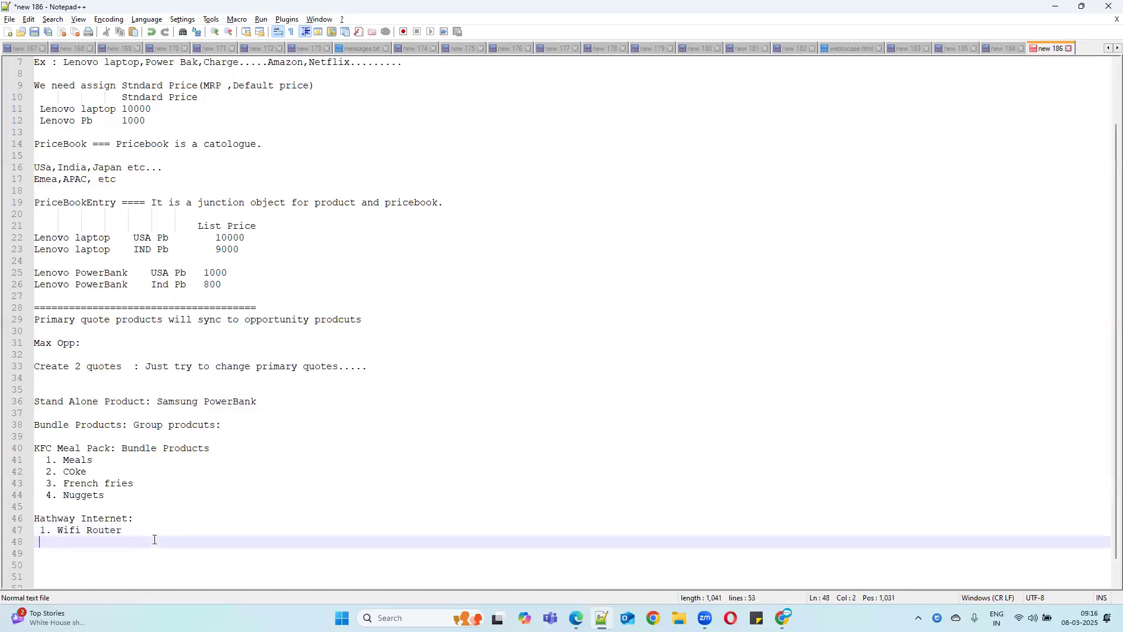
text(2. Inetrnet service)
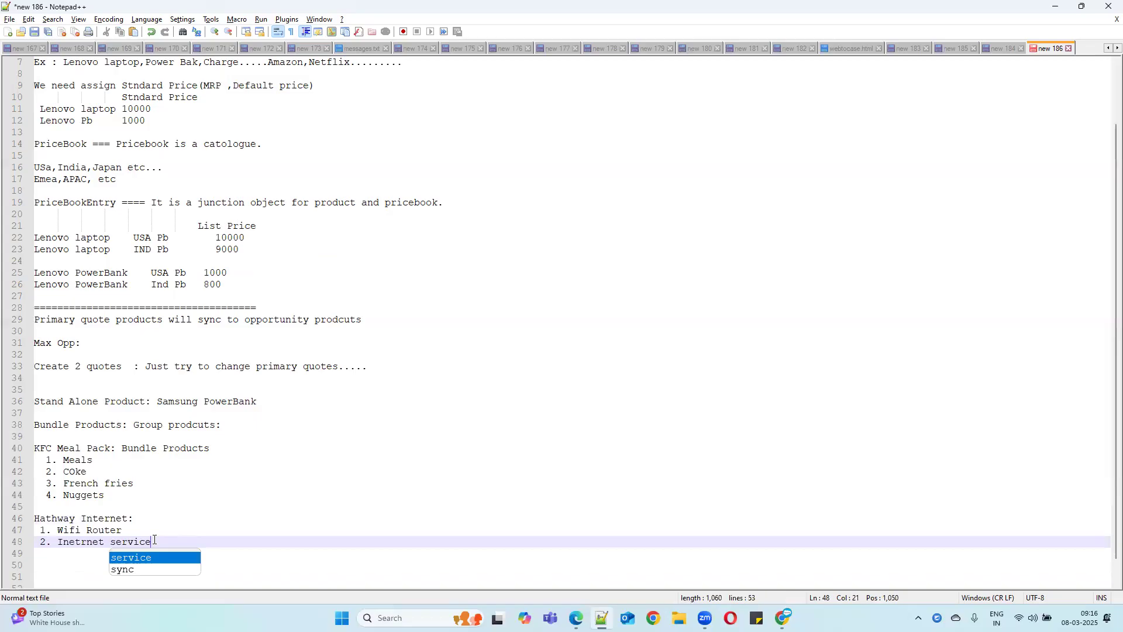
key(Return)
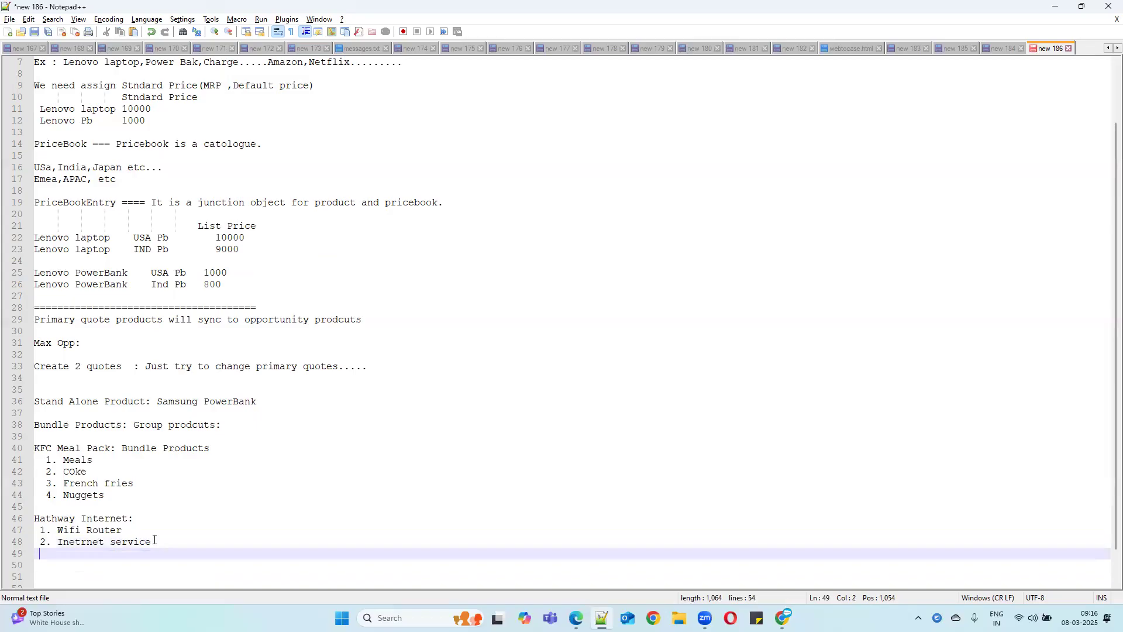
text(3. Install charges)
key(Return)
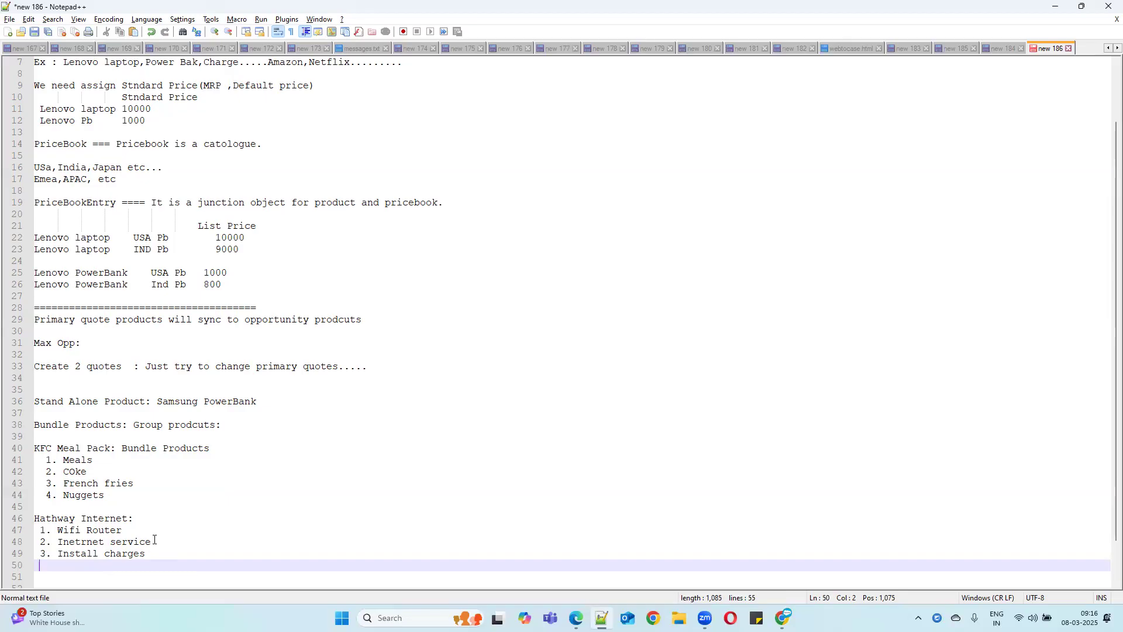
After a blank line, add the heading "Laptop:" with the indented items "Charger" and "Head Phones" below it.
key(Return)
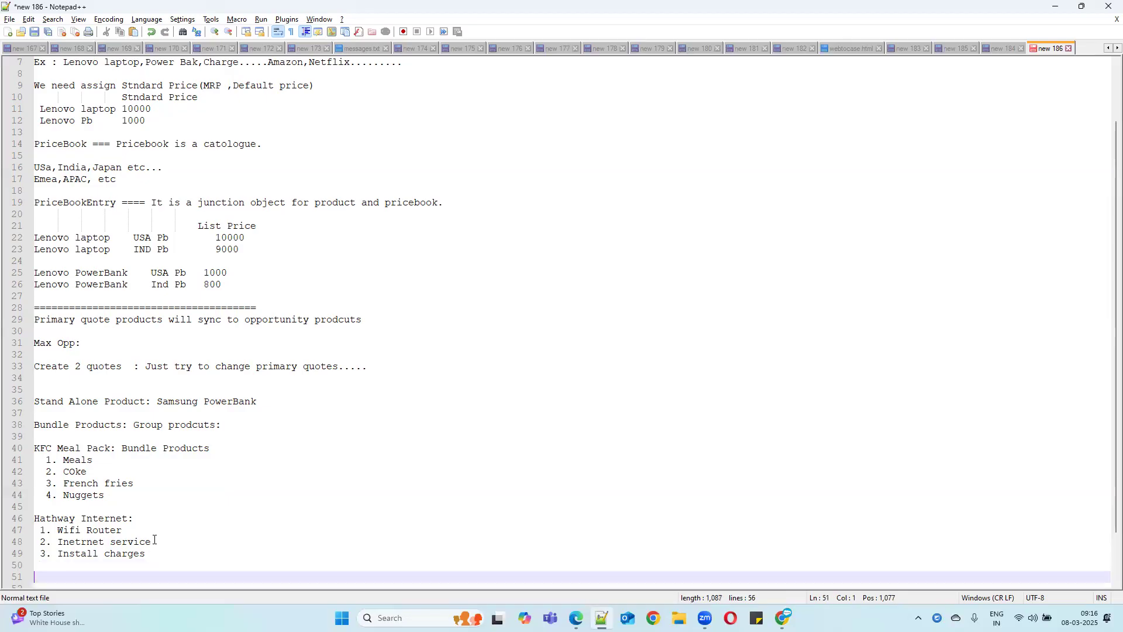
text(Laptop:)
key(Return)
key(Return)
key(Up)
text(Charger)
key(Return)
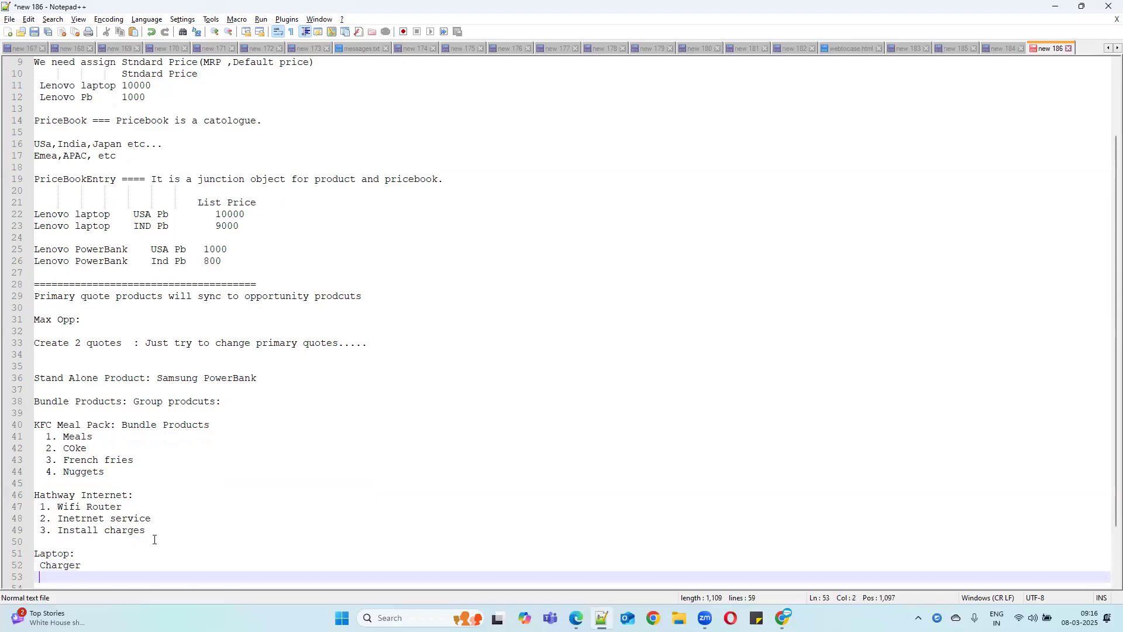
text(Head Phones)
Add the items "Wirelss Mouse" and "Laptoop" to the Laptop list, followed by several blank lines.
key(Return)
text(Wirell)
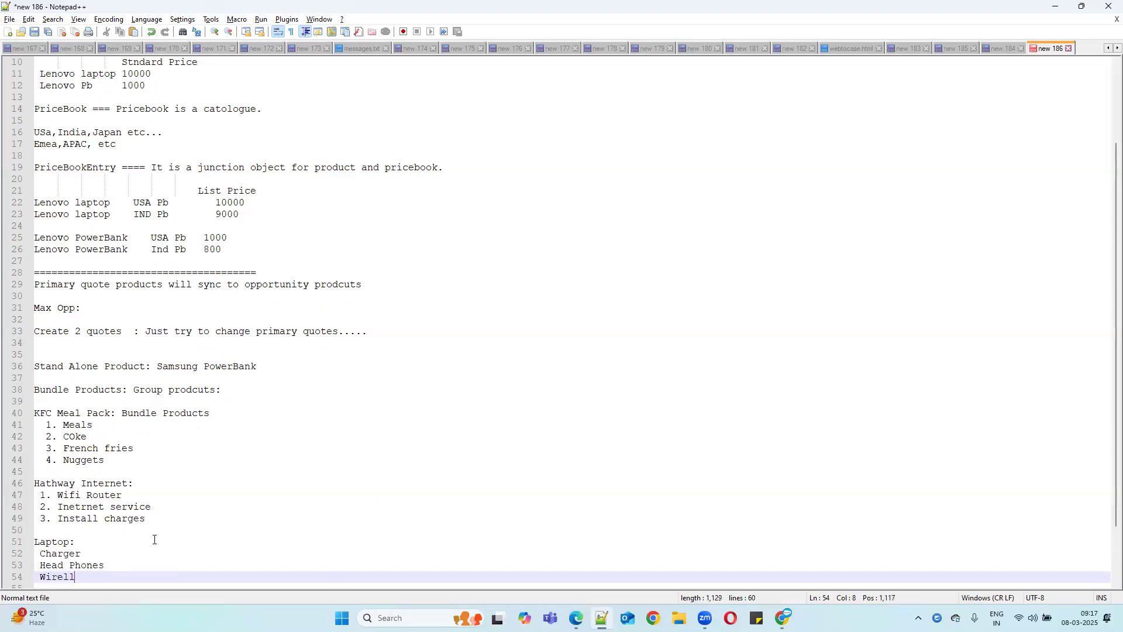
key(BackSpace)
text(ss Mouse)
key(Return)
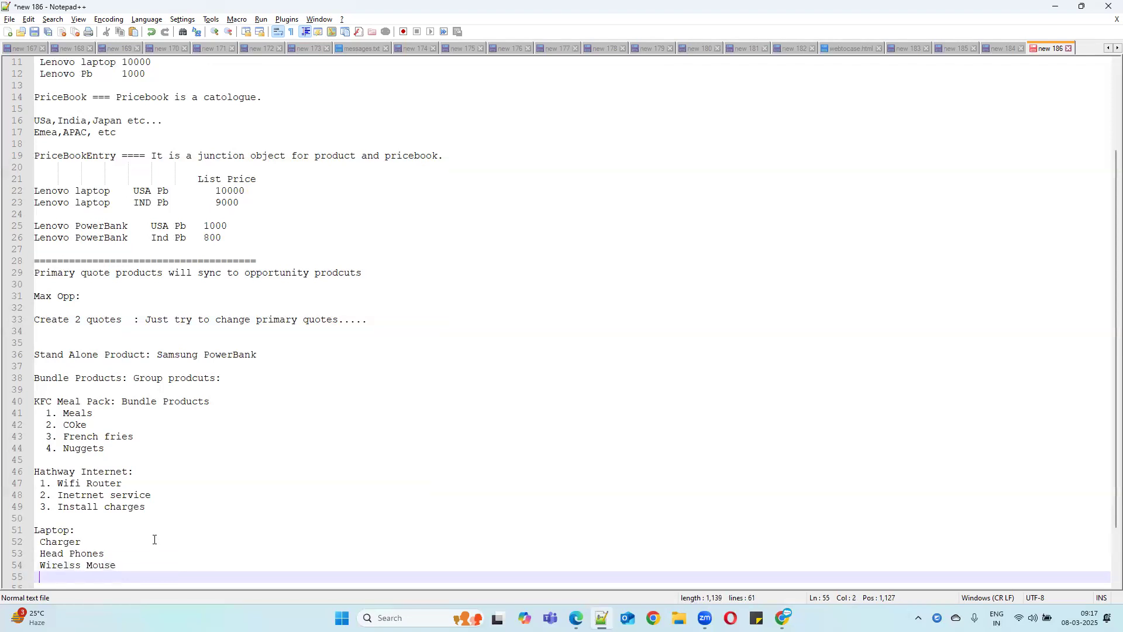
text(Lapto)
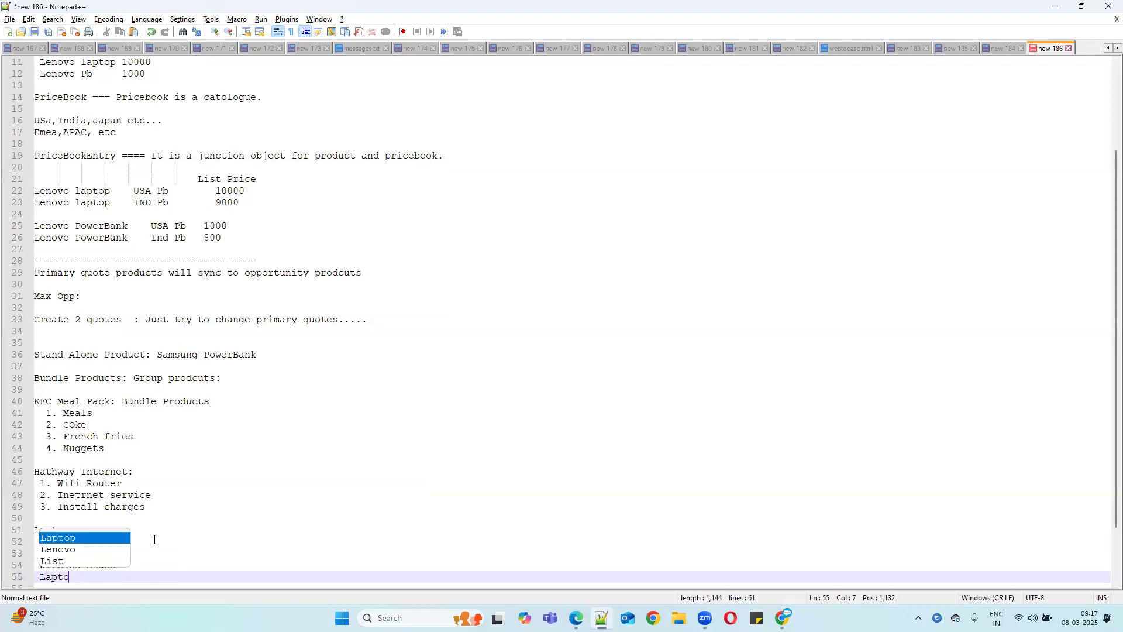
text(op)
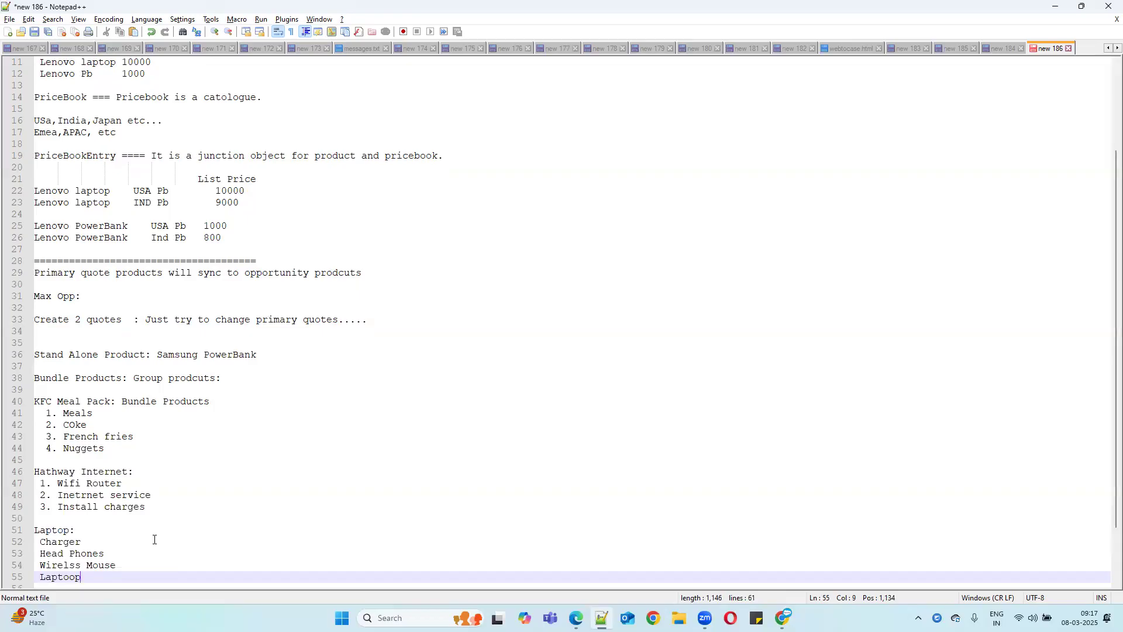
key(Return)
key(Return)
key(Return)
key(Return)
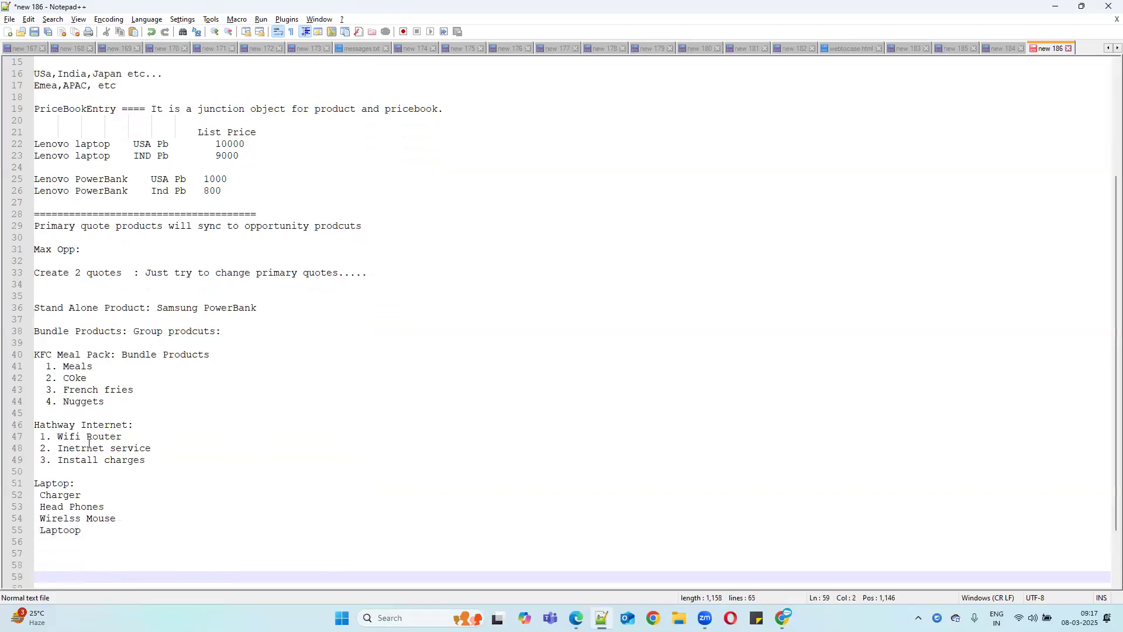
Change the Laptop heading to "Samsung Laptop:", highlight its items, and insert new blank lines after the last item.
click(35, 484)
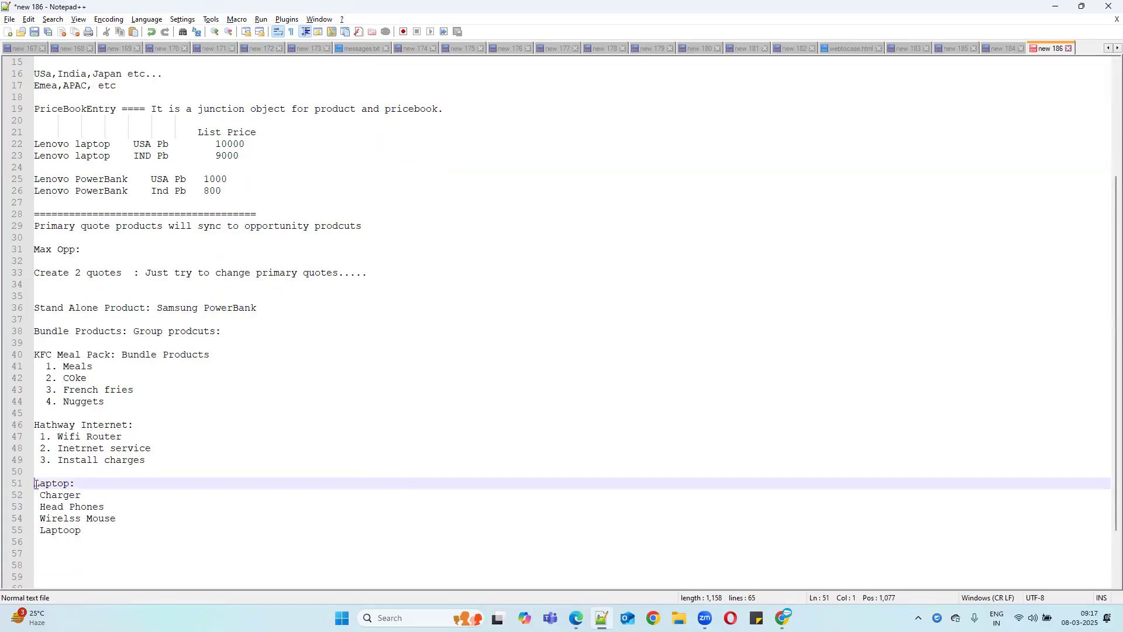
text(Samsung)
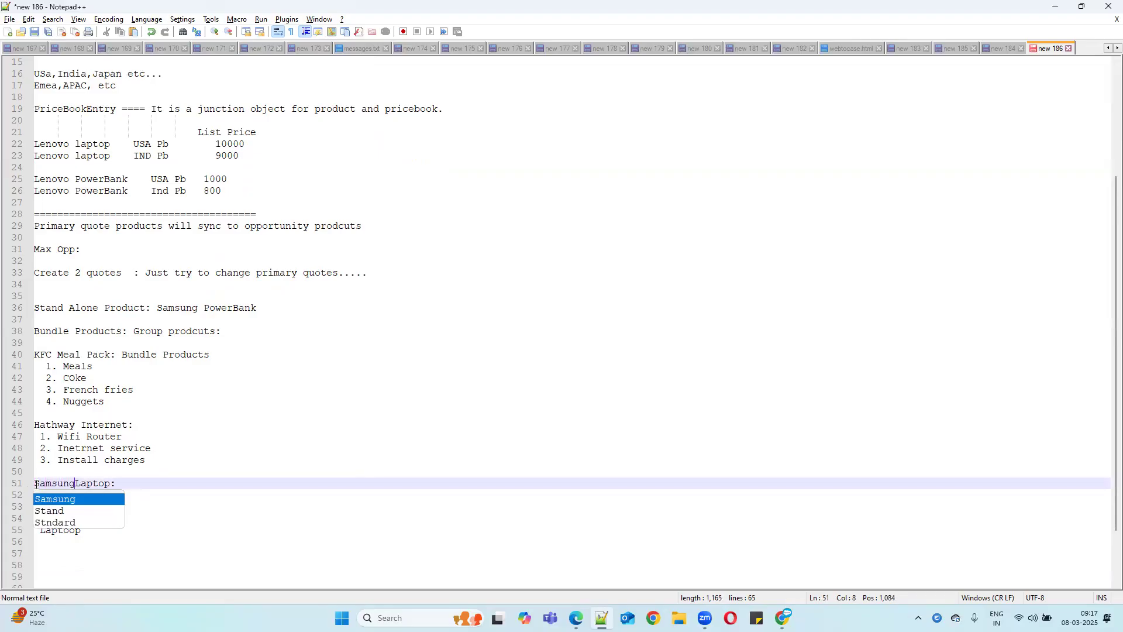
drag(122, 484, 126, 548)
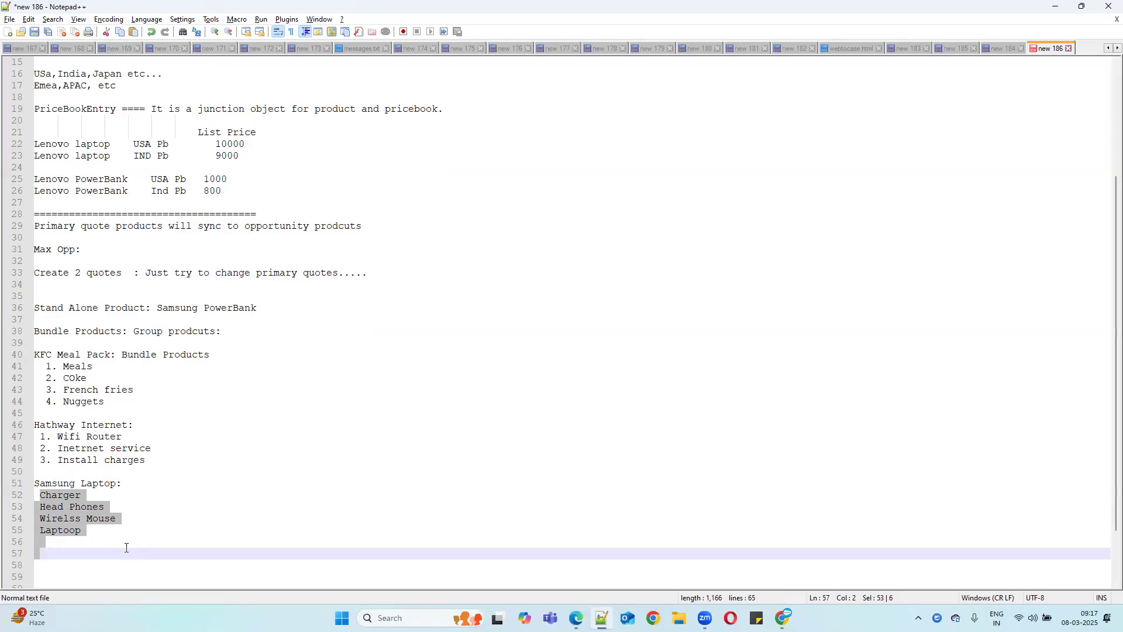
click(93, 533)
key(Return)
key(Return)
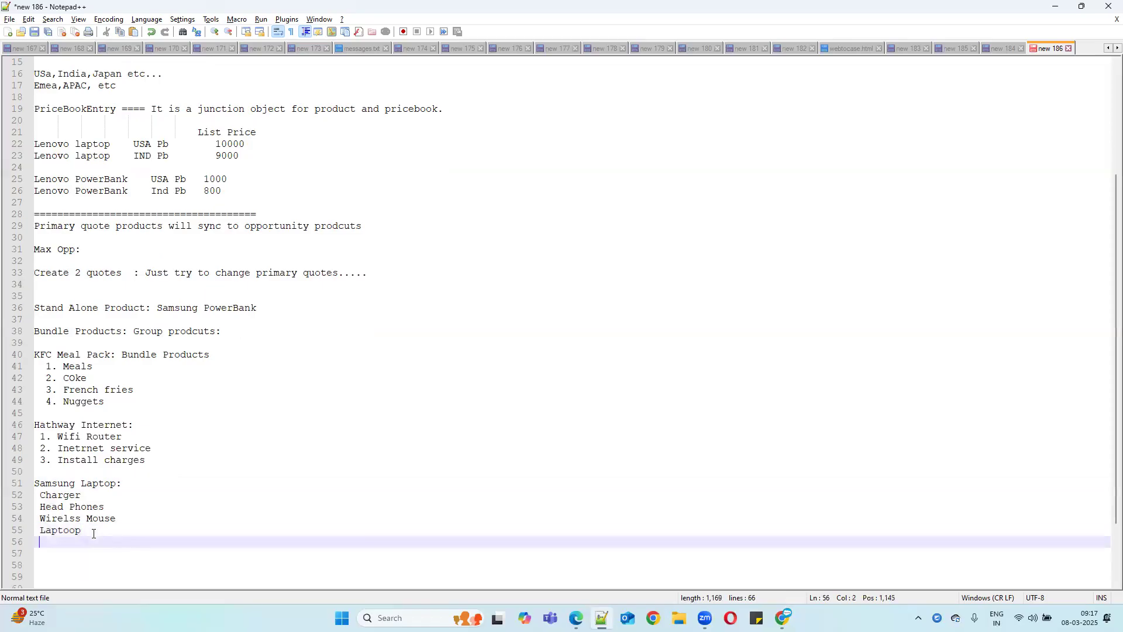